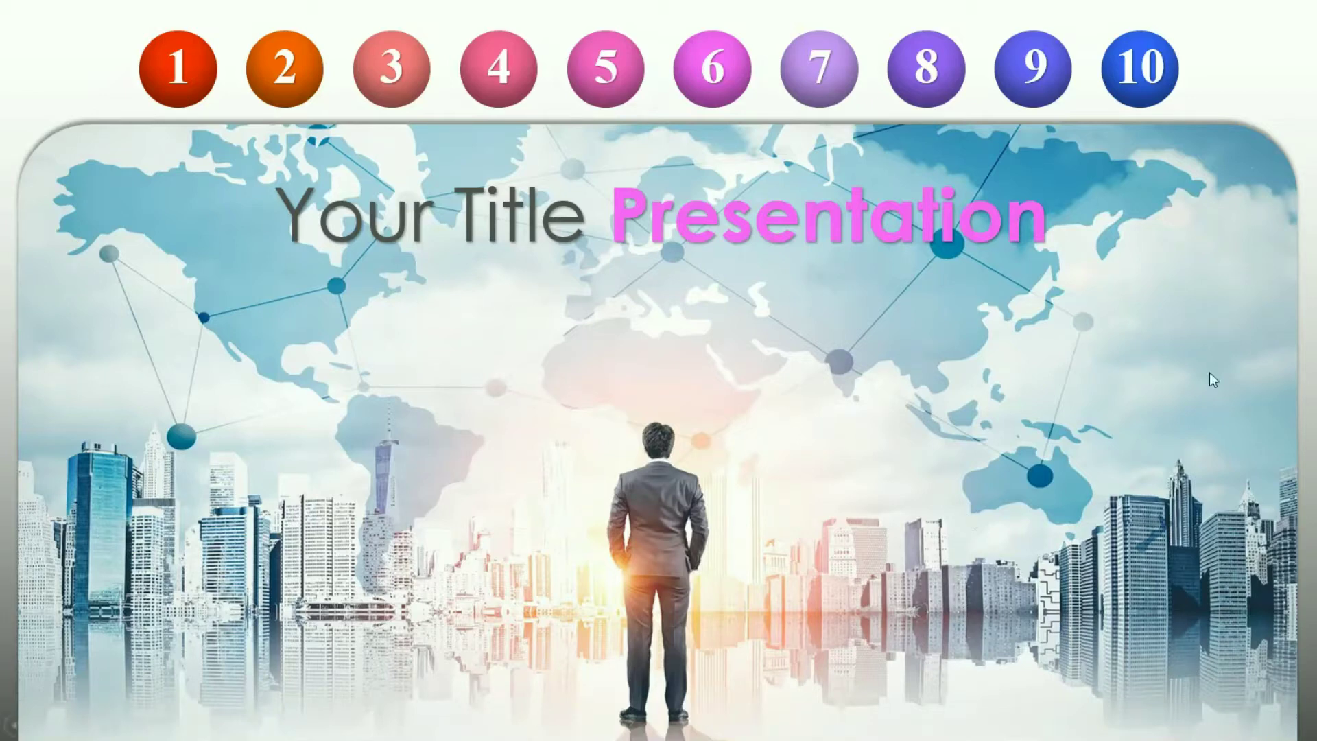
Visit slides 1 through 8 in turn via their numbered buttons, ending on the RESUME slide 9.
{"action": "left_click", "coordinate": [201, 106]}
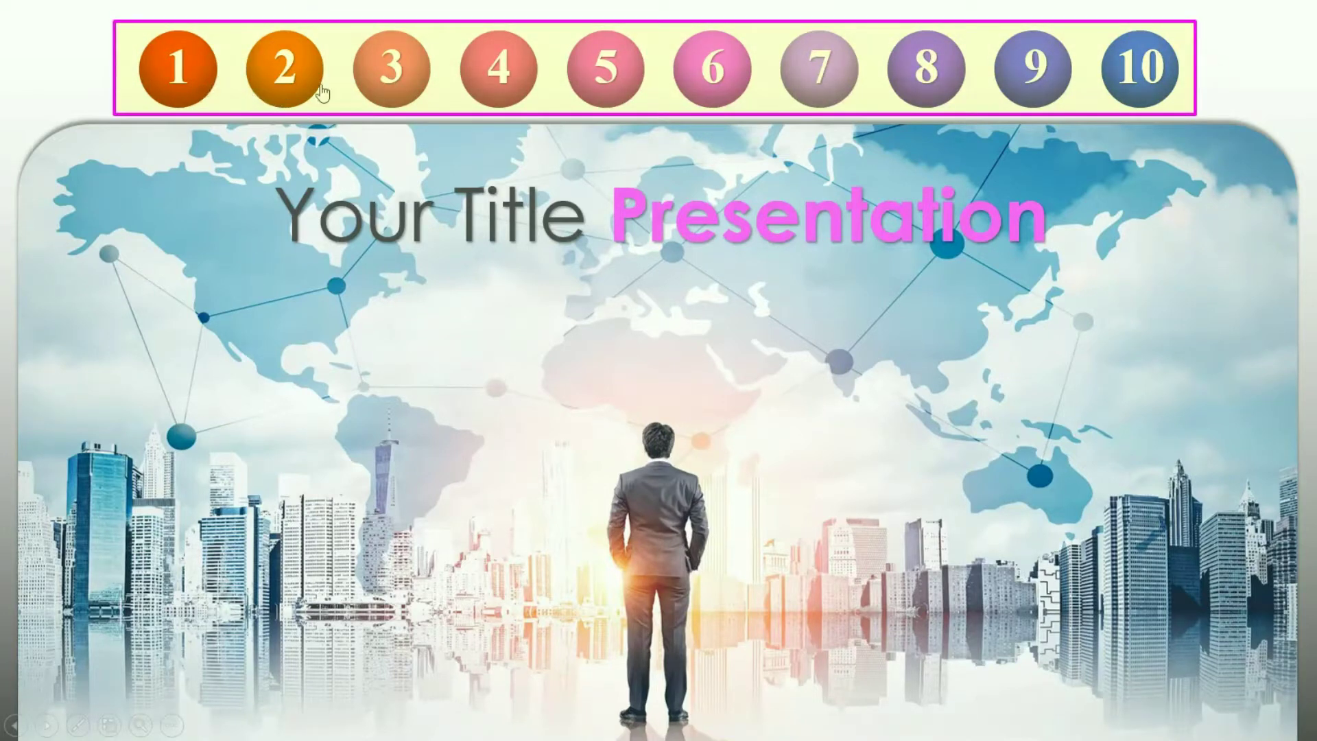
{"action": "left_click", "coordinate": [344, 98]}
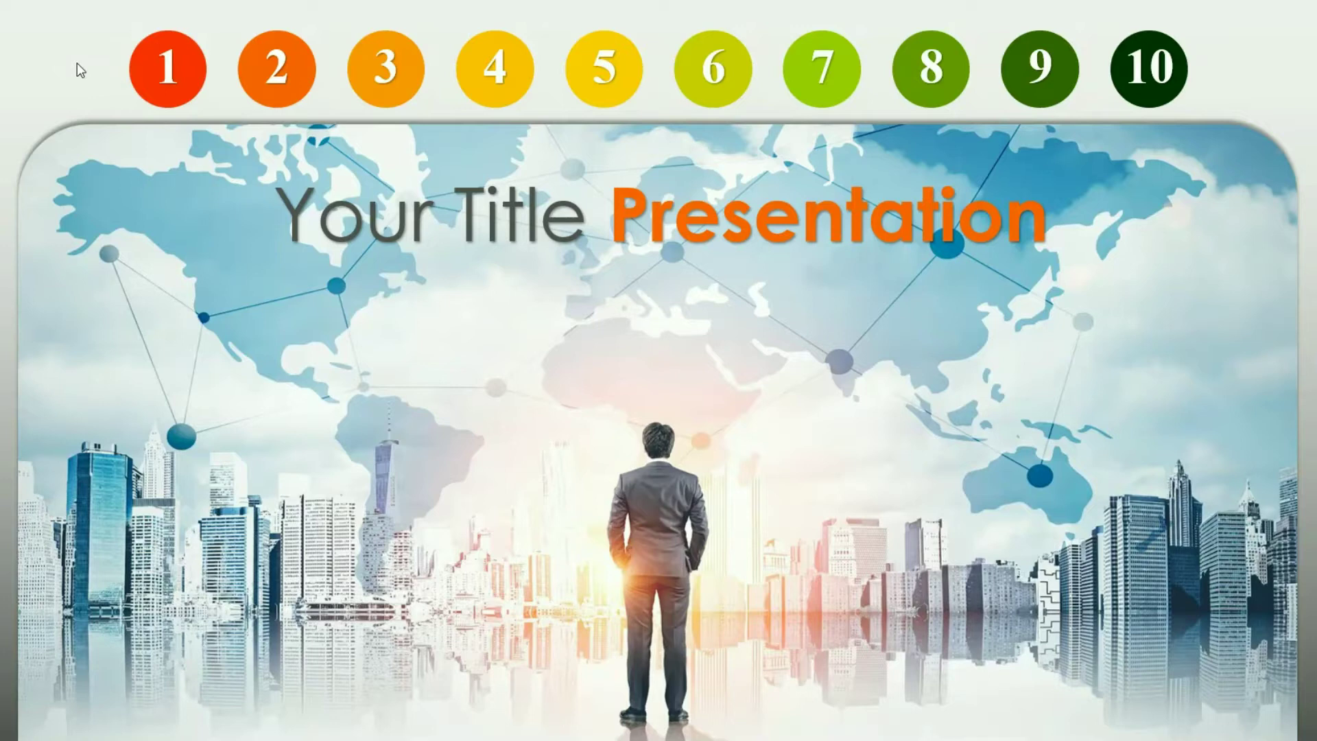
{"action": "left_click", "coordinate": [189, 84]}
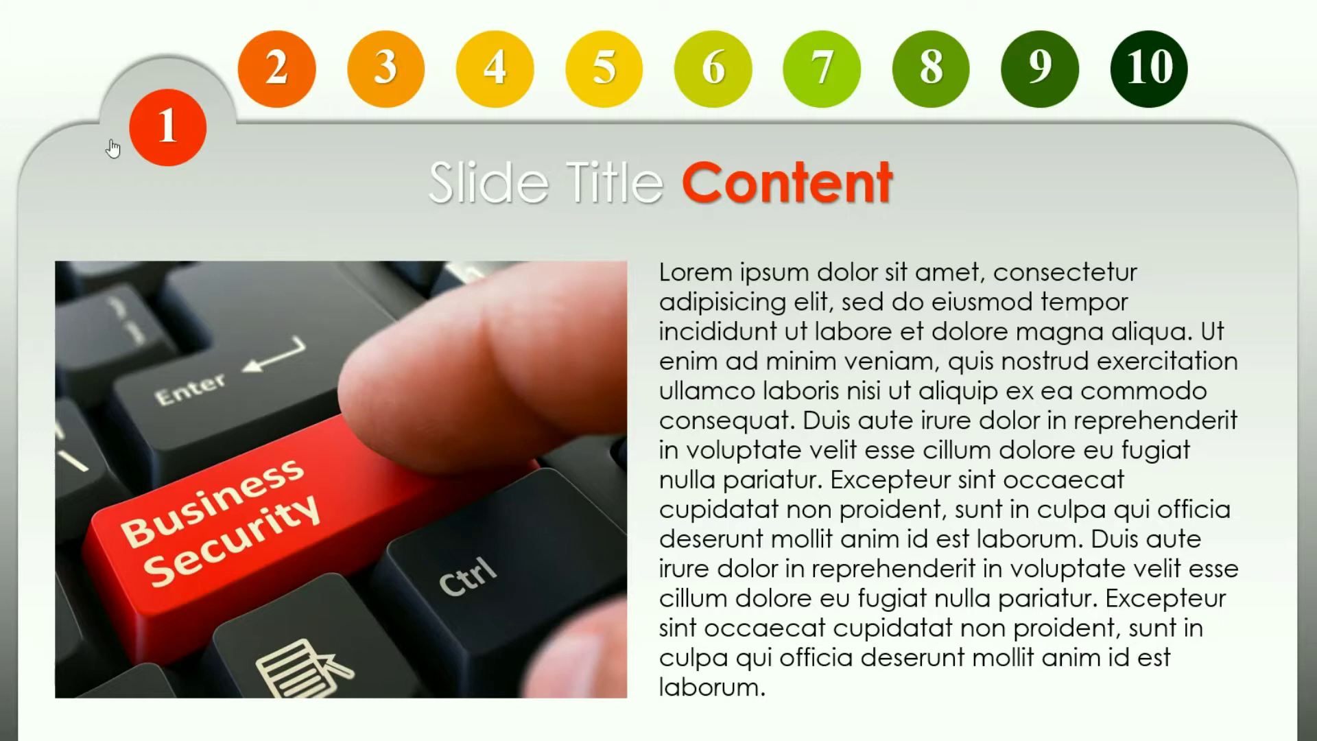
{"action": "left_click", "coordinate": [288, 88]}
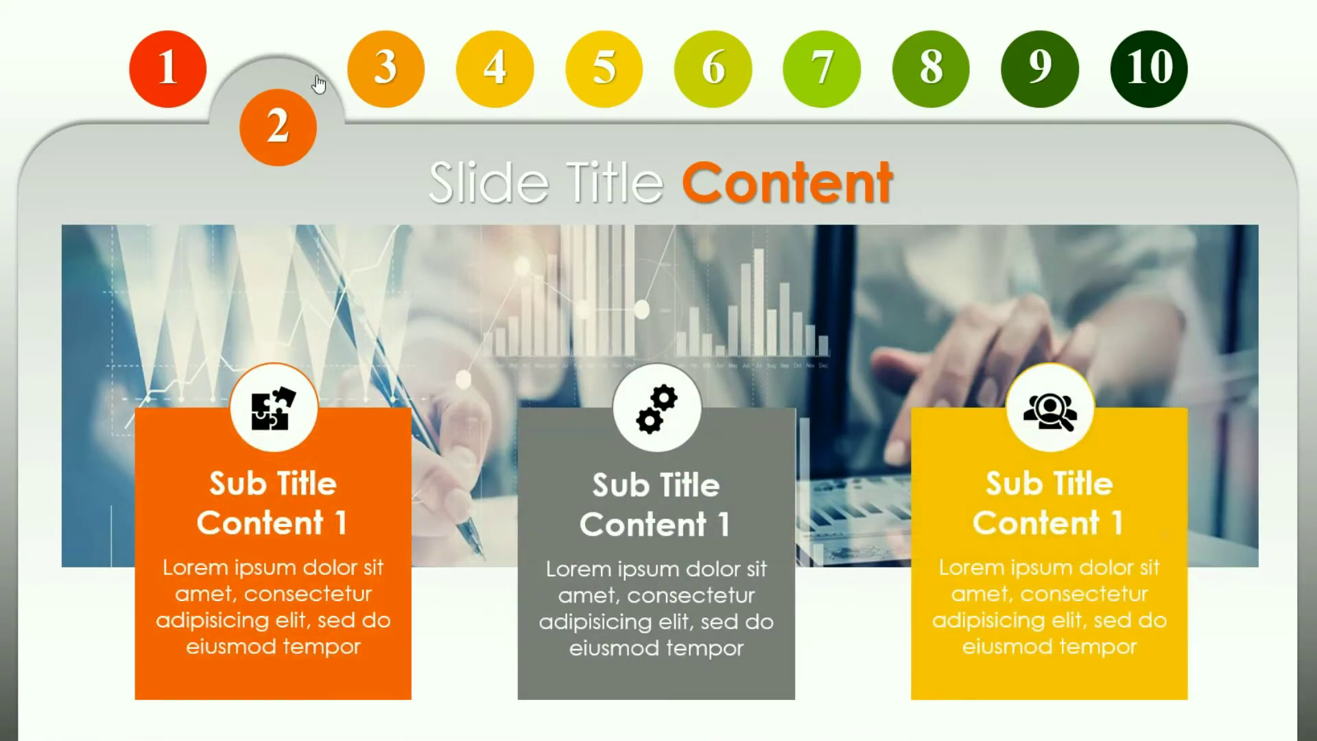
{"action": "left_click", "coordinate": [405, 95]}
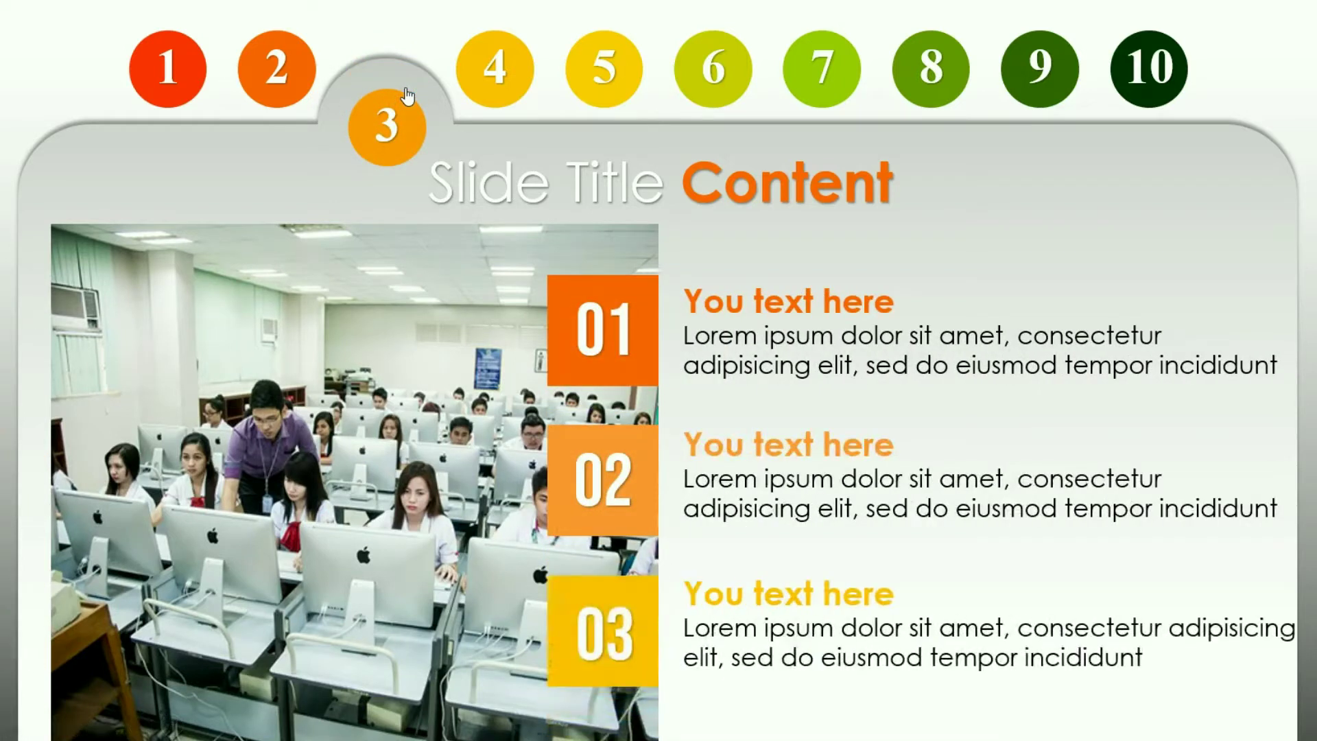
{"action": "left_click", "coordinate": [523, 81]}
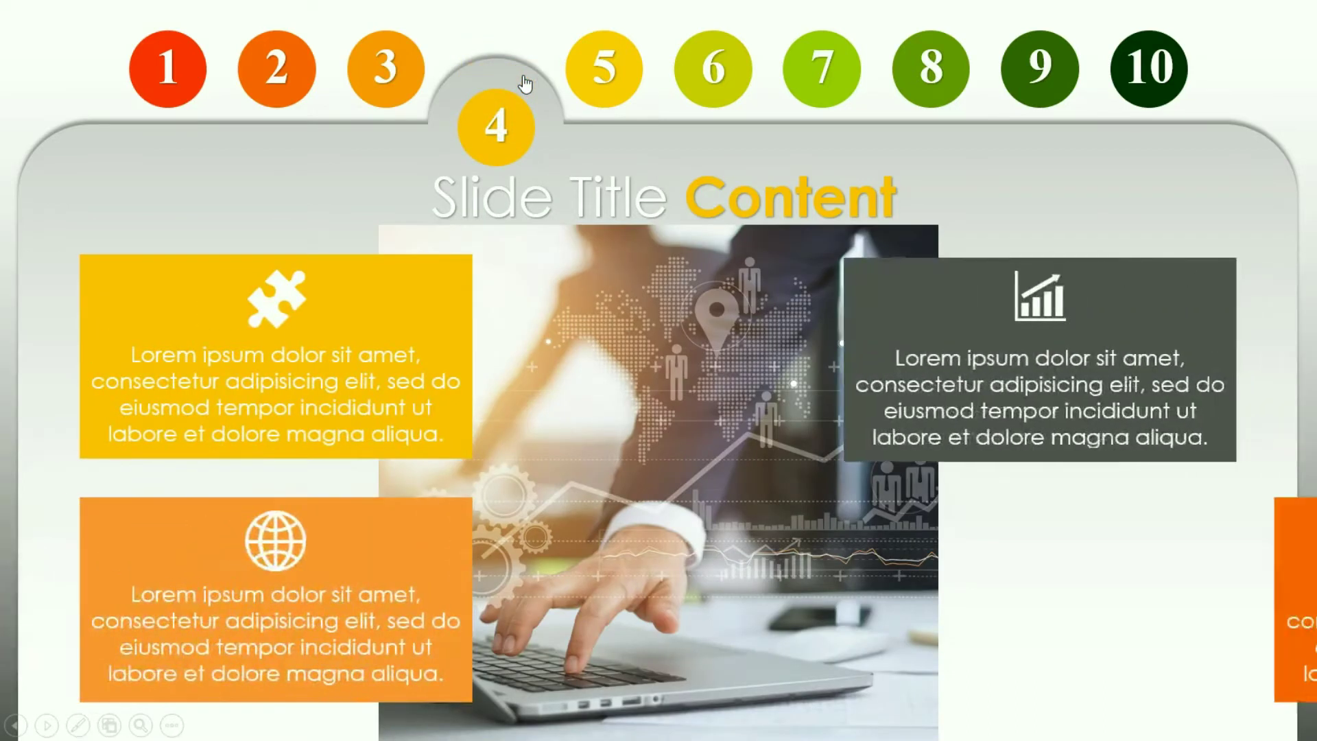
{"action": "left_click", "coordinate": [629, 91]}
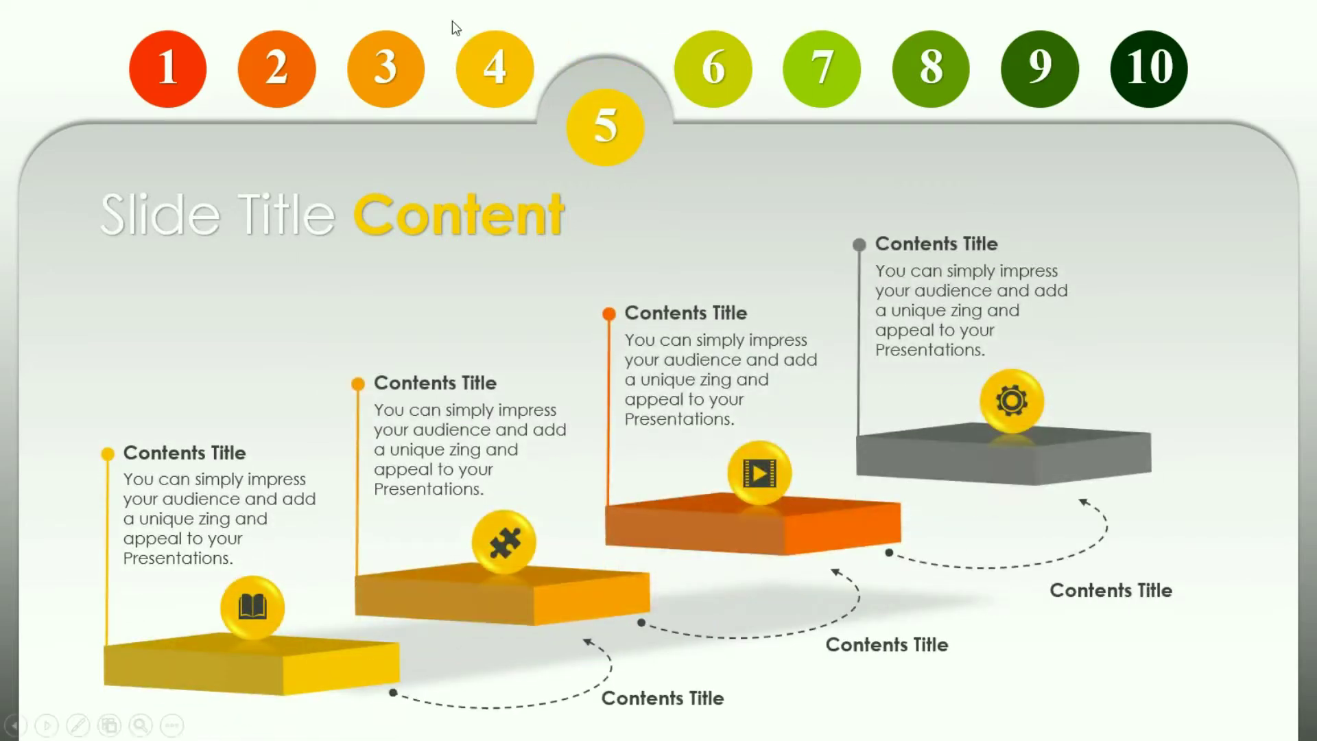
{"action": "left_click", "coordinate": [742, 78]}
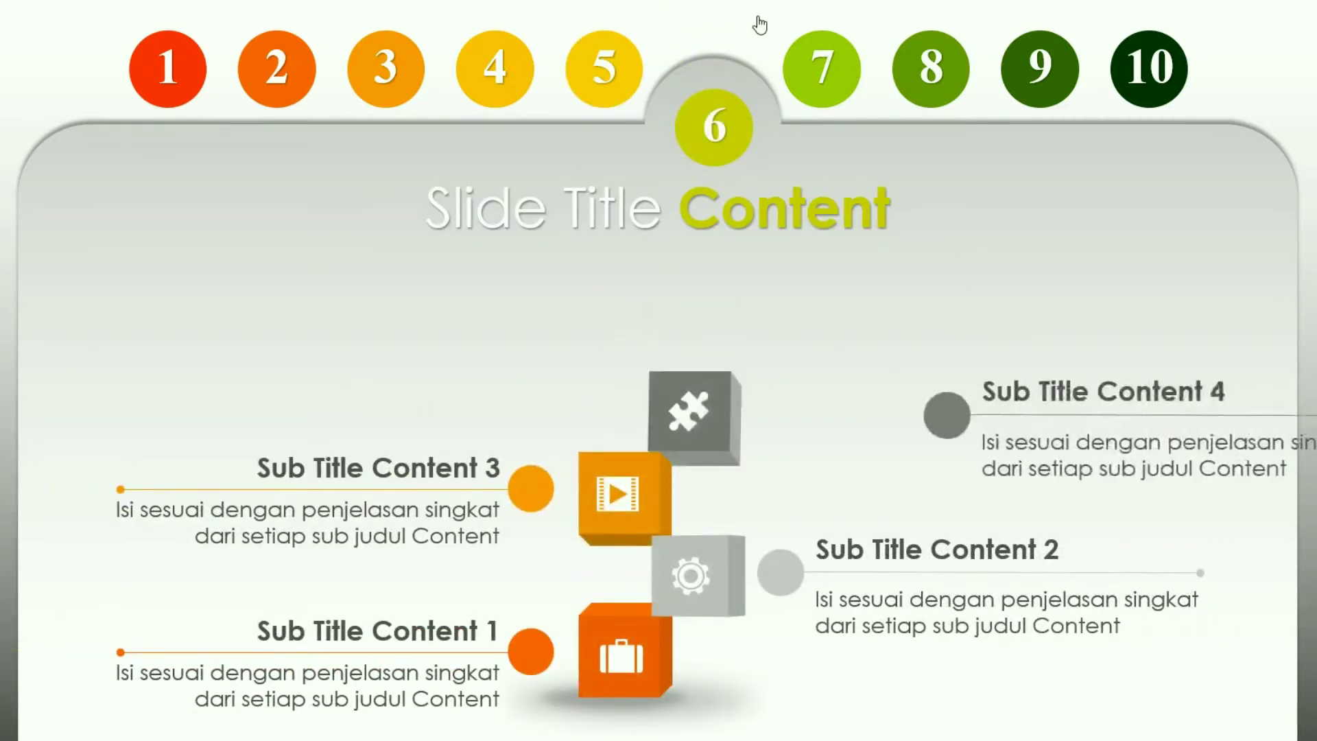
{"action": "left_click", "coordinate": [853, 90]}
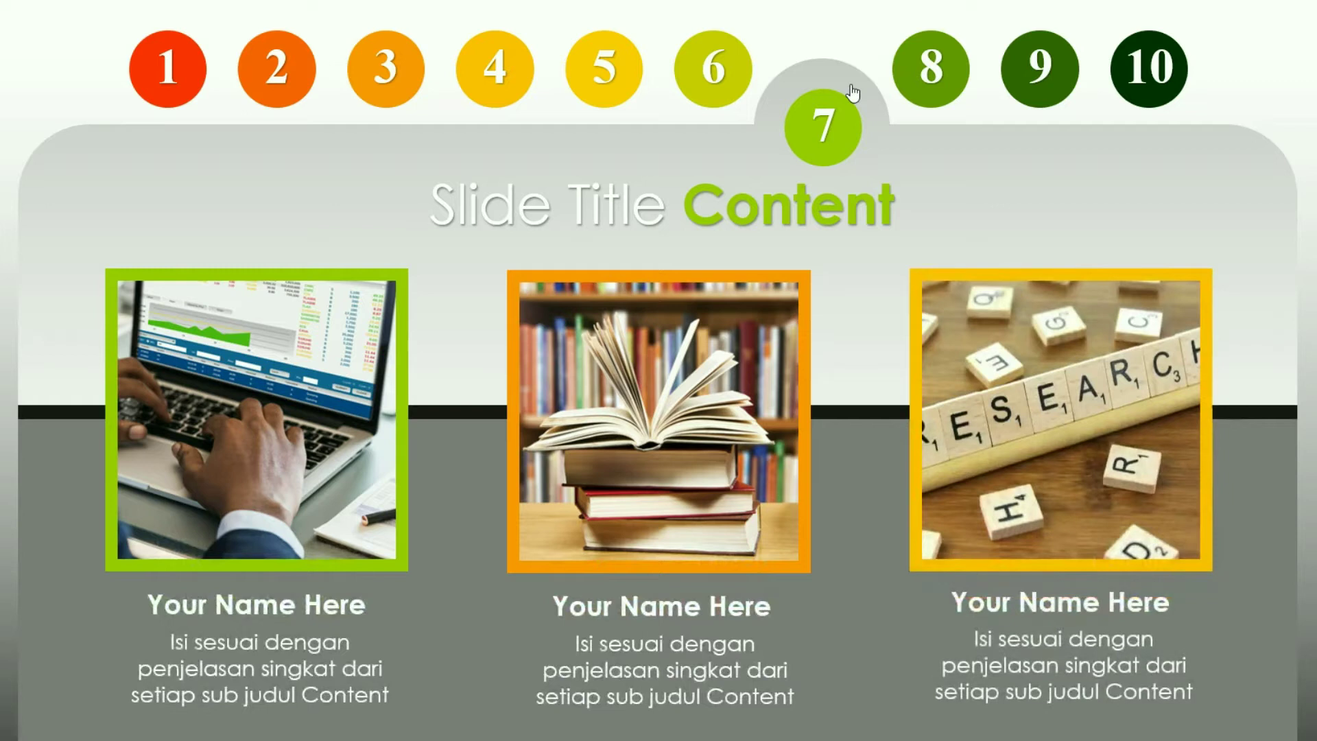
{"action": "left_click", "coordinate": [962, 94]}
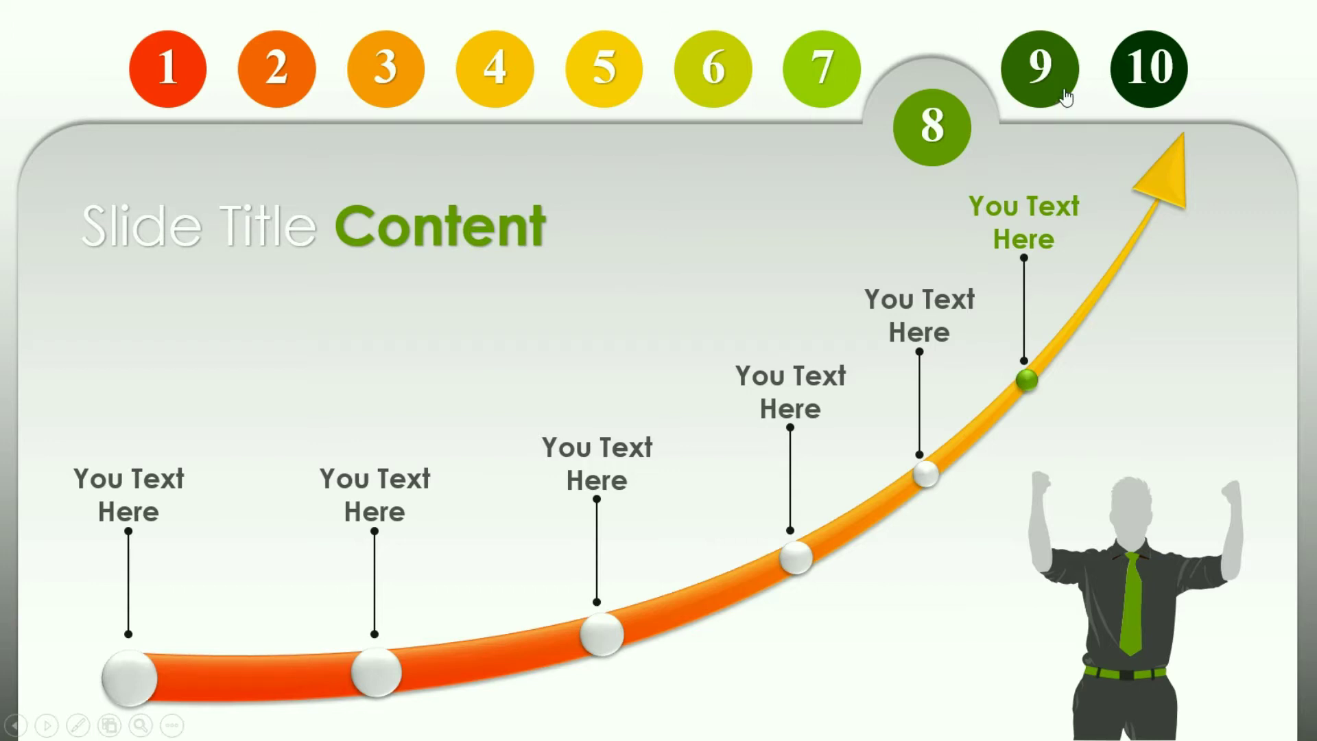
{"action": "left_click", "coordinate": [1065, 93]}
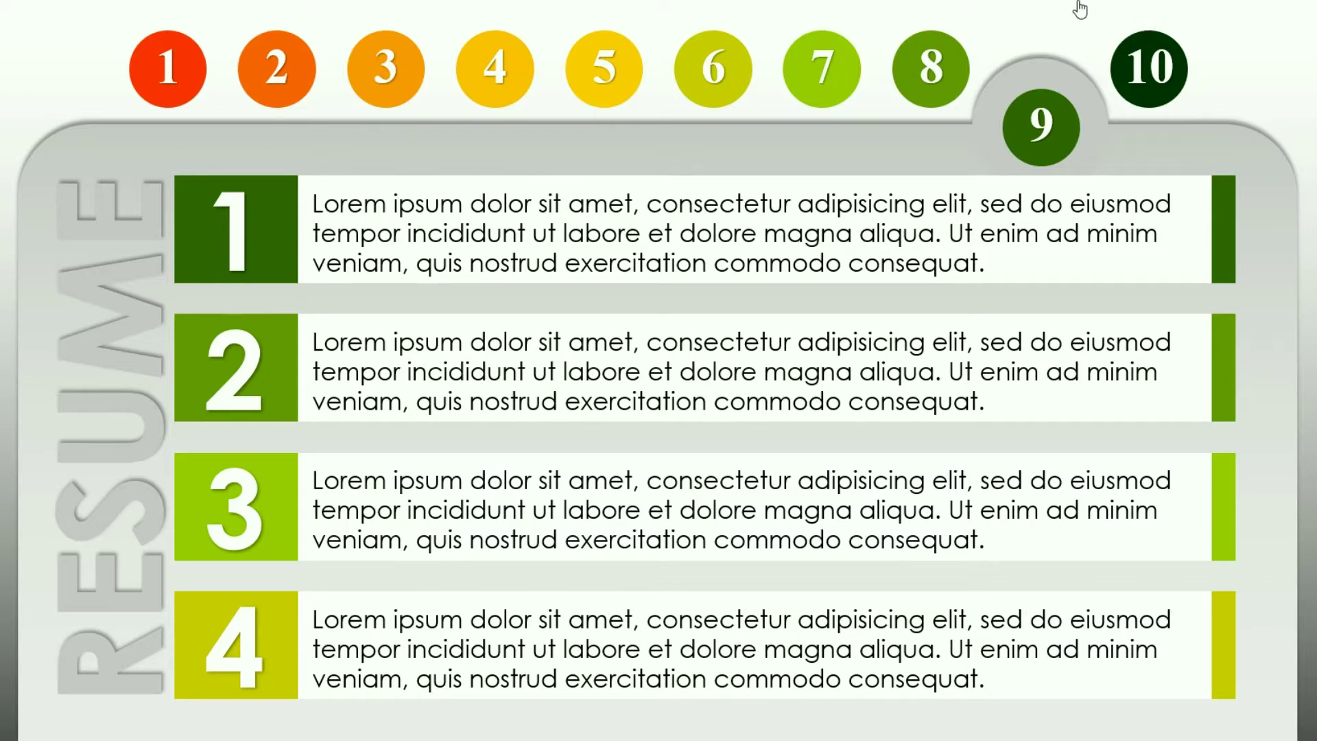
Jump to slide 10, back to 2, on to 5, again to 10, then home to the title slide.
{"action": "left_click", "coordinate": [1173, 84]}
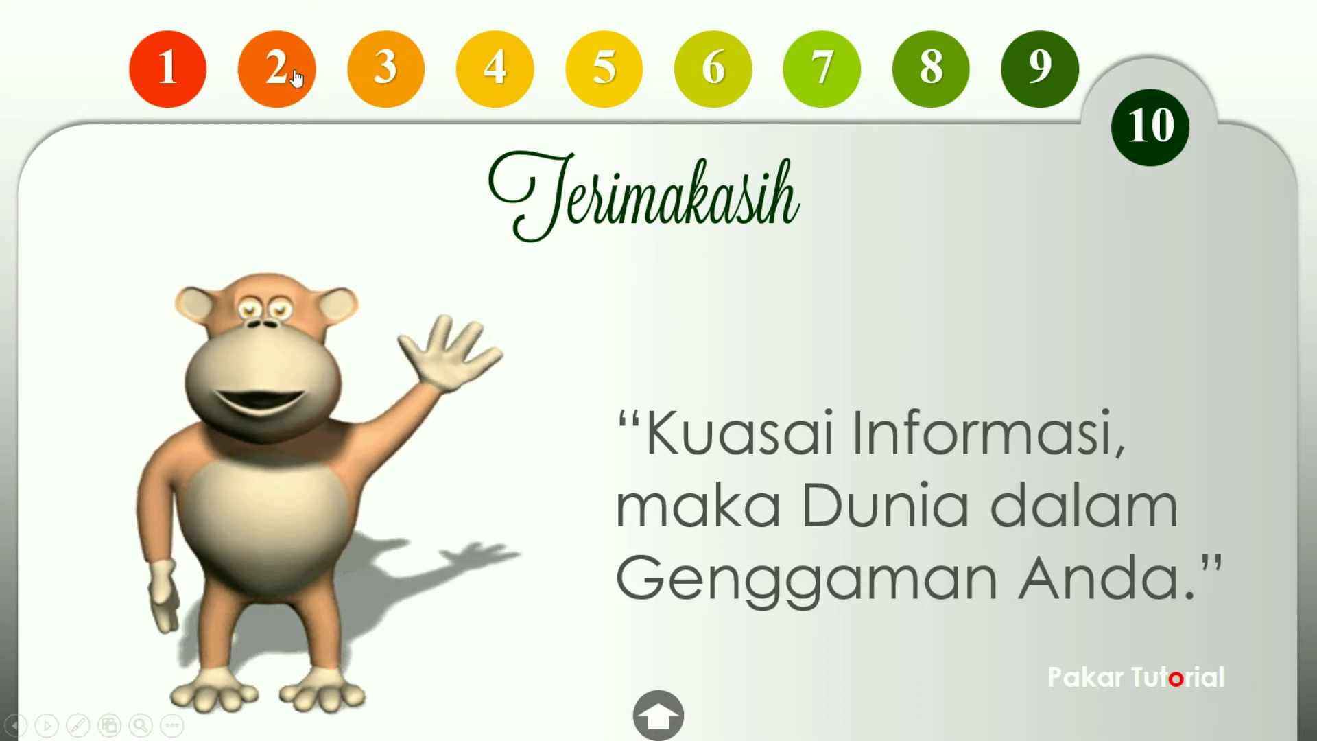
{"action": "left_click", "coordinate": [296, 77]}
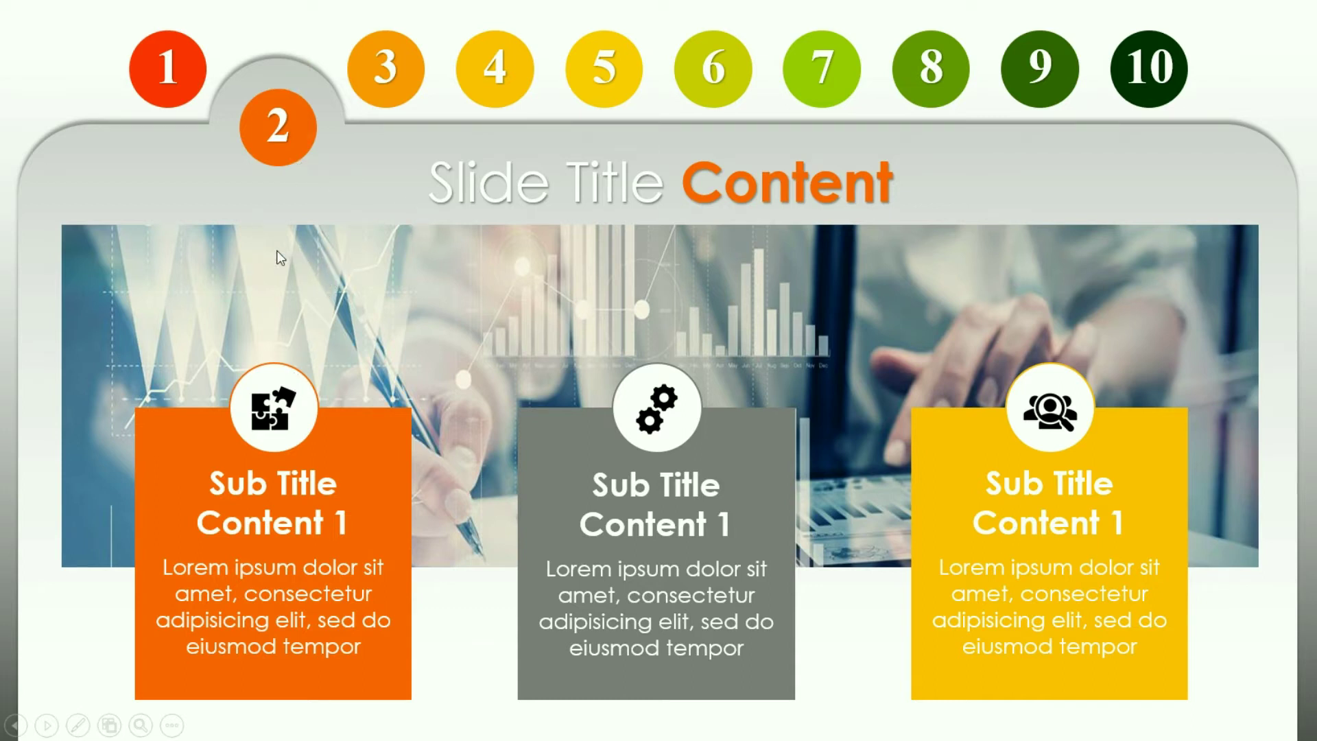
{"action": "left_click", "coordinate": [629, 74]}
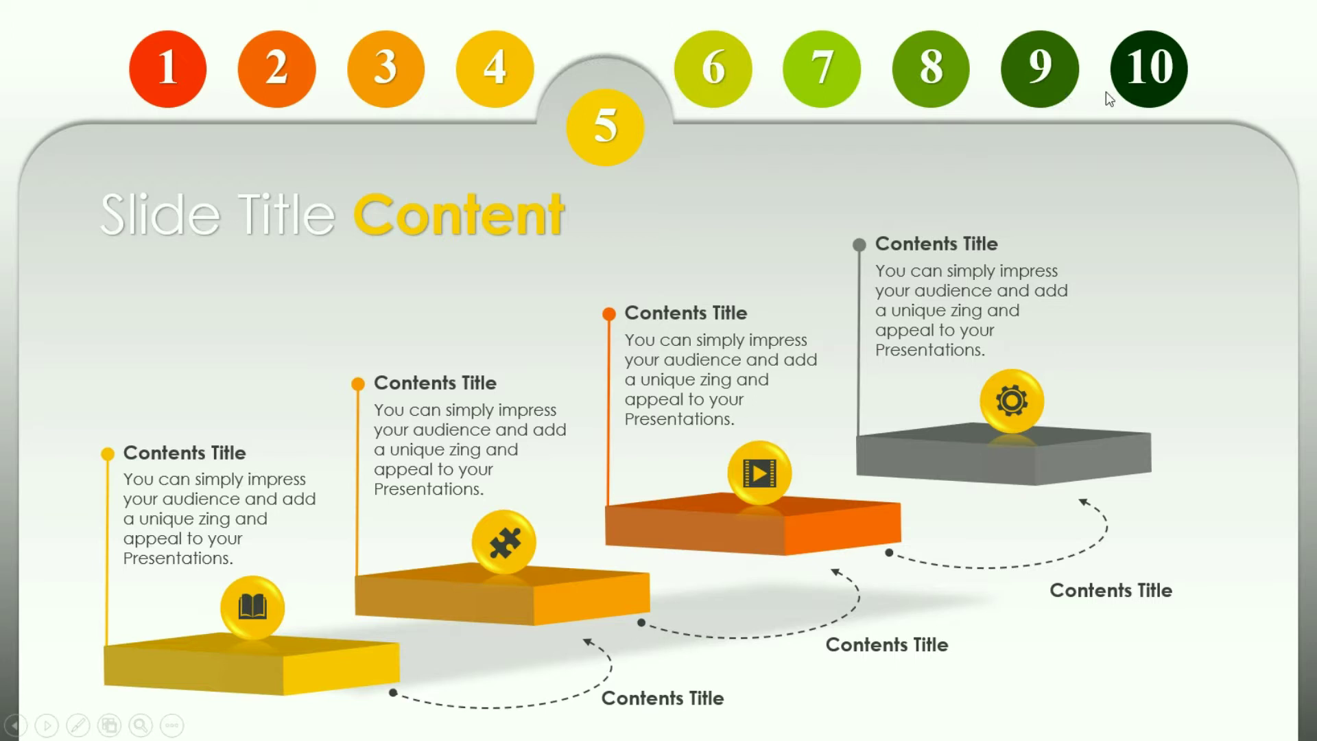
{"action": "left_click", "coordinate": [1172, 82]}
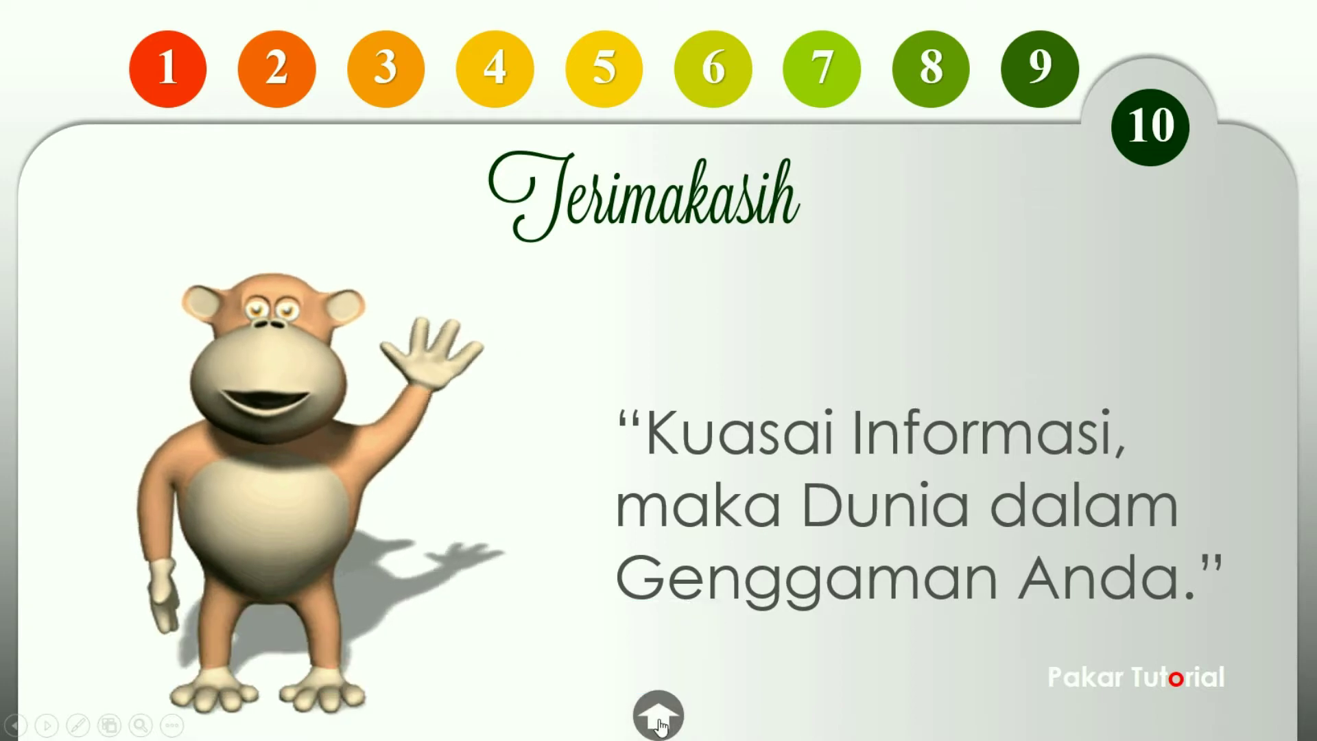
{"action": "left_click", "coordinate": [659, 720]}
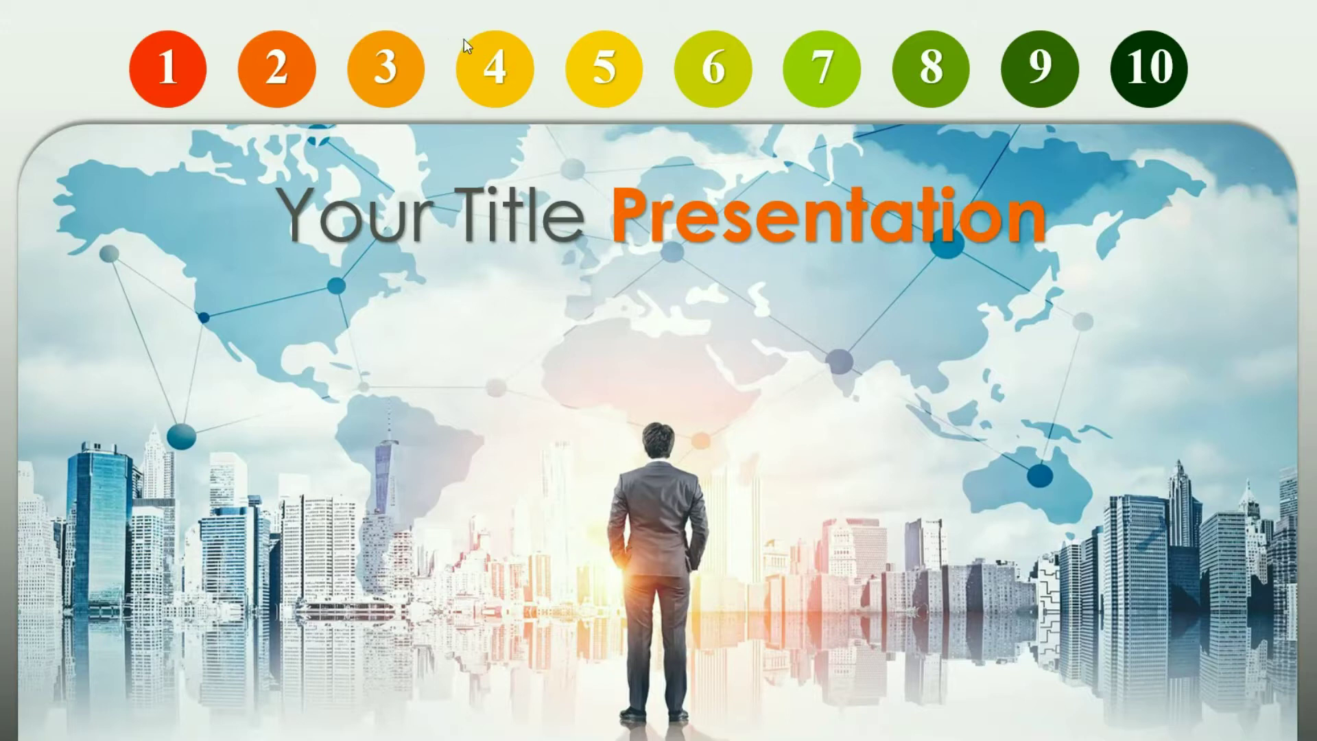
End the slideshow with Esc and create a new blank presentation from the Quick Access Toolbar.
{"action": "key", "text": "Escape"}
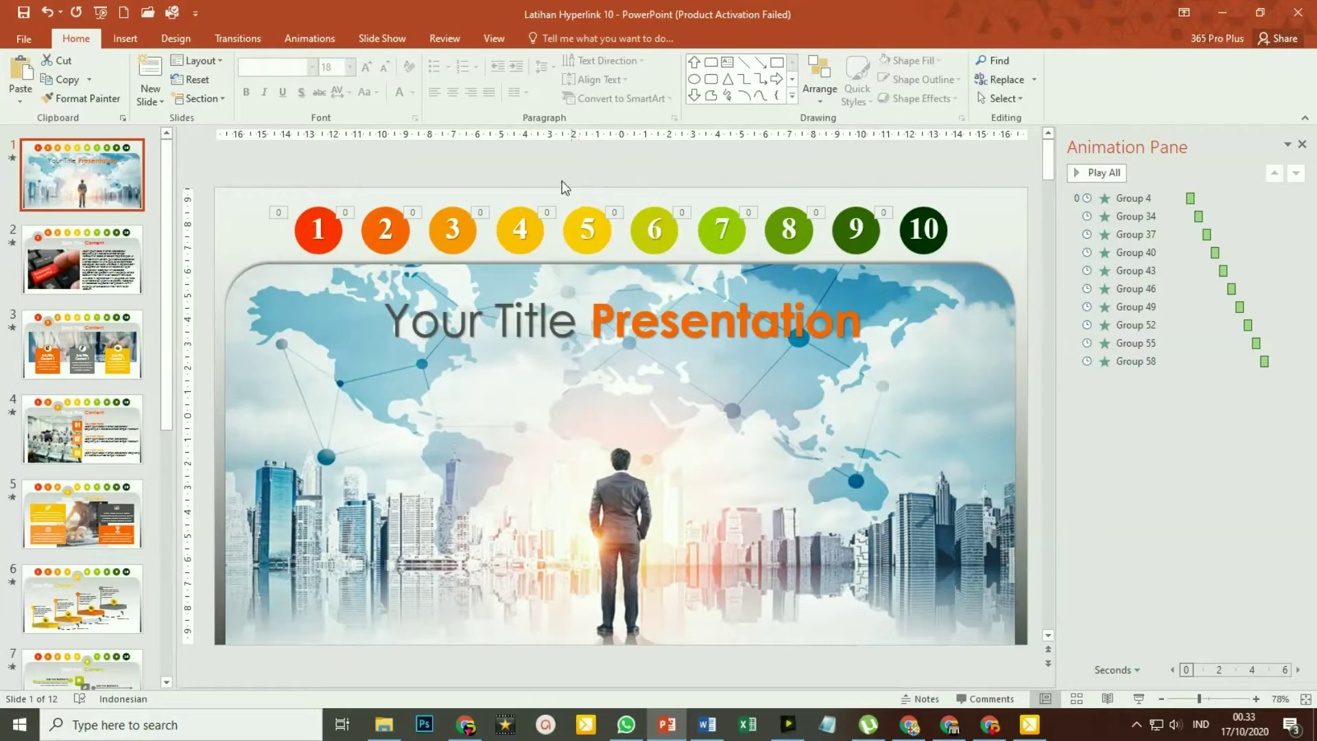
{"action": "left_click", "coordinate": [124, 14]}
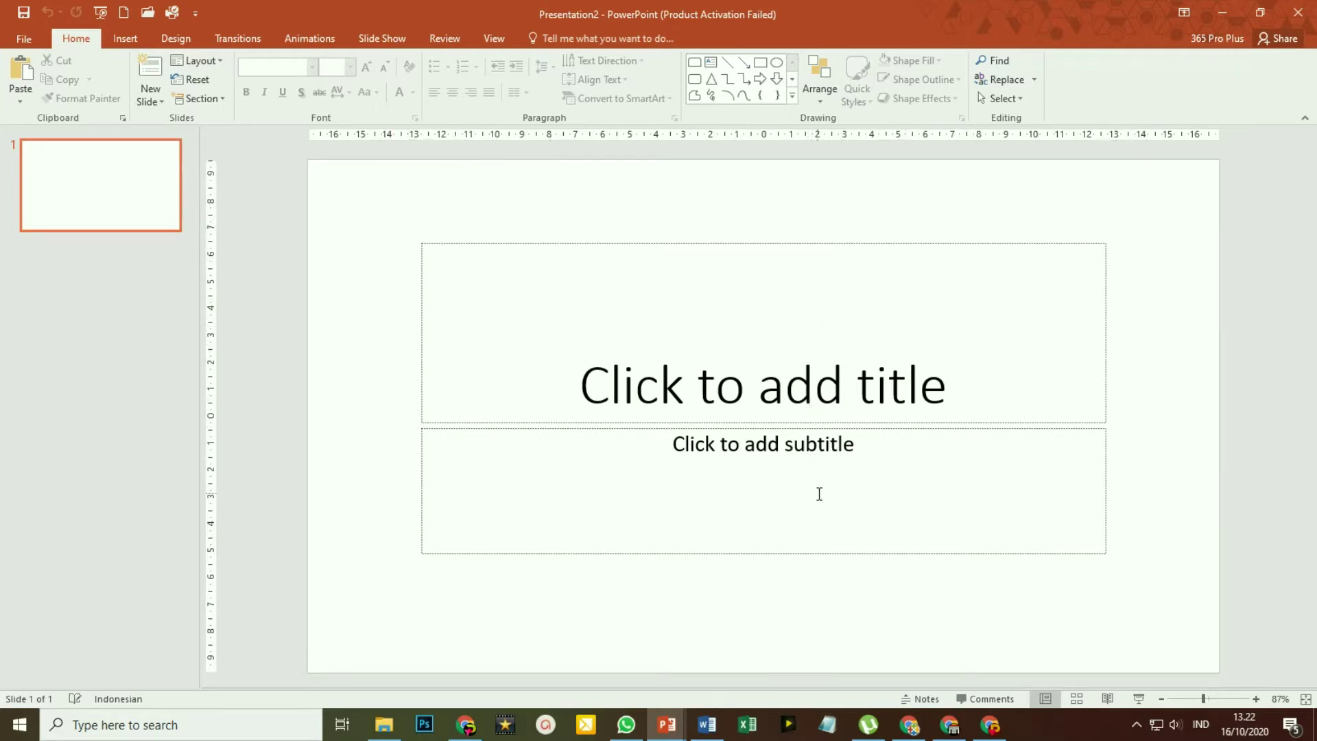
Delete the title and subtitle placeholders and turn on Guides in the View options.
{"action": "left_click_drag", "start_coordinate": [378, 224], "coordinate": [1168, 638]}
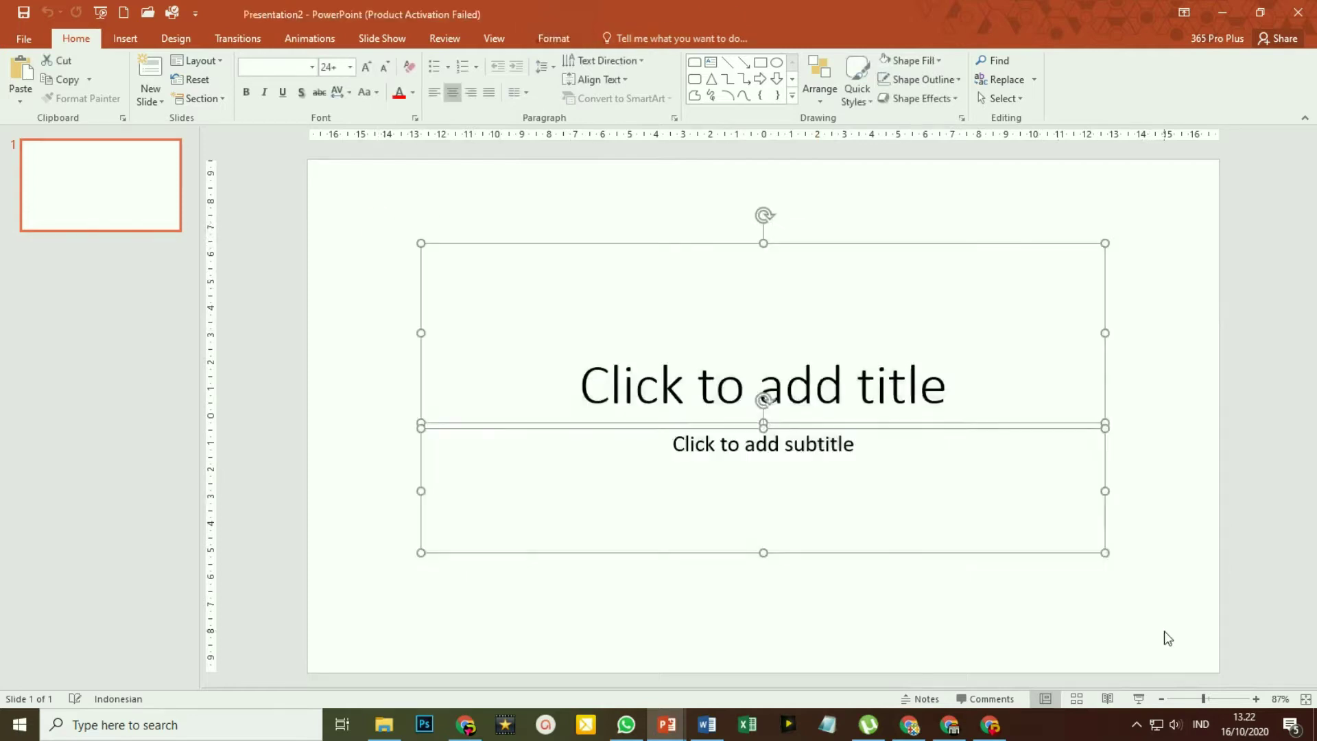
{"action": "key", "text": "Delete"}
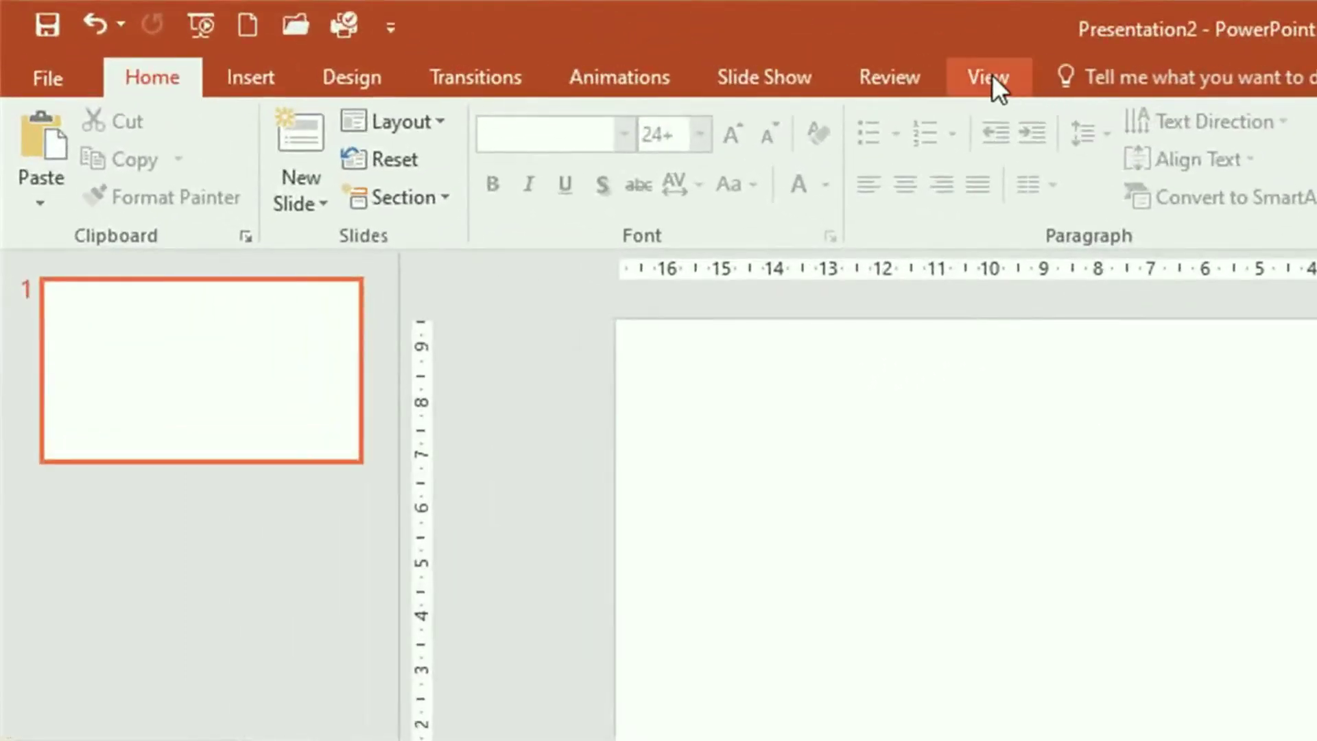
{"action": "left_click", "coordinate": [990, 77]}
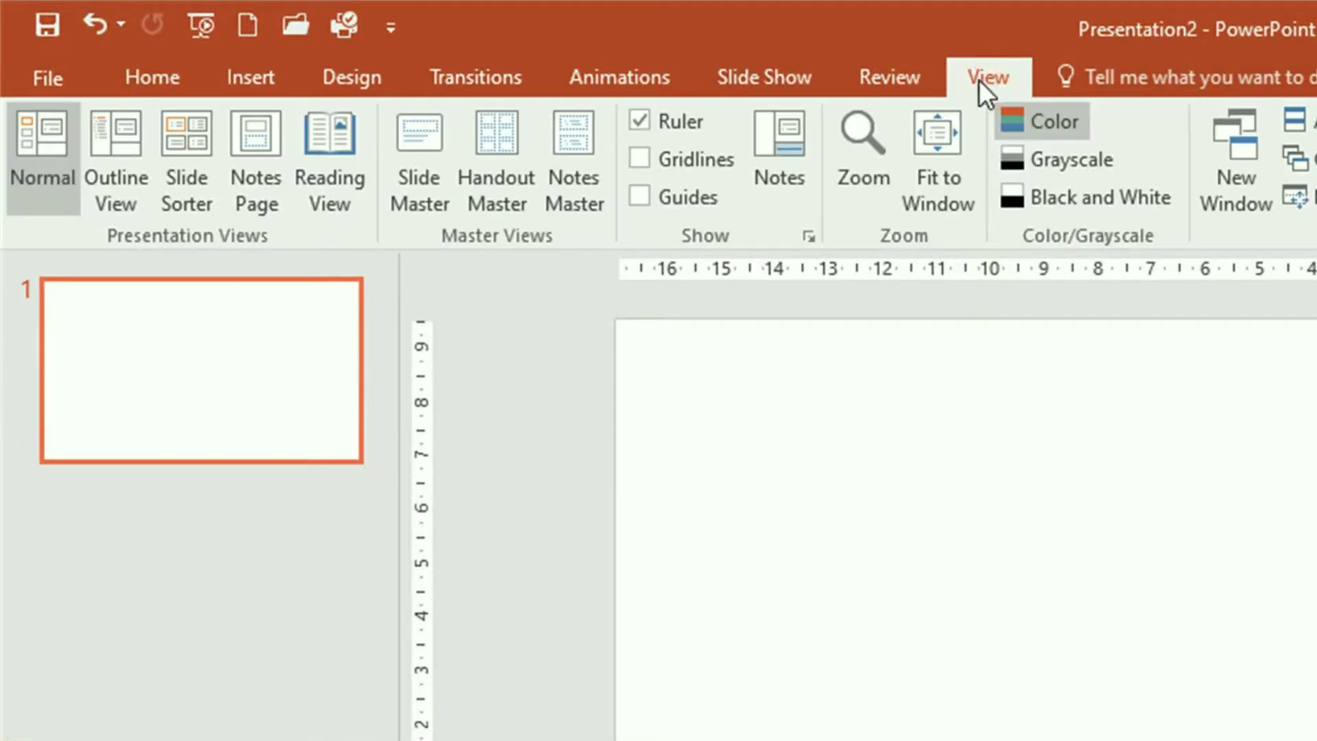
{"action": "left_click", "coordinate": [636, 198]}
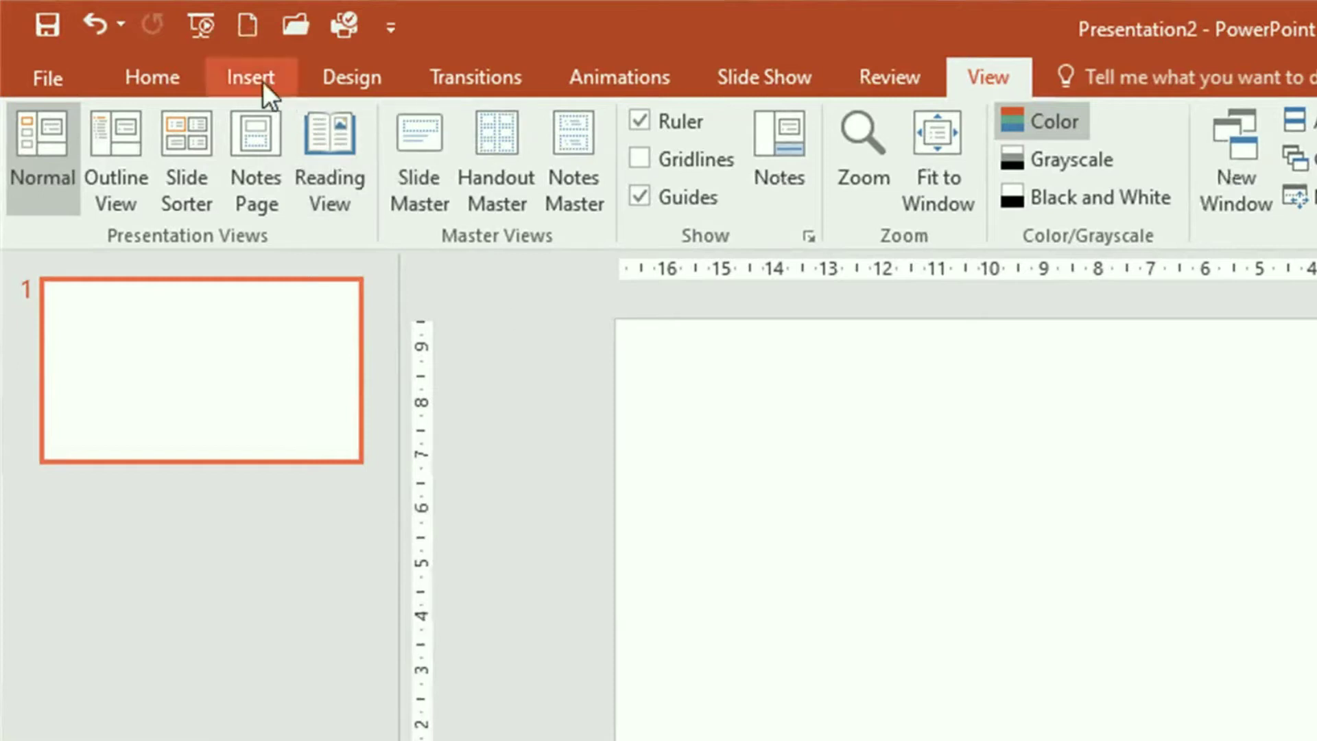
Draw a 2,75 cm blue Oval circle on the right side of the slide.
{"action": "left_click", "coordinate": [262, 80]}
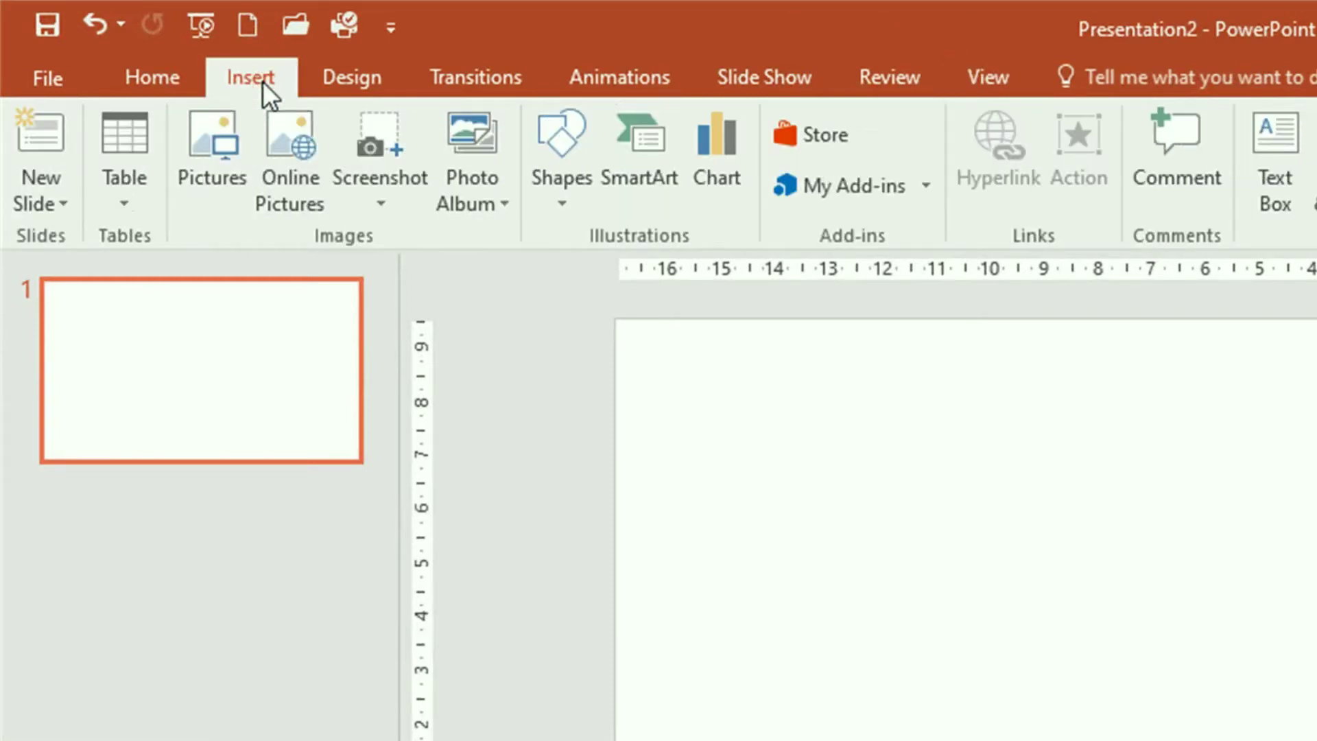
{"action": "left_click", "coordinate": [563, 200]}
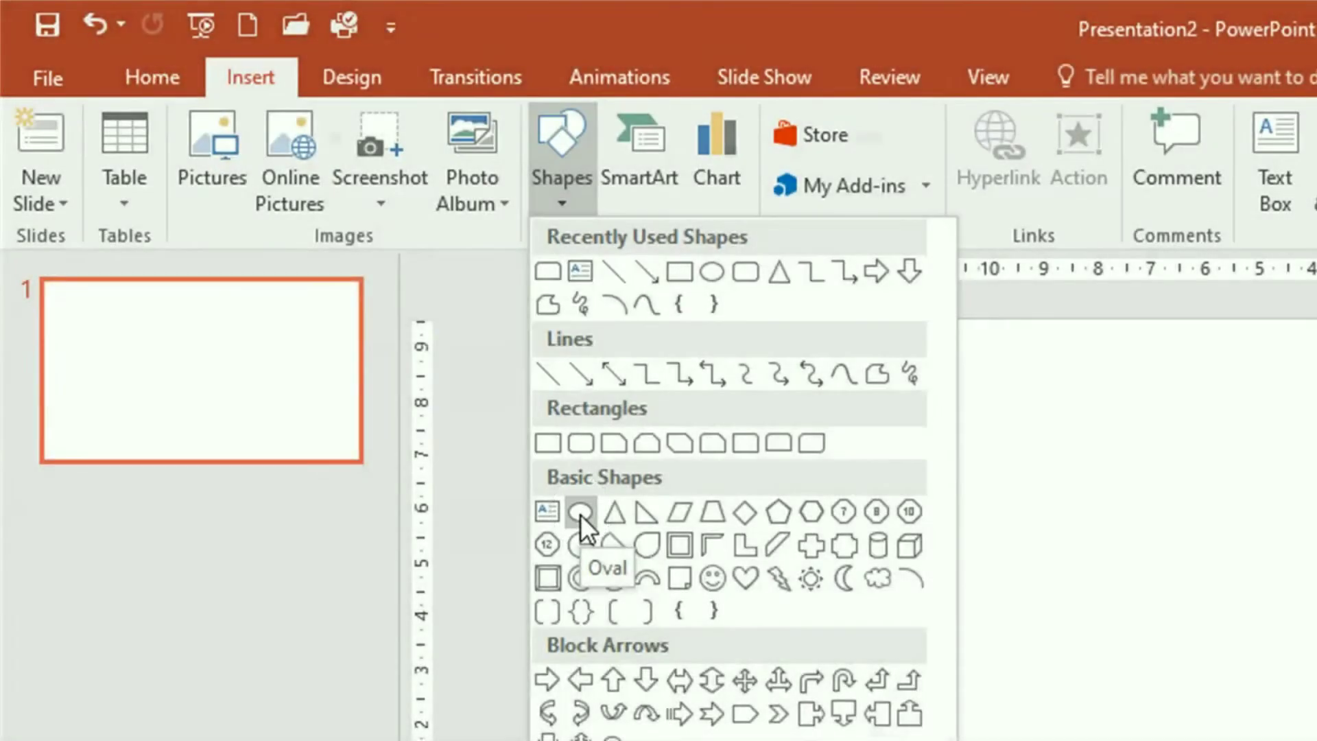
{"action": "left_click", "coordinate": [580, 515]}
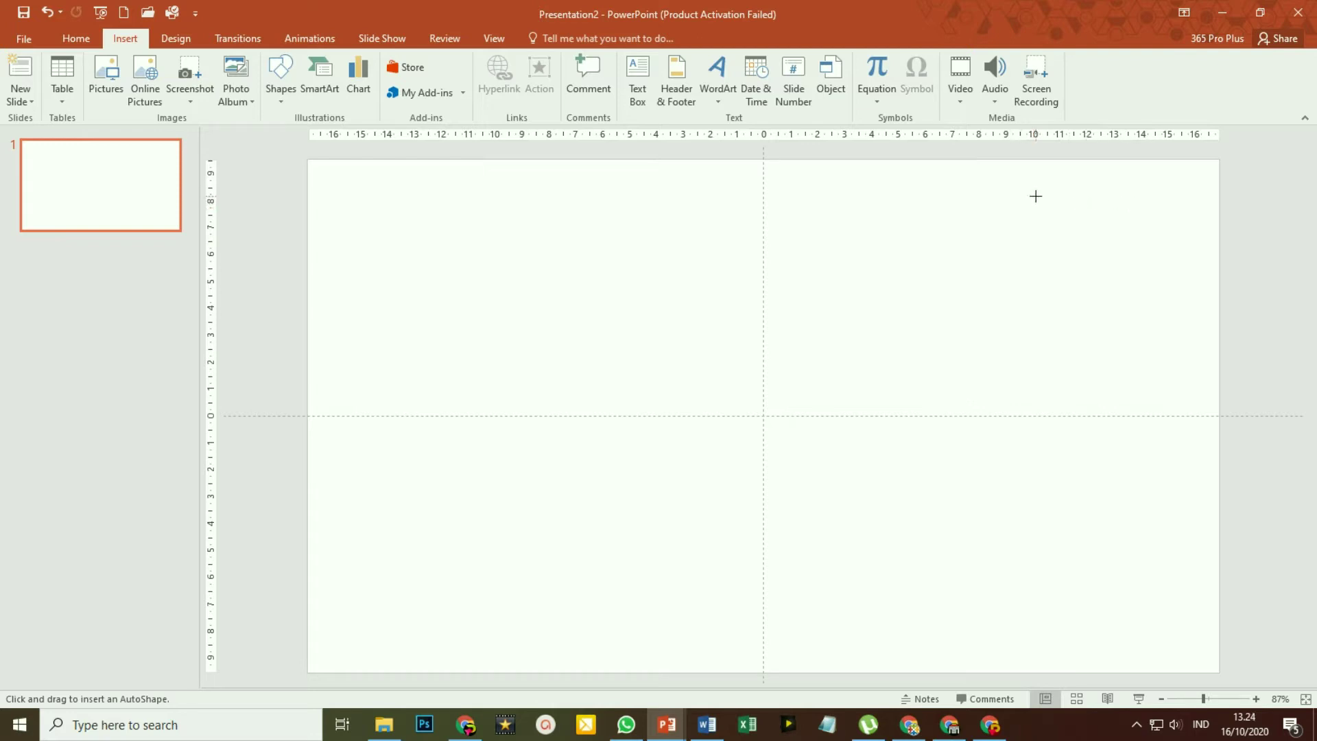
{"action": "left_click_drag", "start_coordinate": [1036, 196], "coordinate": [1071, 270]}
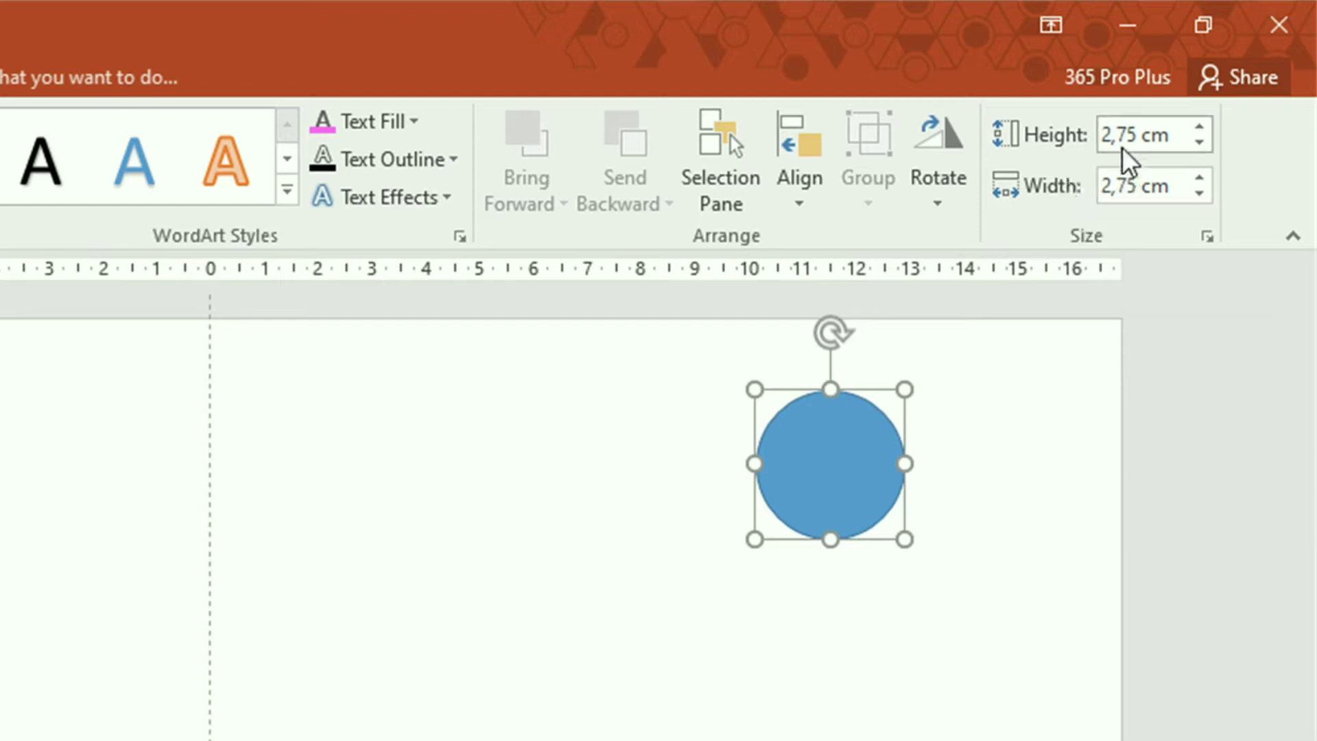
Set the circle's height and width to 2 cm and drag it to the left of the slide.
{"action": "left_click", "coordinate": [1199, 142]}
{"action": "left_click", "coordinate": [1200, 142]}
{"action": "left_click", "coordinate": [1199, 126]}
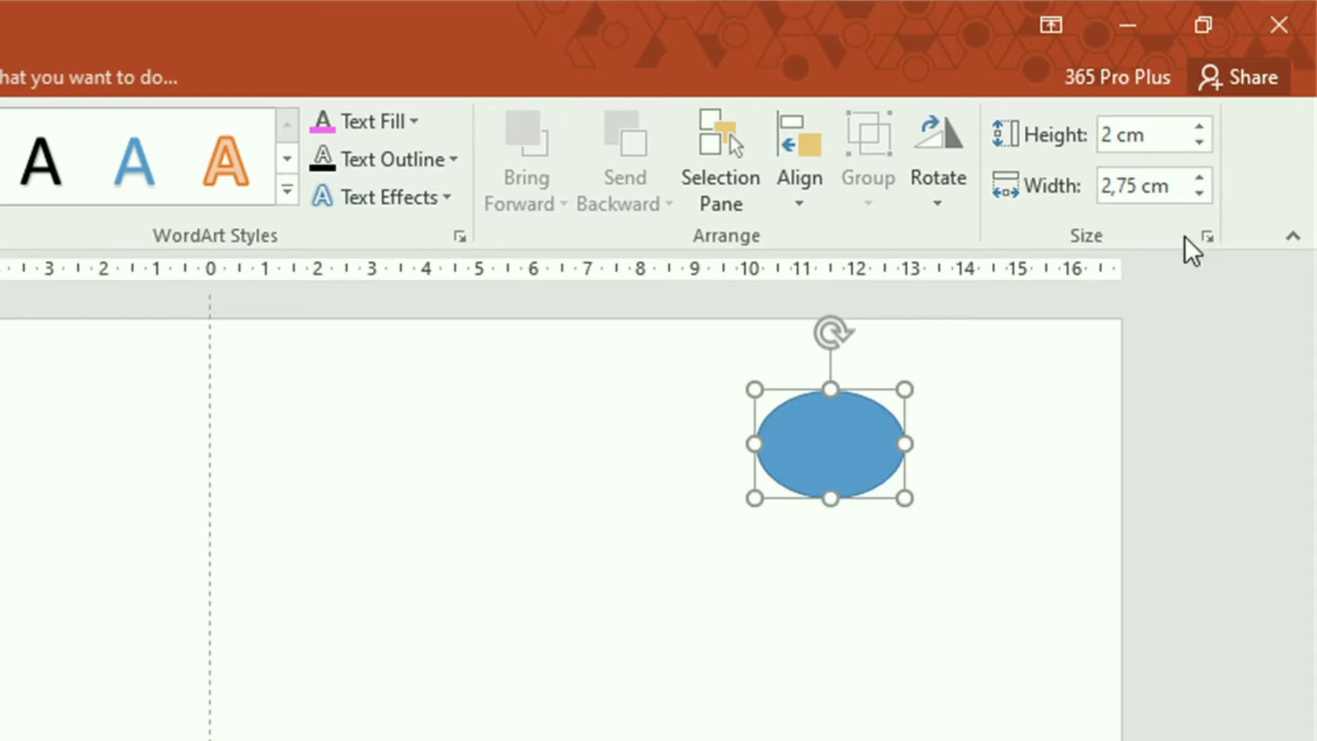
{"action": "left_click", "coordinate": [1199, 193]}
{"action": "left_click", "coordinate": [1199, 193]}
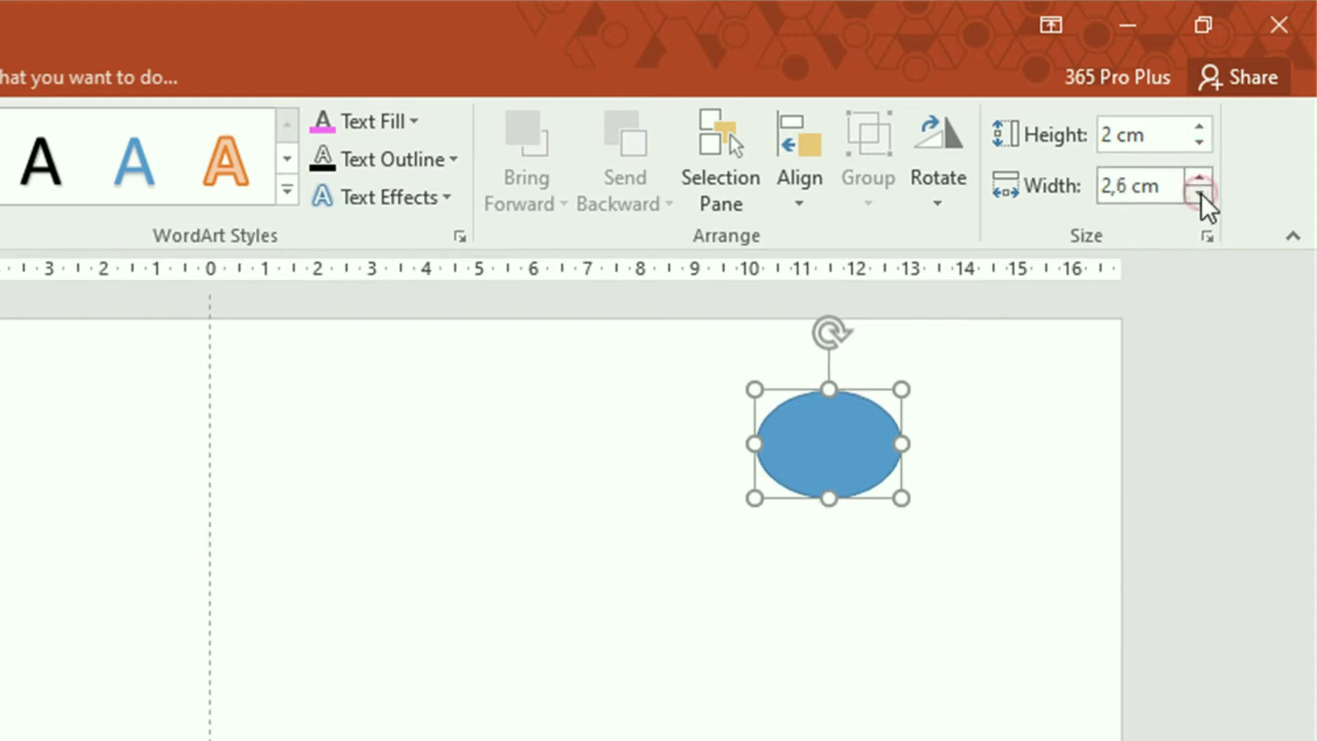
{"action": "left_click", "coordinate": [1200, 194]}
{"action": "left_click", "coordinate": [1200, 195]}
{"action": "left_click", "coordinate": [1199, 194]}
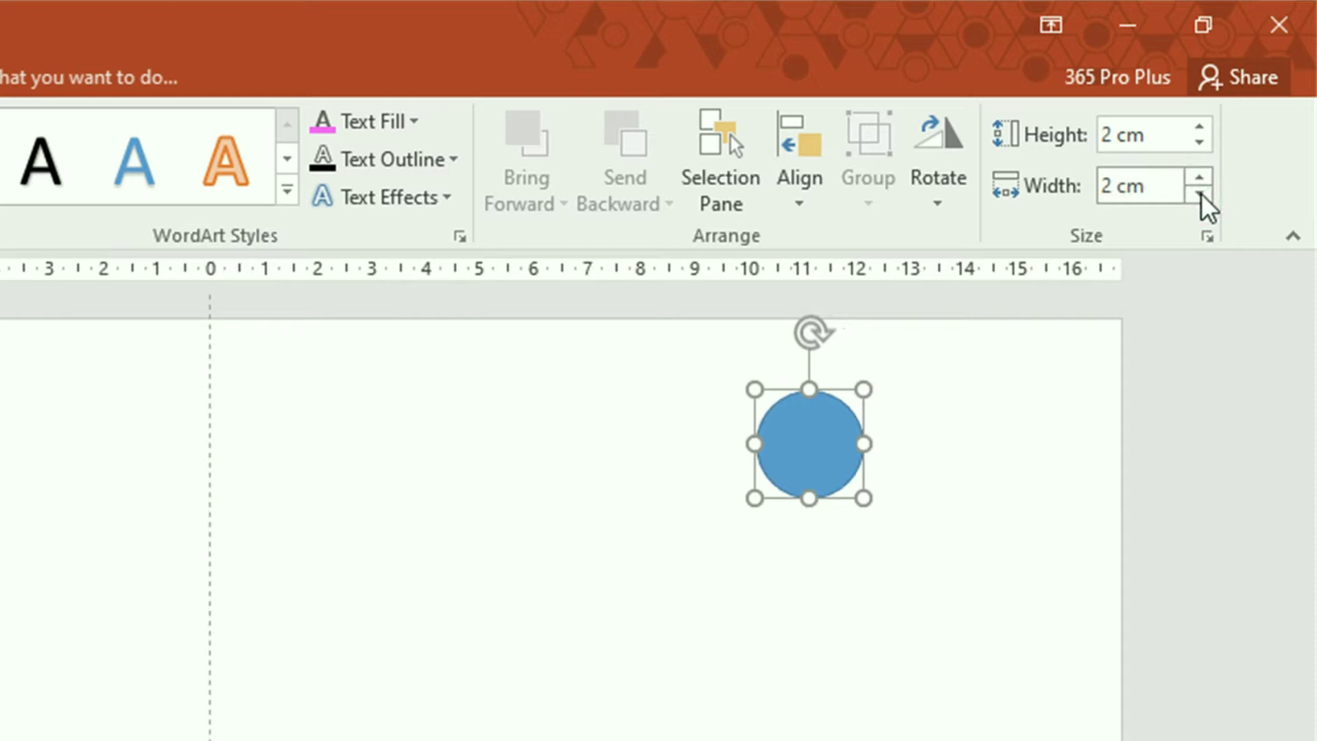
{"action": "left_click_drag", "start_coordinate": [827, 449], "coordinate": [105, 438]}
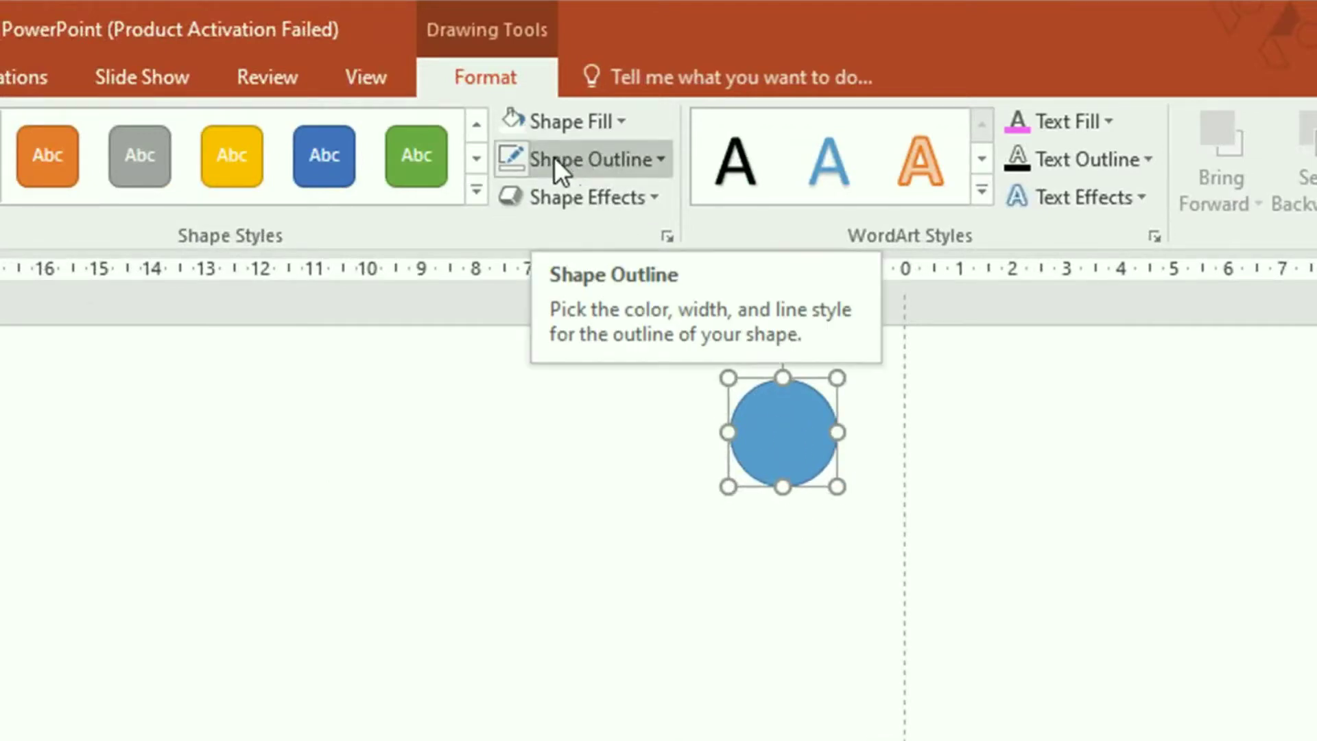
Set the circle's Shape Outline to No Outline.
{"action": "left_click", "coordinate": [660, 160]}
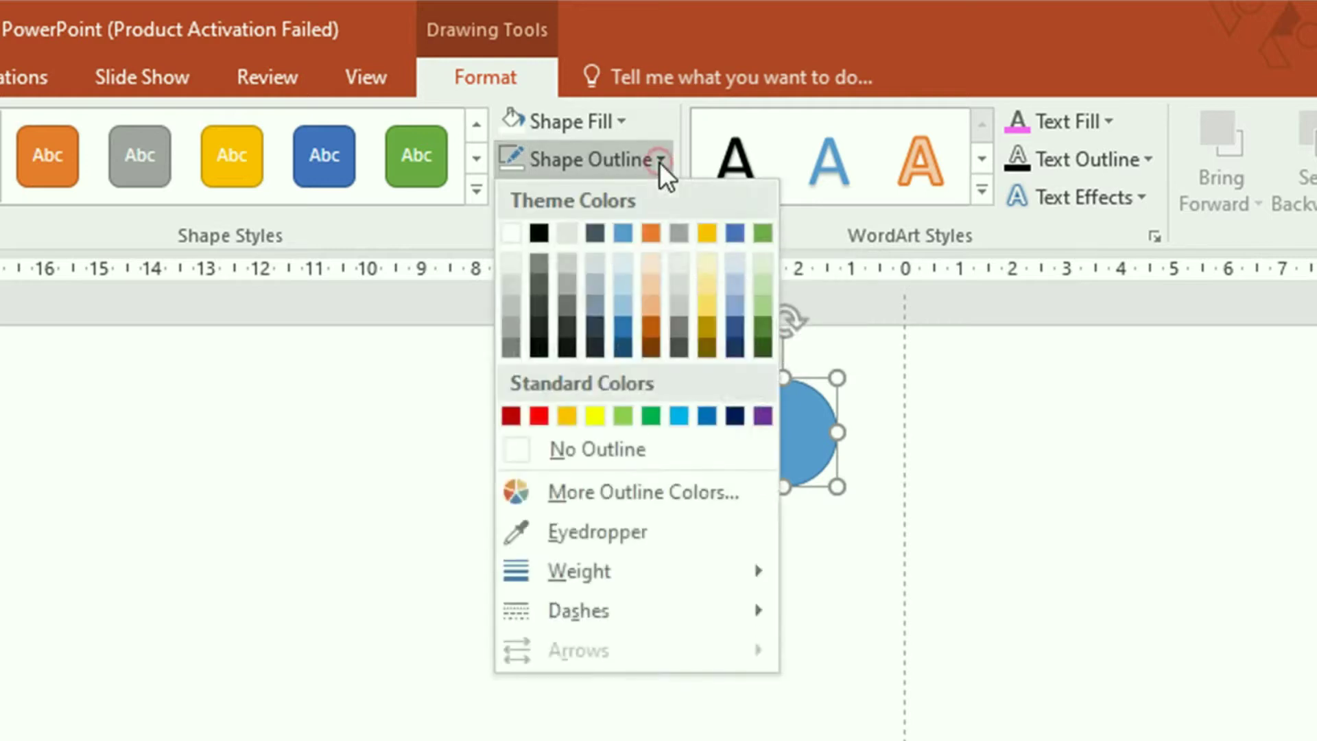
{"action": "left_click", "coordinate": [611, 450]}
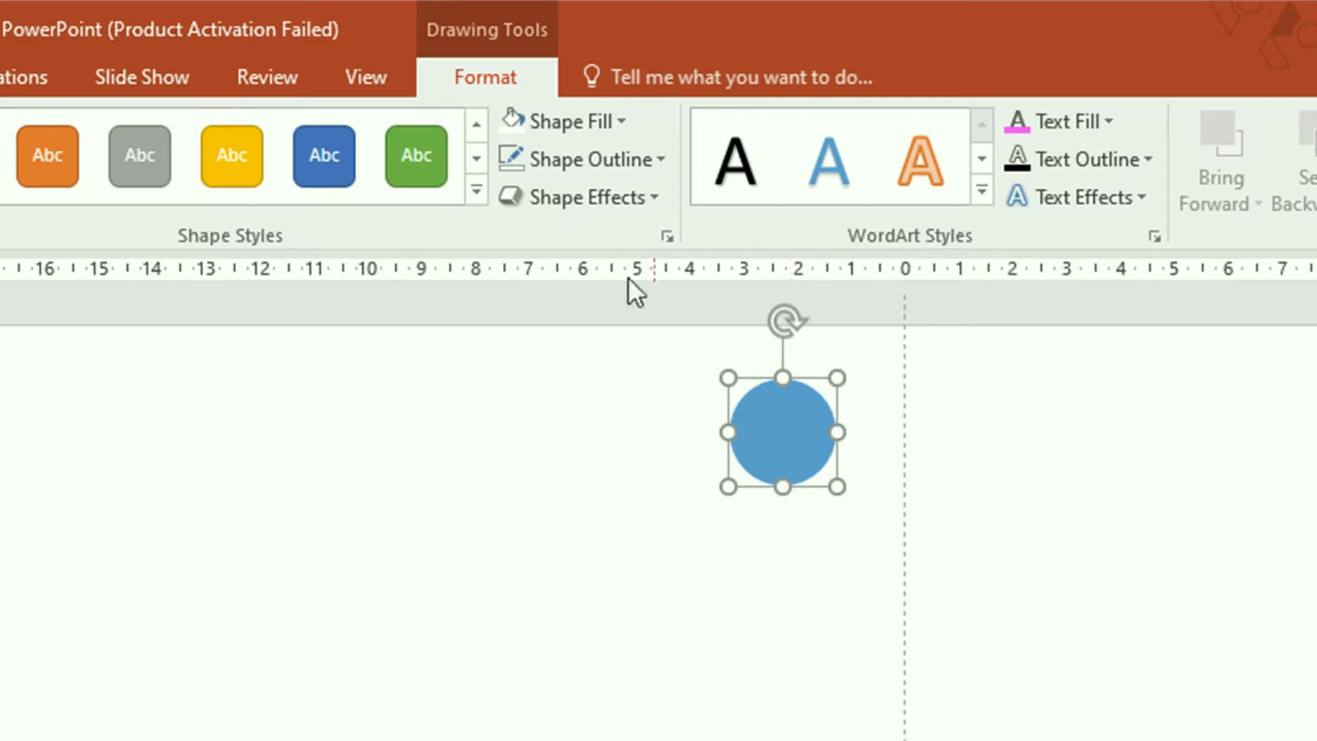
{"action": "left_click", "coordinate": [570, 121]}
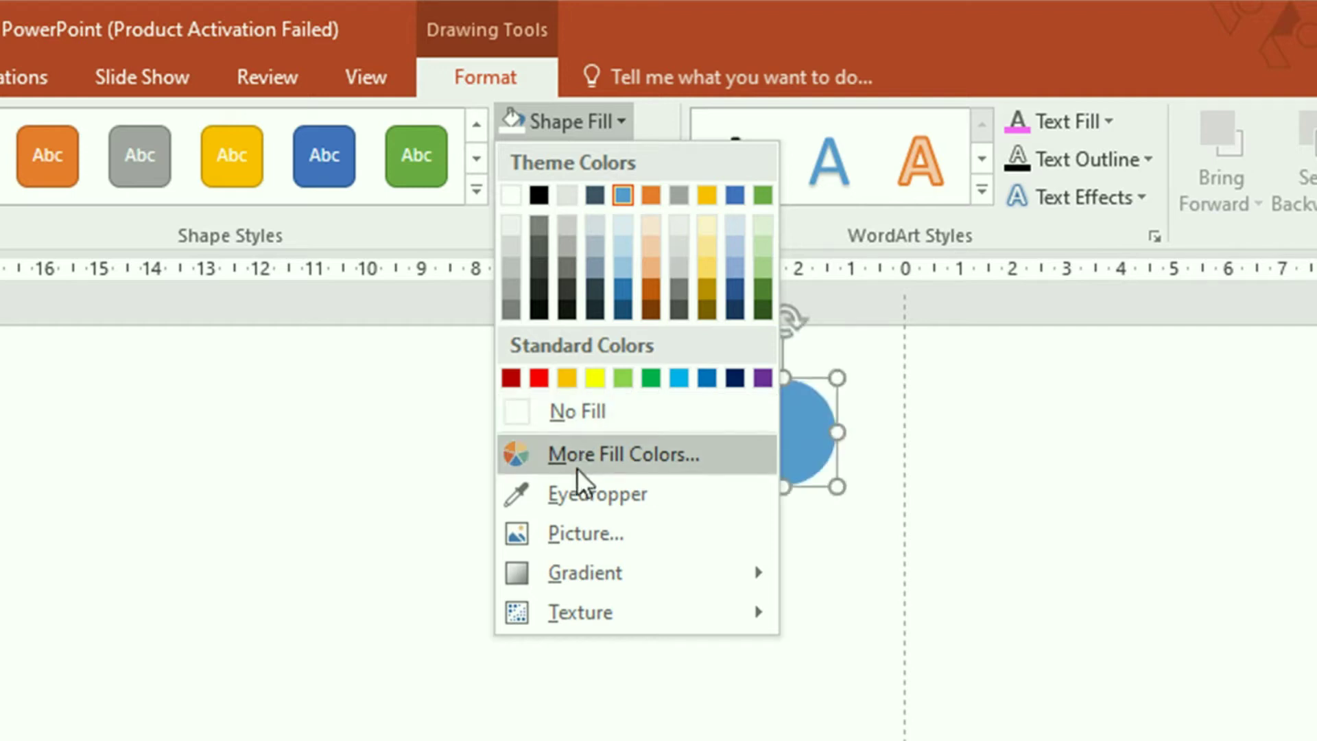
Fill the circle with red from the Standard palette in More Fill Colors.
{"action": "left_click", "coordinate": [624, 450]}
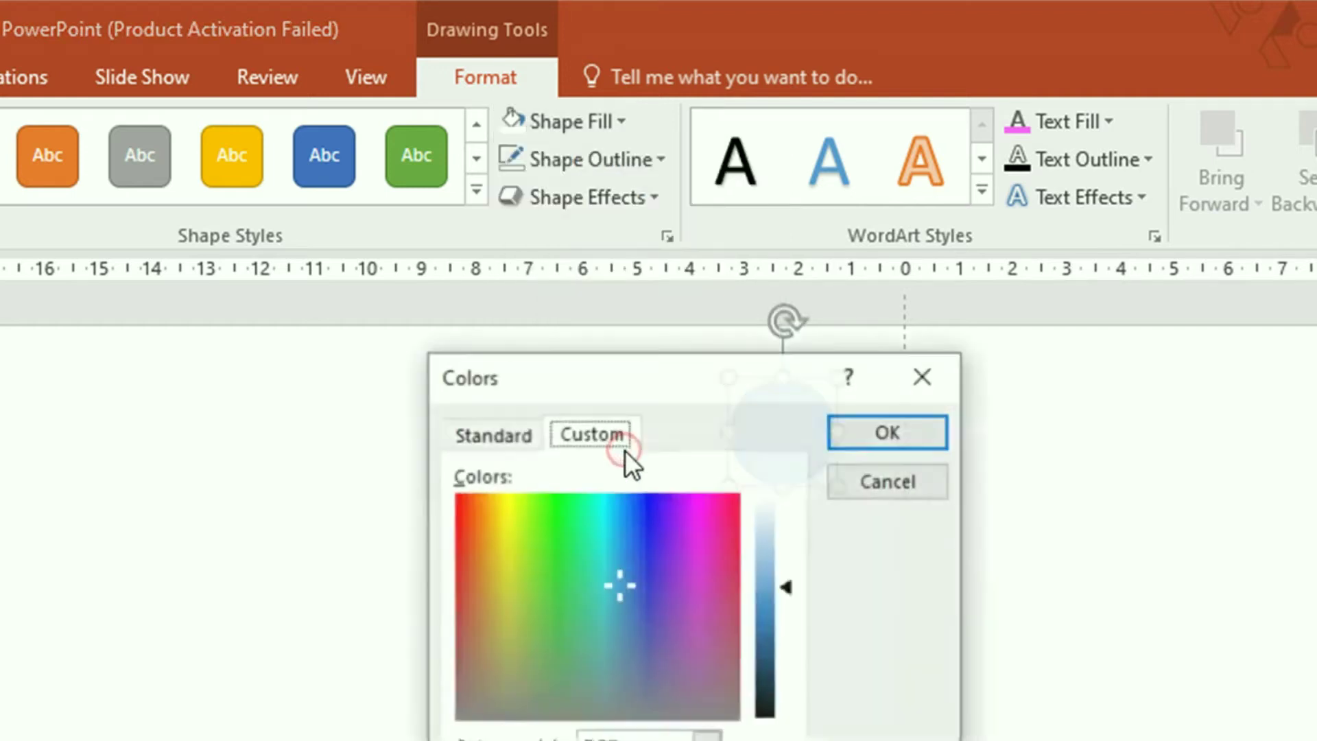
{"action": "left_click_drag", "start_coordinate": [690, 375], "coordinate": [402, 264]}
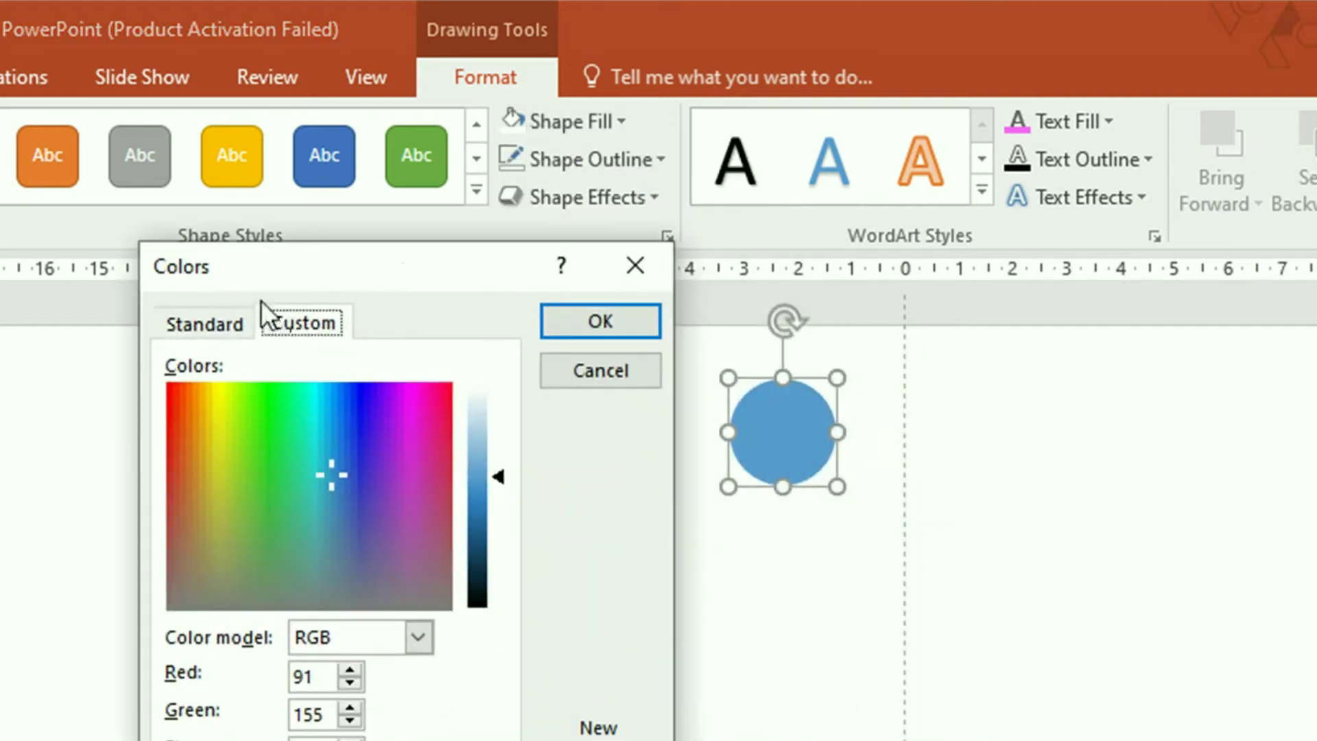
{"action": "left_click", "coordinate": [194, 322]}
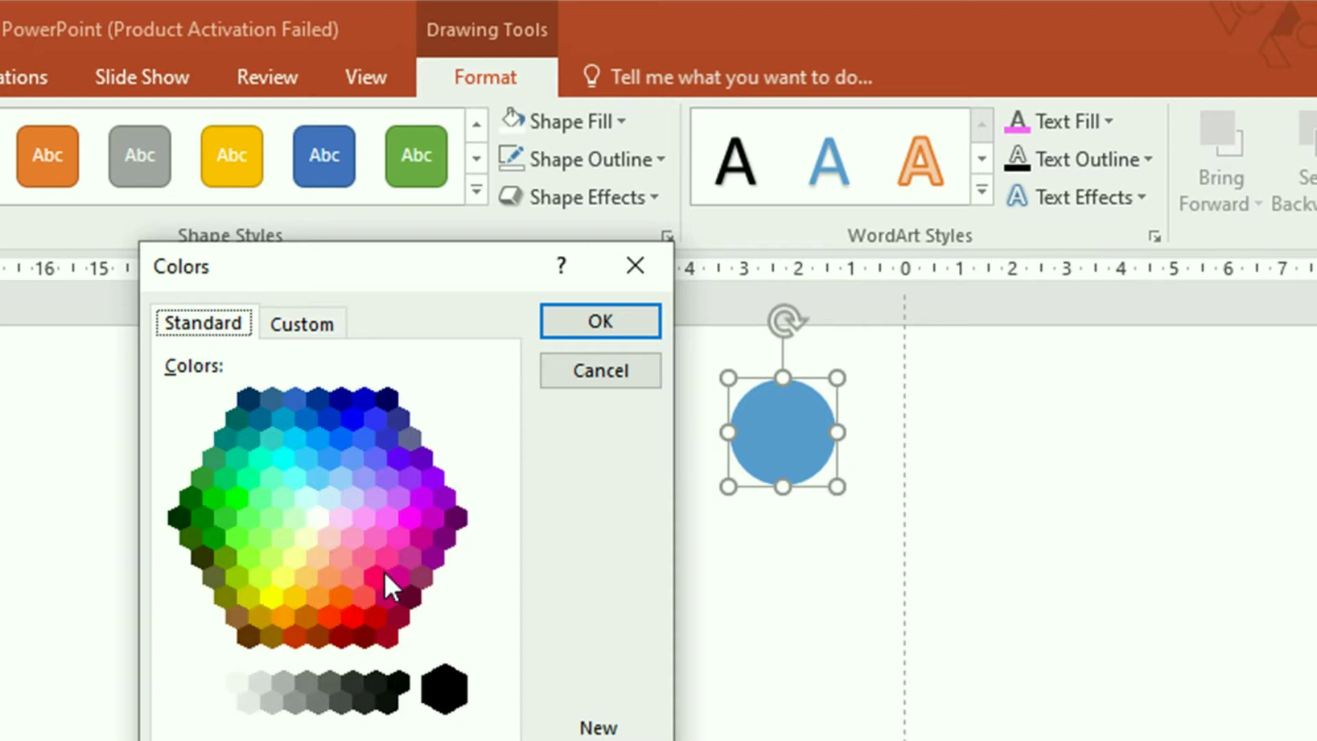
{"action": "left_click", "coordinate": [326, 616]}
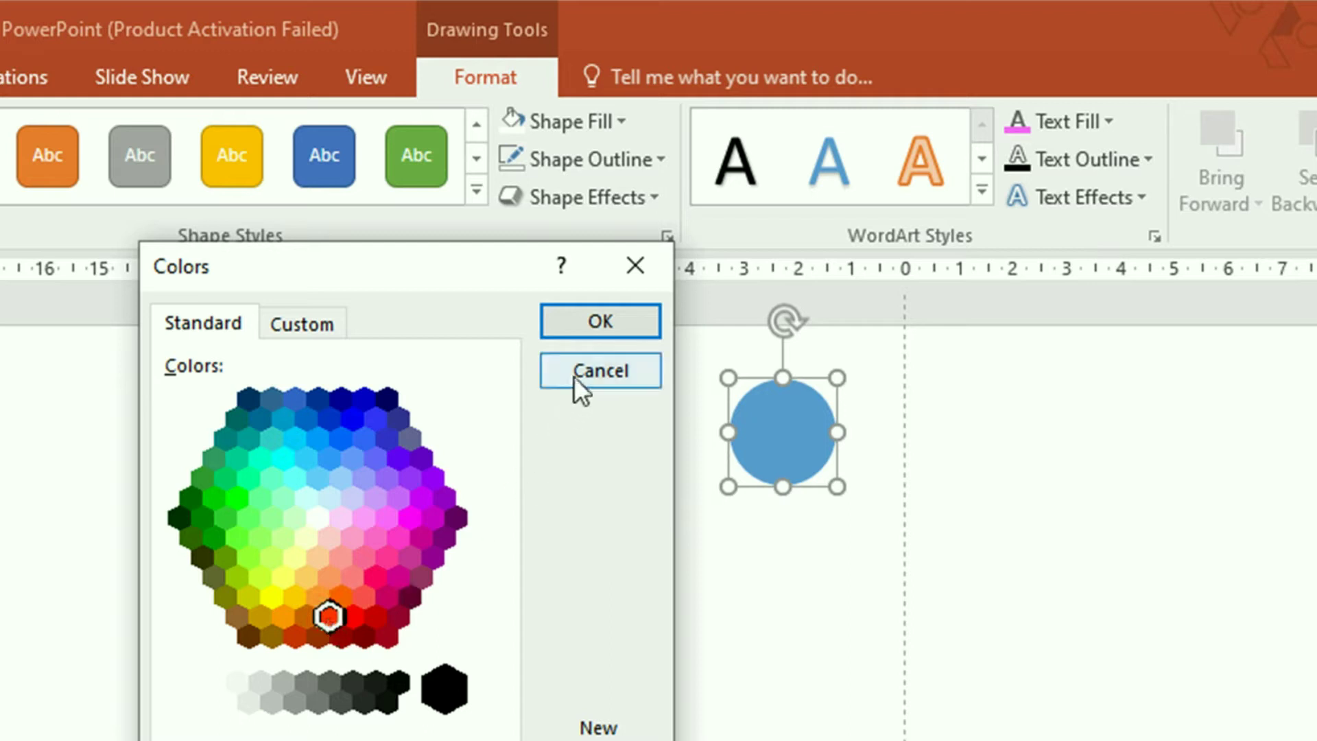
{"action": "left_click", "coordinate": [594, 317]}
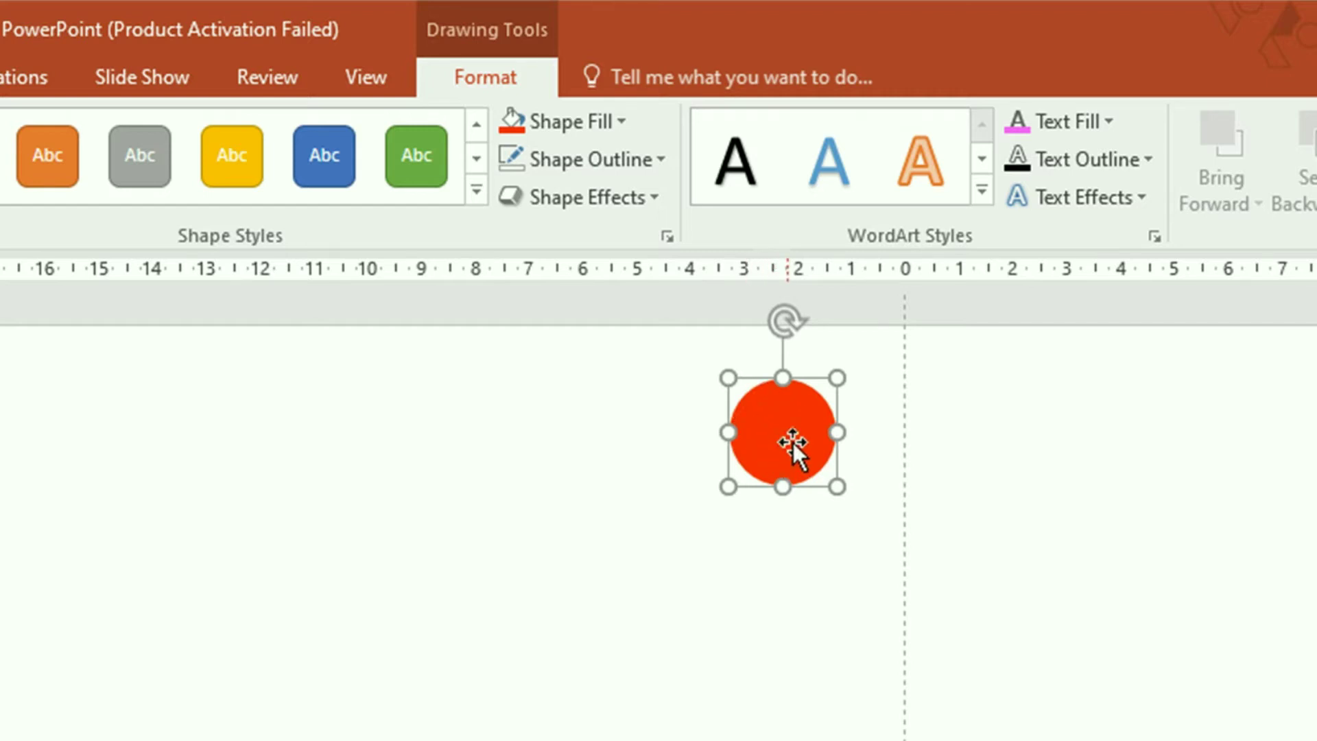
Move the red circle left and apply the Preset 2 glossy shape effect.
{"action": "mouse_move", "coordinate": [791, 433]}
{"action": "left_mouse_down"}
{"action": "mouse_move", "coordinate": [549, 422]}
{"action": "mouse_move", "coordinate": [389, 452]}
{"action": "mouse_move", "coordinate": [353, 445]}
{"action": "left_mouse_up"}
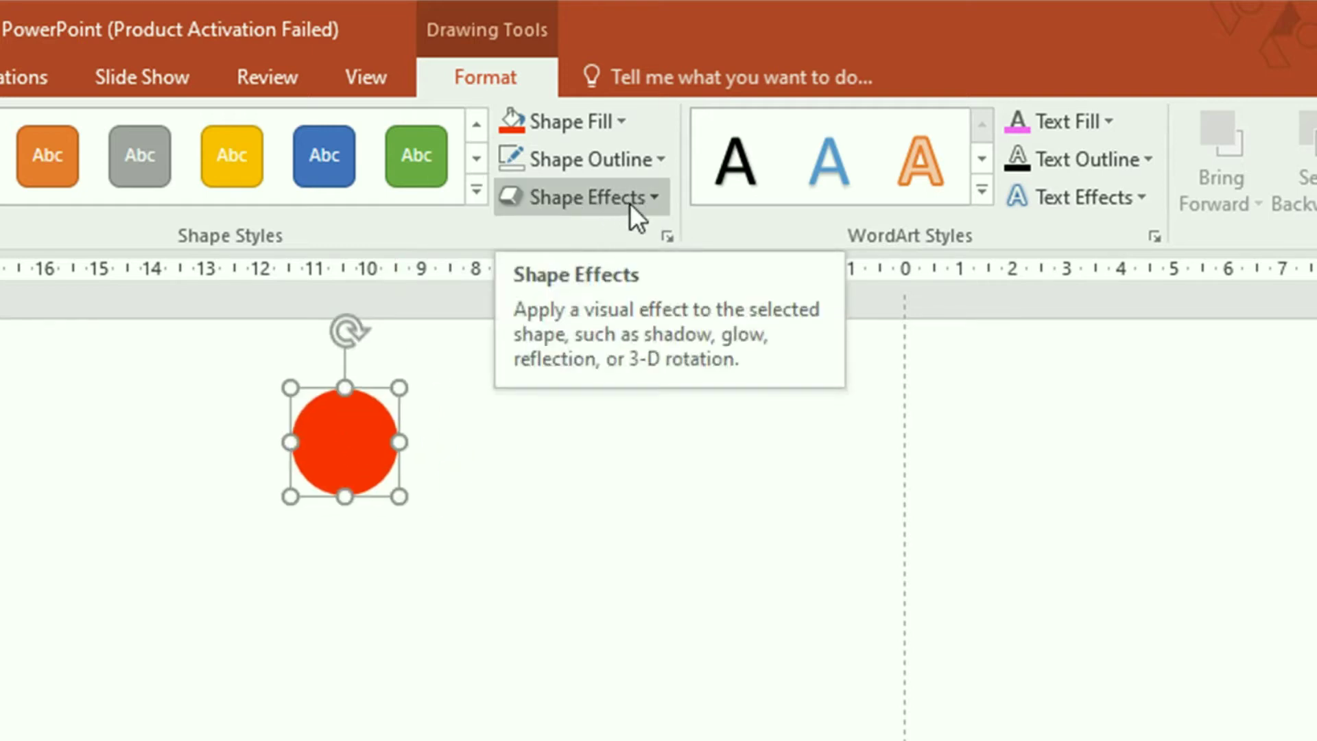
{"action": "left_click", "coordinate": [658, 200]}
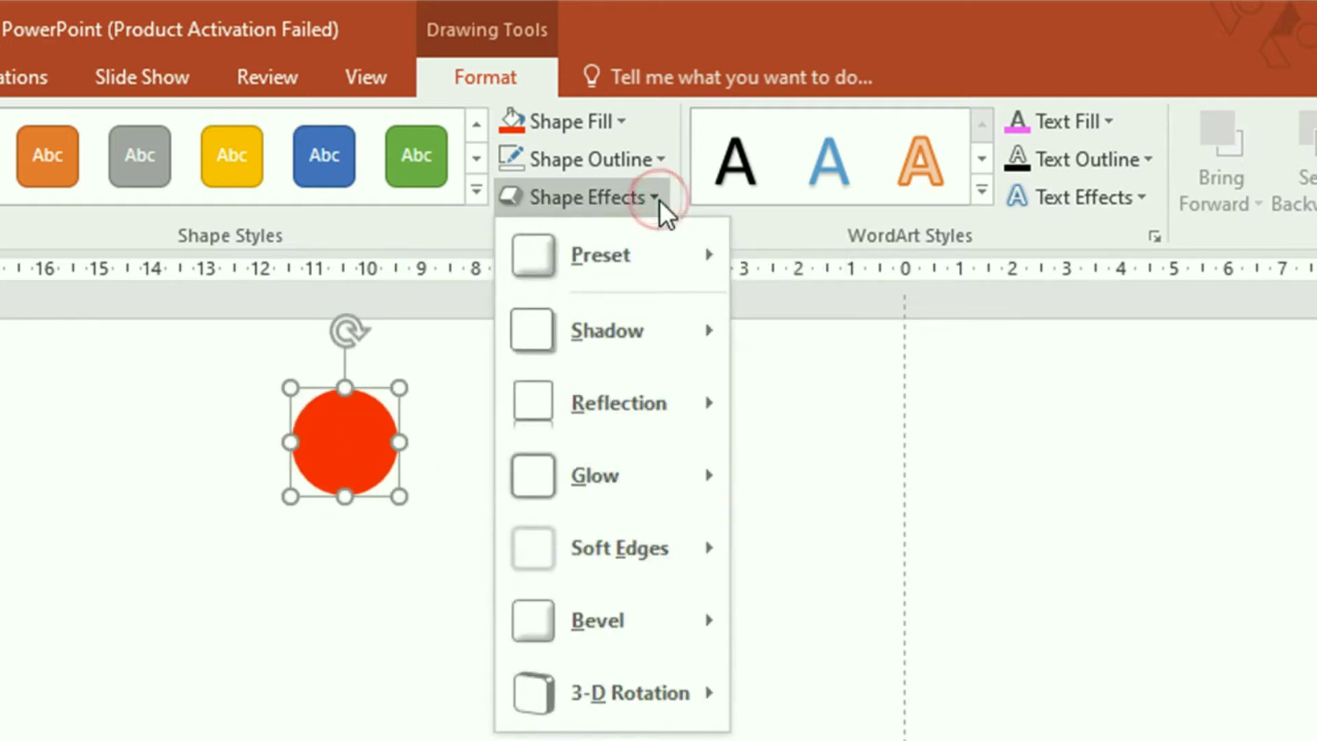
{"action": "mouse_move", "coordinate": [608, 255]}
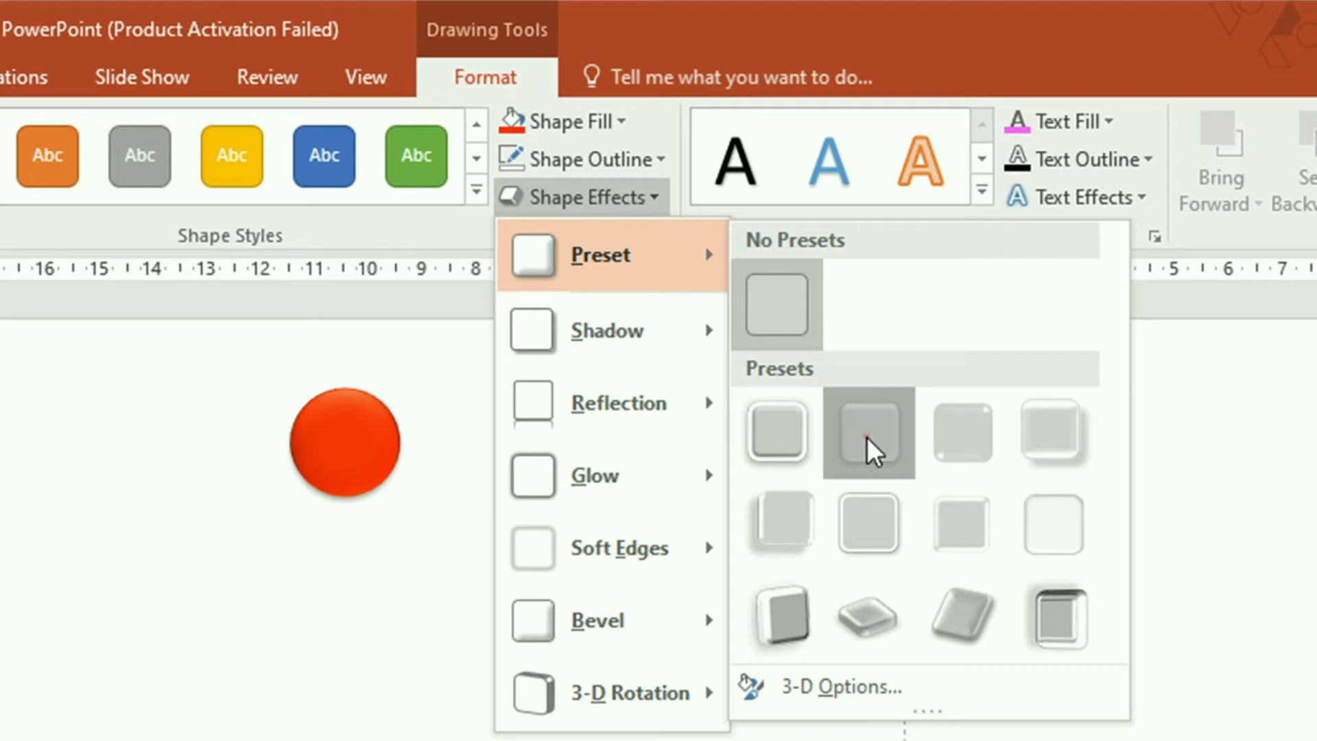
{"action": "left_click", "coordinate": [867, 439]}
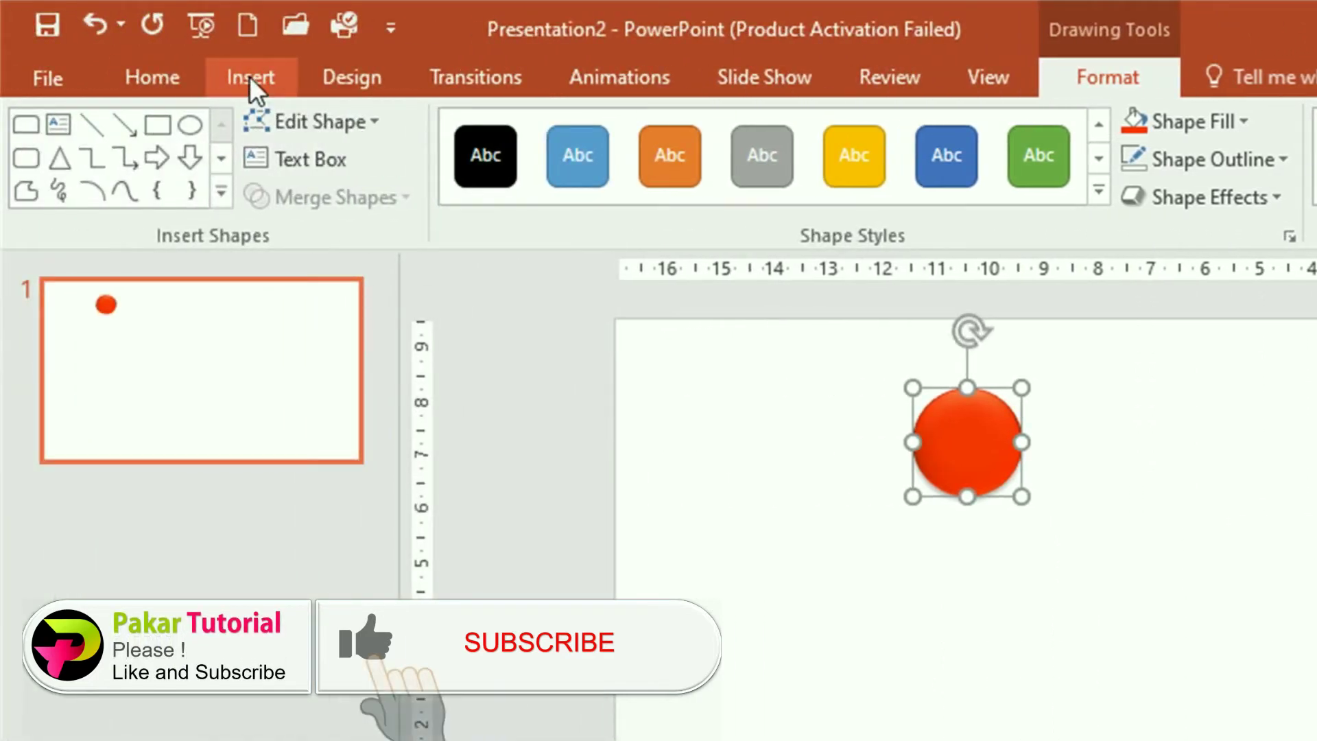
Insert plain black first-style WordArt reading '1' and centre it on the red circle.
{"action": "left_click", "coordinate": [249, 76]}
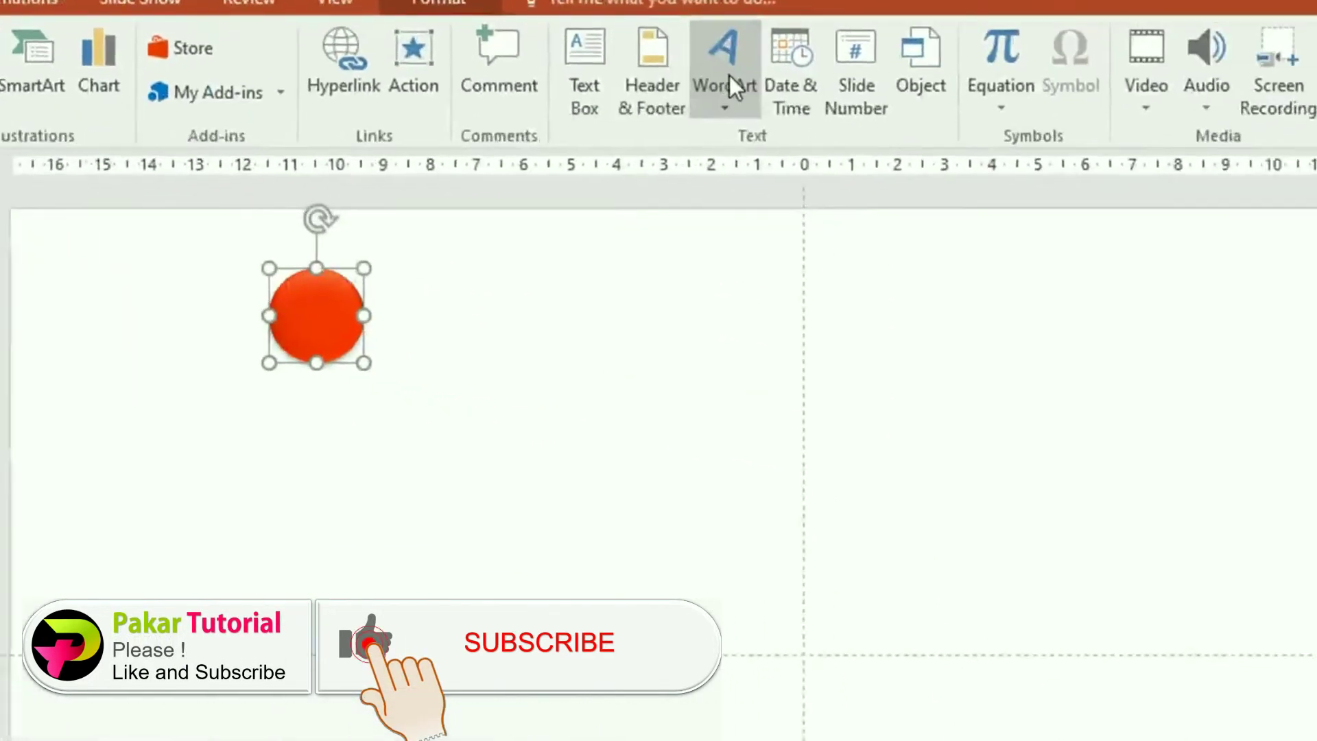
{"action": "left_click", "coordinate": [675, 75]}
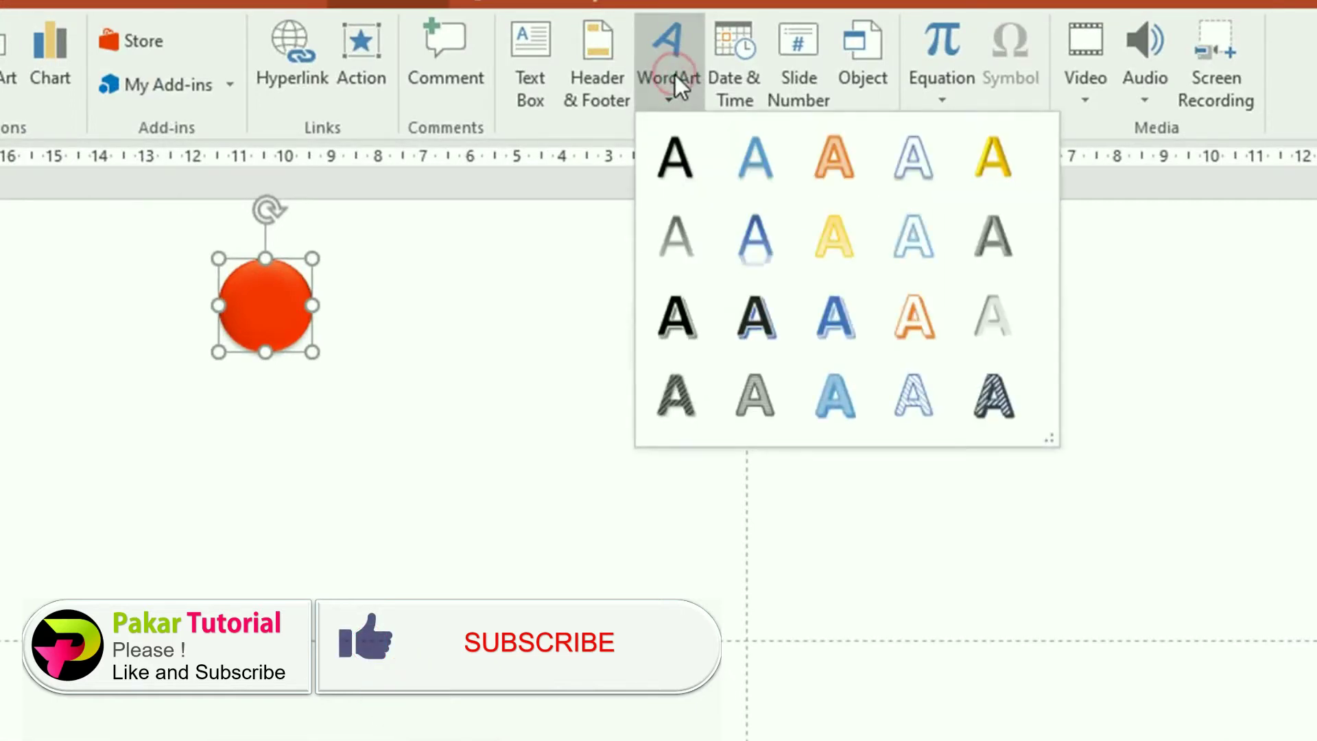
{"action": "left_click", "coordinate": [673, 158]}
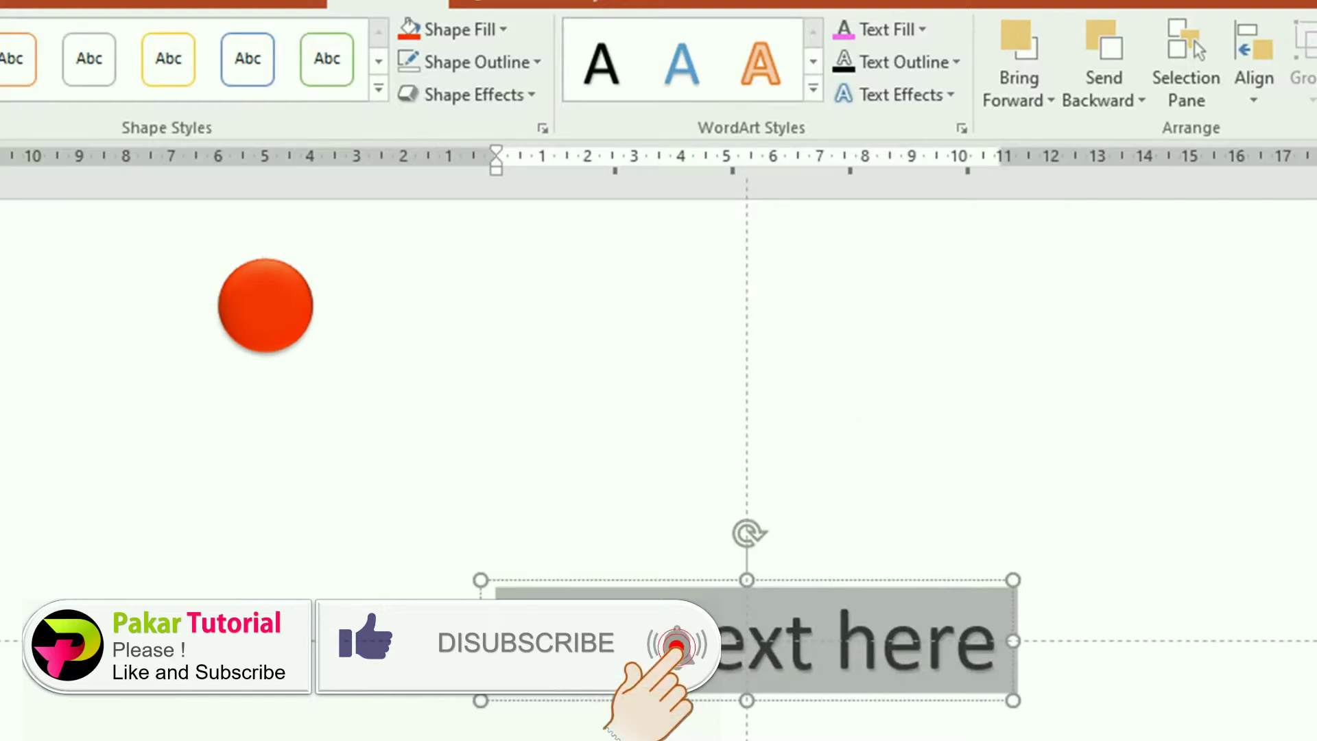
{"action": "type", "text": "1"}
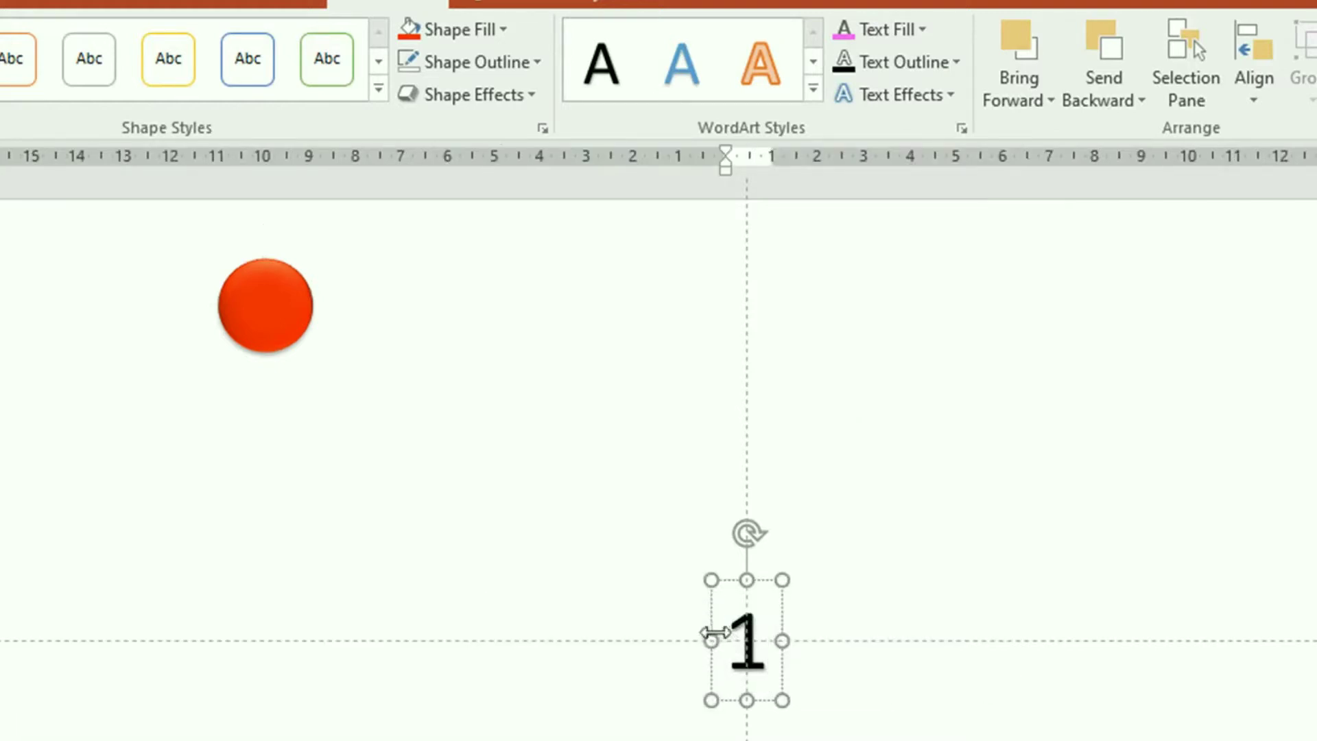
{"action": "left_click_drag", "start_coordinate": [715, 627], "coordinate": [234, 282]}
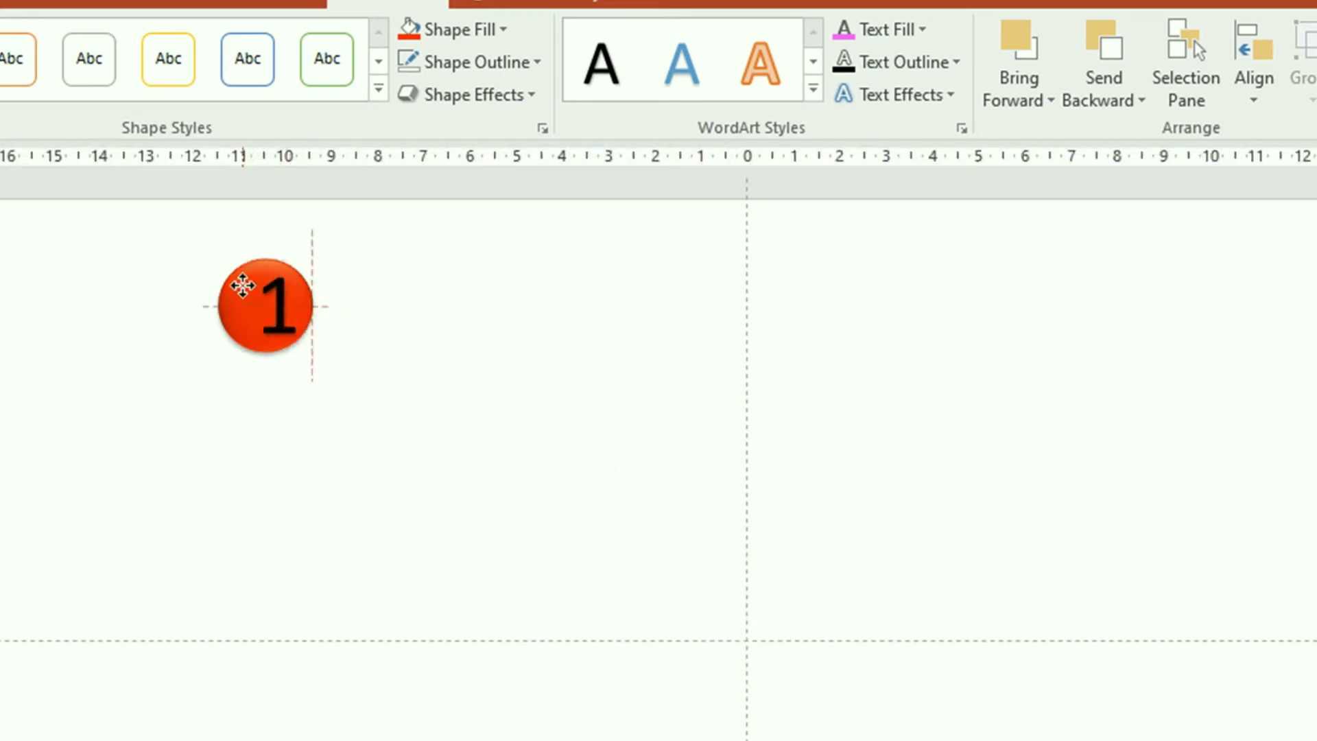
{"action": "left_click_drag", "start_coordinate": [234, 287], "coordinate": [235, 291]}
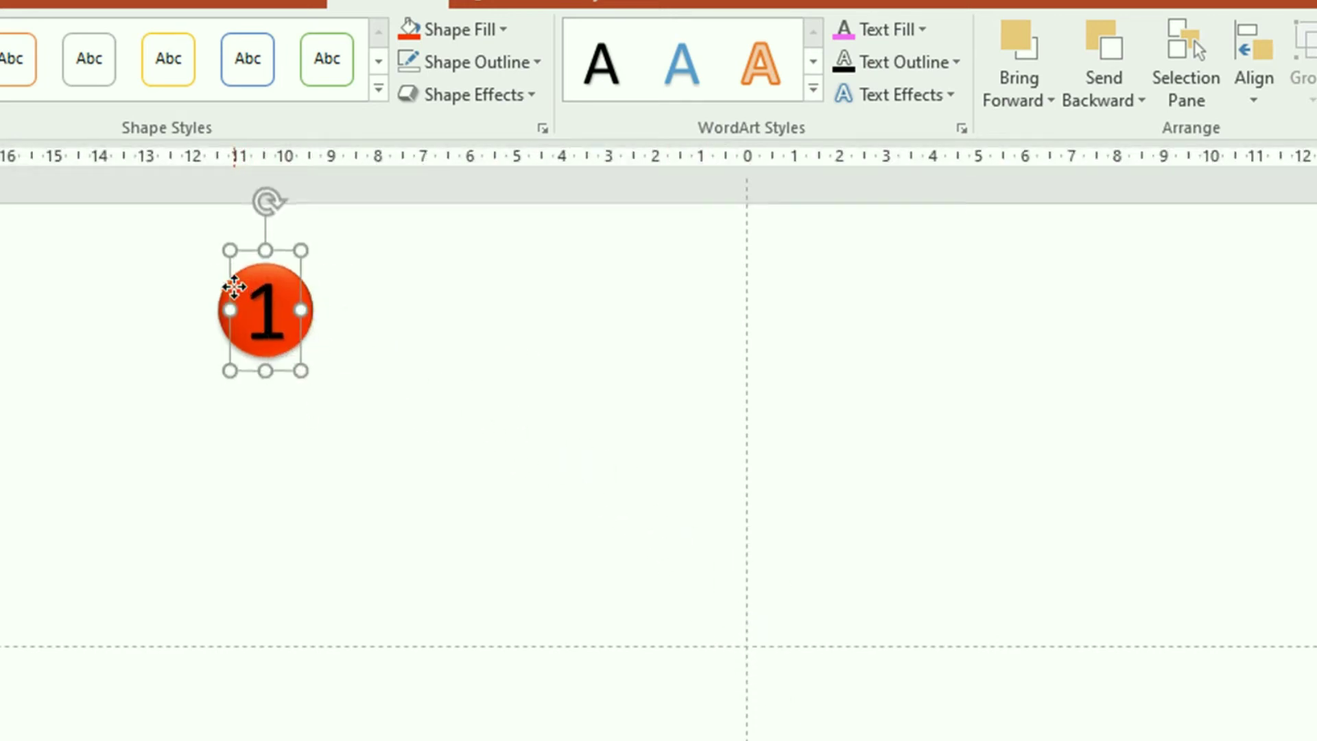
{"action": "left_click", "coordinate": [302, 279]}
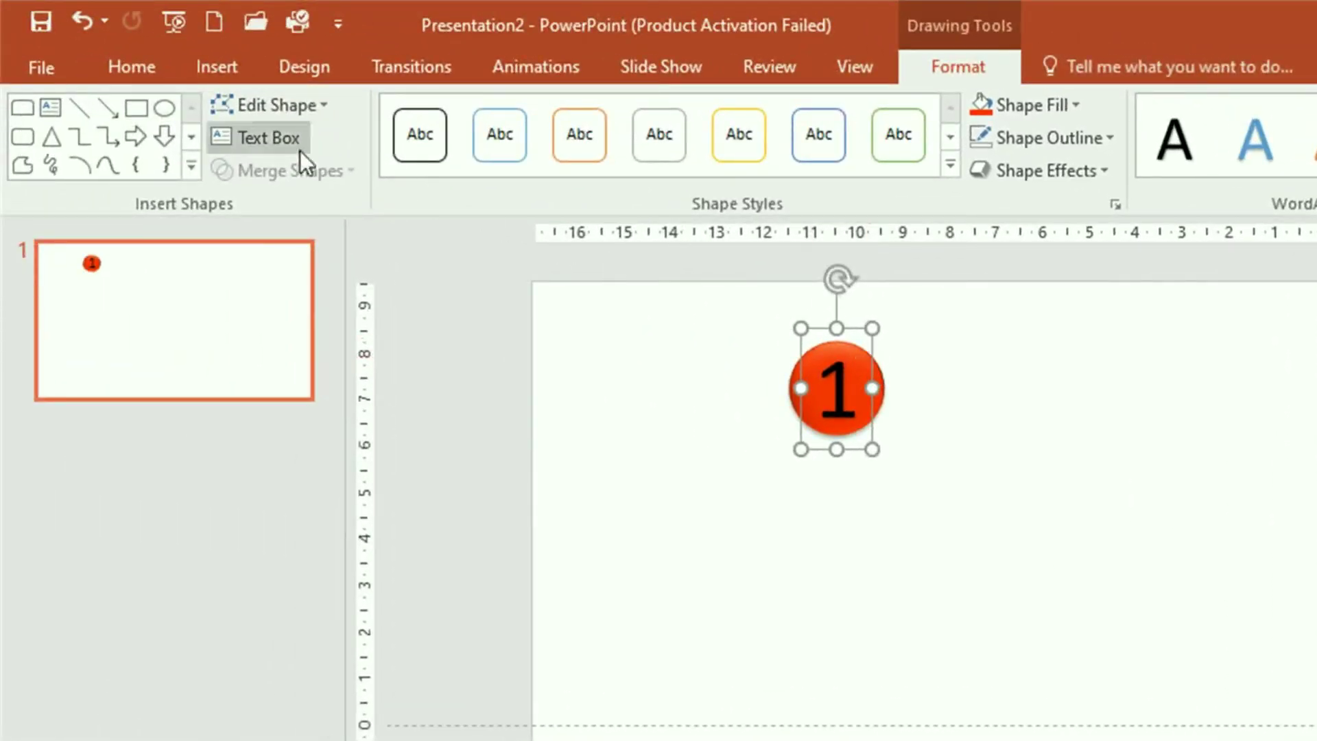
Format the numeral 1 as white, bold Times New Roman at 36 pt, then nudge the button down slightly.
{"action": "left_click", "coordinate": [128, 68]}
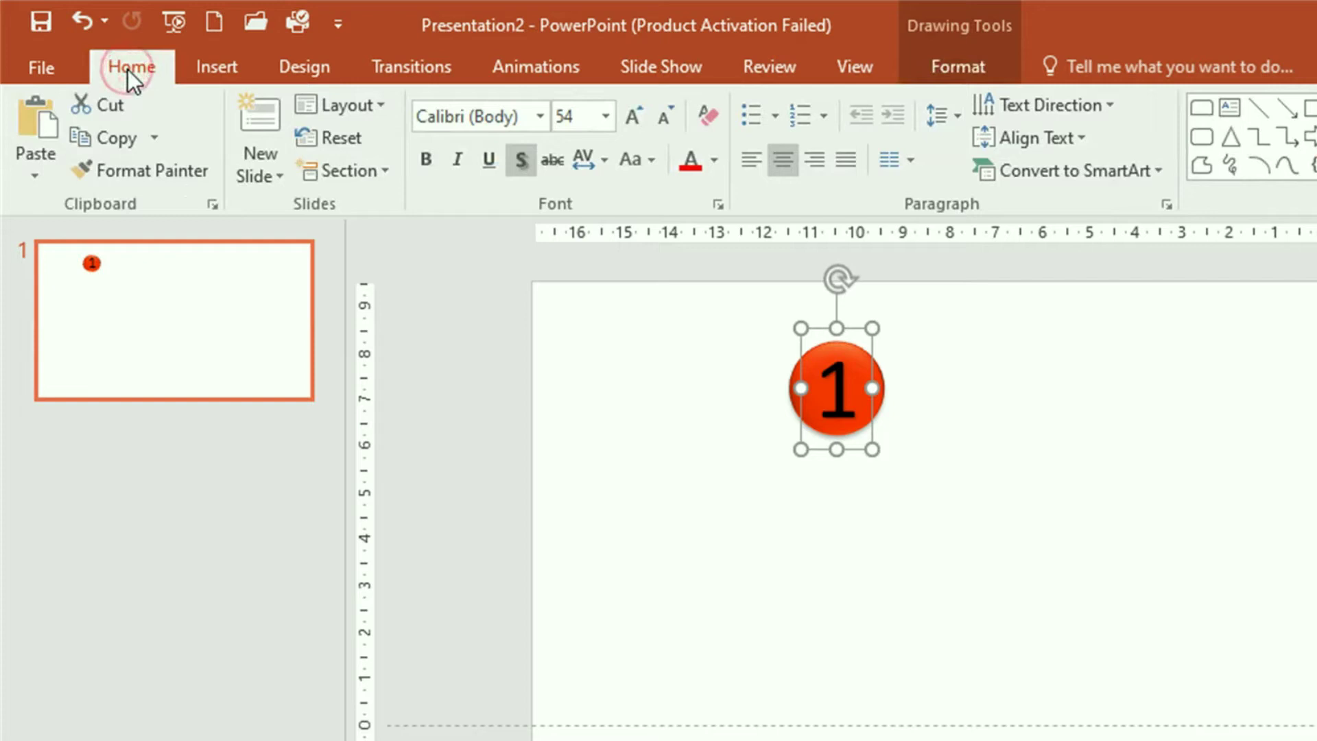
{"action": "left_click", "coordinate": [539, 116]}
{"action": "scroll", "coordinate": [633, 201], "scroll_direction": "down", "scroll_amount": 15}
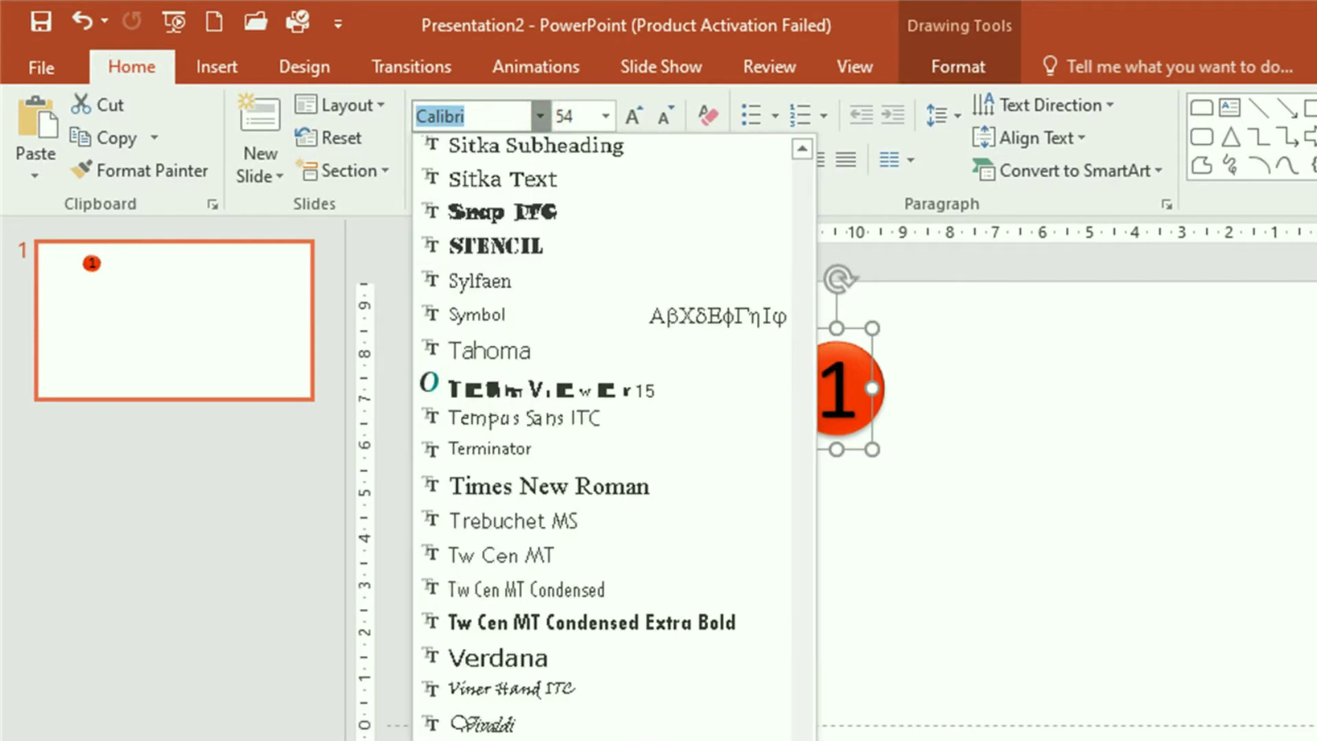
{"action": "left_click", "coordinate": [616, 485]}
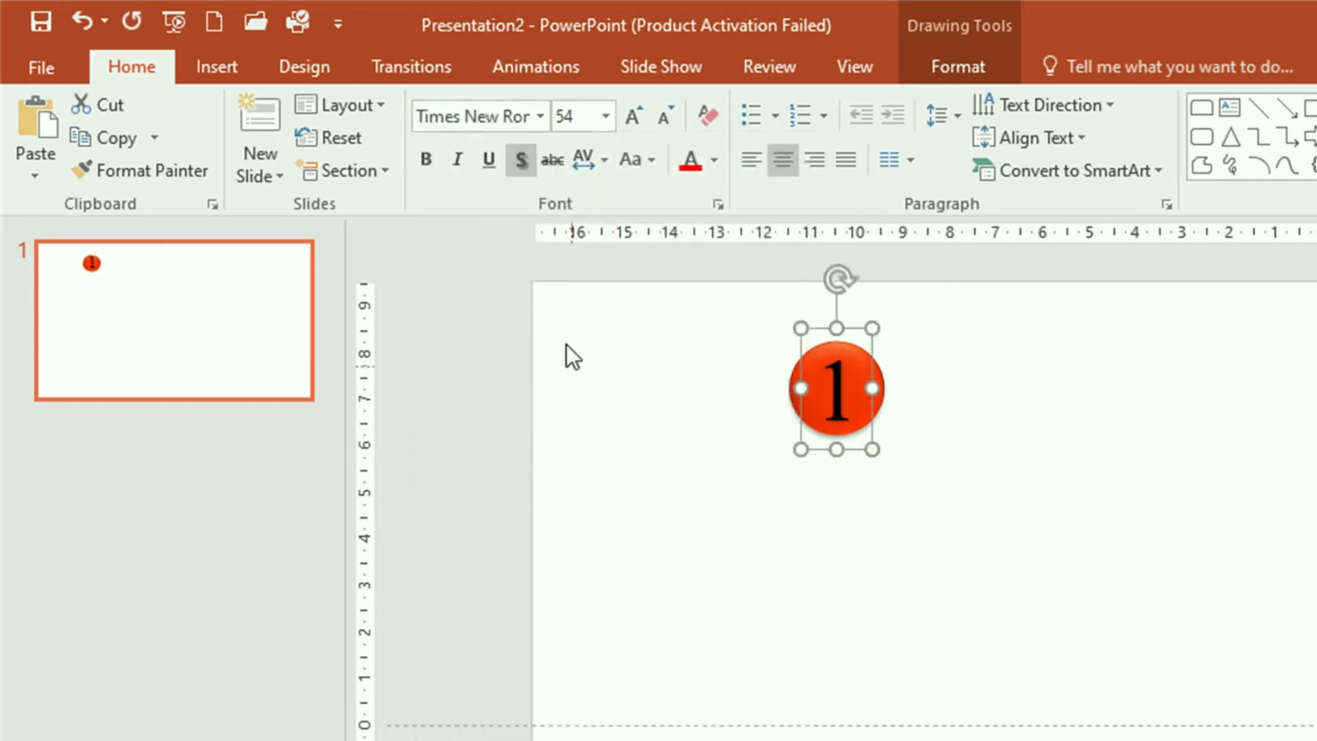
{"action": "left_click", "coordinate": [424, 161]}
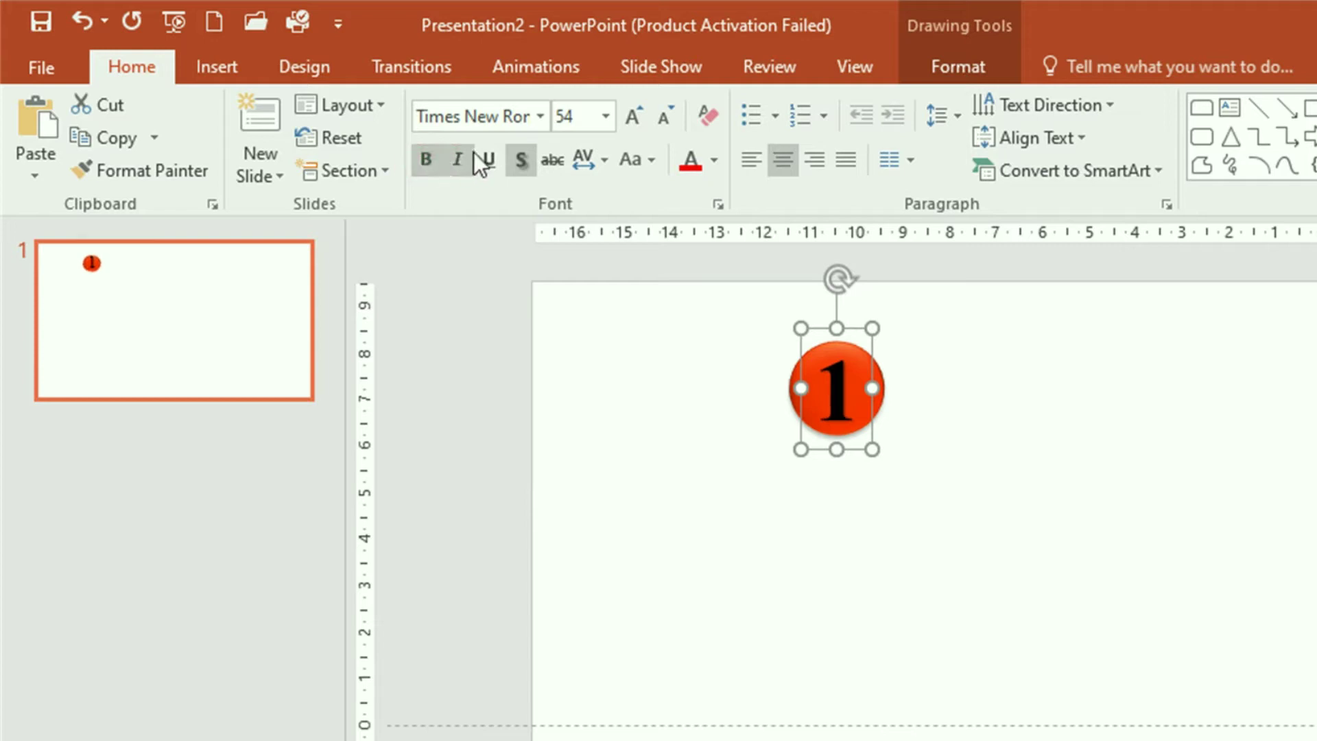
{"action": "left_click", "coordinate": [604, 116]}
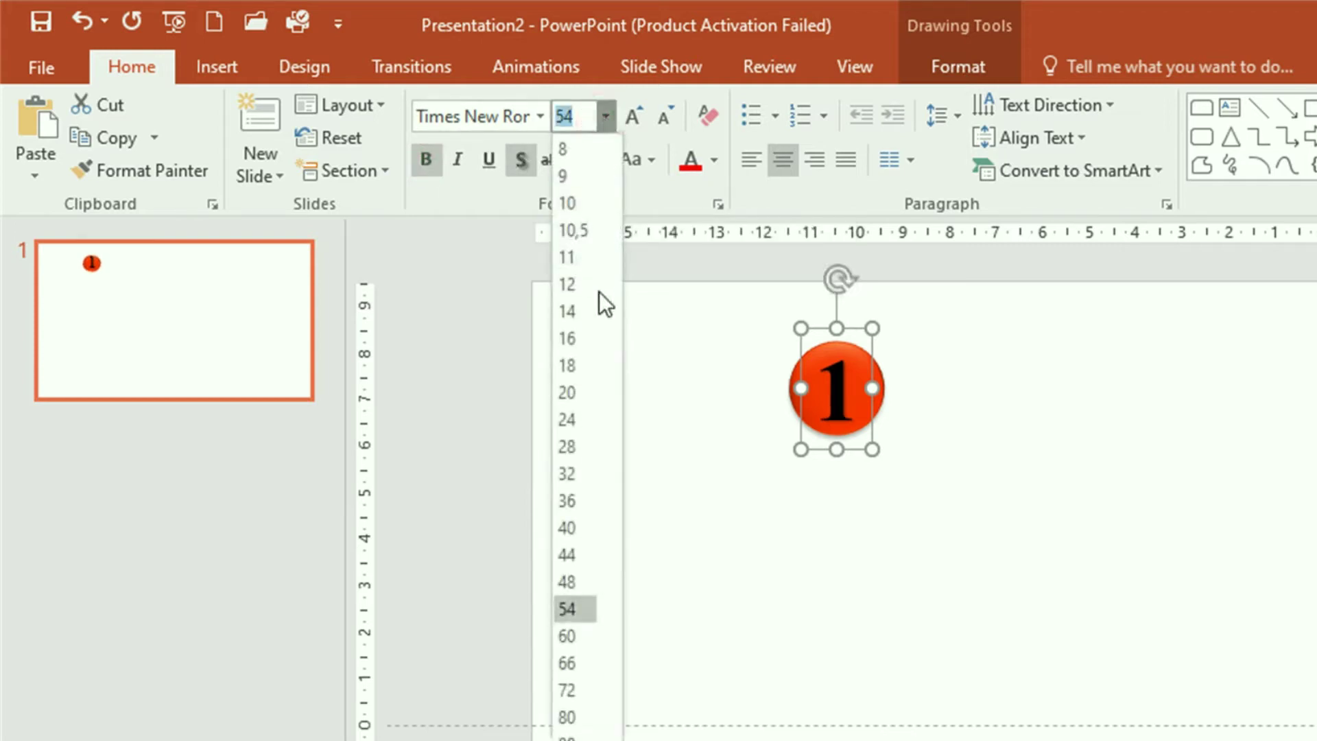
{"action": "left_click", "coordinate": [572, 505]}
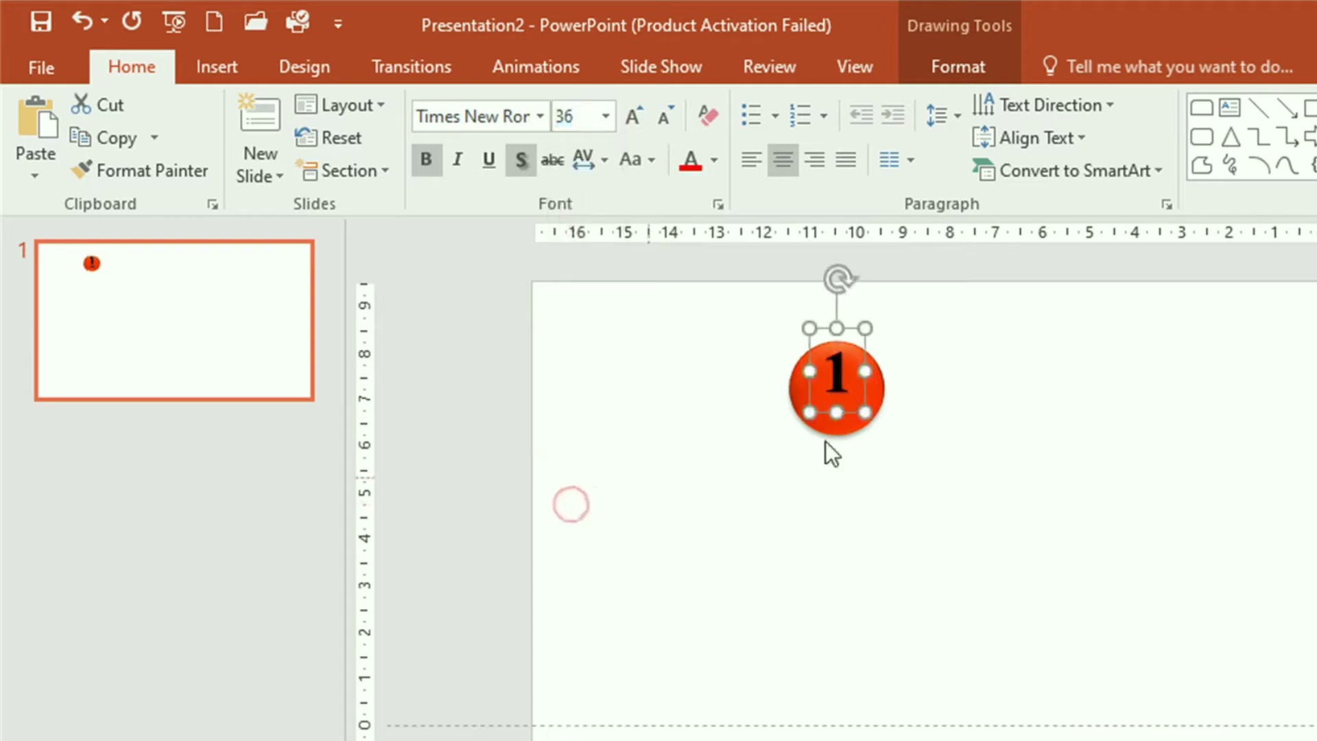
{"action": "left_click", "coordinate": [715, 166]}
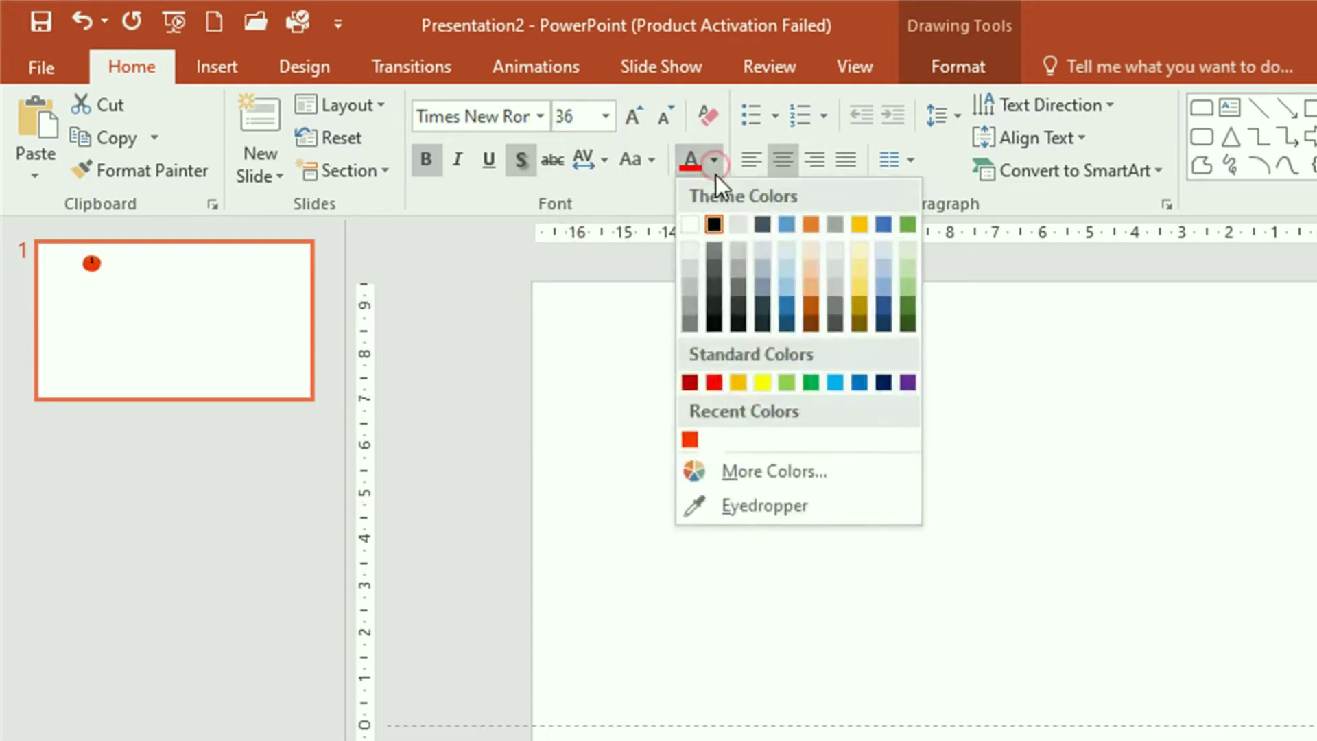
{"action": "left_click", "coordinate": [694, 225]}
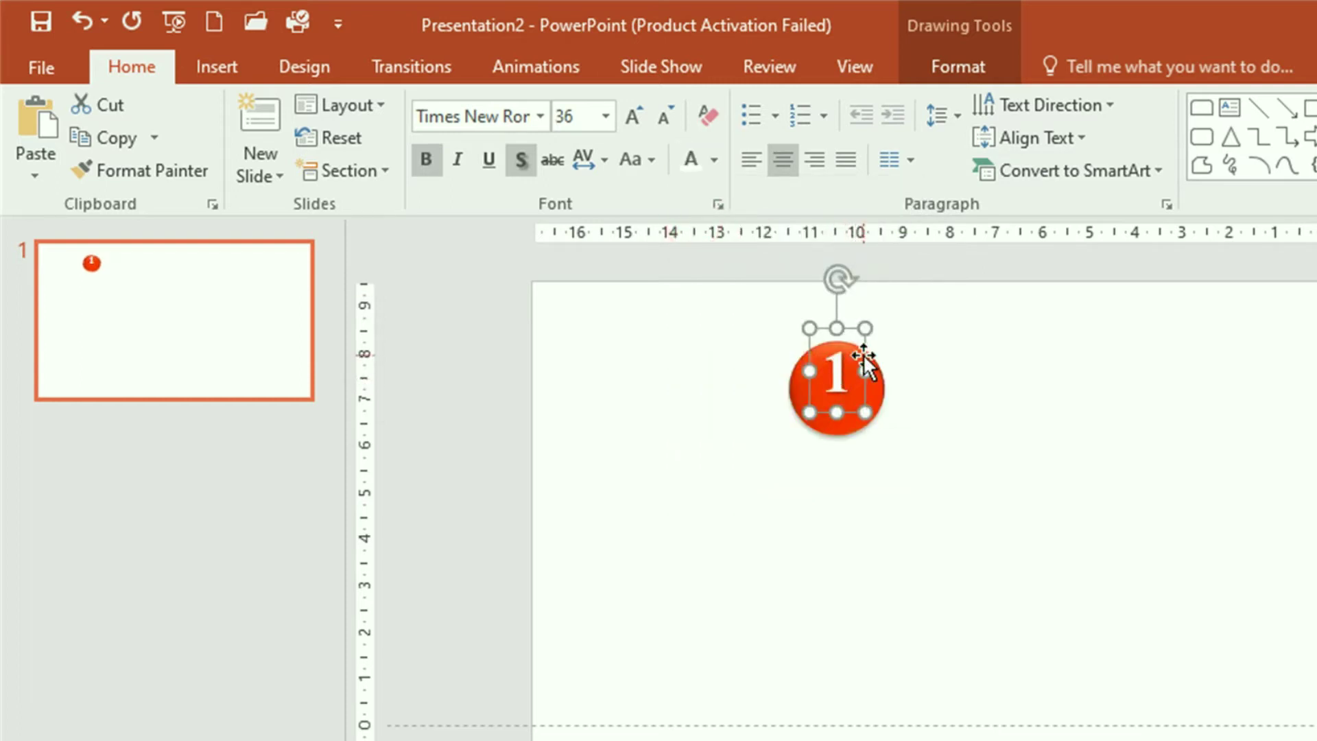
{"action": "left_click_drag", "start_coordinate": [864, 357], "coordinate": [863, 366]}
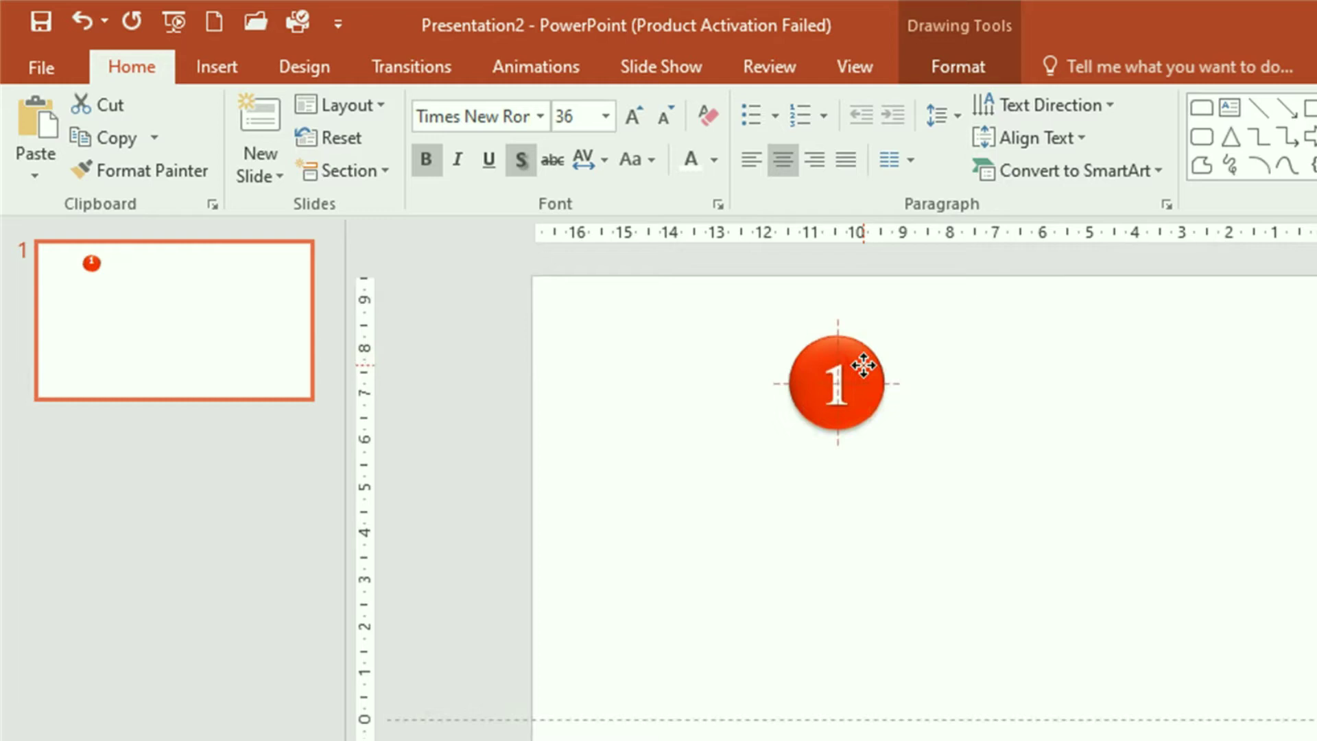
Draw a grey rectangle behind the numbered button and group the two together.
{"action": "left_click", "coordinate": [739, 323]}
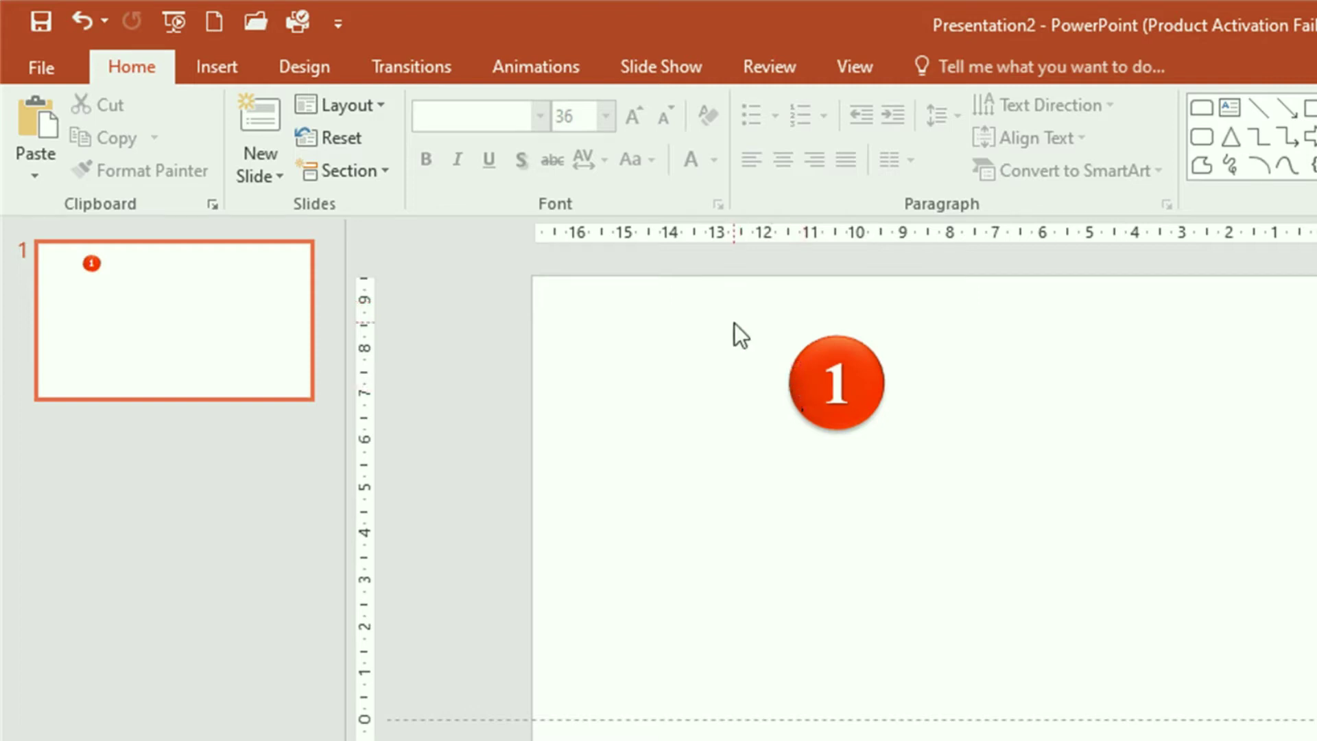
{"action": "left_click_drag", "start_coordinate": [720, 300], "coordinate": [975, 495]}
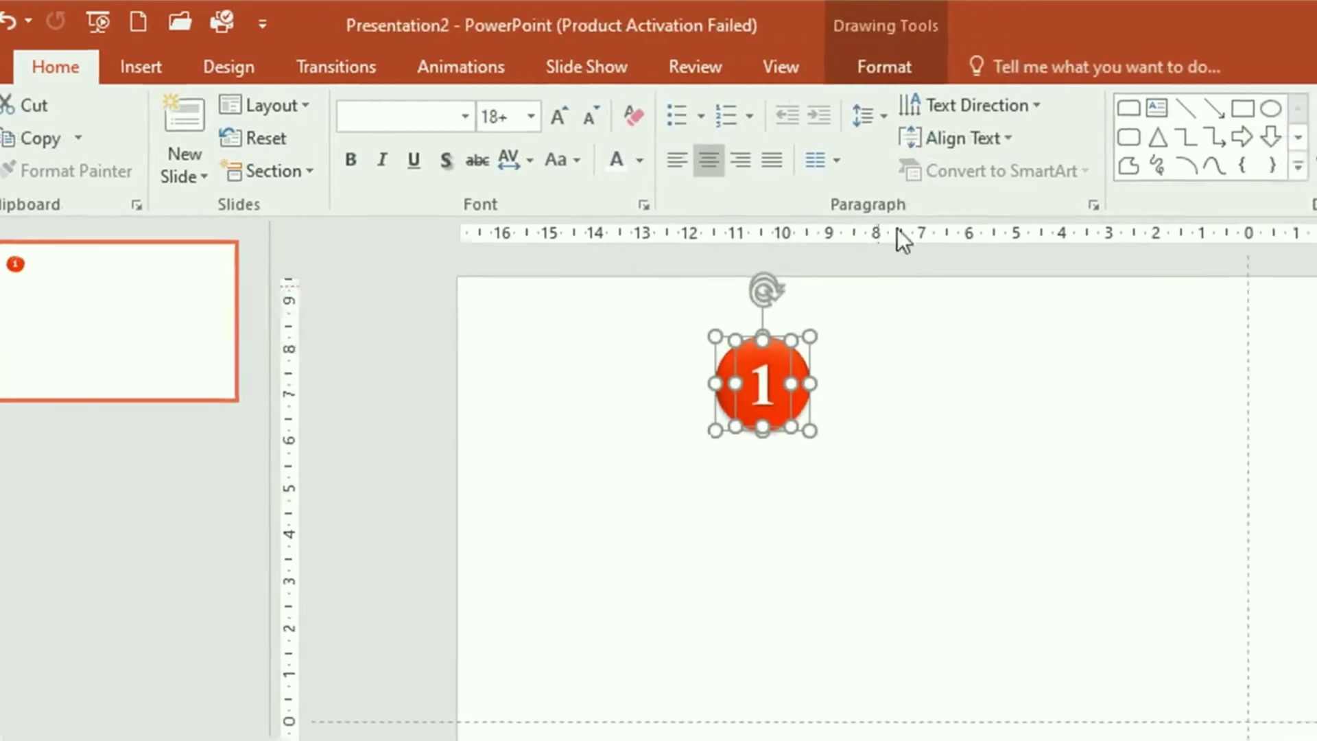
{"action": "left_click", "coordinate": [247, 68]}
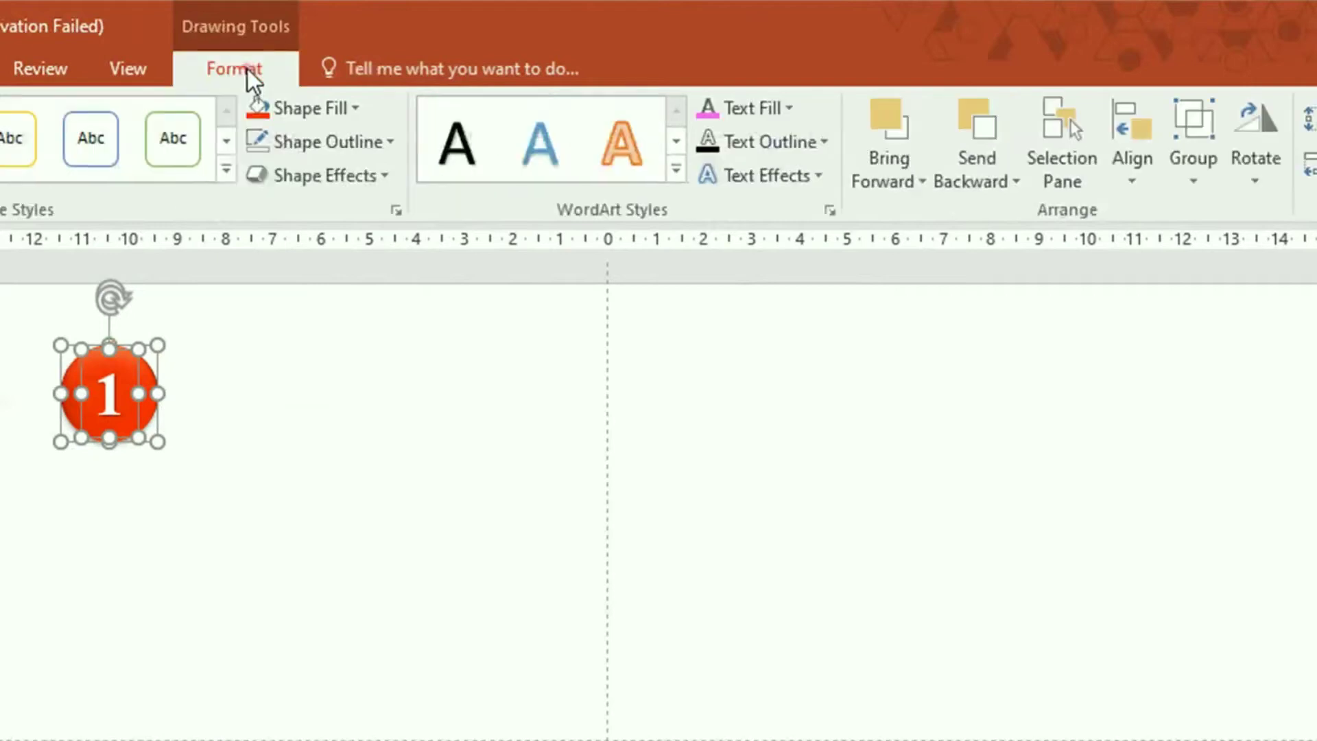
{"action": "left_click", "coordinate": [1201, 180]}
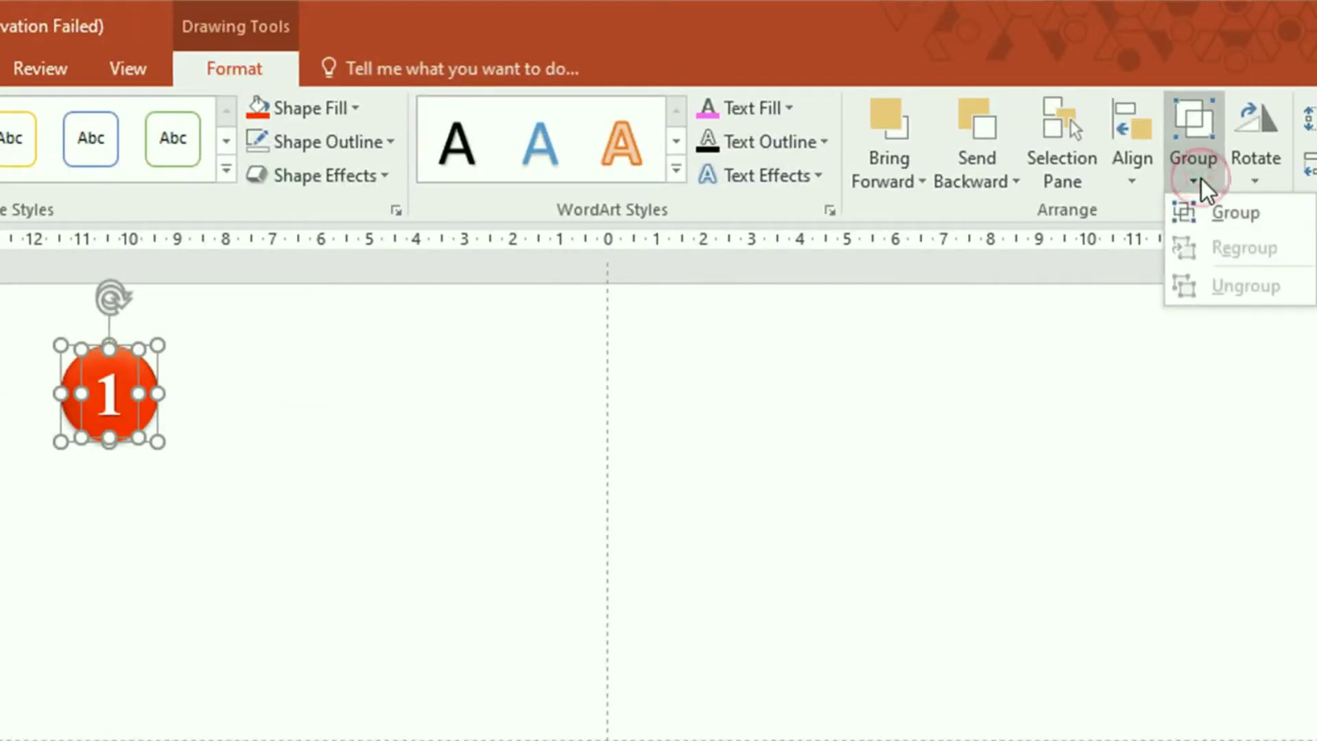
{"action": "left_click", "coordinate": [1239, 212]}
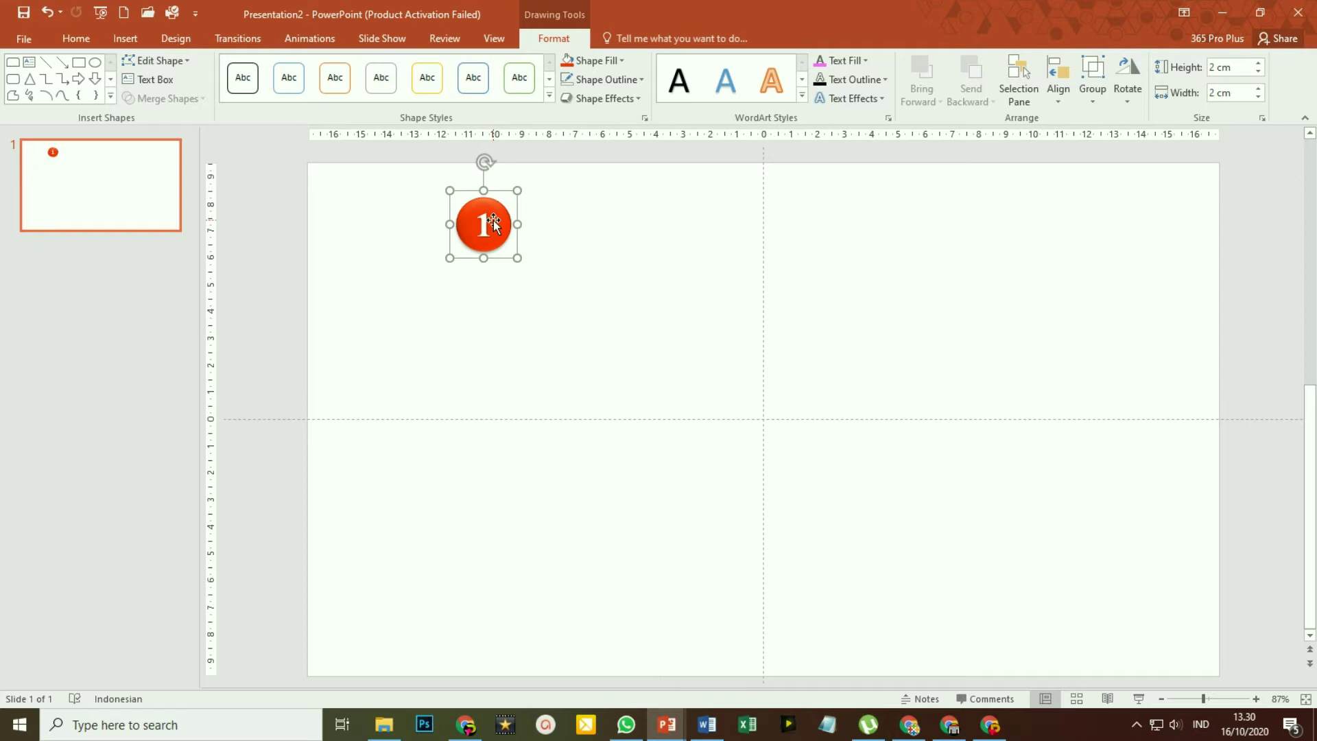
Copy the red 1 button repeatedly to the right to form a row across the top.
{"action": "left_click_drag", "start_coordinate": [501, 223], "coordinate": [597, 219]}
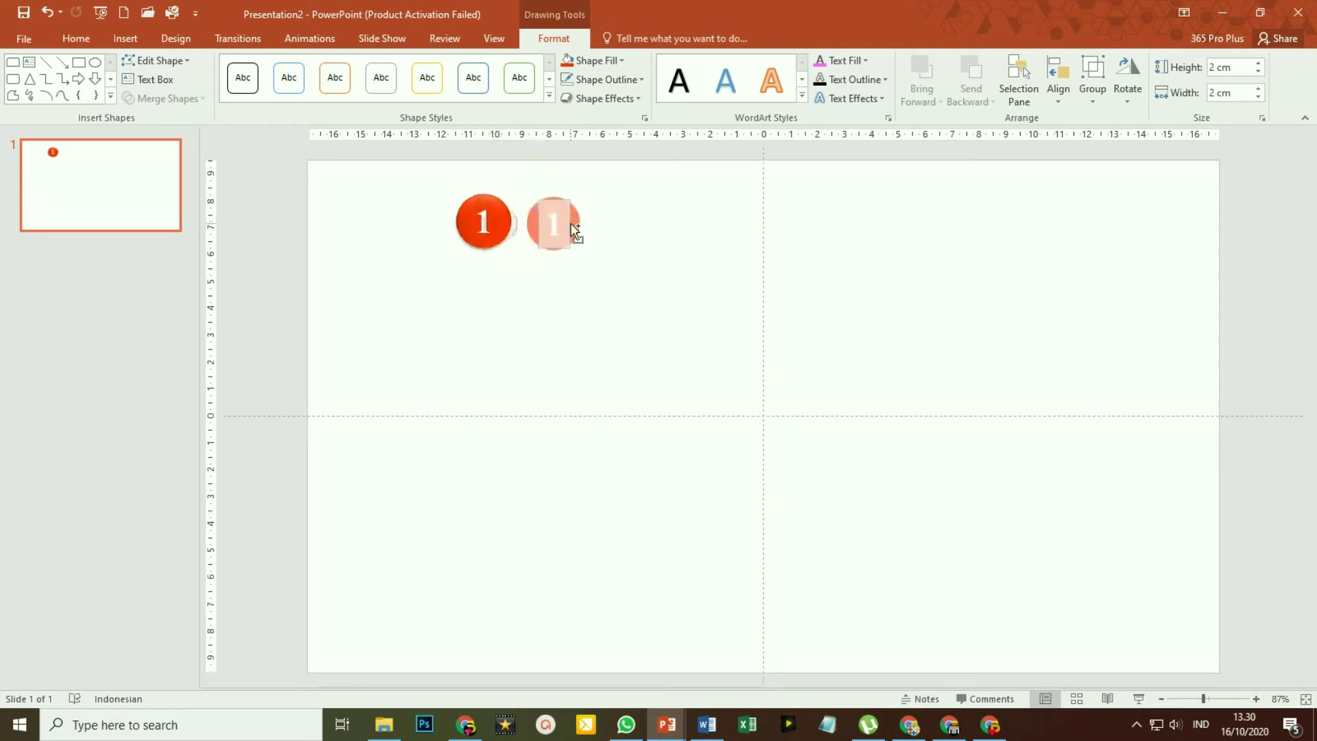
{"action": "left_click_drag", "start_coordinate": [597, 219], "coordinate": [748, 227]}
{"action": "mouse_move", "coordinate": [748, 227]}
{"action": "left_mouse_down"}
{"action": "mouse_move", "coordinate": [839, 236]}
{"action": "mouse_move", "coordinate": [824, 224]}
{"action": "mouse_move", "coordinate": [908, 218]}
{"action": "left_mouse_up"}
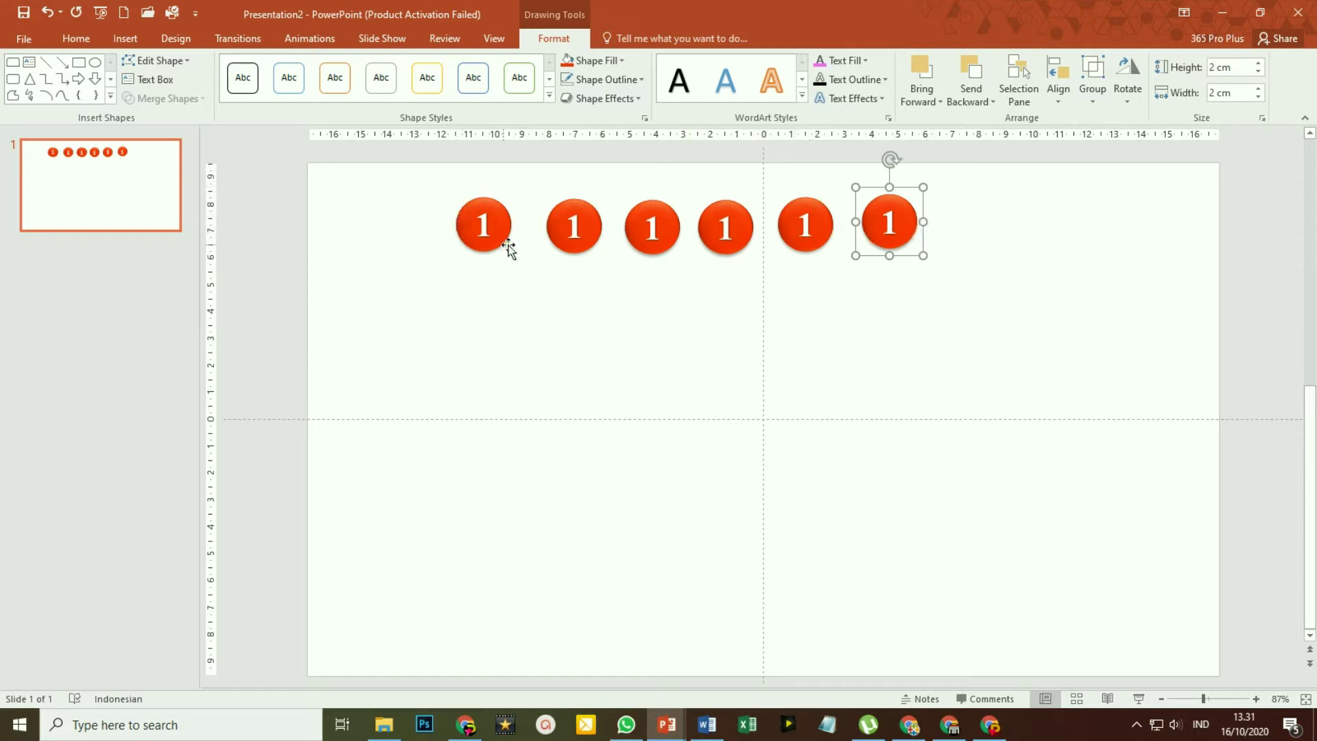
{"action": "left_click", "coordinate": [436, 259]}
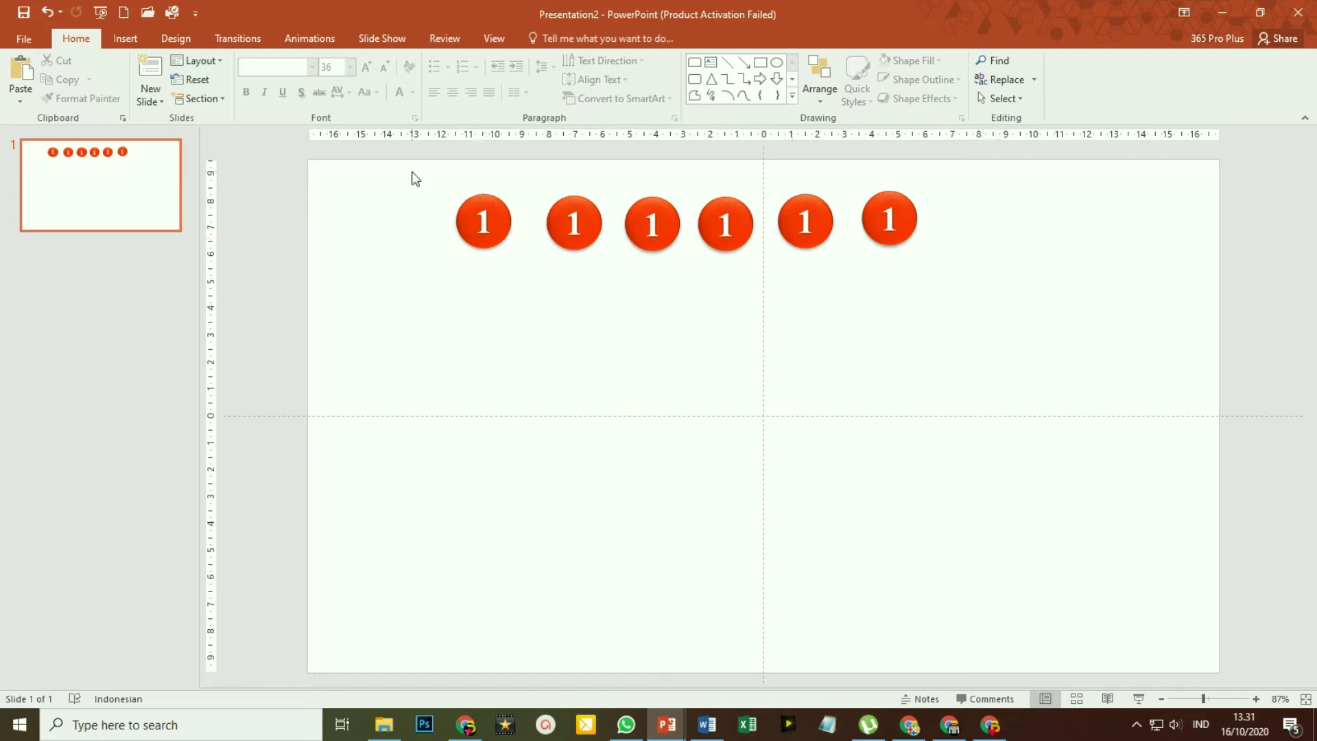
Align the six buttons along their tops and distribute them evenly horizontally.
{"action": "left_click_drag", "start_coordinate": [411, 165], "coordinate": [1036, 289]}
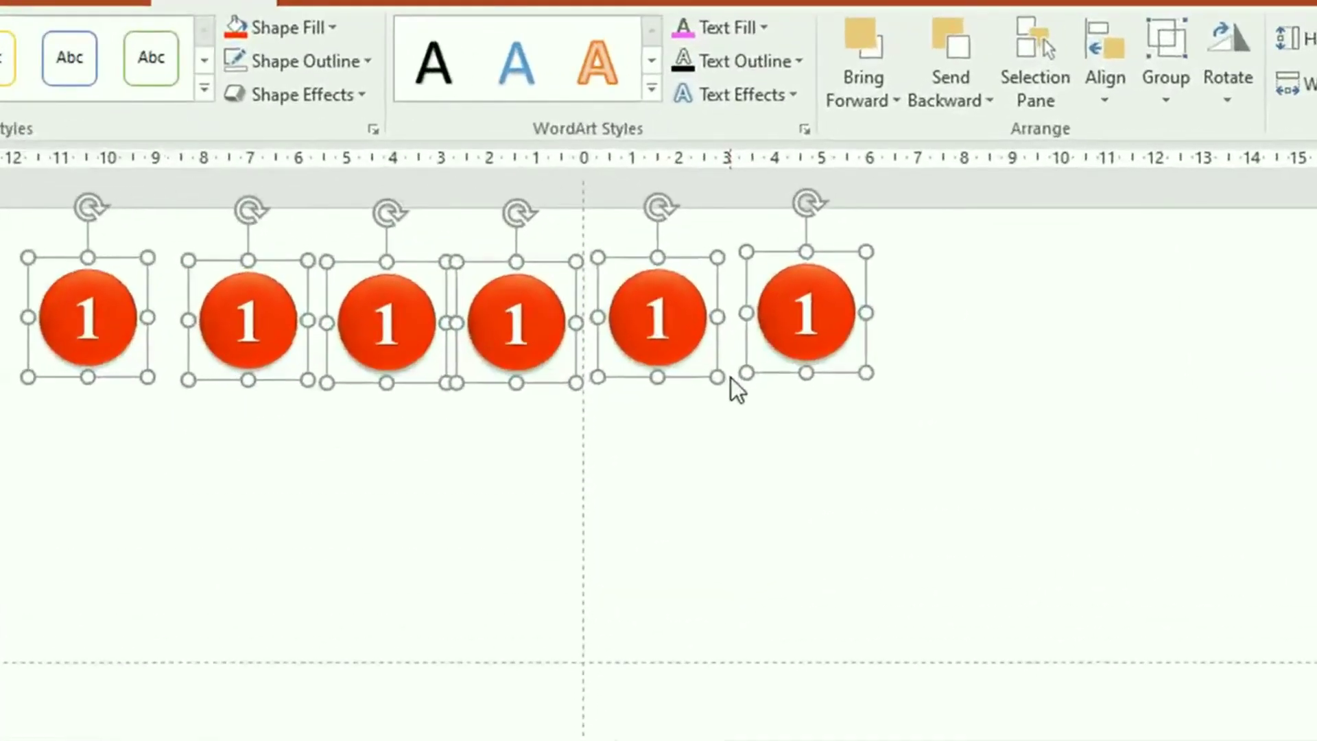
{"action": "left_click", "coordinate": [1116, 99]}
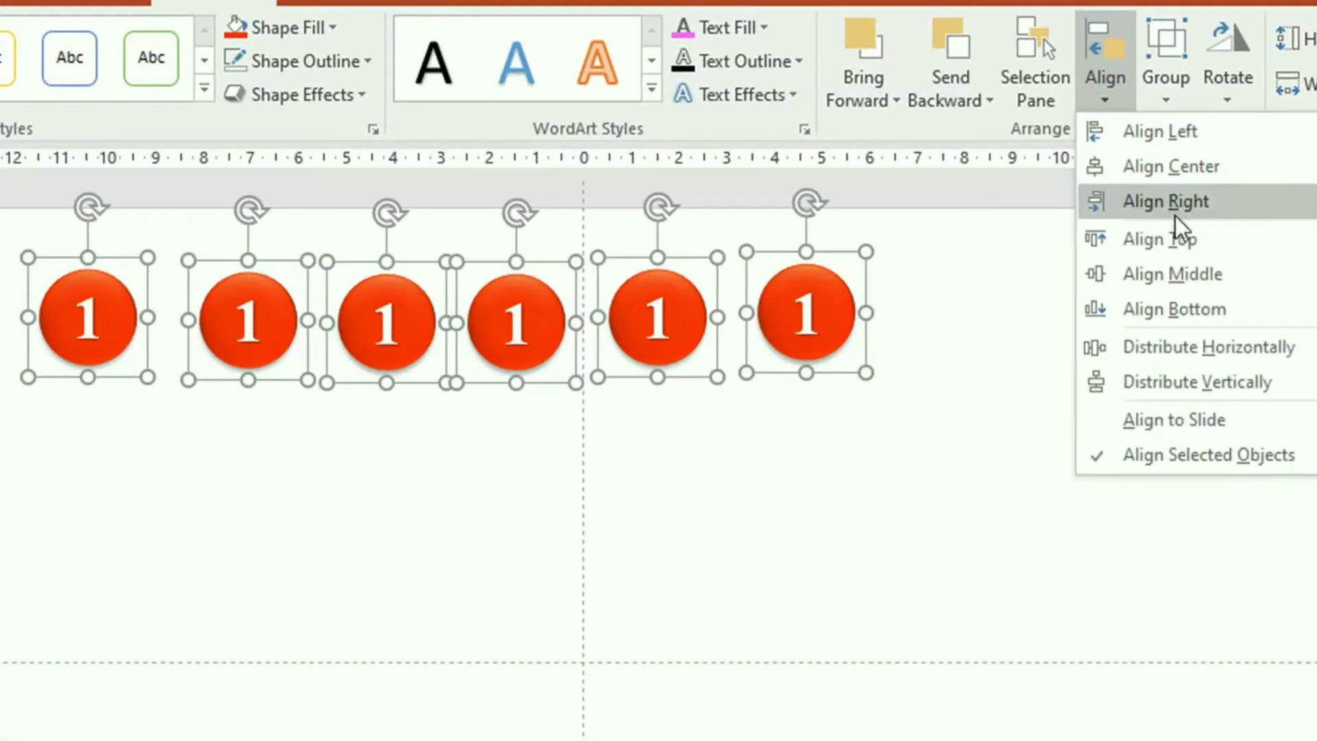
{"action": "left_click", "coordinate": [1176, 239]}
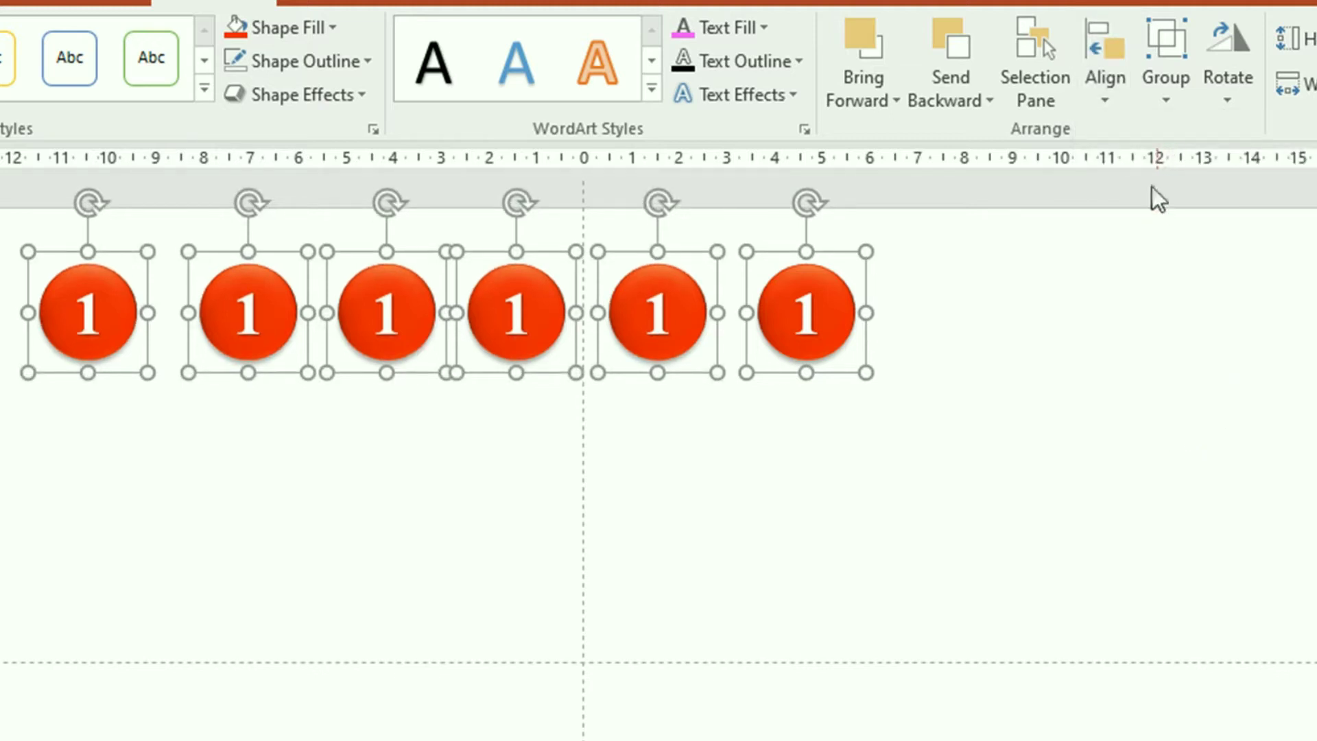
{"action": "left_click", "coordinate": [1122, 100]}
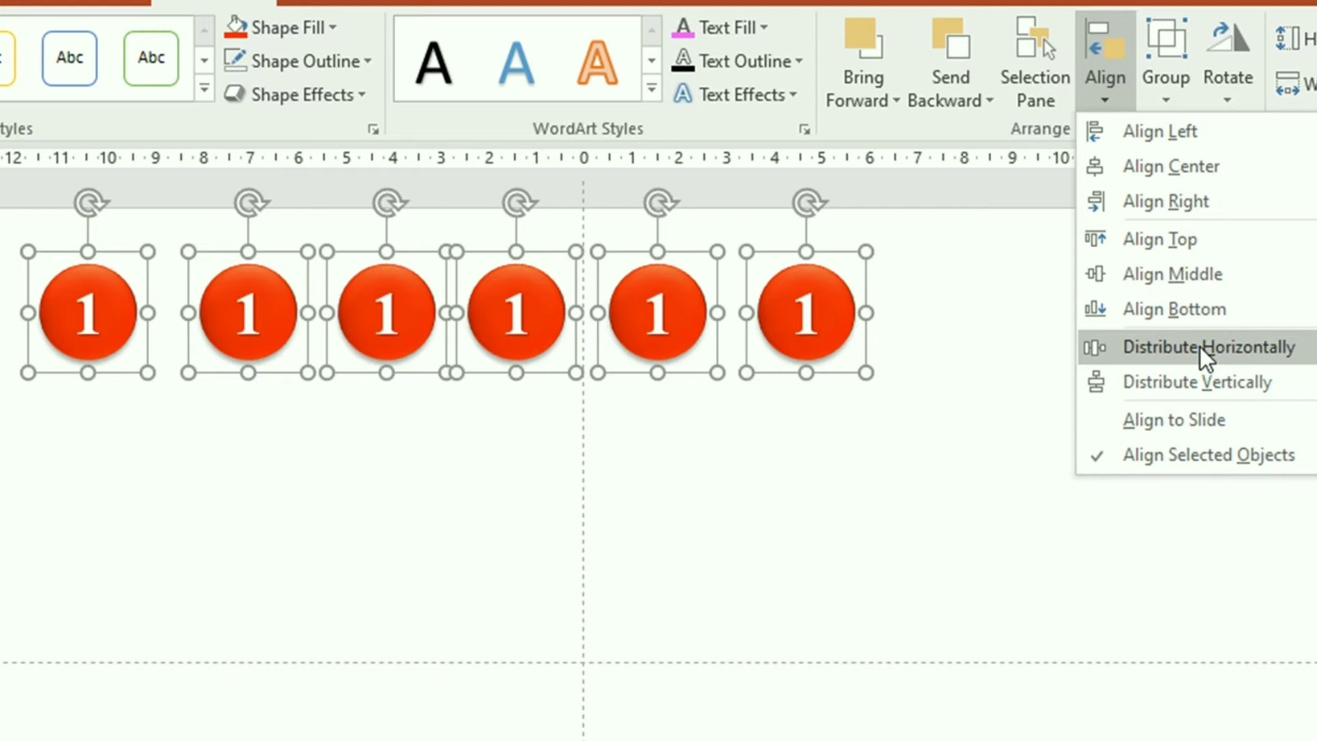
{"action": "left_click", "coordinate": [1200, 347]}
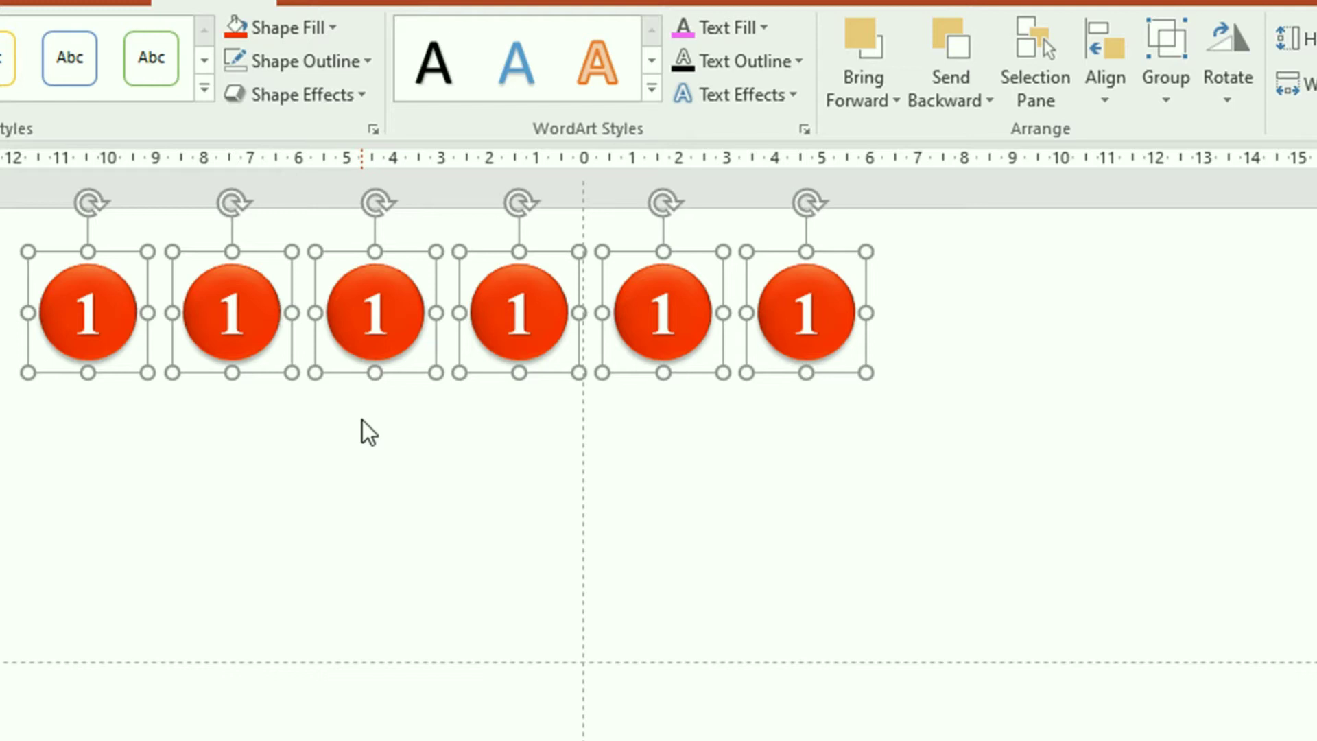
Centre the row of buttons horizontally on the slide and nudge it up slightly.
{"action": "key", "text": "alt+j"}
{"action": "key", "text": "d"}
{"action": "key", "text": "a"}
{"action": "key", "text": "a"}
{"action": "key", "text": "c"}
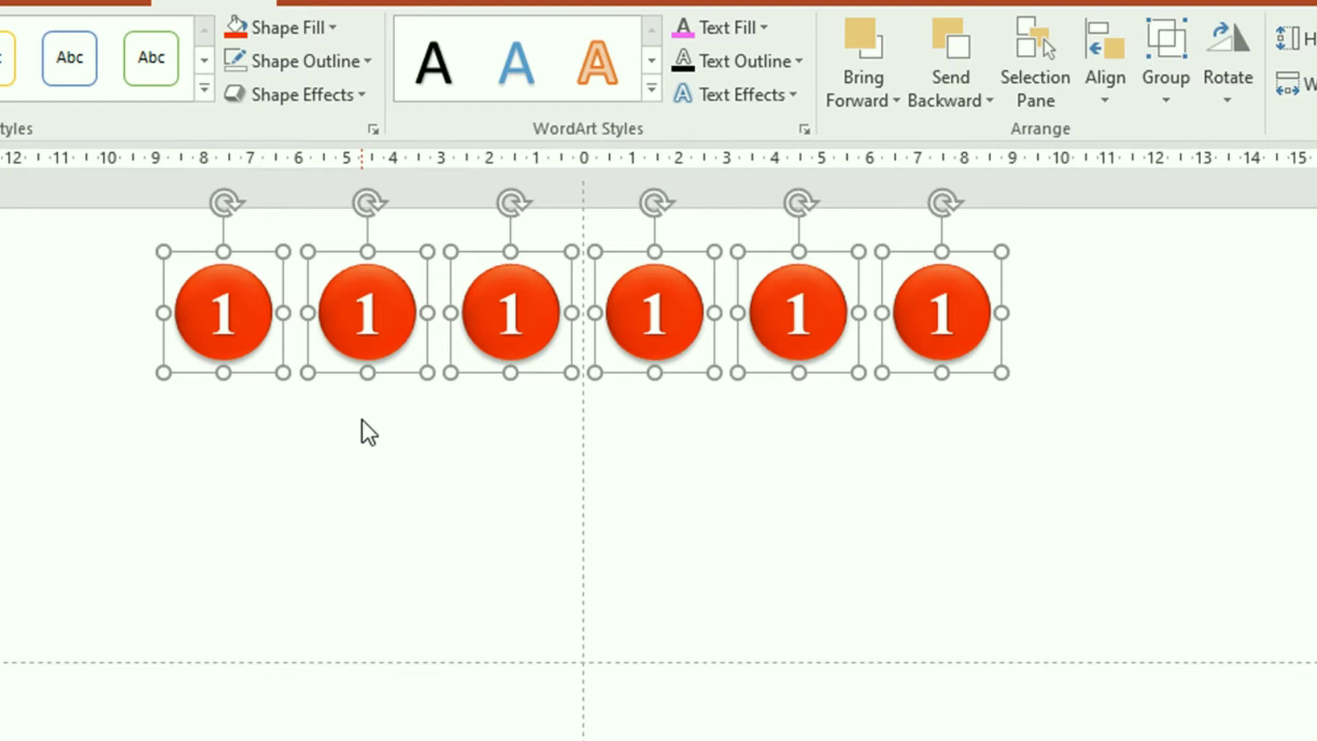
{"action": "key", "text": "Up"}
{"action": "key", "text": "Up"}
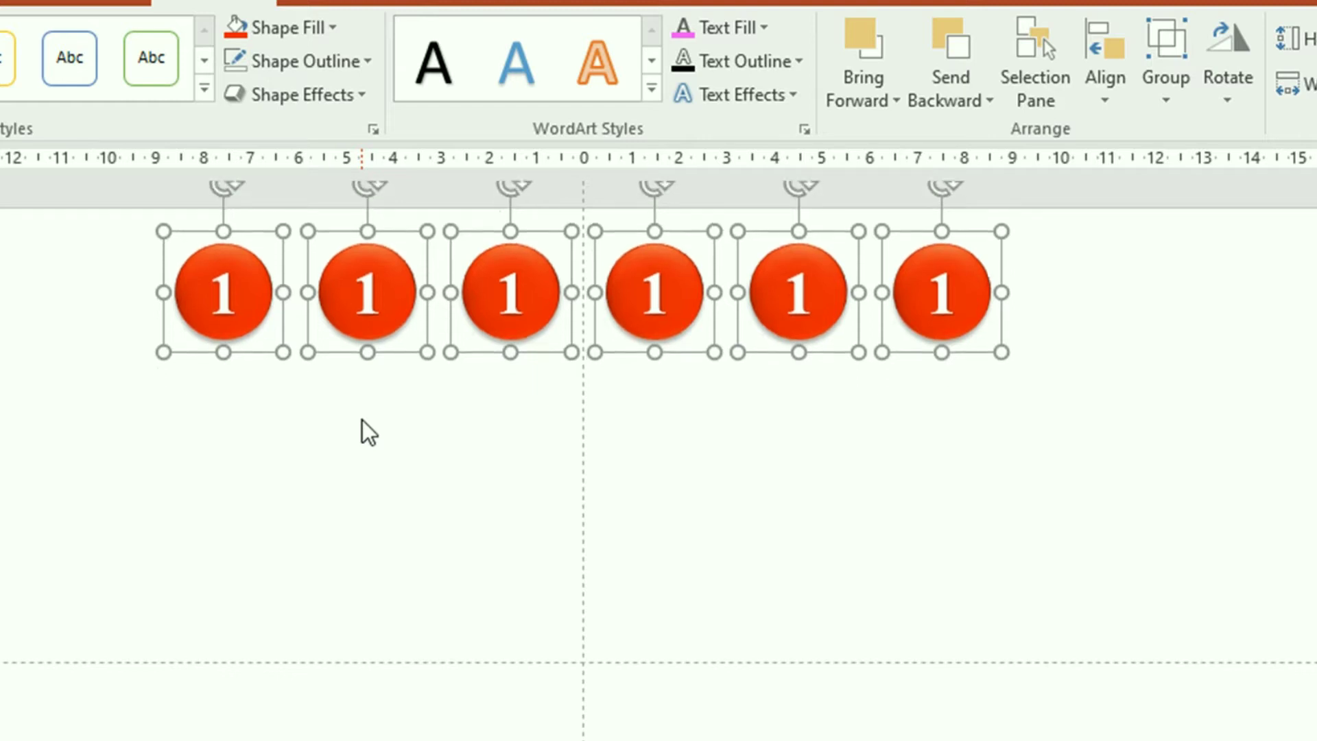
{"action": "key", "text": "Up"}
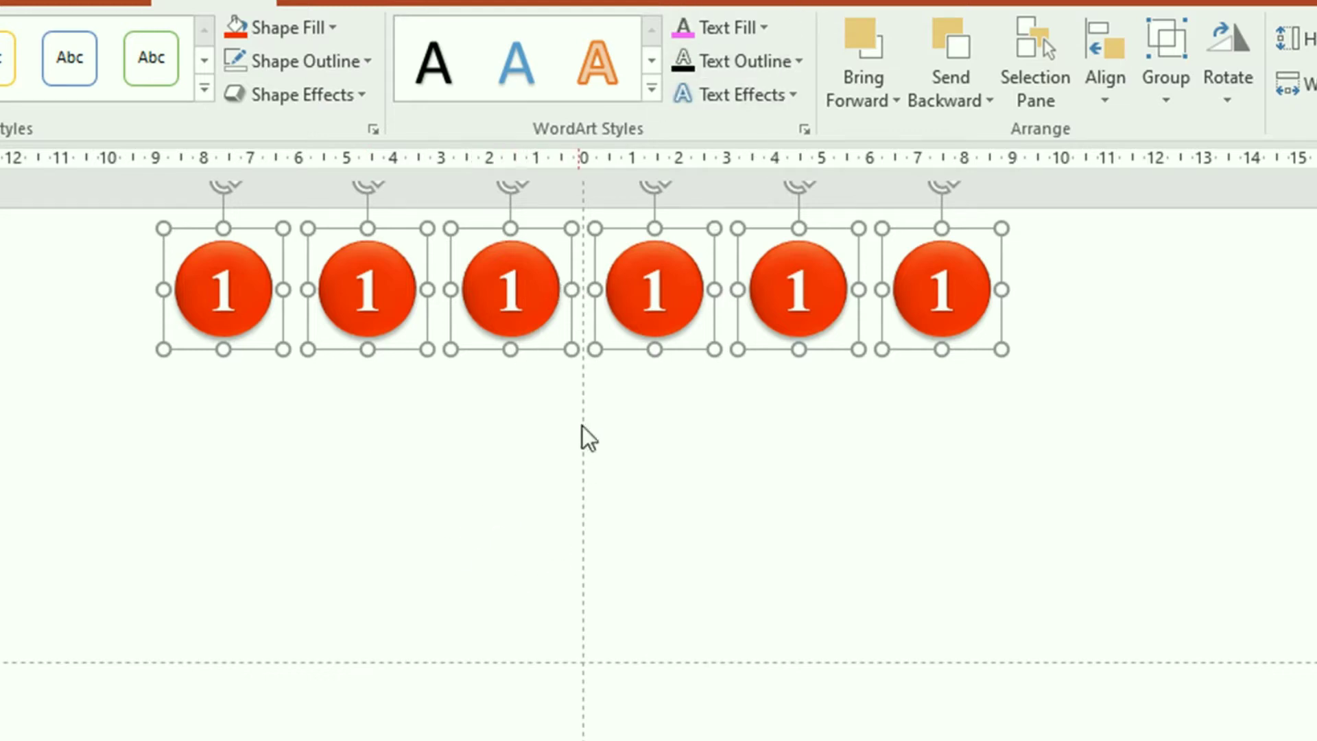
Replace the second button's 1 with 2 and reselect the whole shape.
{"action": "left_click", "coordinate": [637, 435]}
{"action": "left_click", "coordinate": [367, 288]}
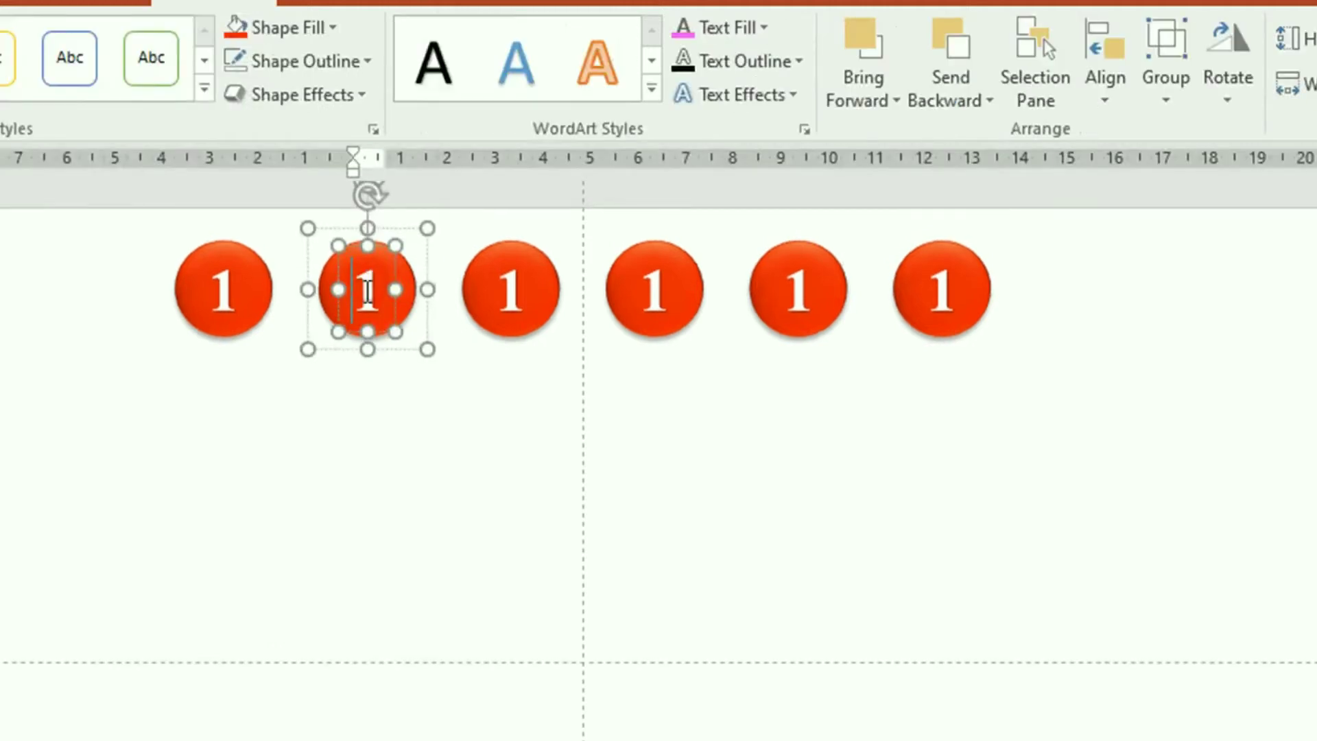
{"action": "double_click", "coordinate": [376, 286]}
{"action": "left_click", "coordinate": [414, 410]}
{"action": "left_click", "coordinate": [368, 288]}
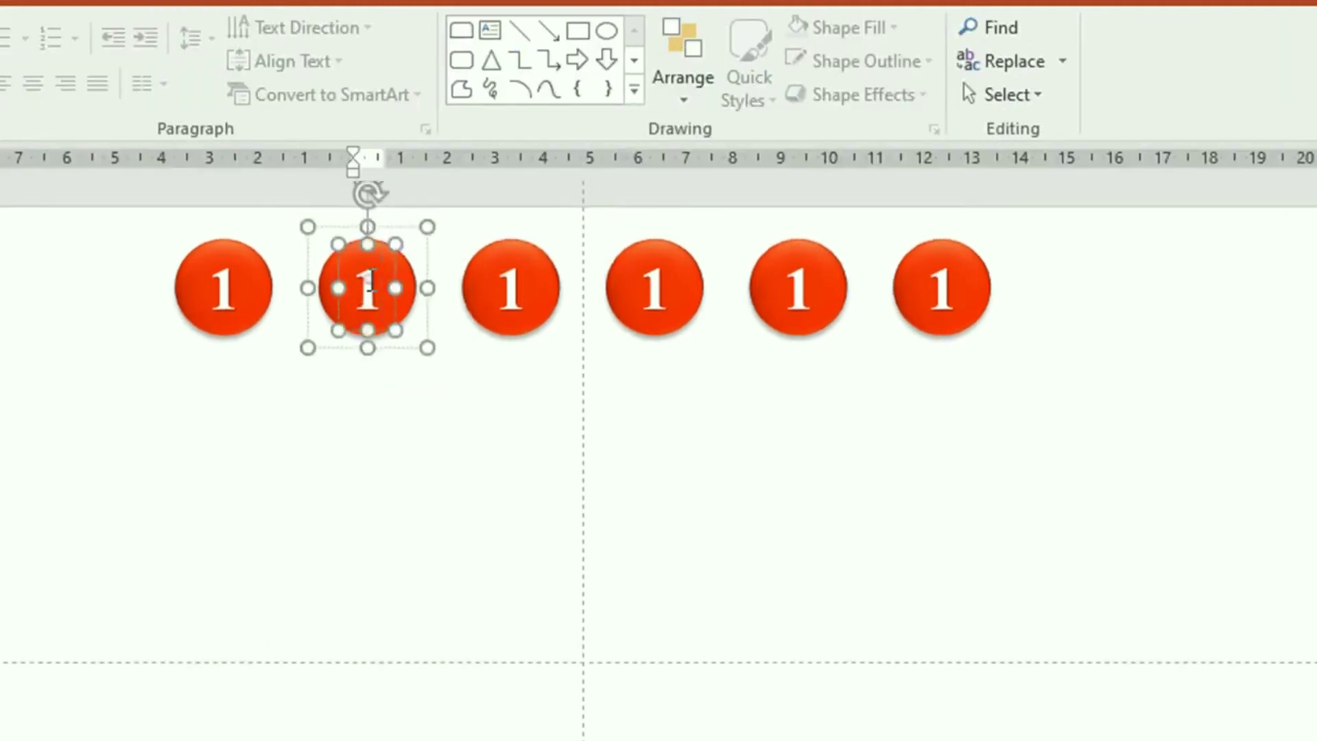
{"action": "key", "text": "BackSpace"}
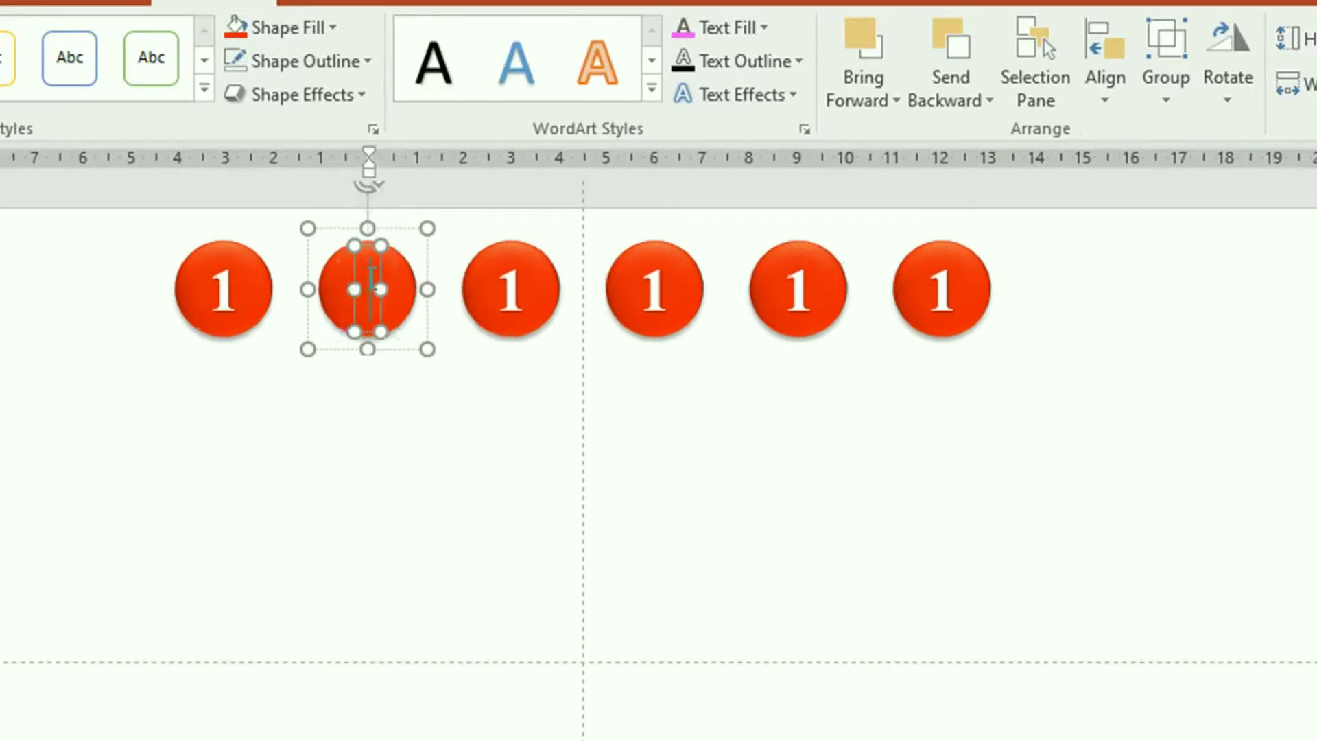
{"action": "type", "text": "2"}
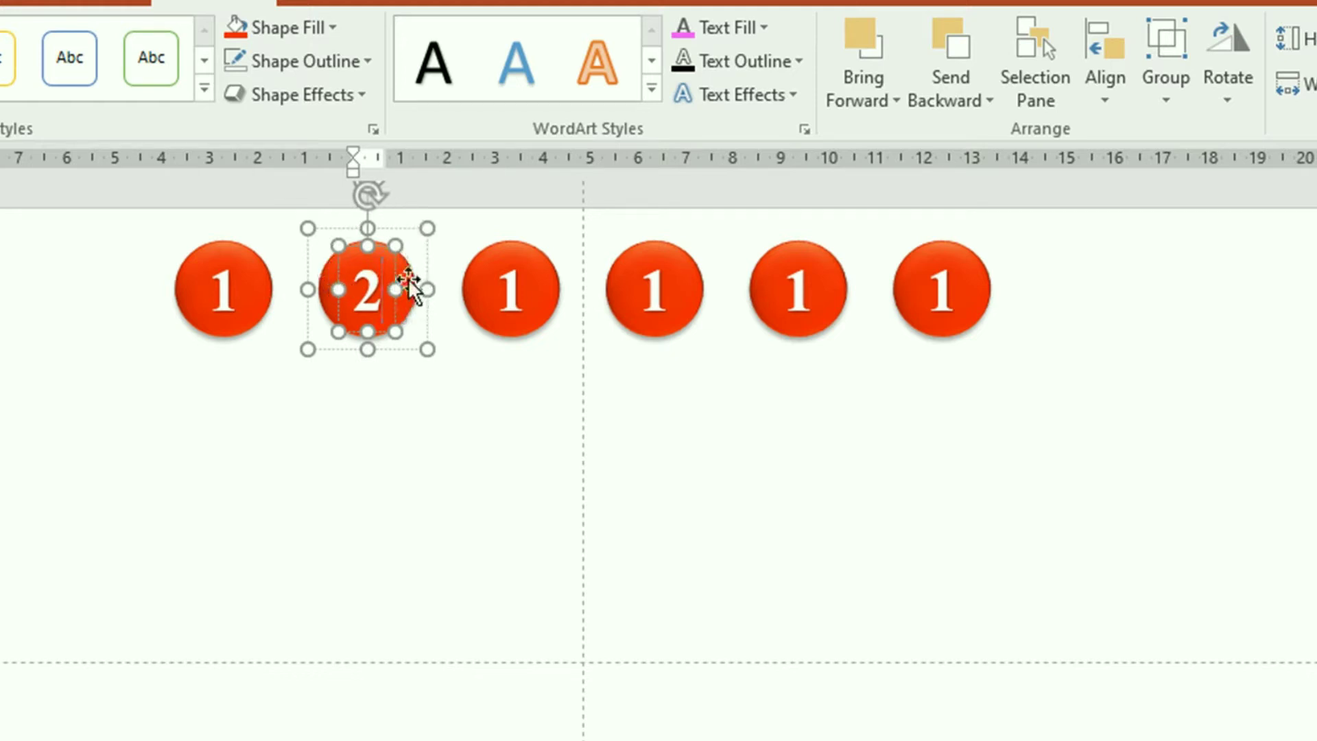
{"action": "left_click", "coordinate": [406, 282]}
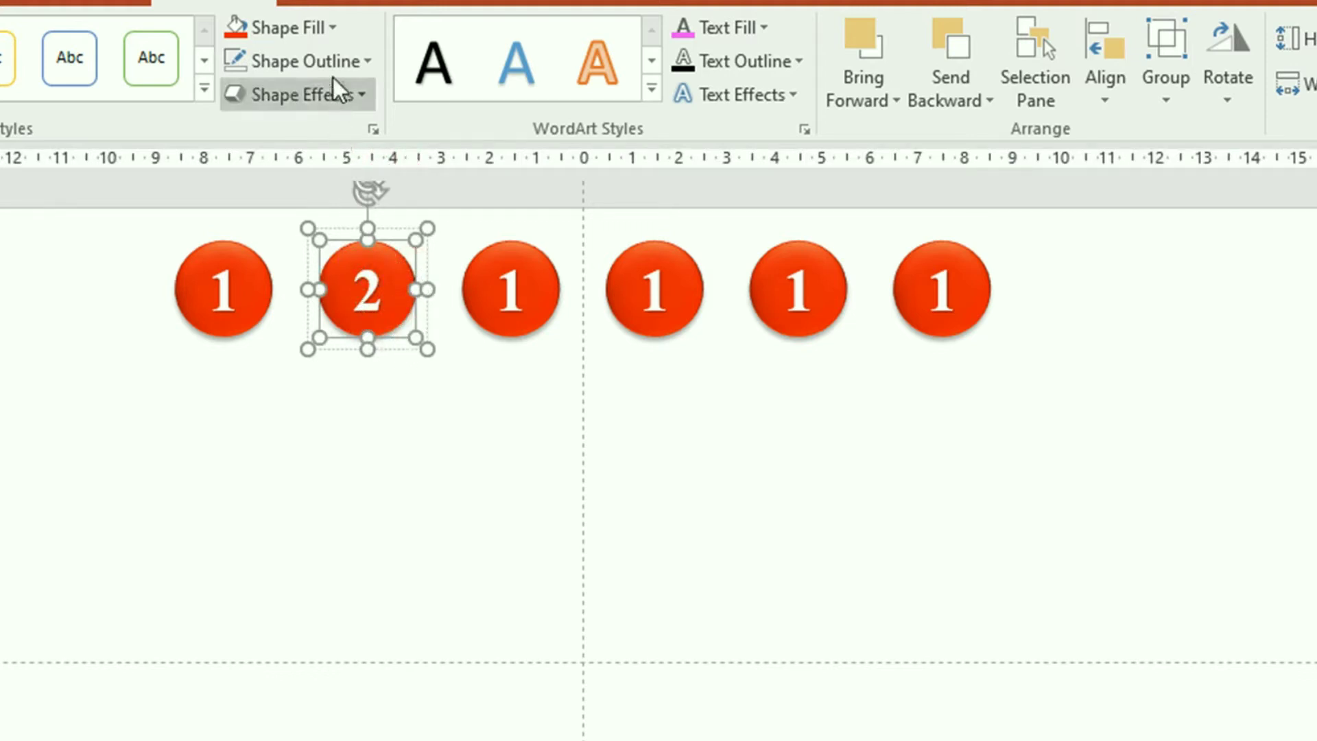
Fill button 2 with a light pink from the full colour picker.
{"action": "left_click", "coordinate": [335, 31]}
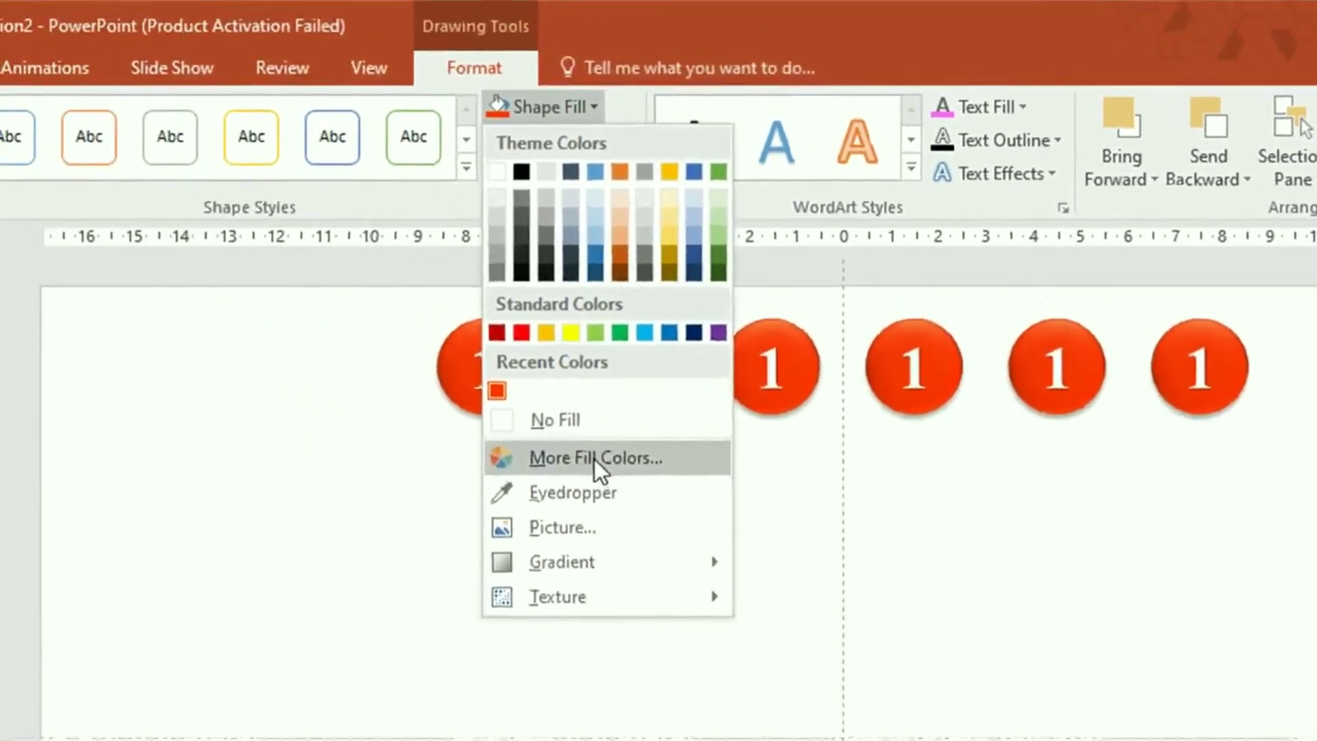
{"action": "left_click", "coordinate": [371, 381]}
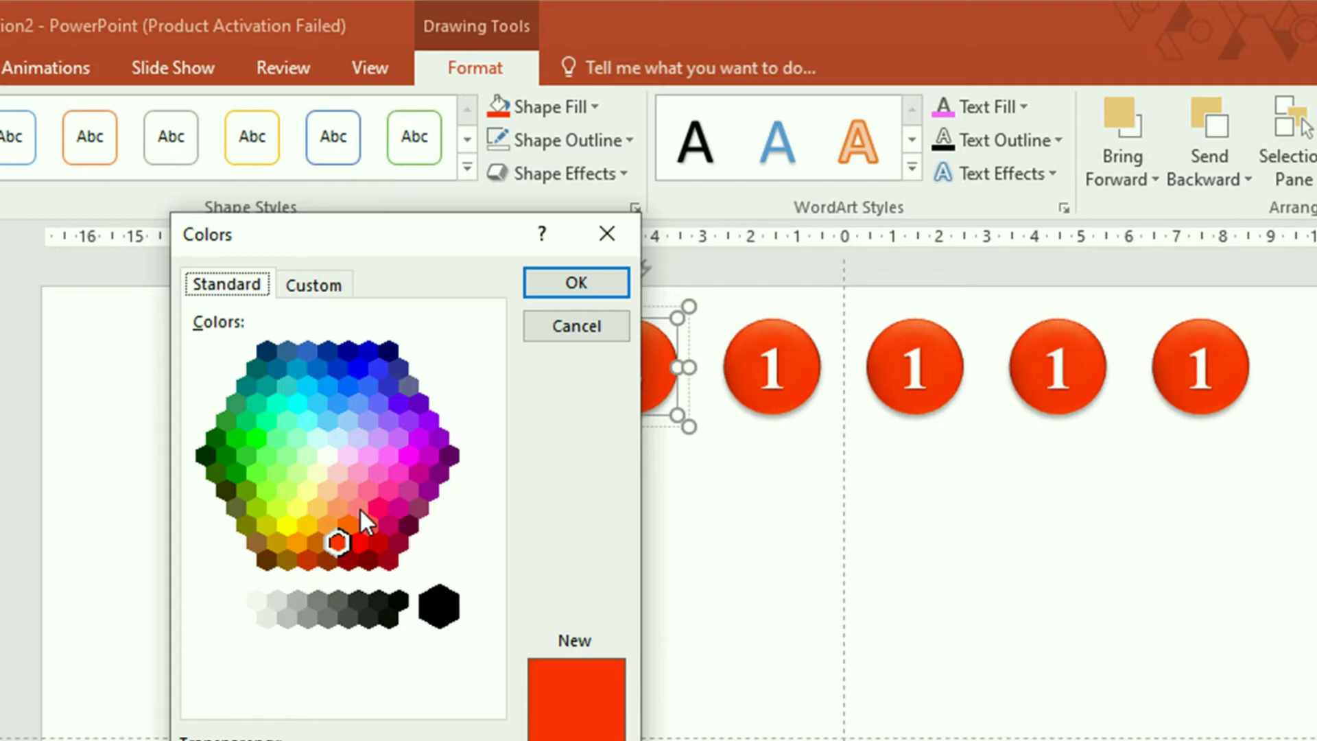
{"action": "left_click", "coordinate": [358, 509]}
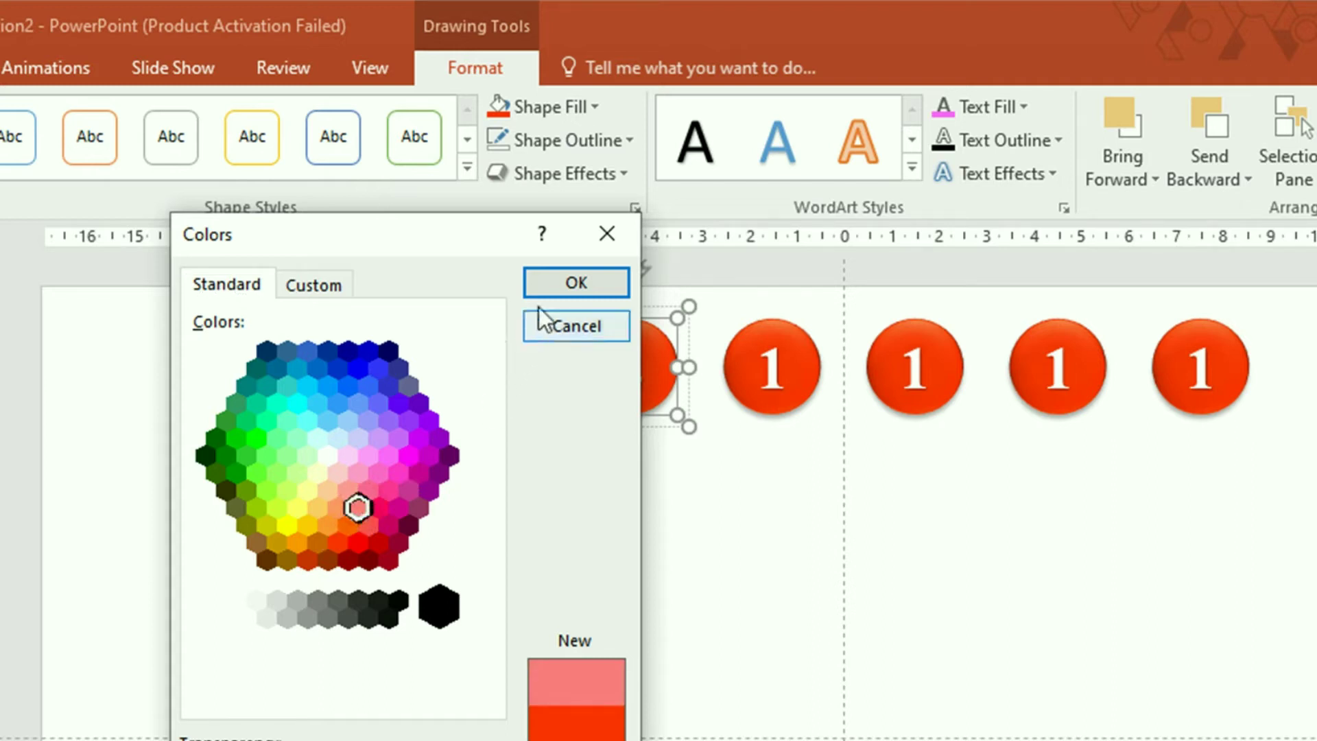
{"action": "left_click", "coordinate": [559, 278]}
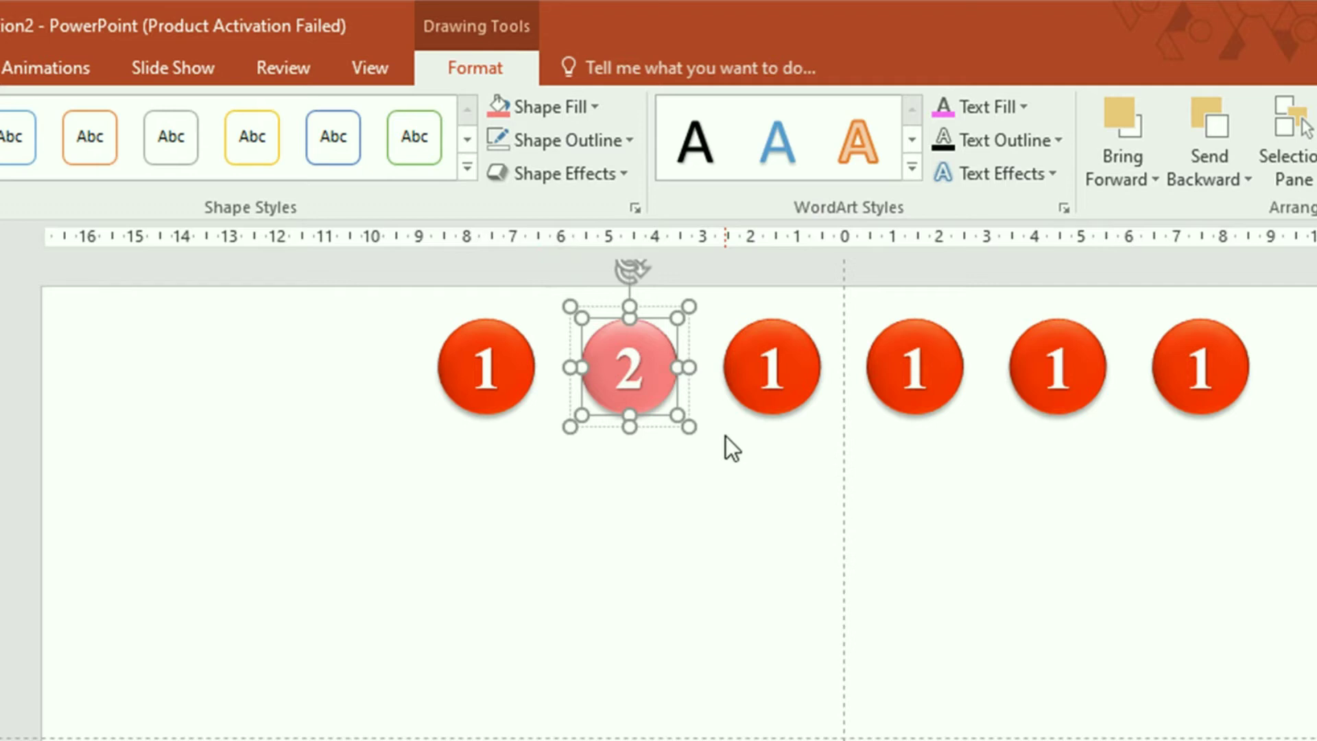
Renumber the third button to 3 and fill it pink.
{"action": "left_click", "coordinate": [786, 366]}
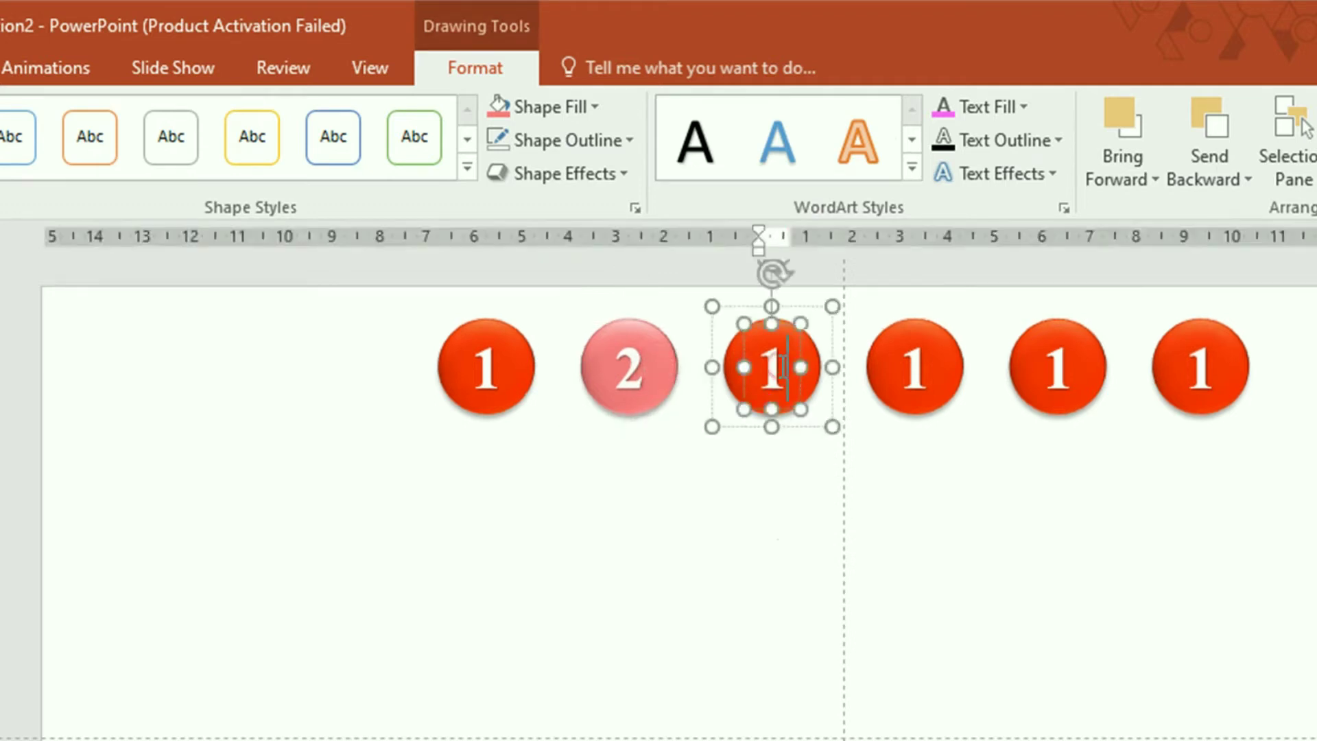
{"action": "key", "text": "BackSpace"}
{"action": "type", "text": "3"}
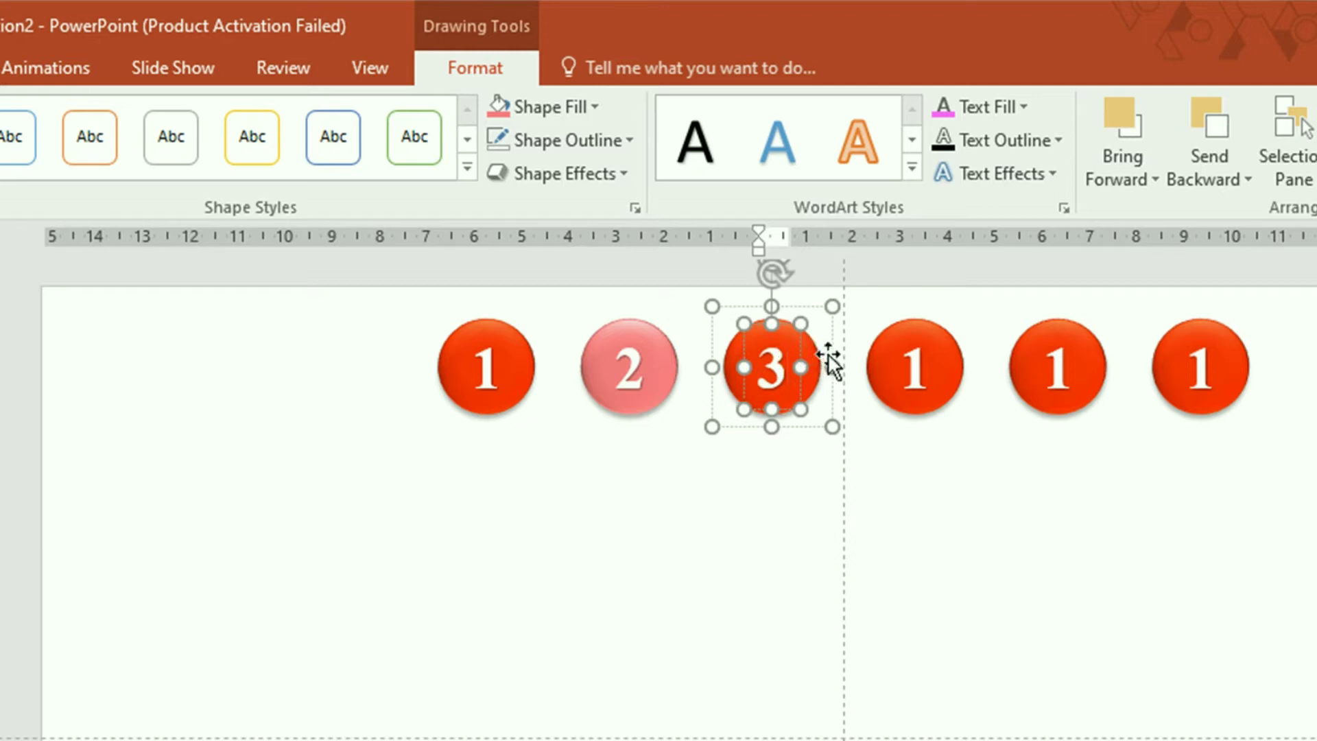
{"action": "left_click", "coordinate": [811, 357]}
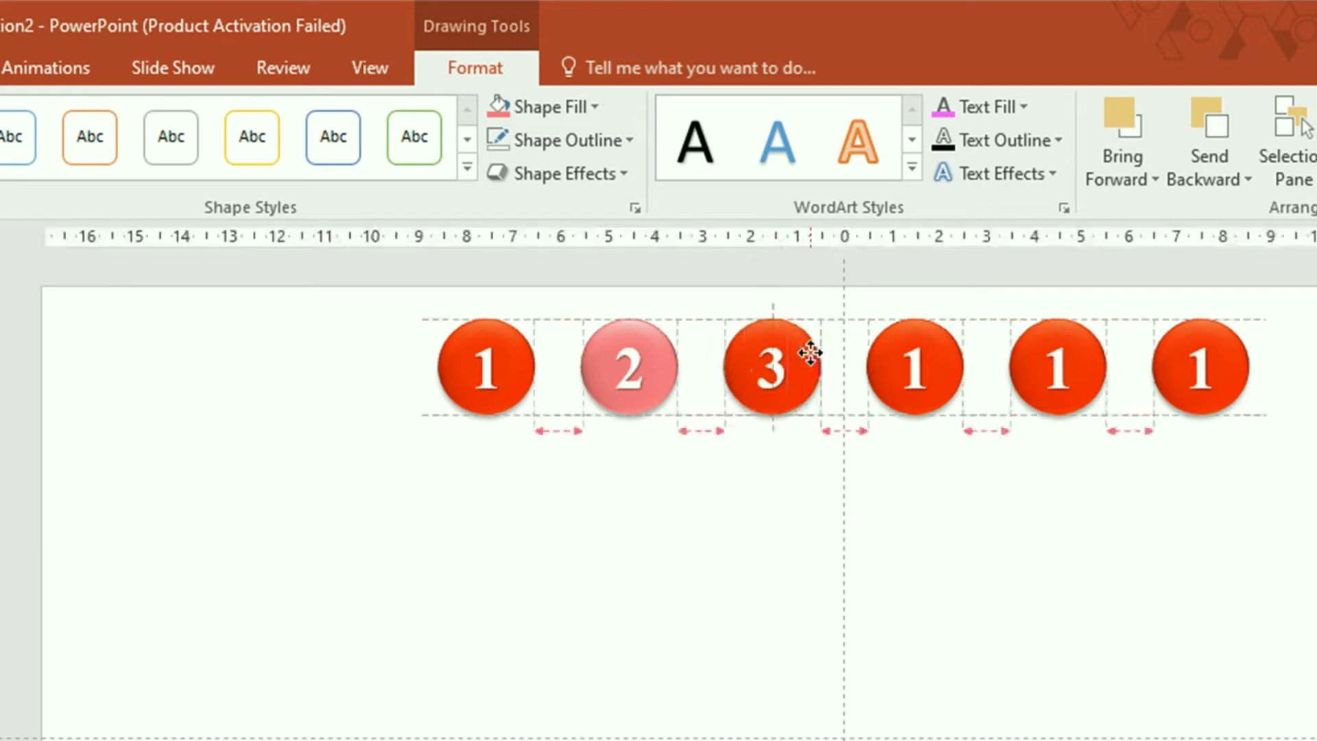
{"action": "left_click", "coordinate": [594, 107]}
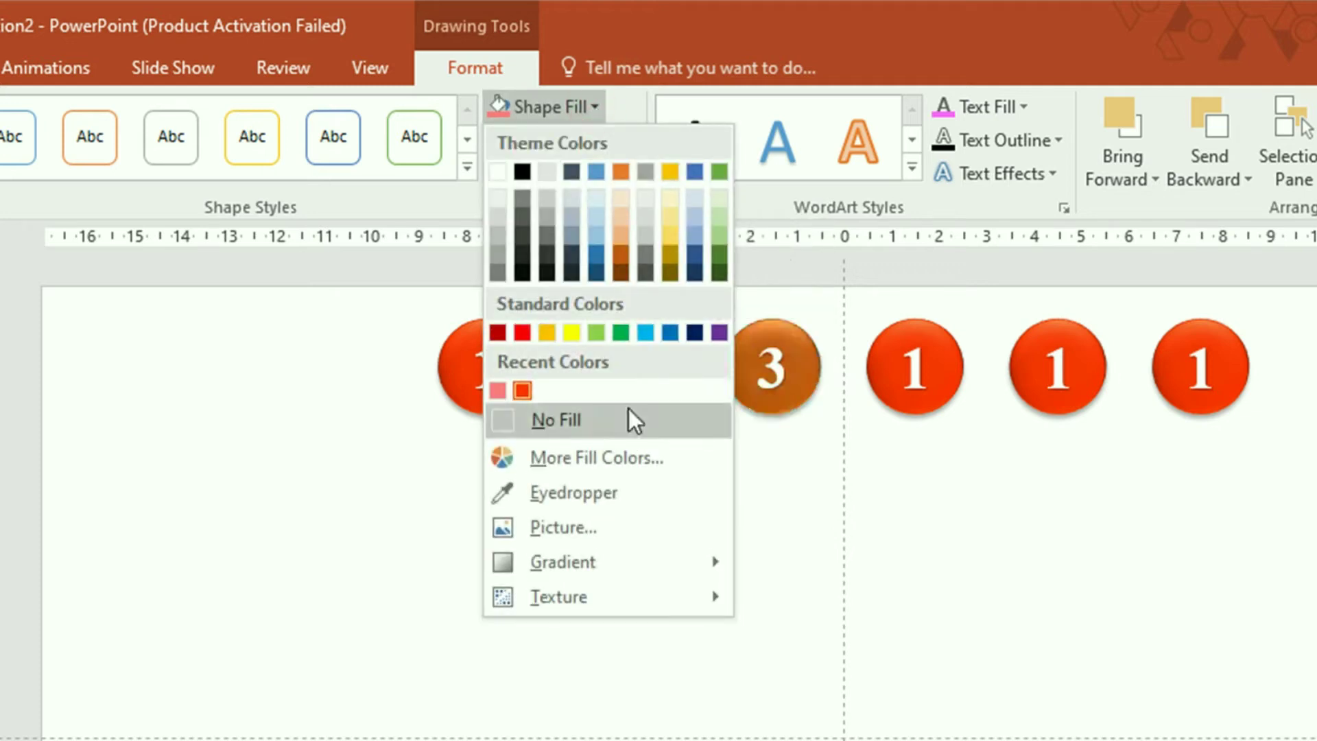
{"action": "left_click", "coordinate": [601, 460]}
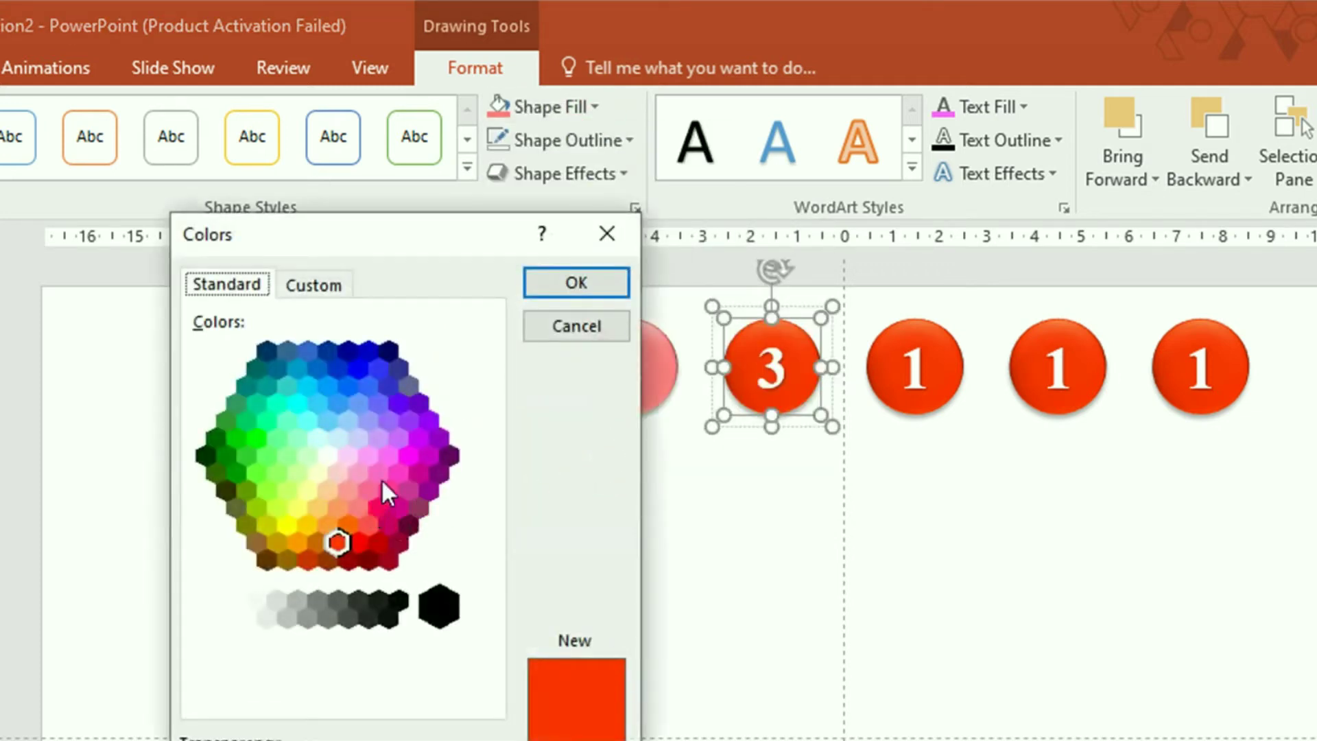
{"action": "left_click", "coordinate": [378, 472]}
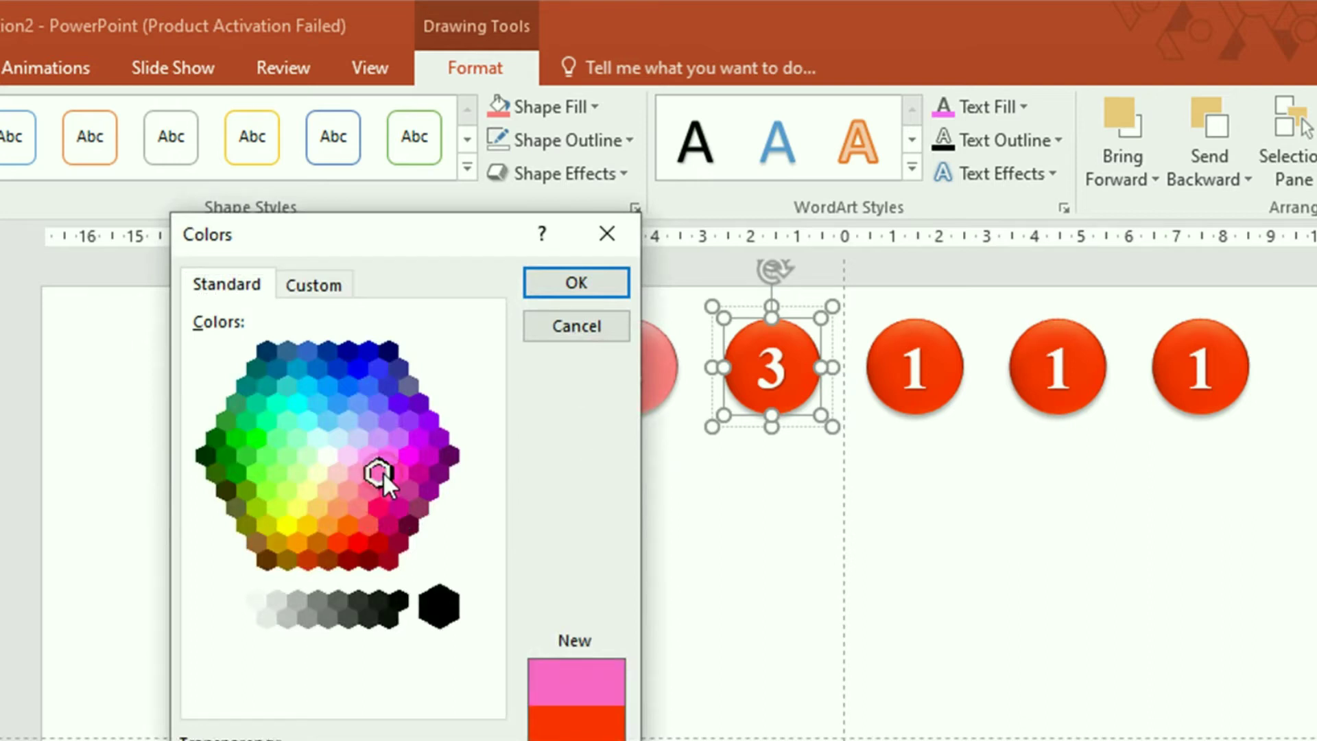
{"action": "left_click", "coordinate": [576, 282]}
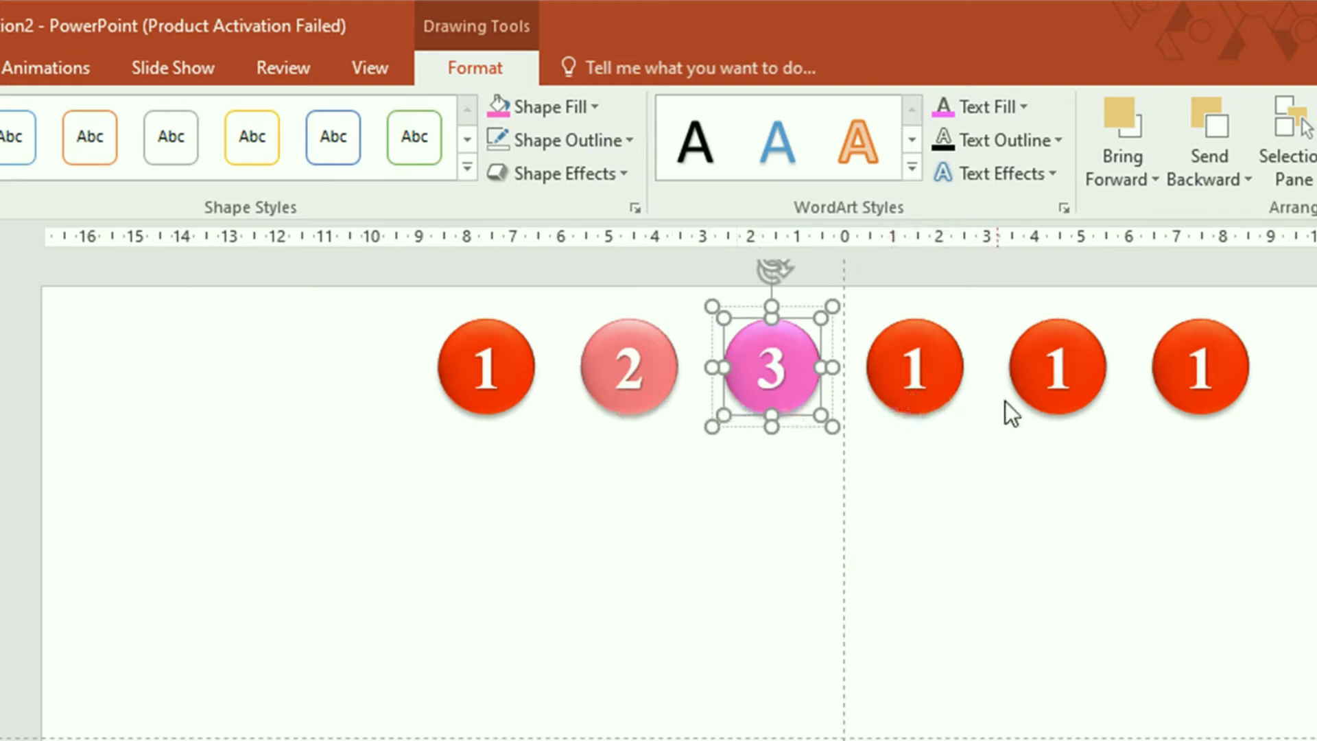
Renumber the fourth button to 4 and fill it purple.
{"action": "double_click", "coordinate": [917, 367]}
{"action": "type", "text": "4"}
{"action": "left_click", "coordinate": [594, 107]}
{"action": "left_click", "coordinate": [626, 453]}
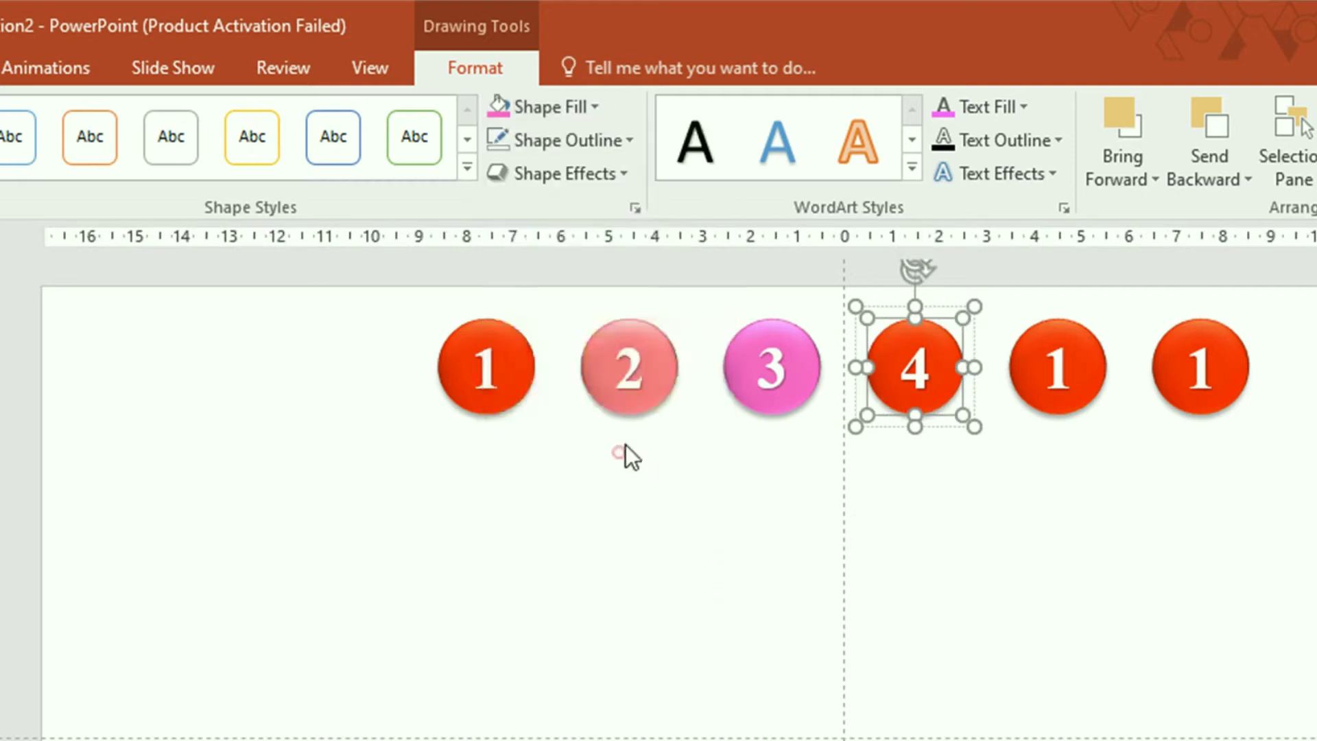
{"action": "left_click", "coordinate": [398, 437]}
{"action": "left_click", "coordinate": [586, 282]}
{"action": "left_click", "coordinate": [1071, 367]}
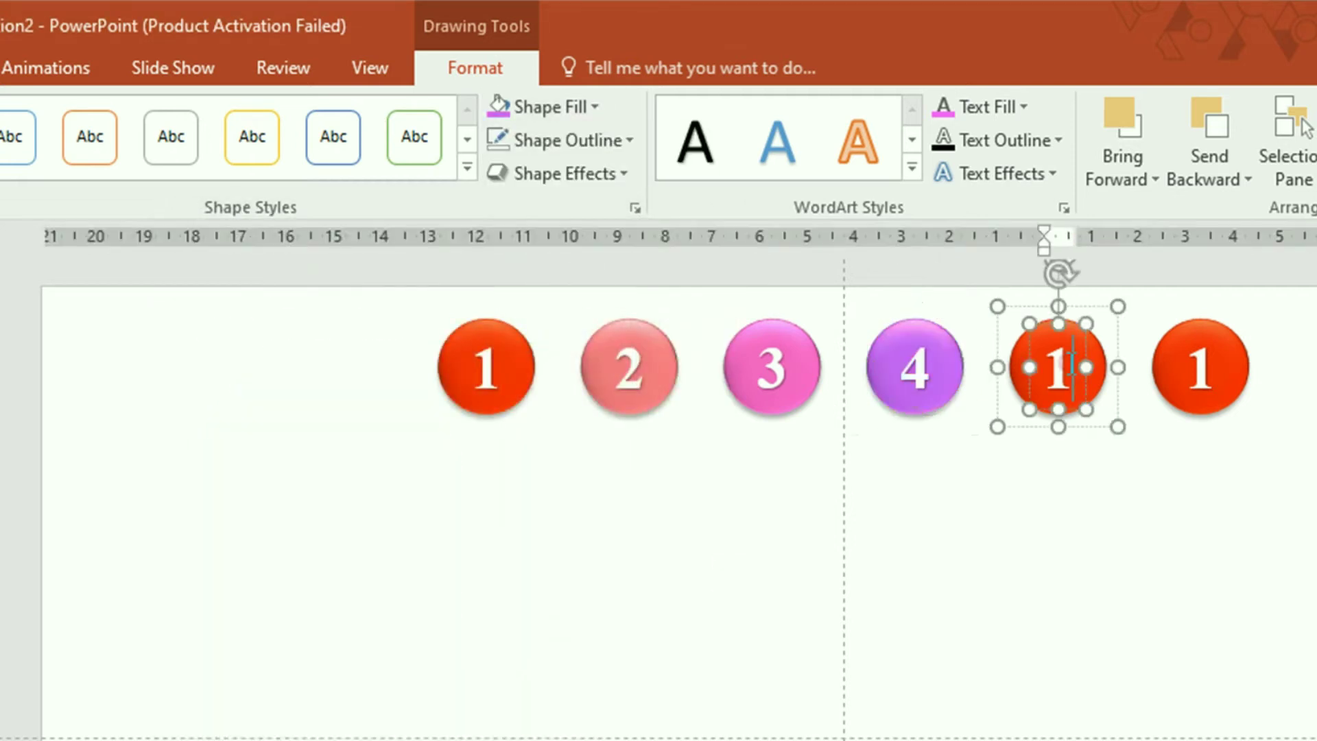
Renumber buttons 5 and 6, colouring 5 purple and 6 blue.
{"action": "type", "text": "5"}
{"action": "left_click", "coordinate": [594, 108]}
{"action": "left_click", "coordinate": [385, 421]}
{"action": "left_click", "coordinate": [599, 284]}
{"action": "type", "text": "6"}
{"action": "left_click", "coordinate": [368, 386]}
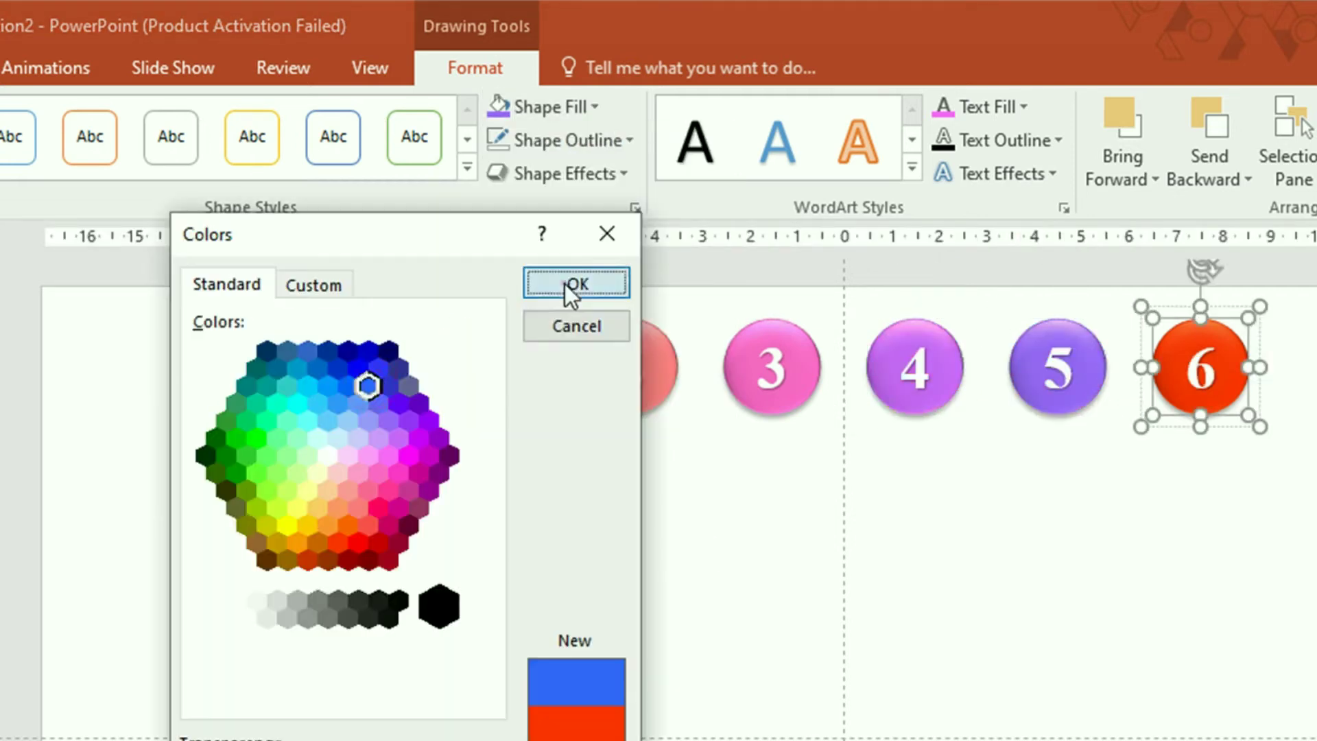
{"action": "left_click", "coordinate": [565, 282]}
{"action": "left_click", "coordinate": [762, 527]}
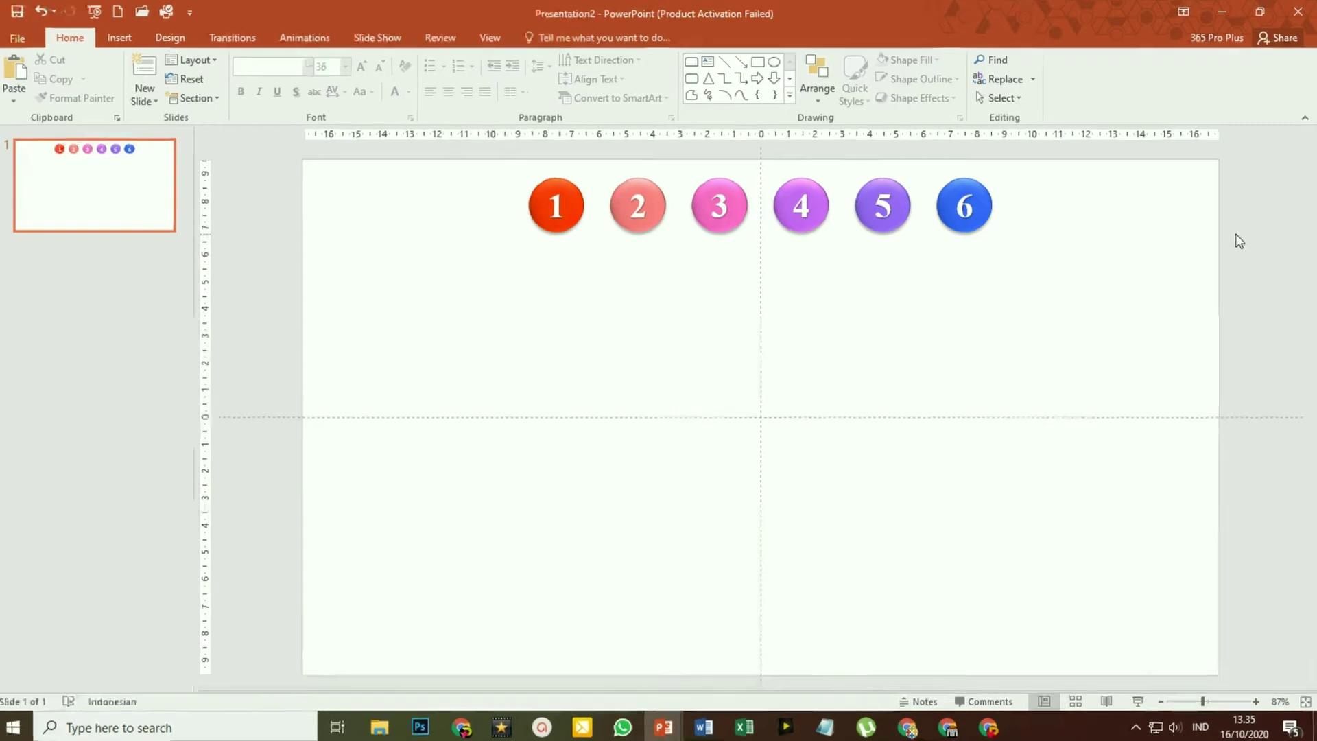
Switch the slide background to a gradient fill and delete the 81% and 63% stops.
{"action": "right_click", "coordinate": [1183, 192]}
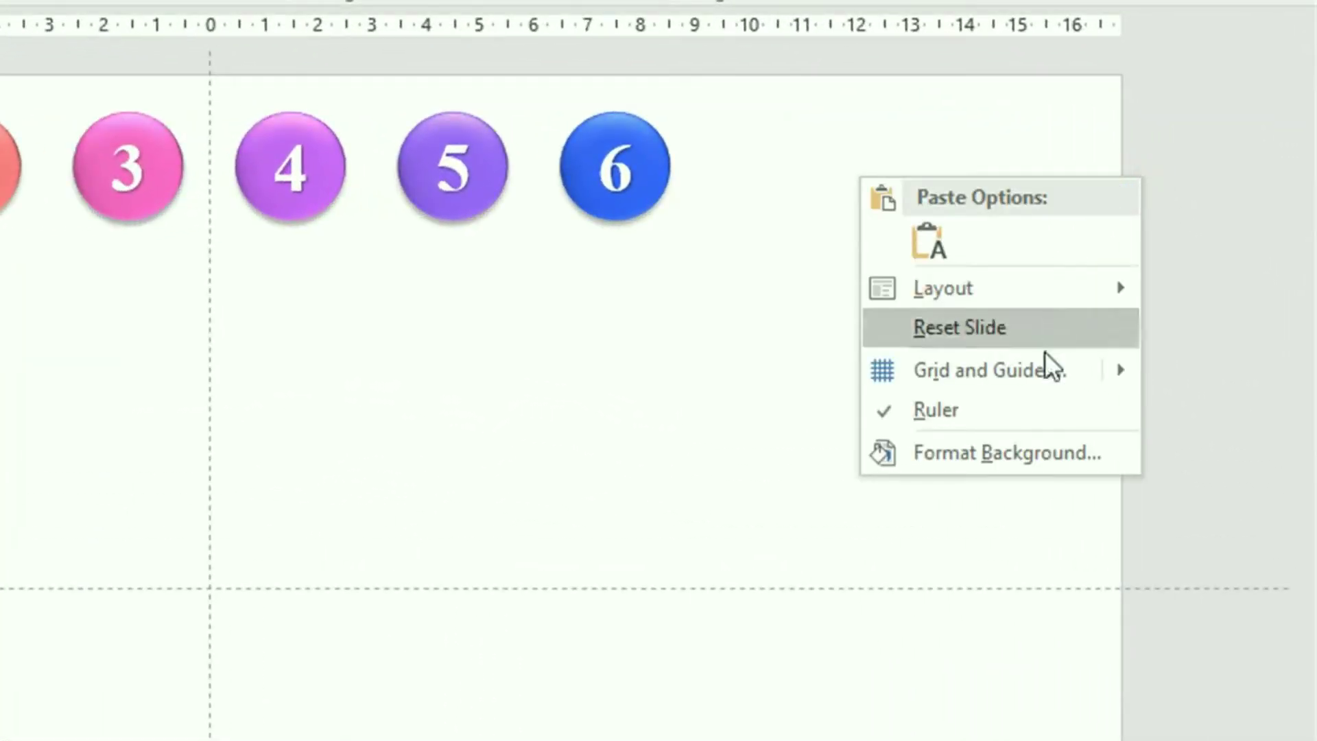
{"action": "left_click", "coordinate": [1010, 448]}
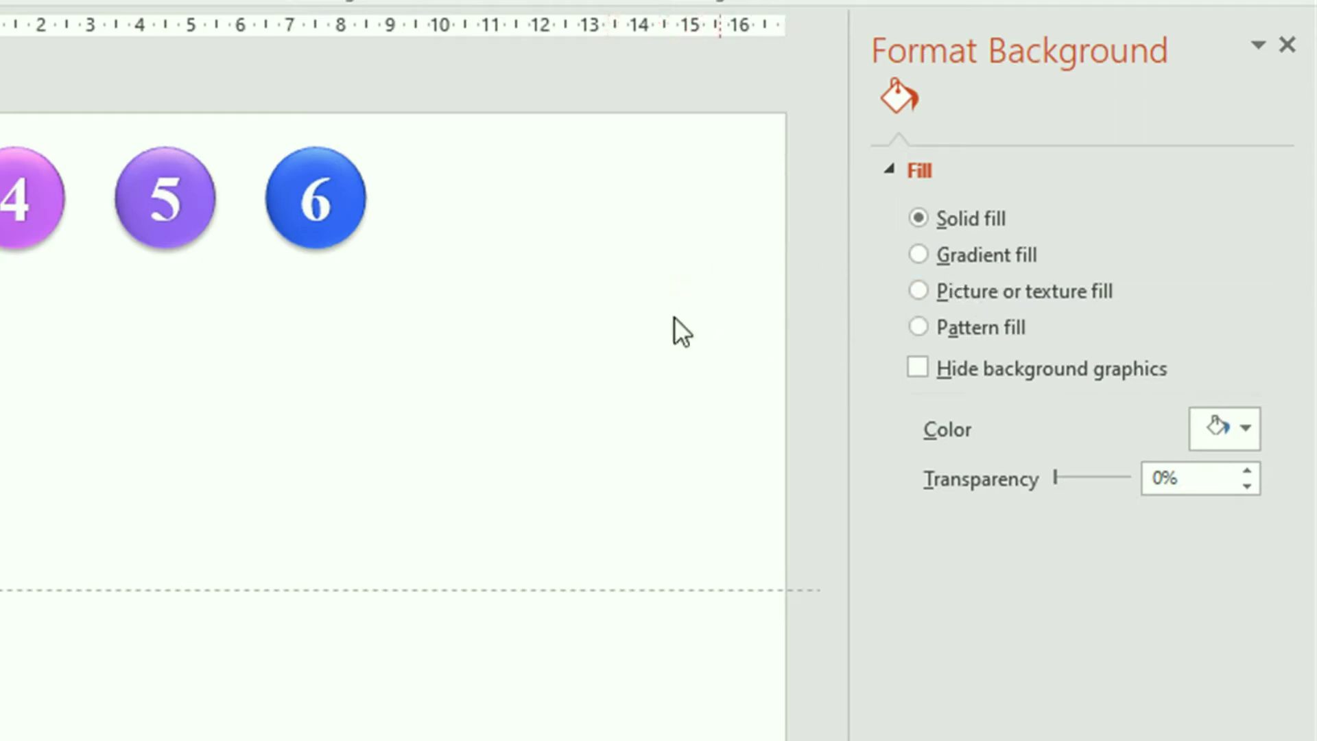
{"action": "left_click", "coordinate": [923, 257]}
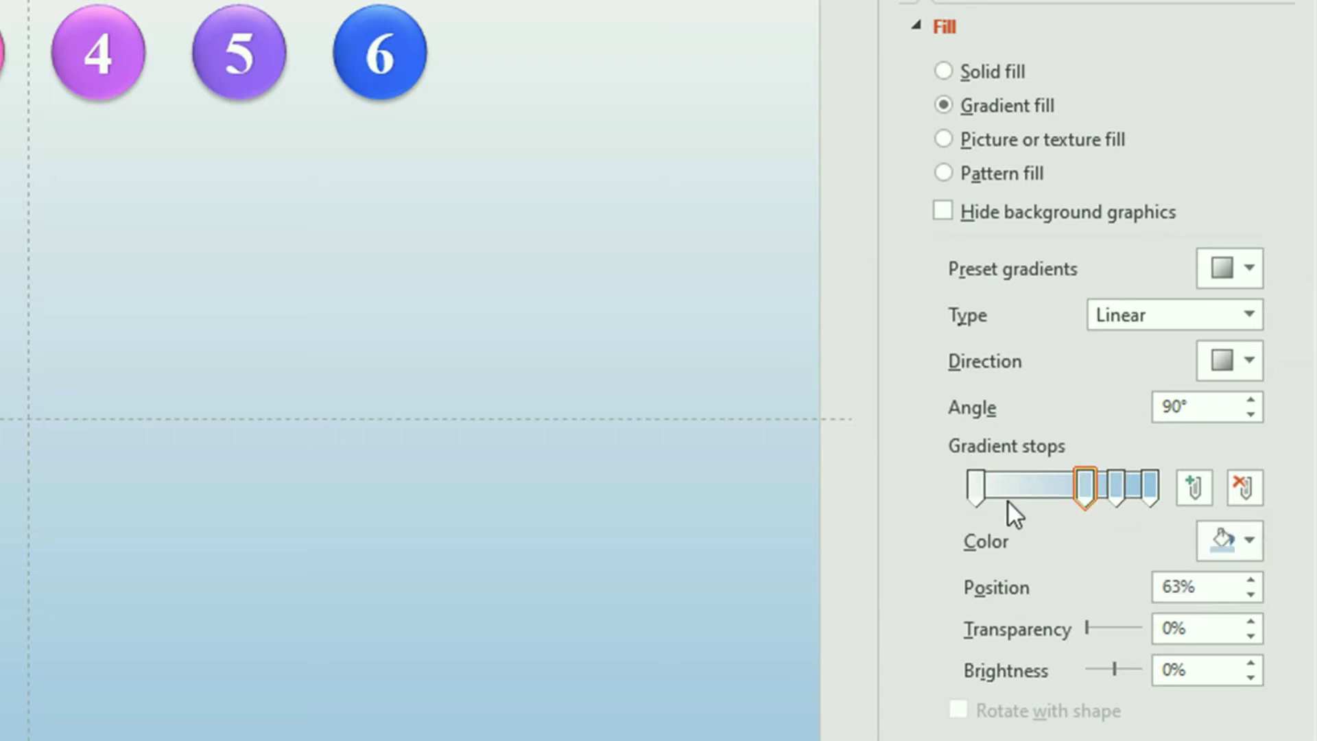
{"action": "left_click", "coordinate": [1120, 492]}
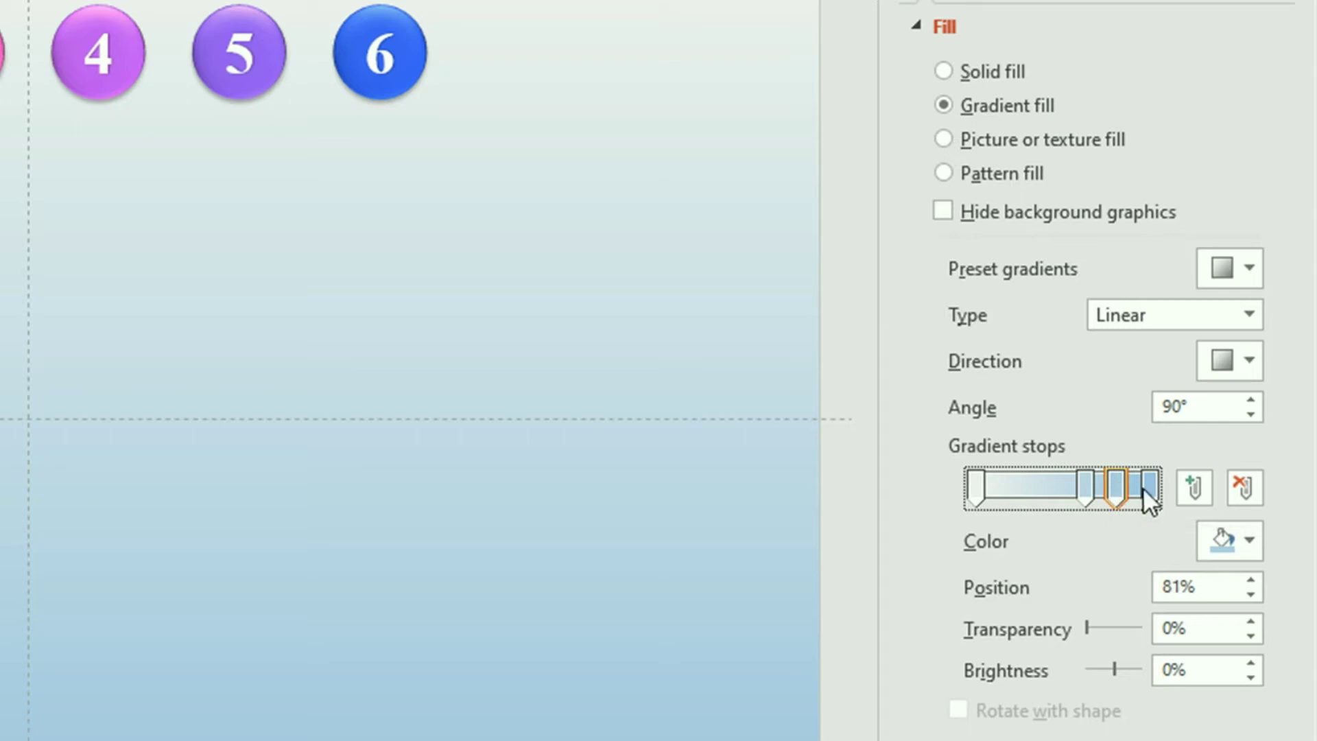
{"action": "left_click", "coordinate": [1241, 486]}
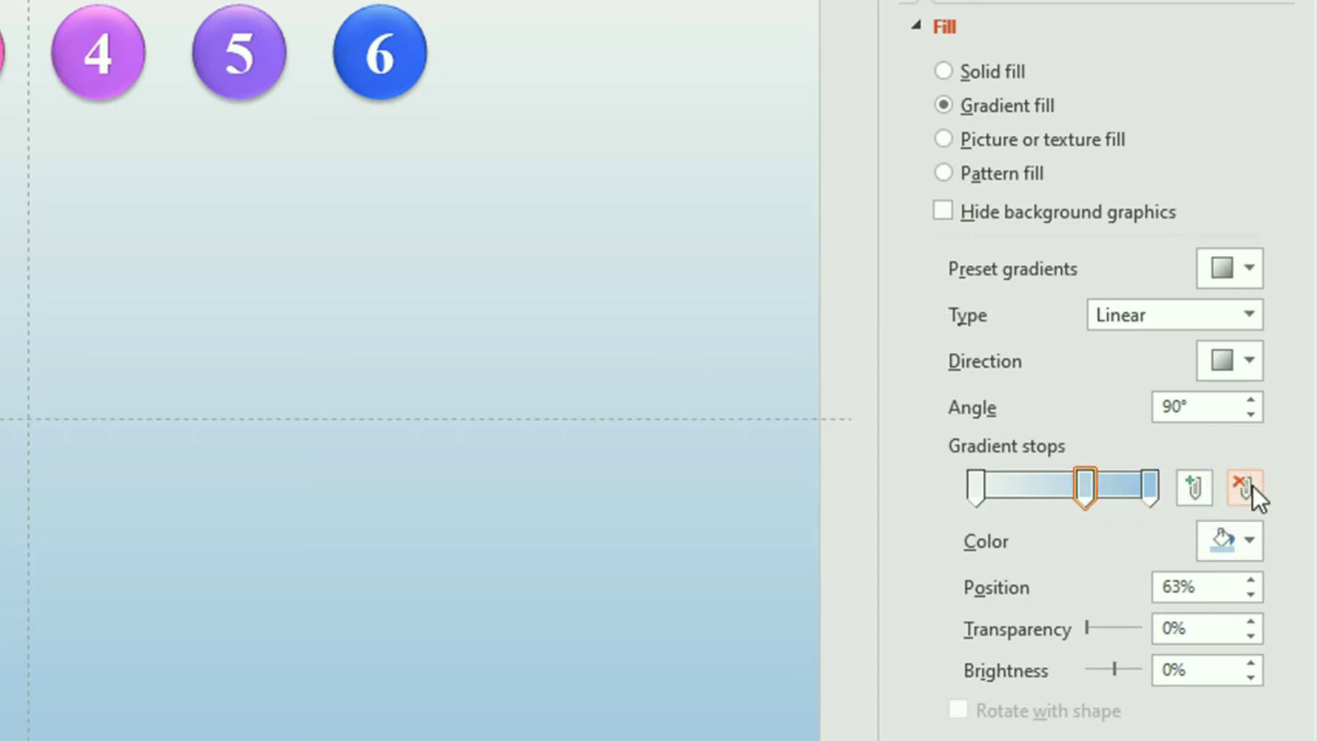
{"action": "left_click", "coordinate": [1246, 487]}
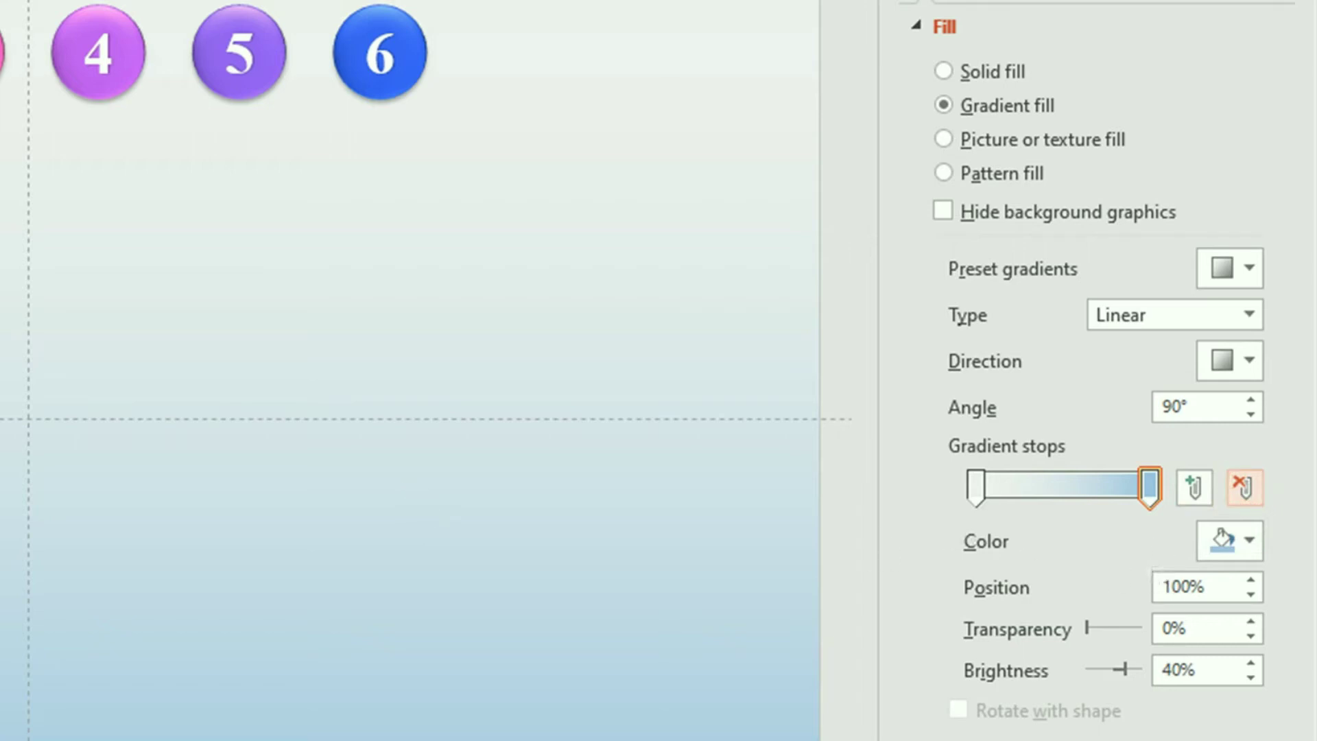
Make the 100% end stop dark grey and the 0% start stop very light grey.
{"action": "left_click", "coordinate": [1154, 486]}
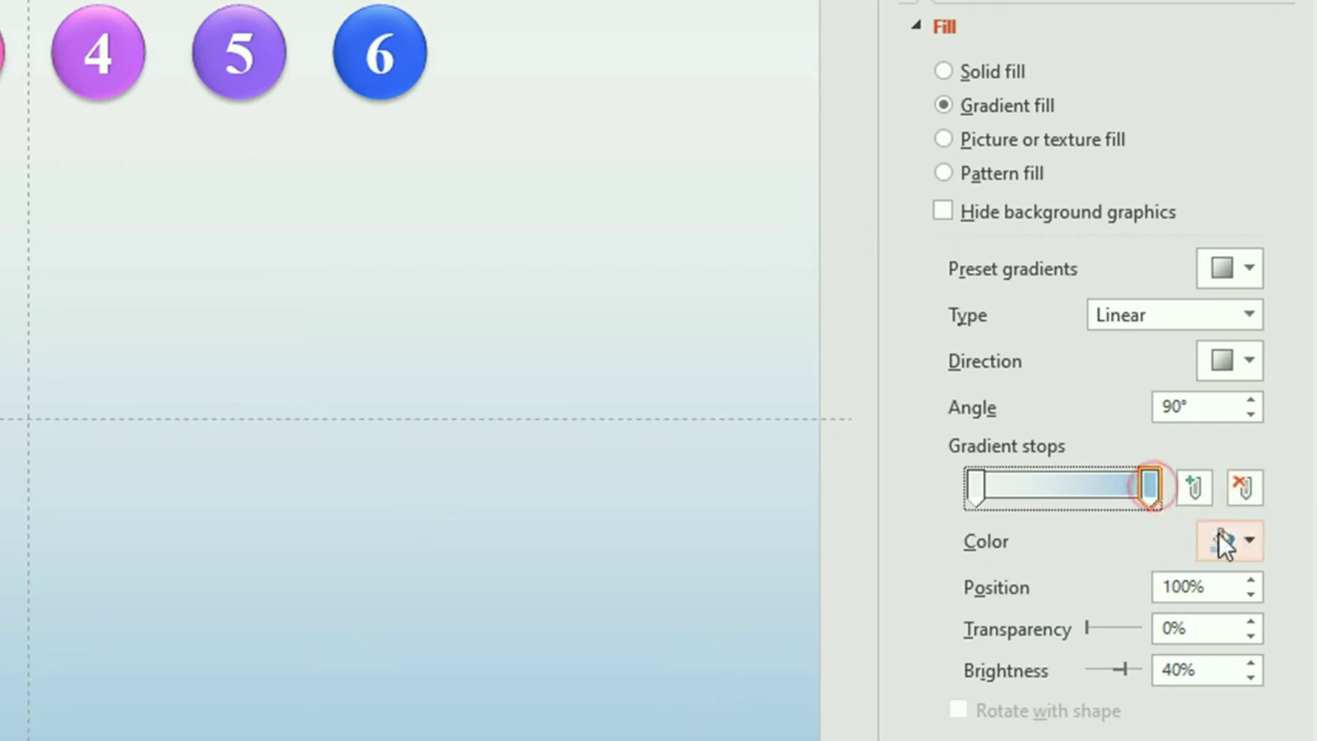
{"action": "left_click", "coordinate": [1244, 539]}
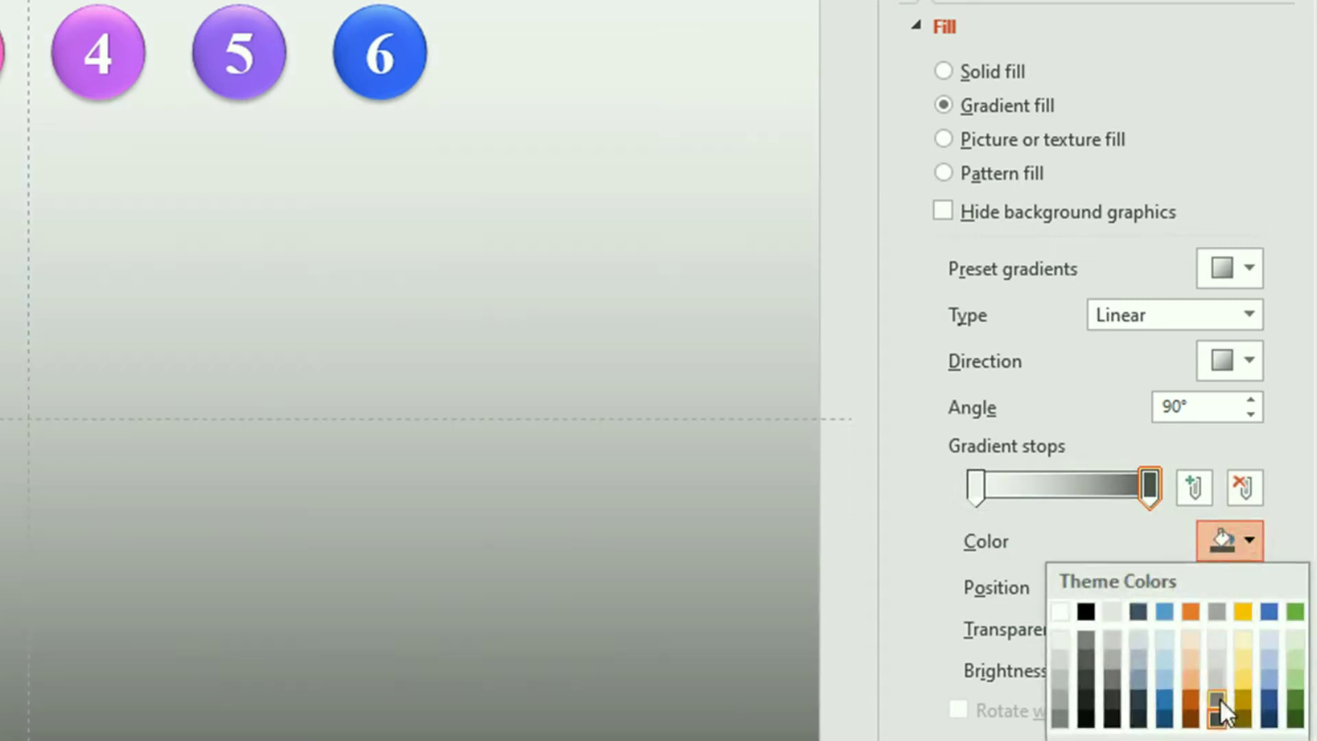
{"action": "left_click", "coordinate": [1221, 700]}
{"action": "left_click", "coordinate": [977, 489]}
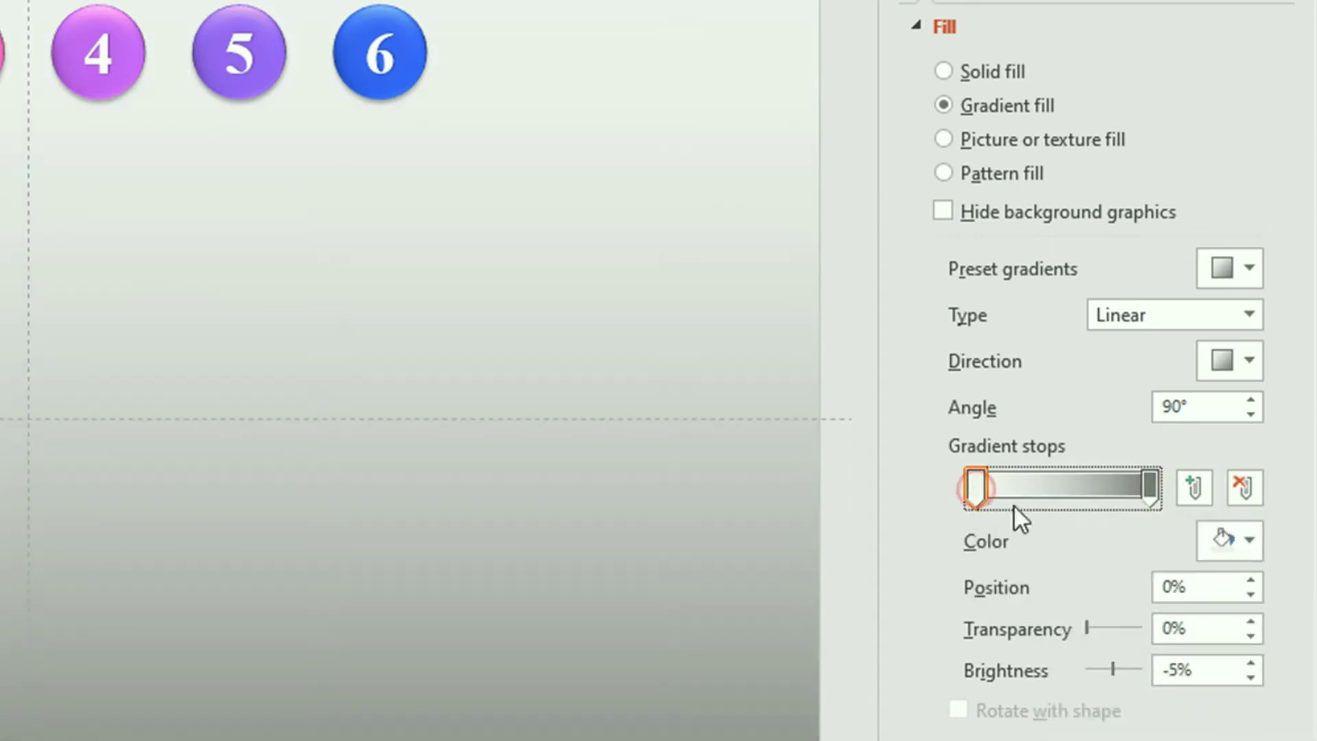
{"action": "left_click", "coordinate": [1255, 545]}
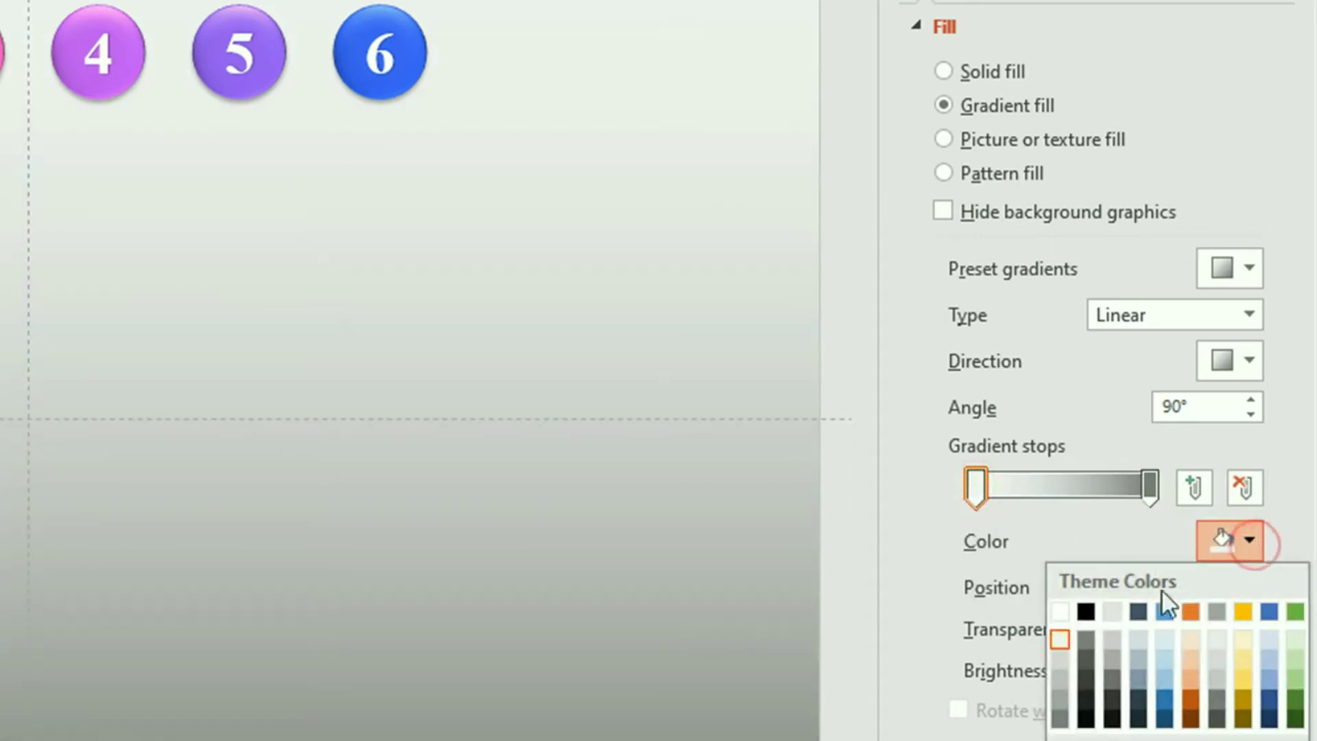
{"action": "left_click", "coordinate": [1060, 641]}
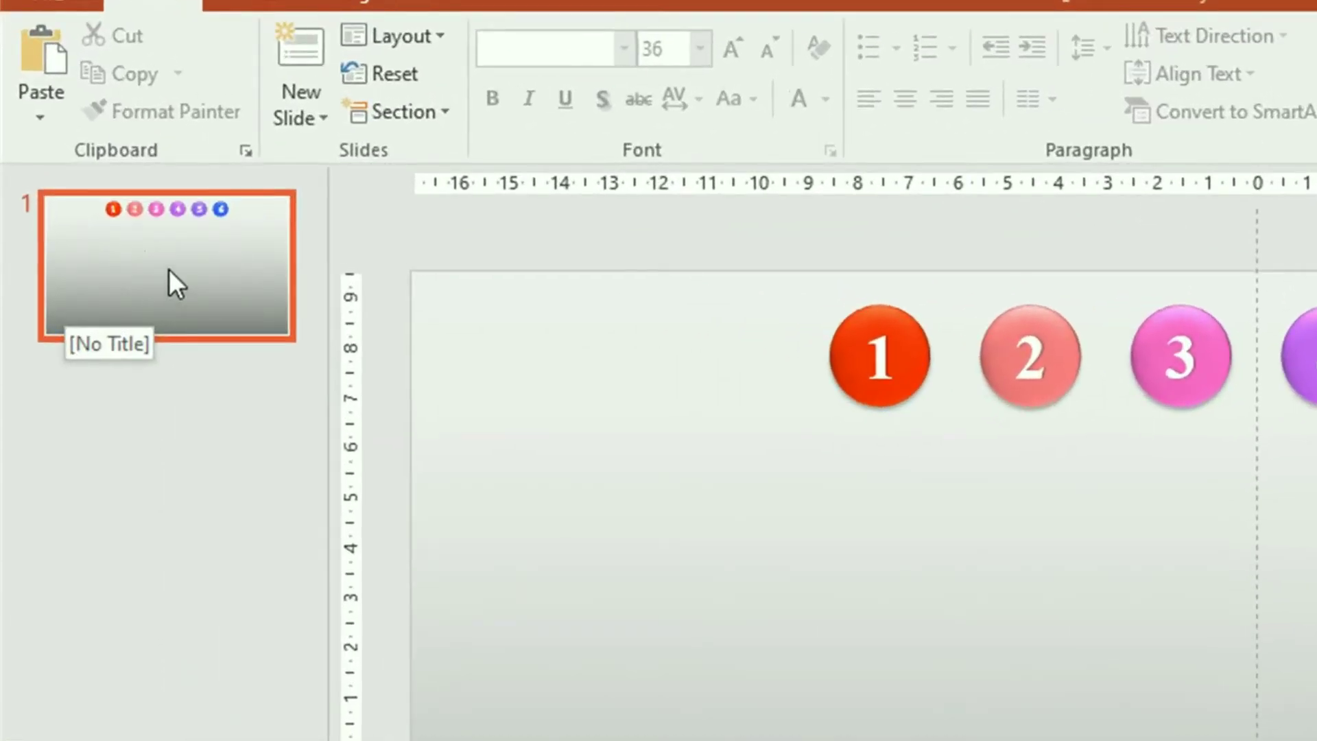
Duplicate slide 1 from its thumbnail's context menu to make slide 2.
{"action": "right_click", "coordinate": [136, 257]}
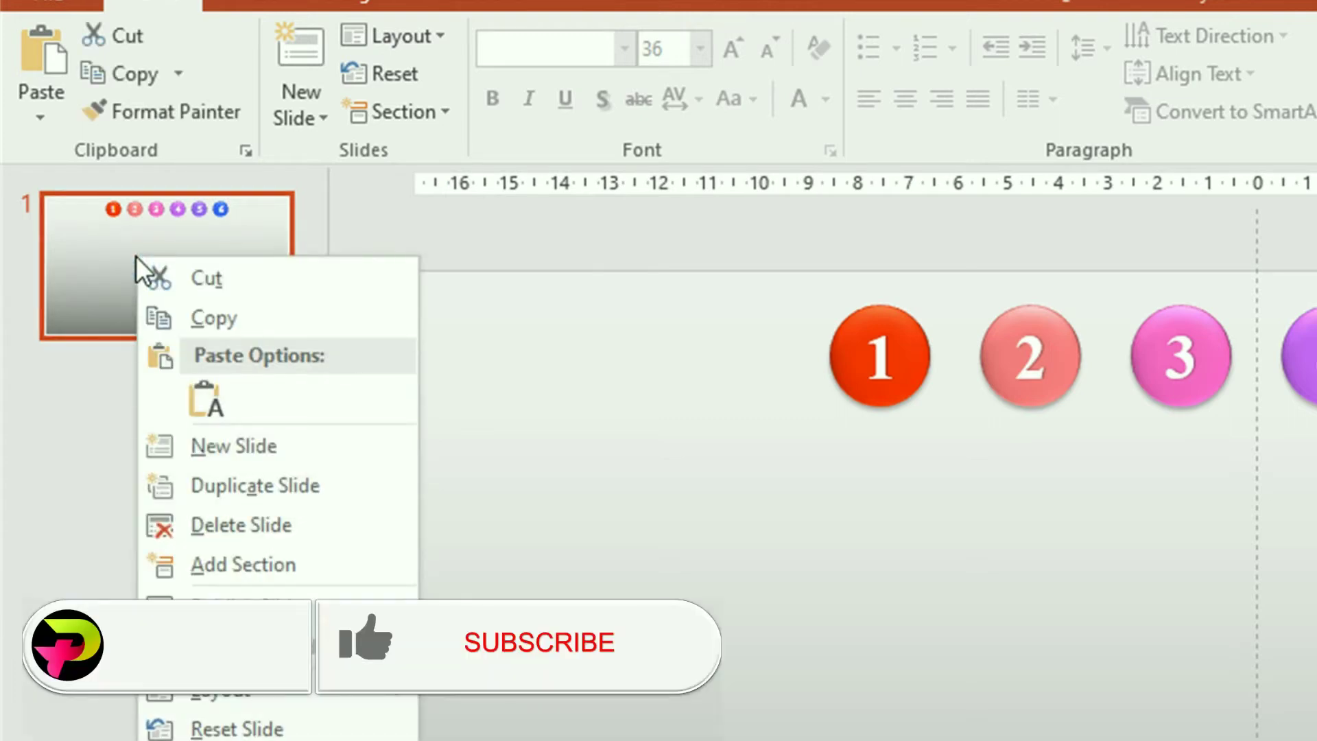
{"action": "left_click", "coordinate": [250, 482]}
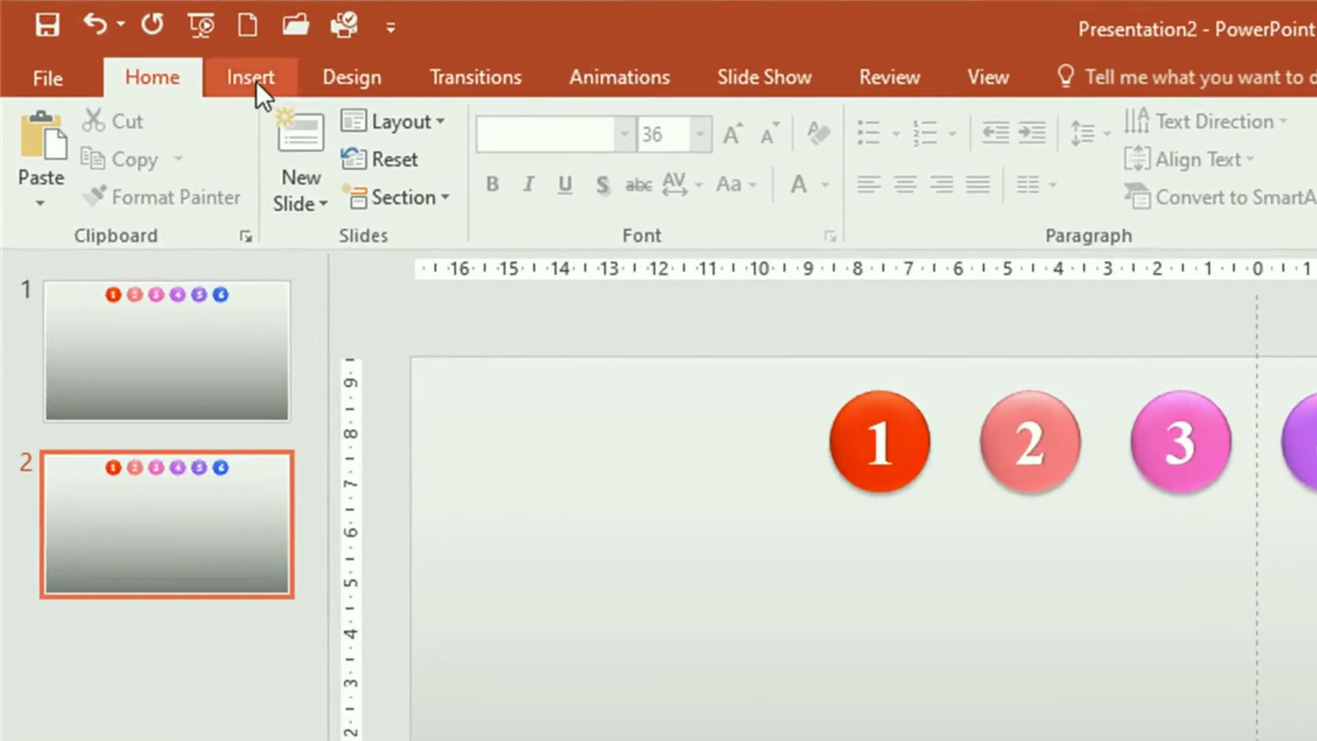
Draw a Round Same Side Corner Rectangle below the buttons, extended to the left edge and raised slightly.
{"action": "left_click", "coordinate": [249, 76]}
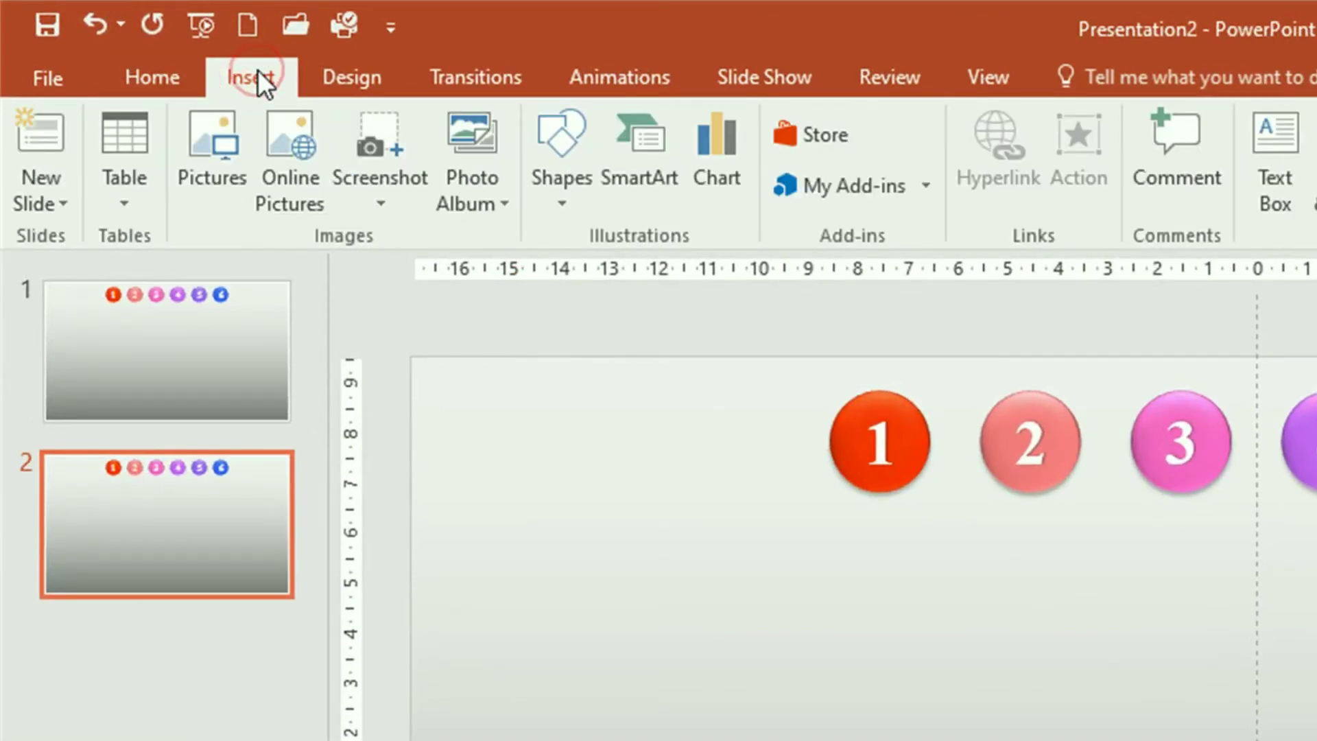
{"action": "left_click", "coordinate": [565, 162]}
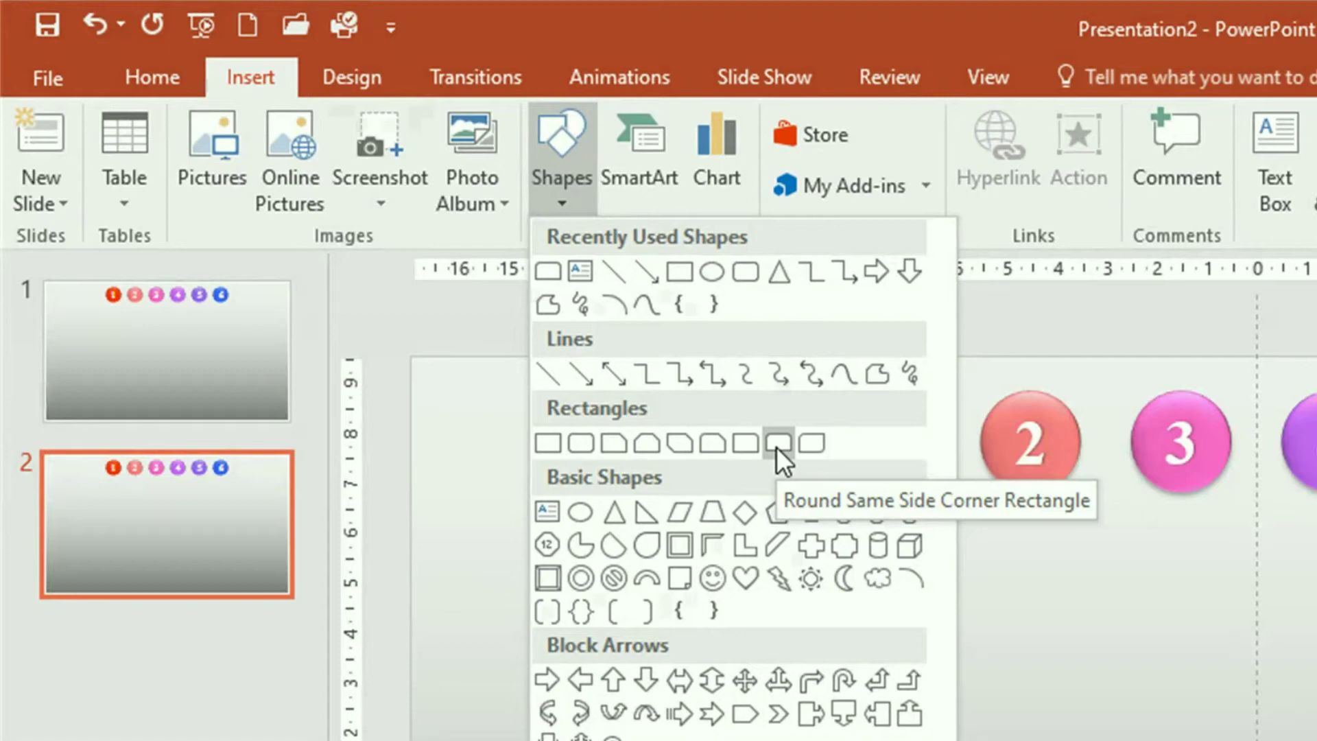
{"action": "left_click", "coordinate": [776, 447]}
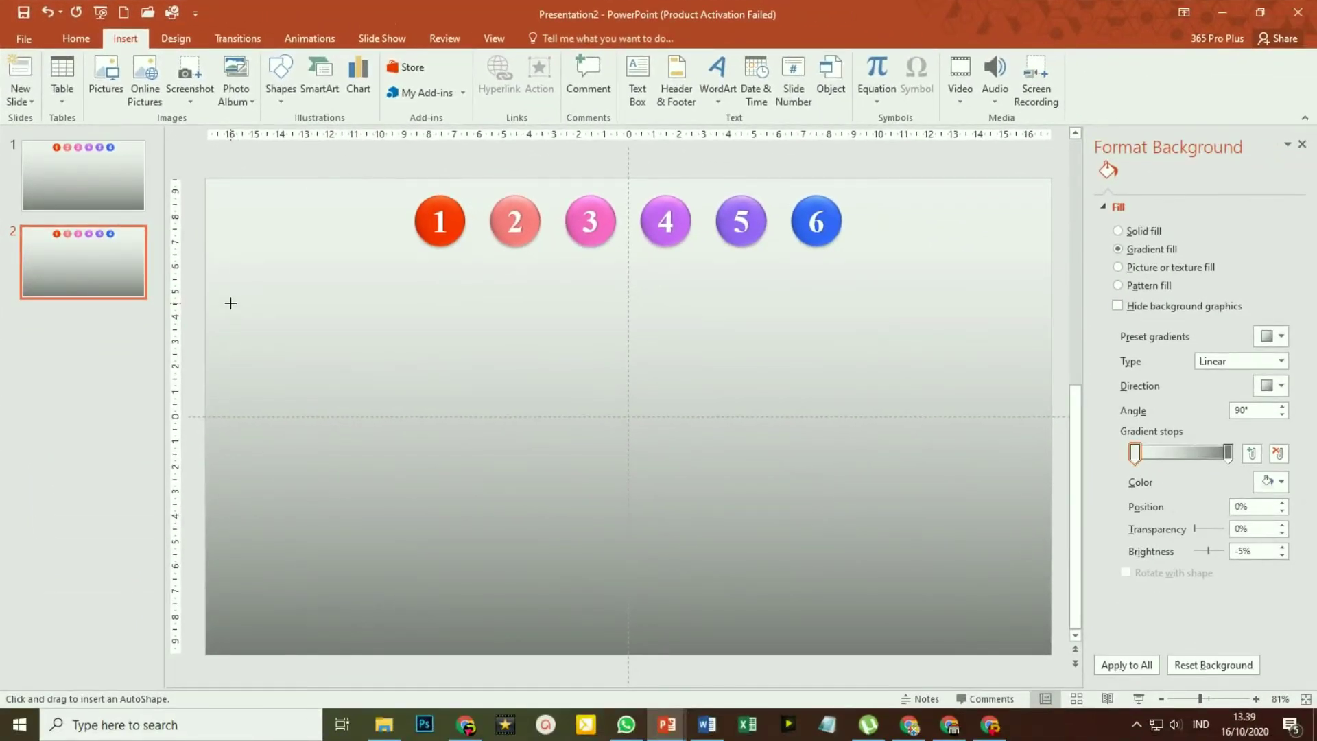
{"action": "mouse_move", "coordinate": [231, 270]}
{"action": "left_mouse_down"}
{"action": "mouse_move", "coordinate": [875, 610]}
{"action": "mouse_move", "coordinate": [1038, 659]}
{"action": "left_mouse_up"}
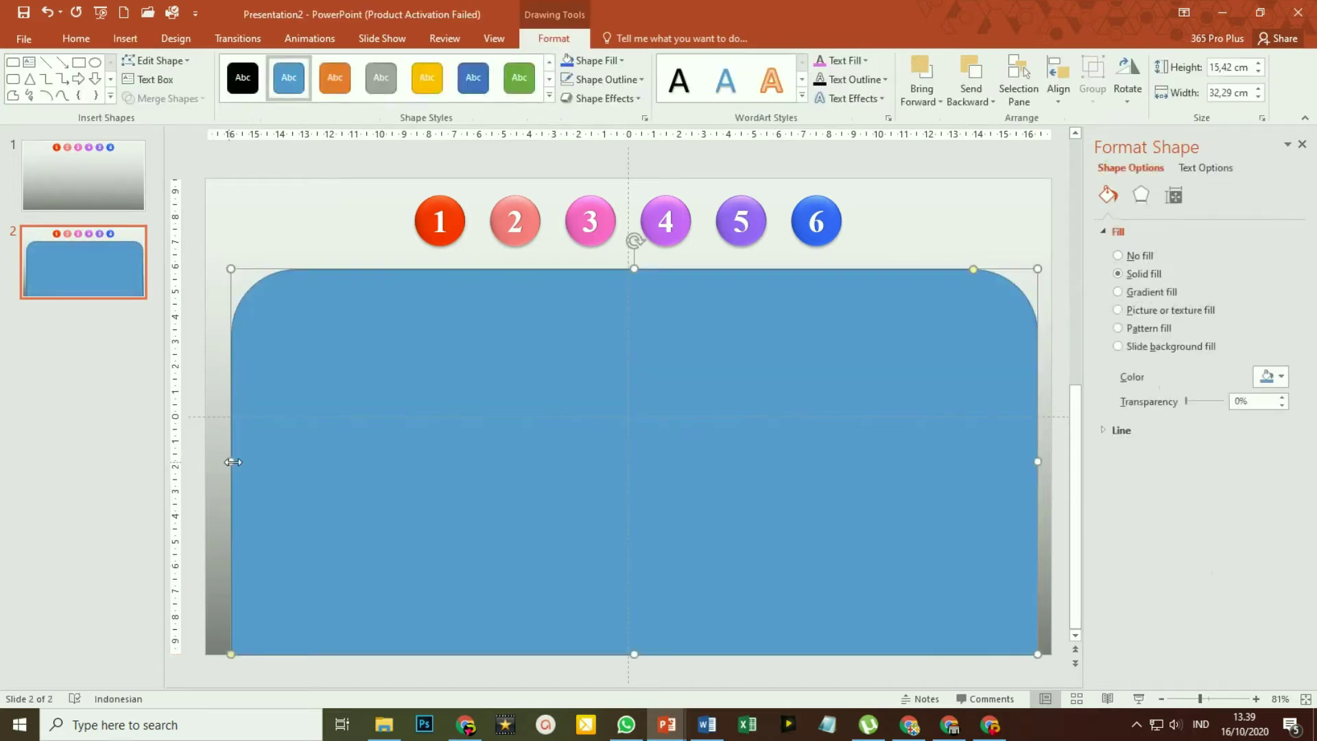
{"action": "left_click_drag", "start_coordinate": [231, 461], "coordinate": [215, 461]}
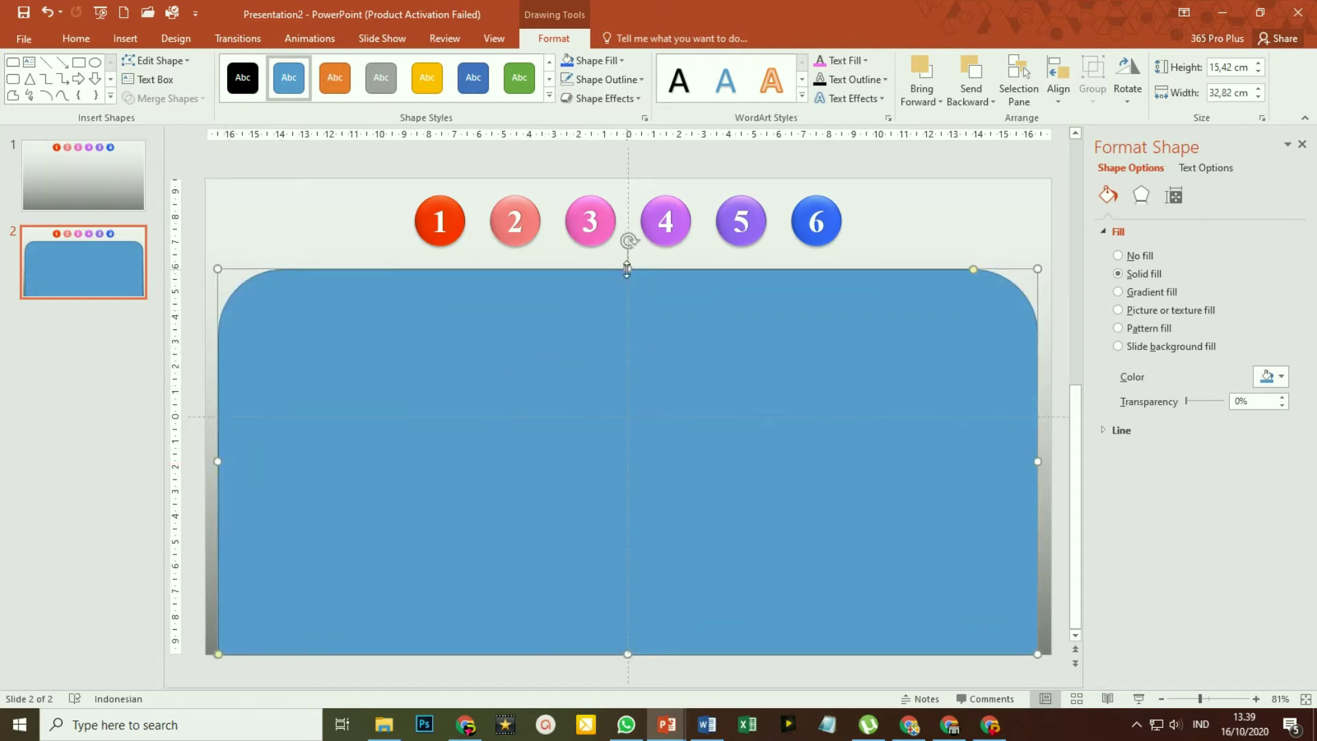
{"action": "left_click_drag", "start_coordinate": [629, 269], "coordinate": [627, 261]}
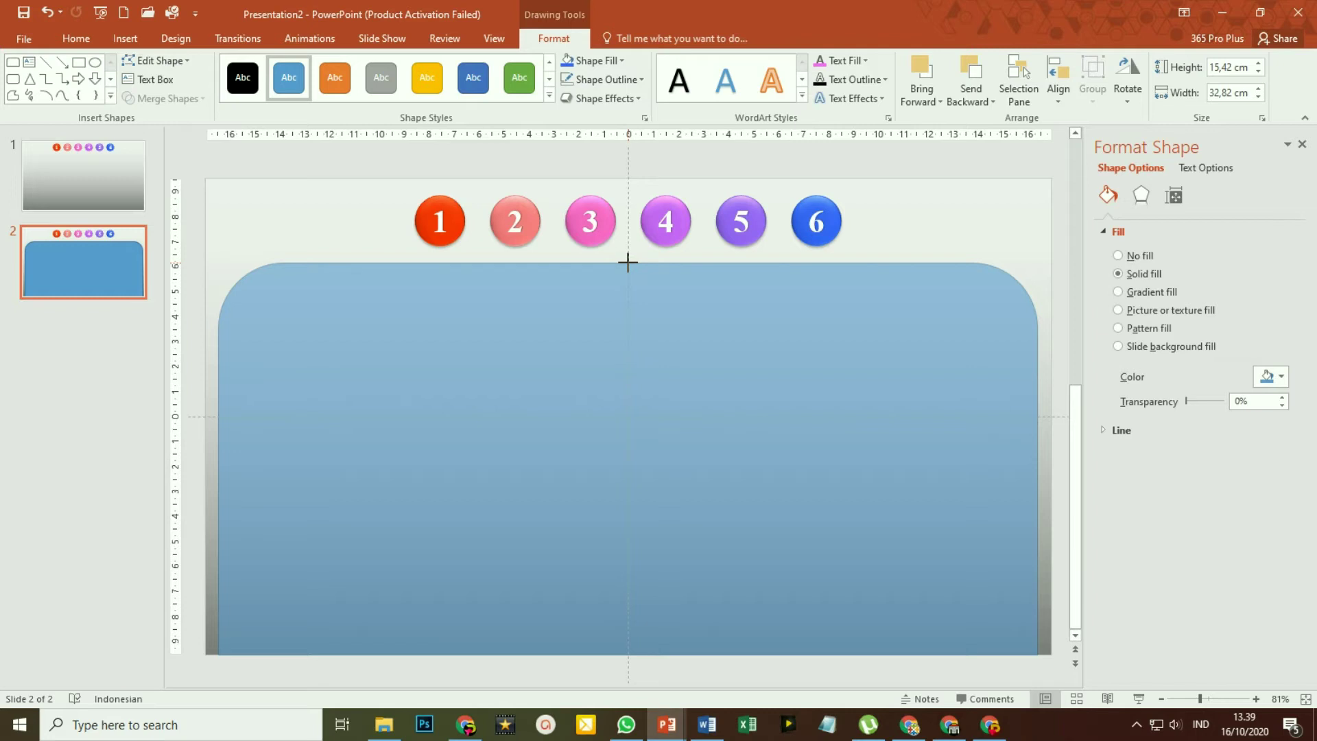
{"action": "left_click_drag", "start_coordinate": [628, 261], "coordinate": [628, 262]}
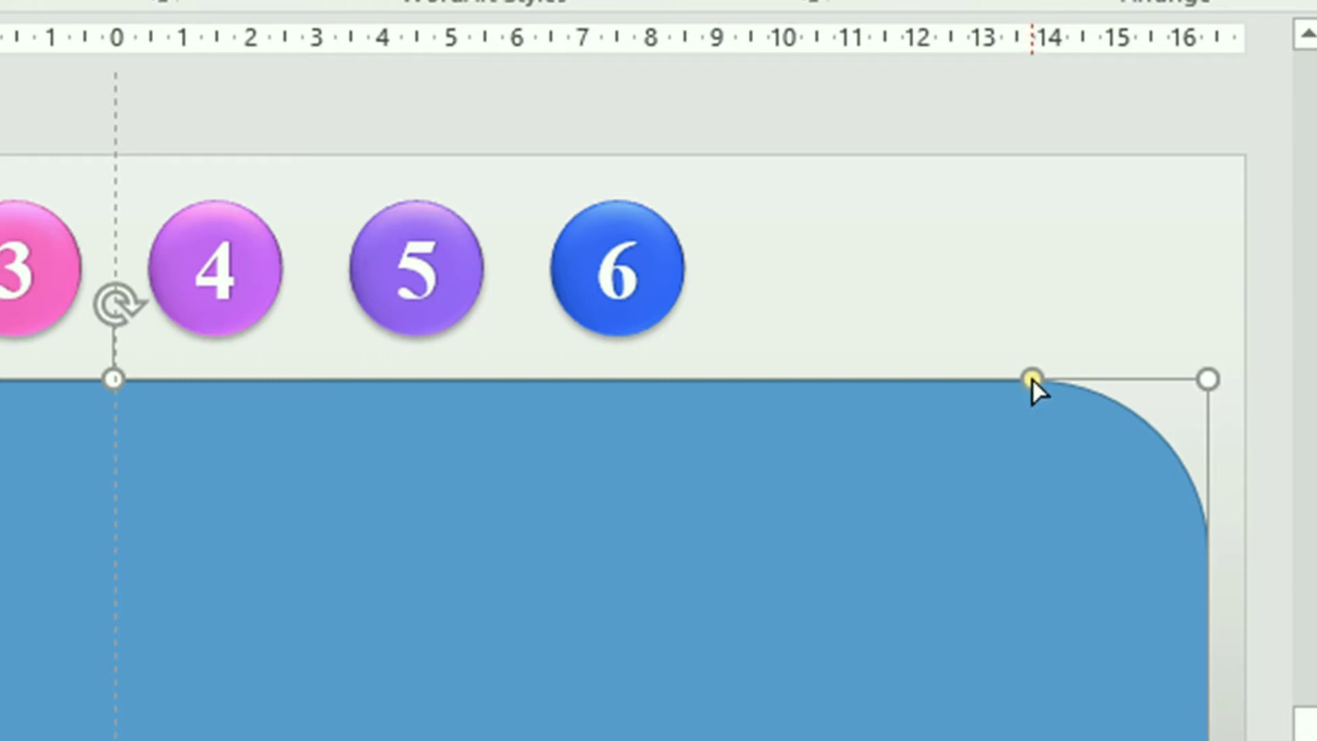
Reduce the tab's top-corner rounding and give it no outline.
{"action": "left_click_drag", "start_coordinate": [1035, 377], "coordinate": [1063, 379]}
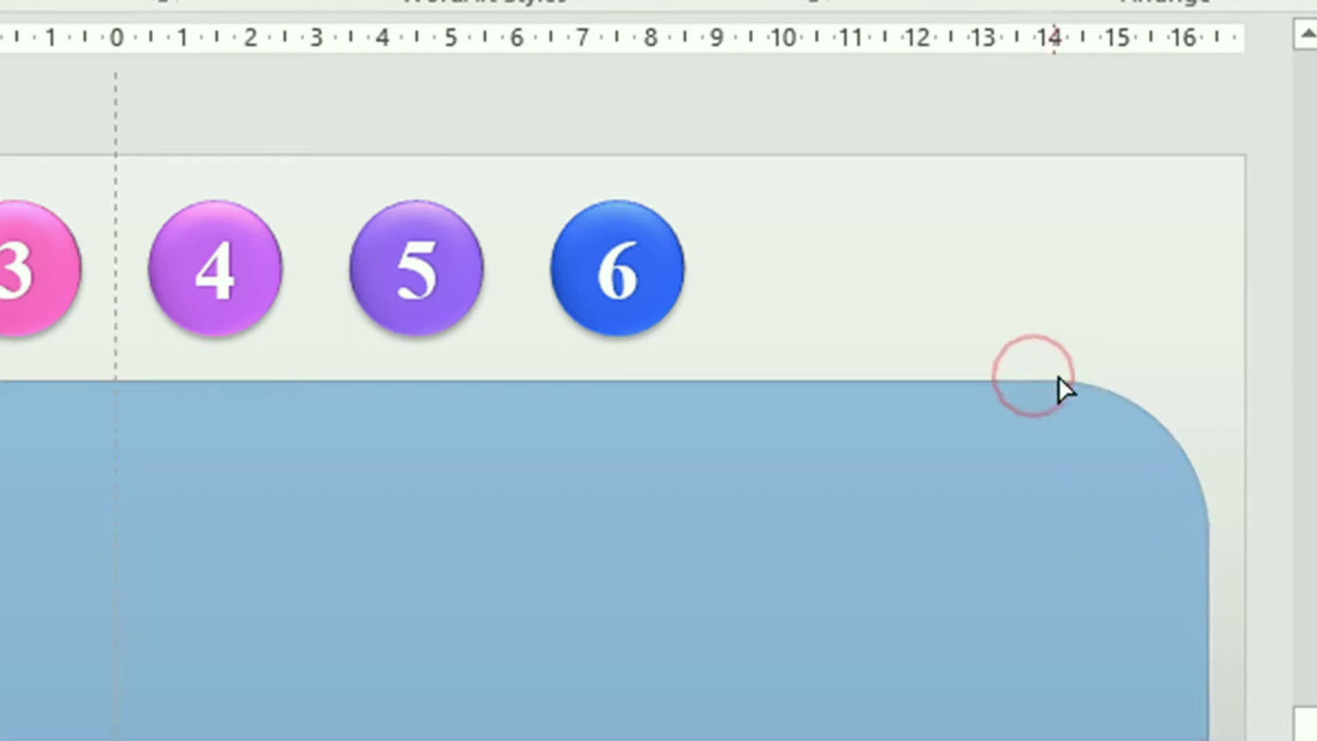
{"action": "left_click_drag", "start_coordinate": [1064, 379], "coordinate": [1105, 379]}
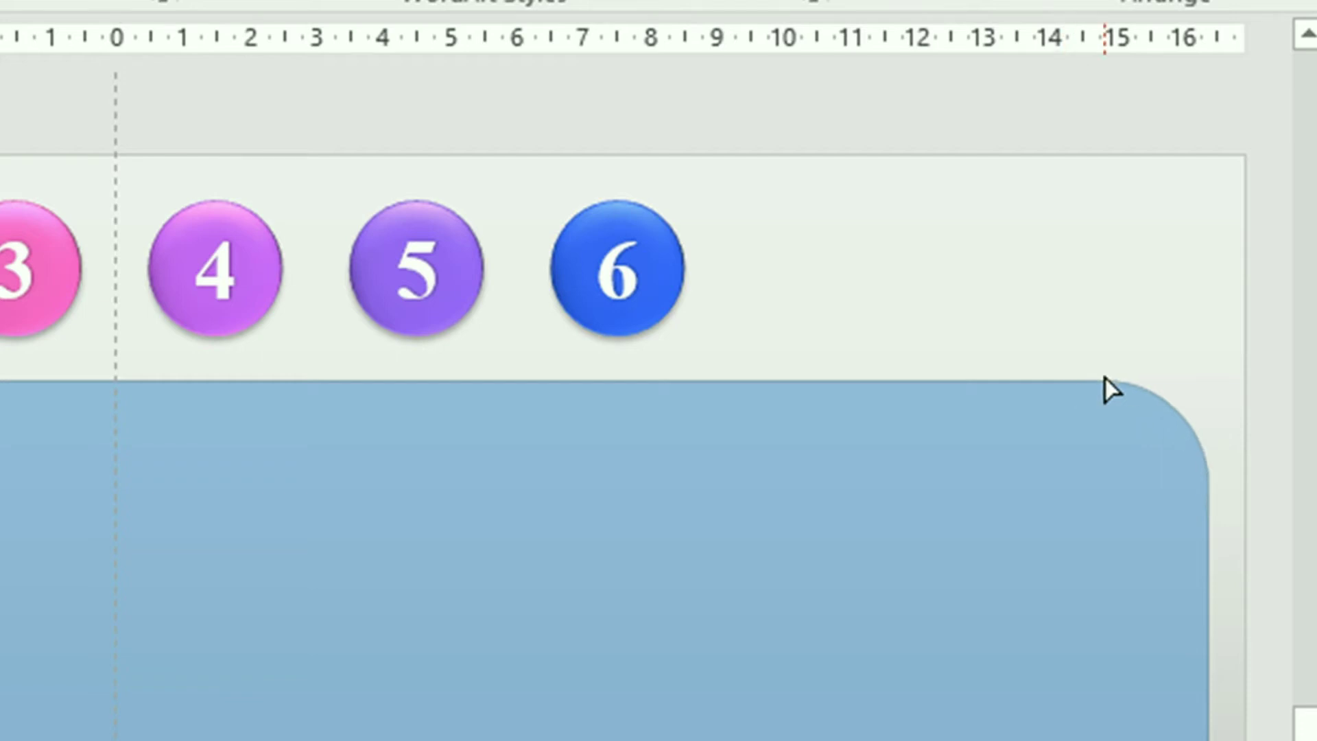
{"action": "left_click", "coordinate": [1105, 379]}
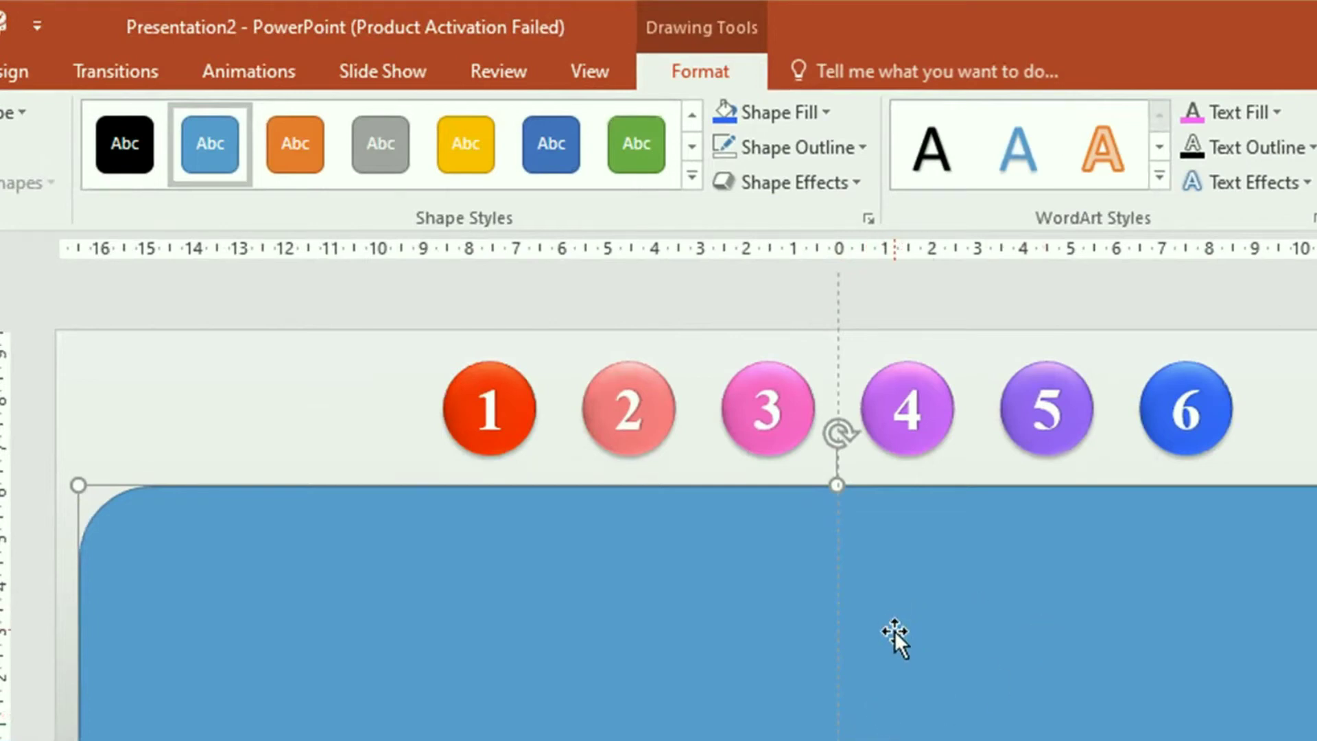
{"action": "left_click", "coordinate": [864, 147]}
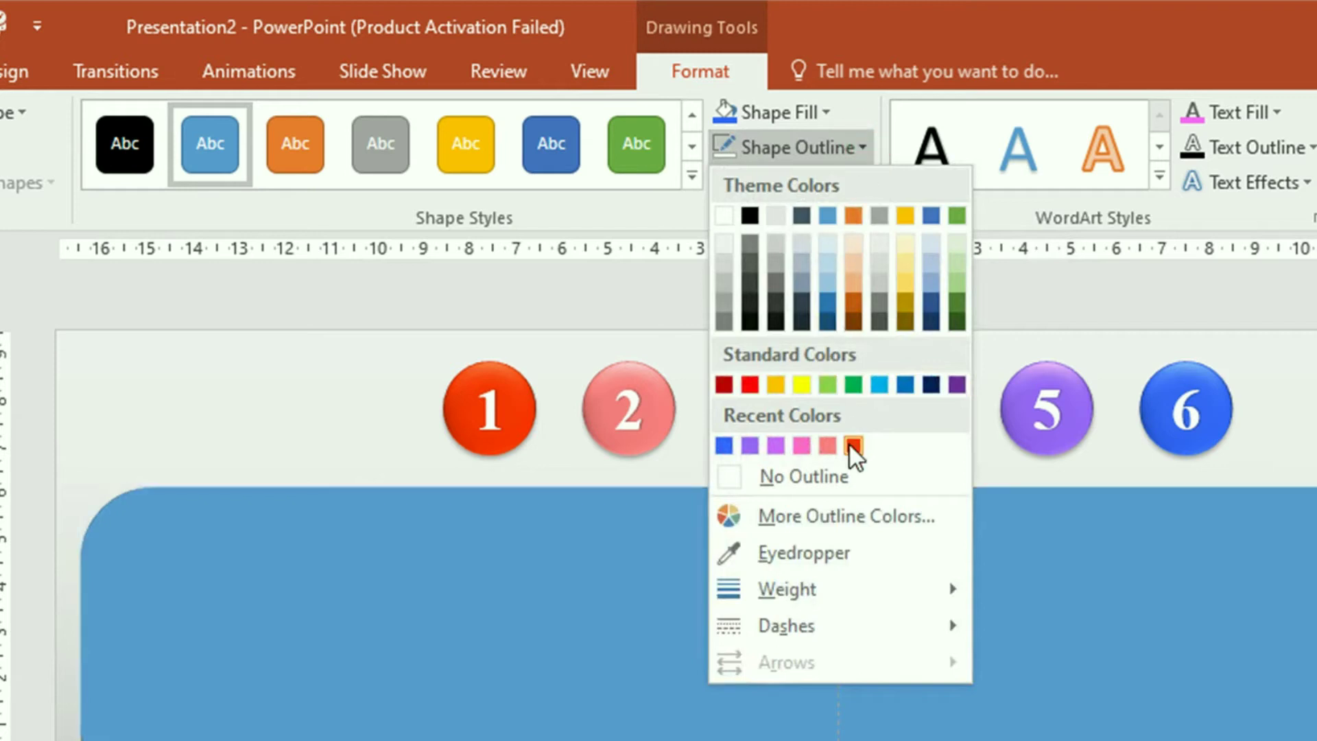
{"action": "left_click", "coordinate": [846, 479]}
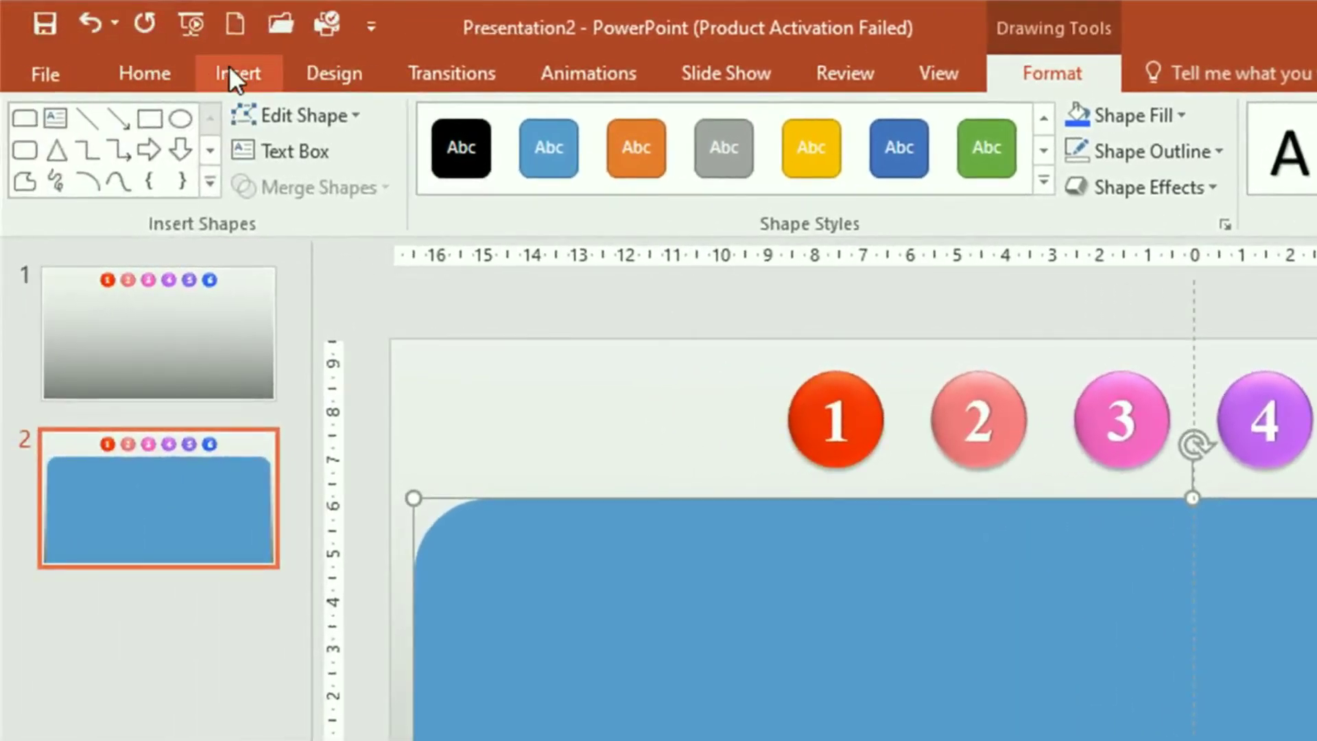
Draw an oval near the tab's top edge and size it to 3,5 cm by 3,5 cm.
{"action": "left_click", "coordinate": [233, 72]}
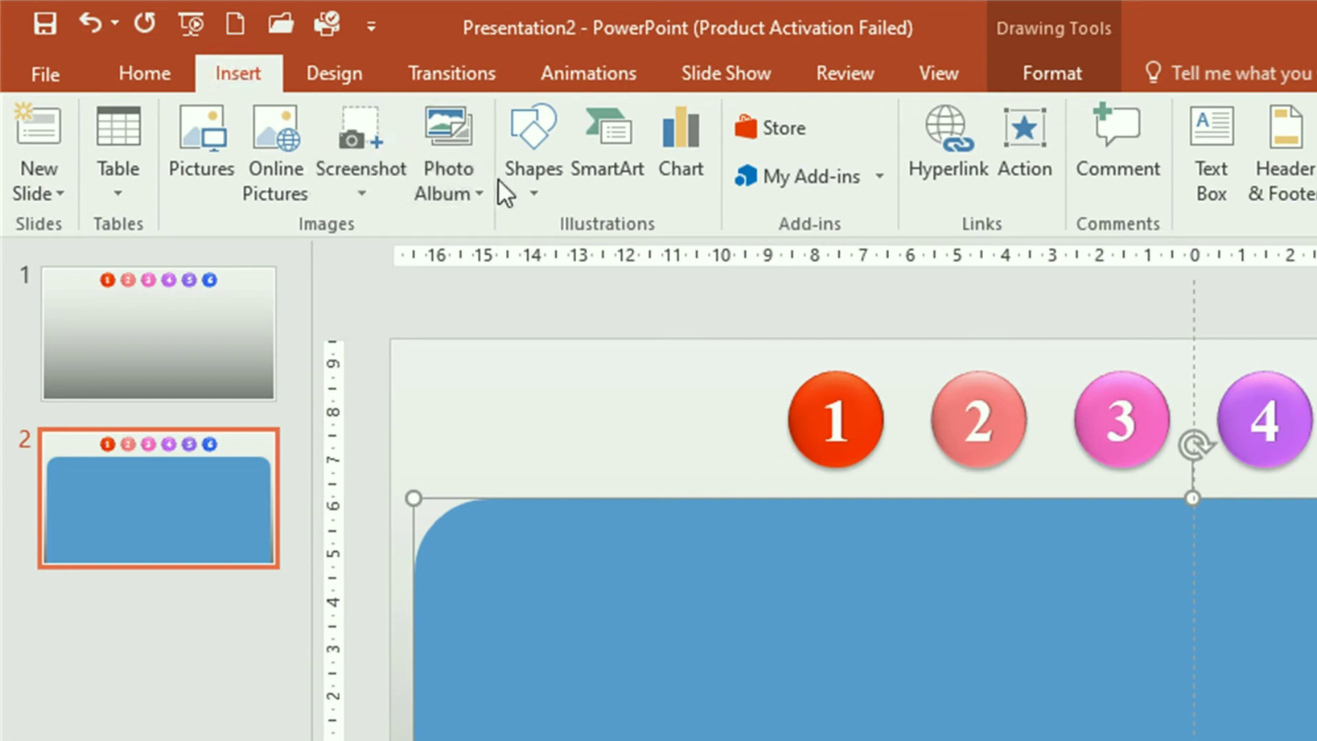
{"action": "left_click", "coordinate": [531, 191]}
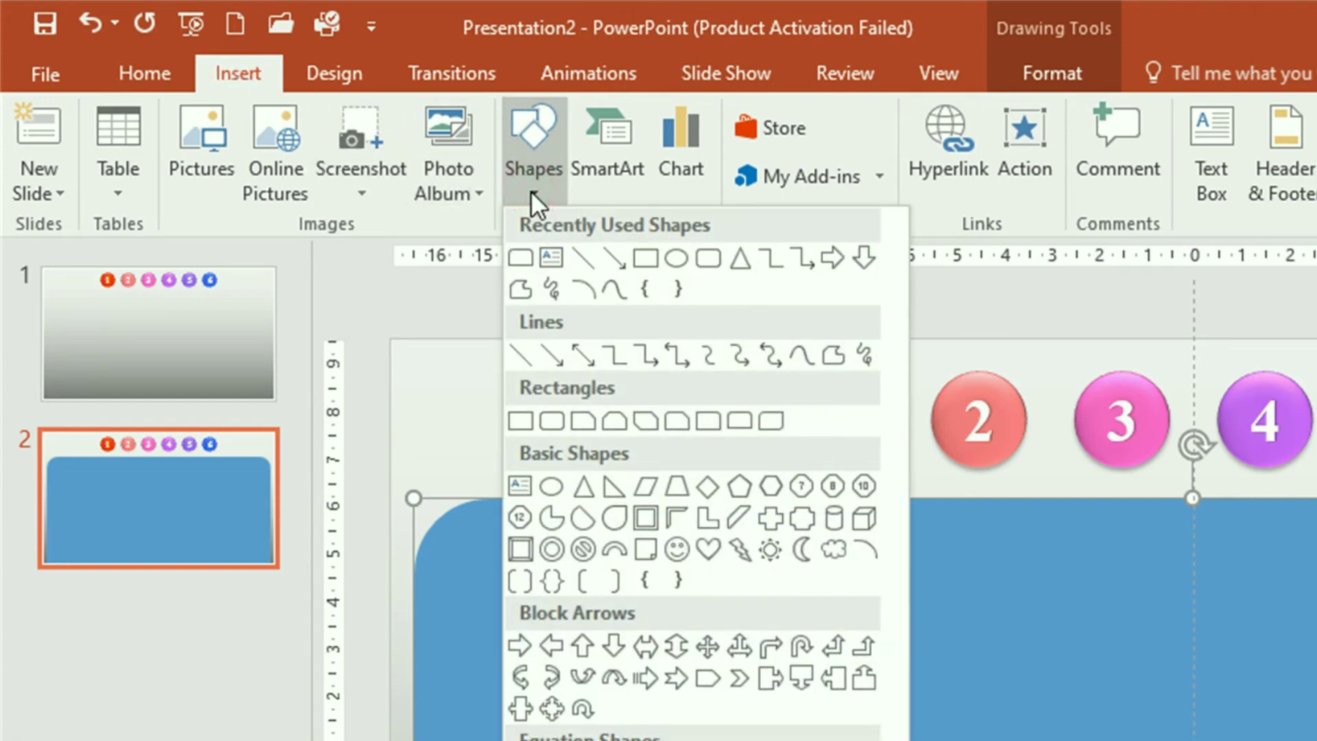
{"action": "left_click", "coordinate": [557, 491]}
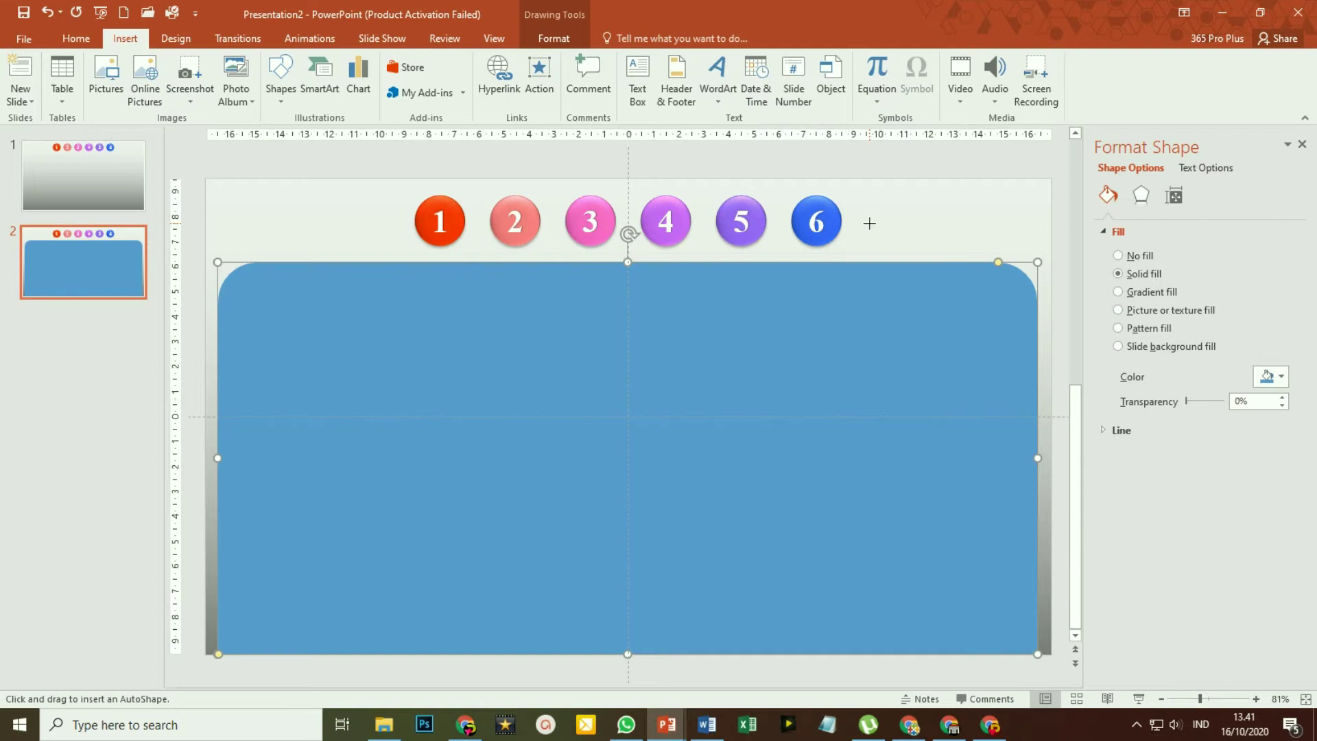
{"action": "left_click_drag", "start_coordinate": [869, 223], "coordinate": [938, 315]}
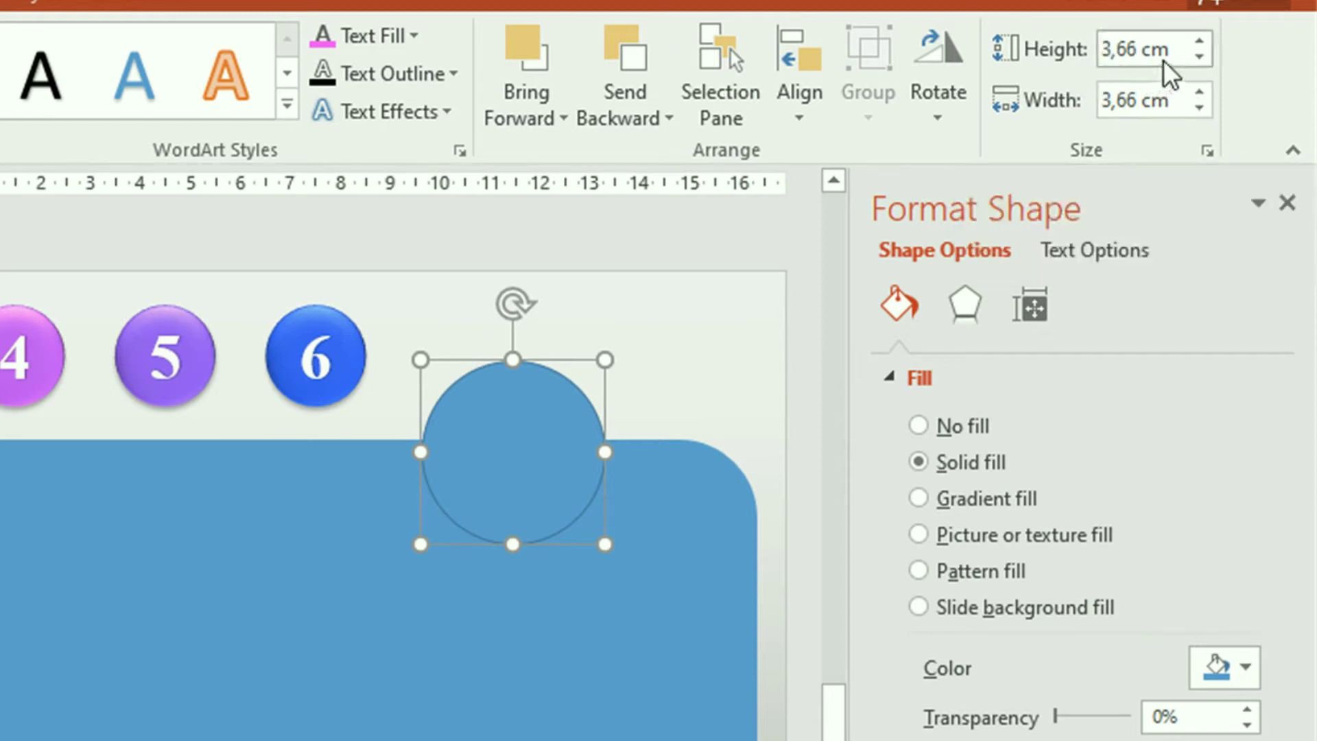
{"action": "left_click", "coordinate": [1199, 56]}
{"action": "left_click", "coordinate": [1199, 58]}
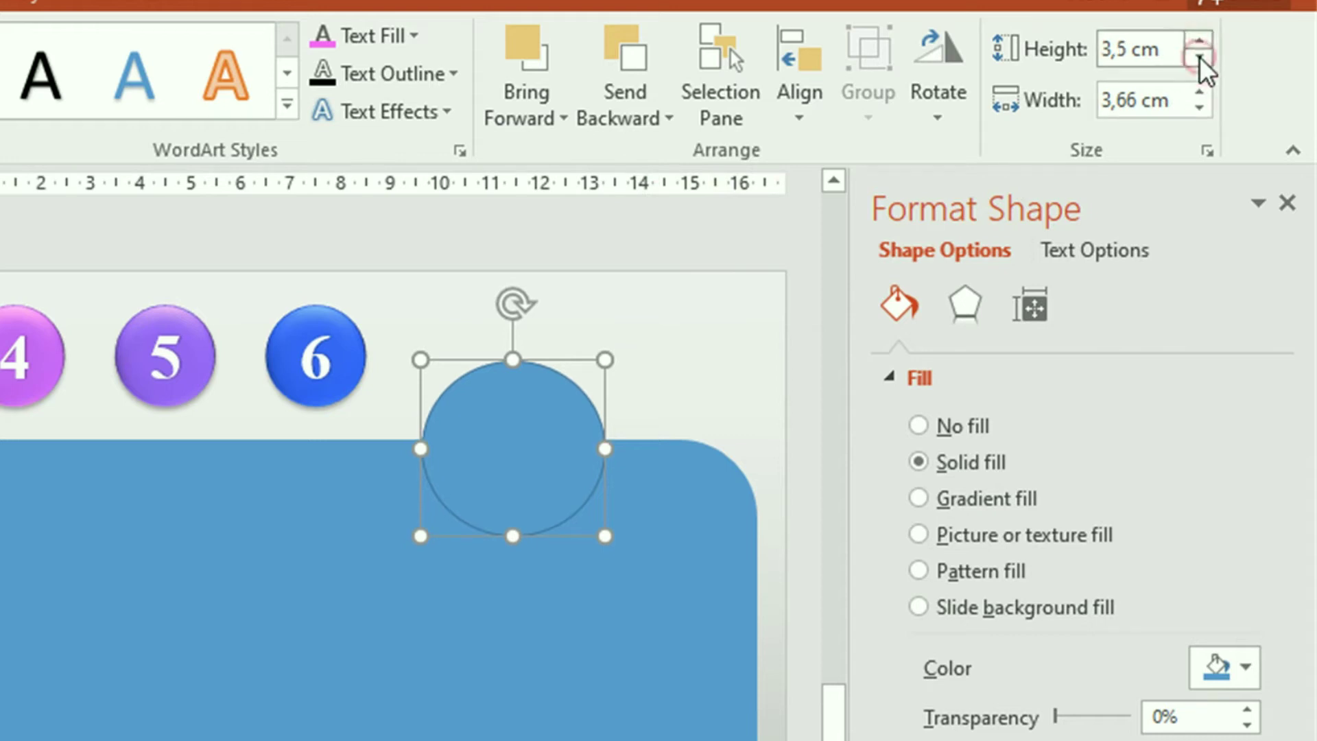
{"action": "left_click", "coordinate": [1199, 108]}
{"action": "left_click", "coordinate": [1200, 108]}
{"action": "left_click", "coordinate": [1199, 108]}
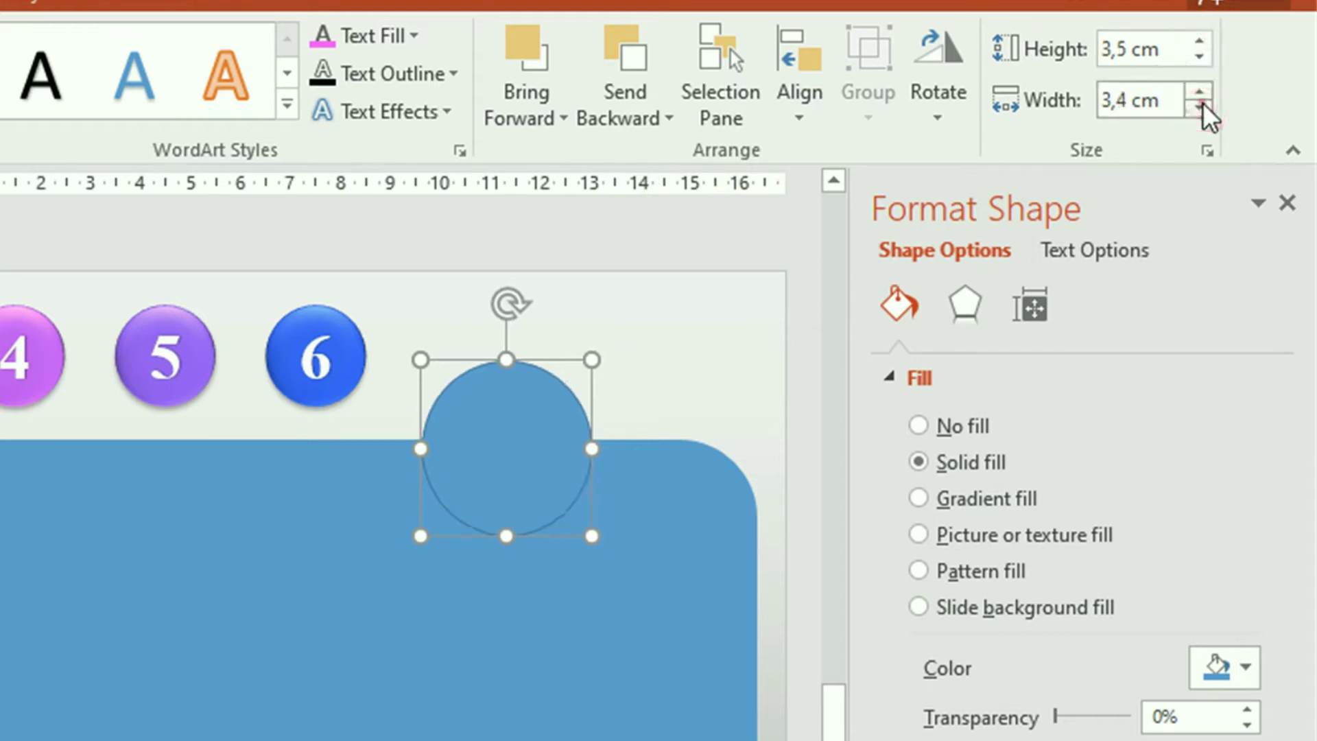
{"action": "left_click", "coordinate": [1199, 92]}
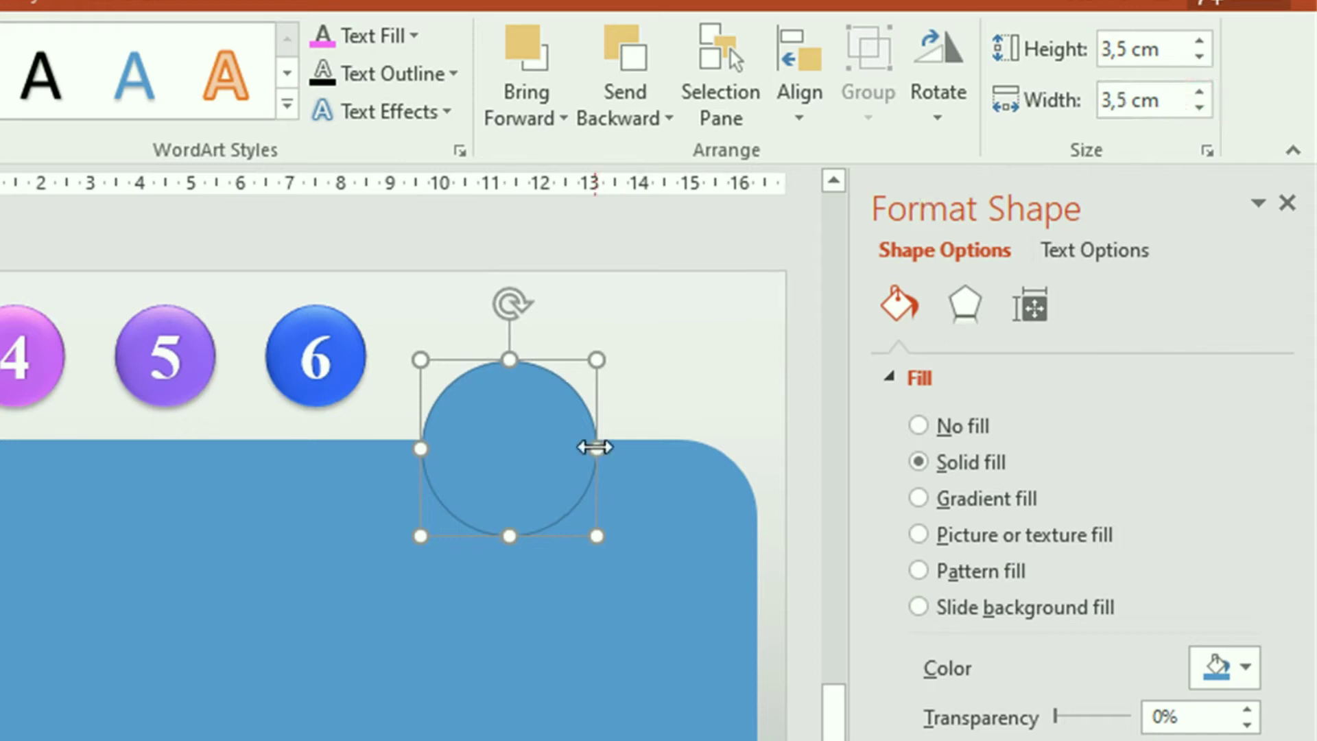
Remove the circle's outline and position it on the blue panel's top edge beneath button 1.
{"action": "mouse_move", "coordinate": [542, 447]}
{"action": "left_mouse_down"}
{"action": "mouse_move", "coordinate": [944, 511]}
{"action": "mouse_move", "coordinate": [1098, 511]}
{"action": "left_mouse_up"}
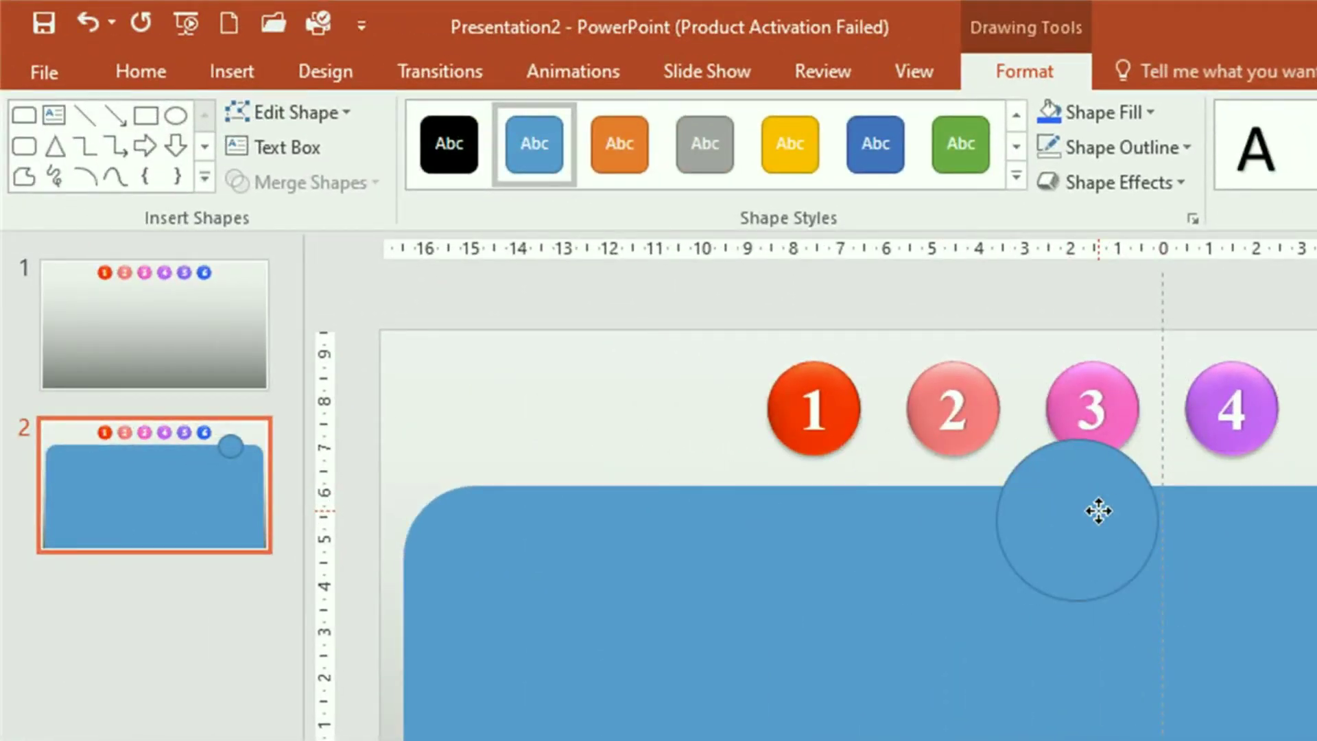
{"action": "left_click", "coordinate": [1187, 147]}
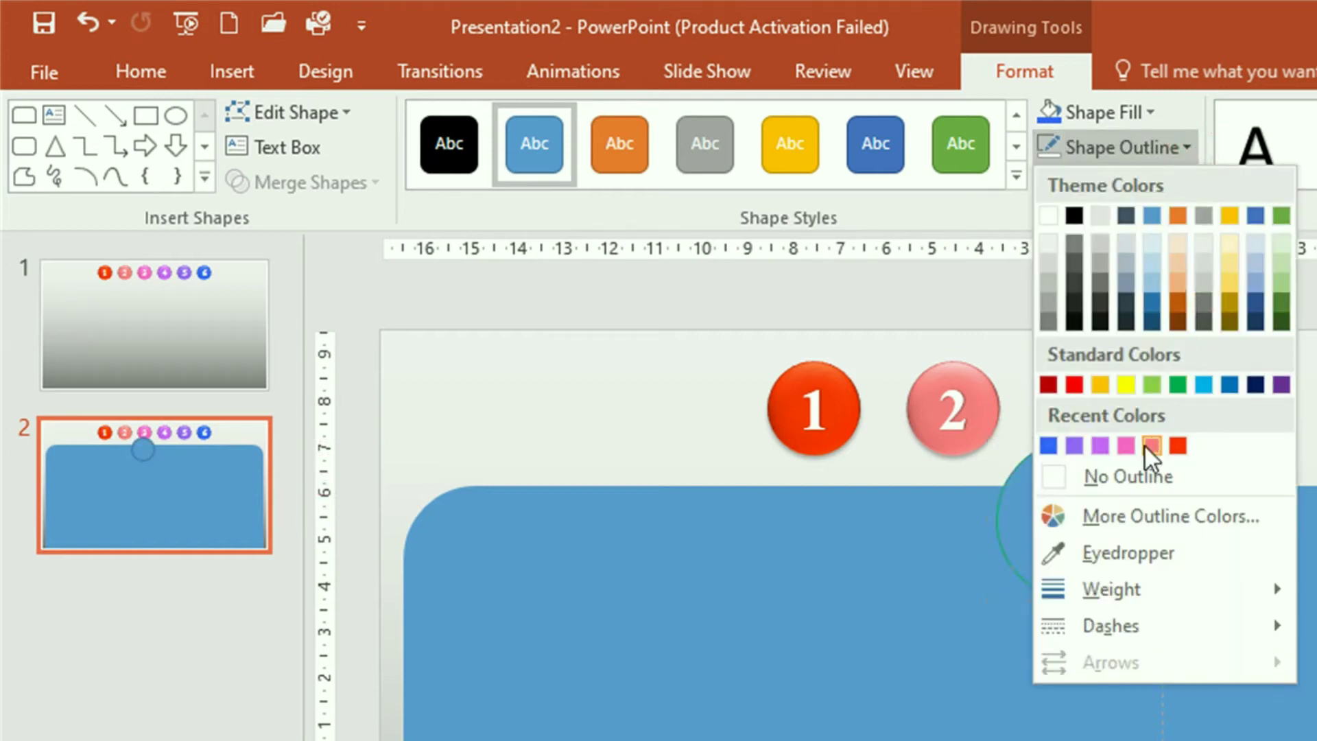
{"action": "left_click", "coordinate": [1138, 476]}
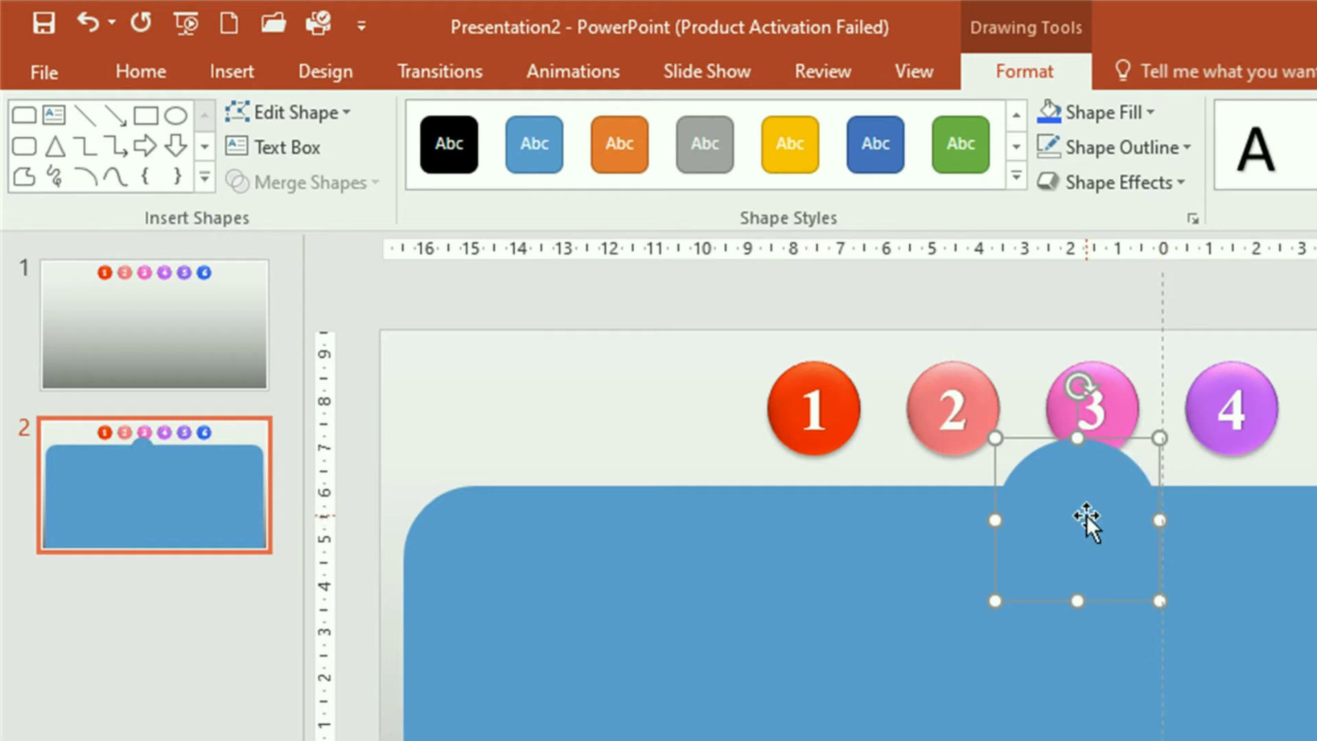
{"action": "mouse_move", "coordinate": [1064, 513]}
{"action": "left_mouse_down"}
{"action": "mouse_move", "coordinate": [594, 487]}
{"action": "mouse_move", "coordinate": [644, 487]}
{"action": "left_mouse_up"}
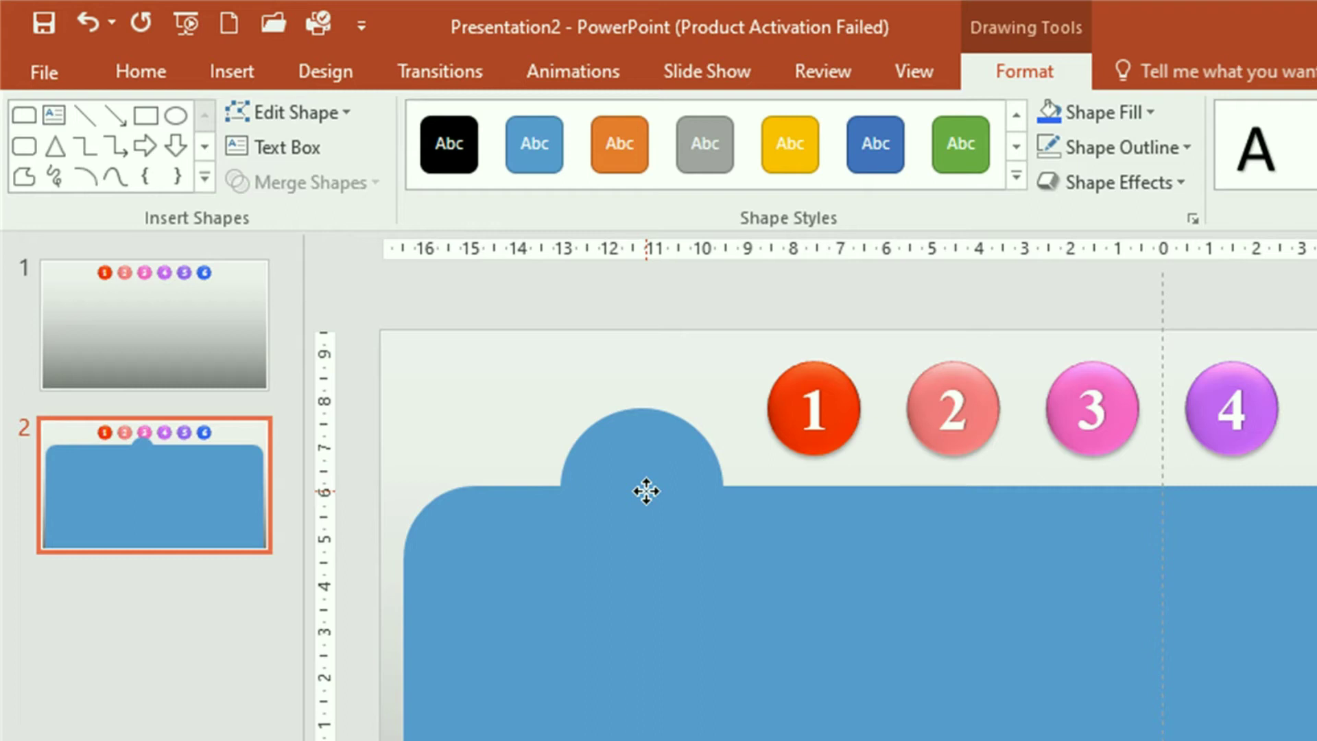
{"action": "left_click_drag", "start_coordinate": [645, 491], "coordinate": [644, 488]}
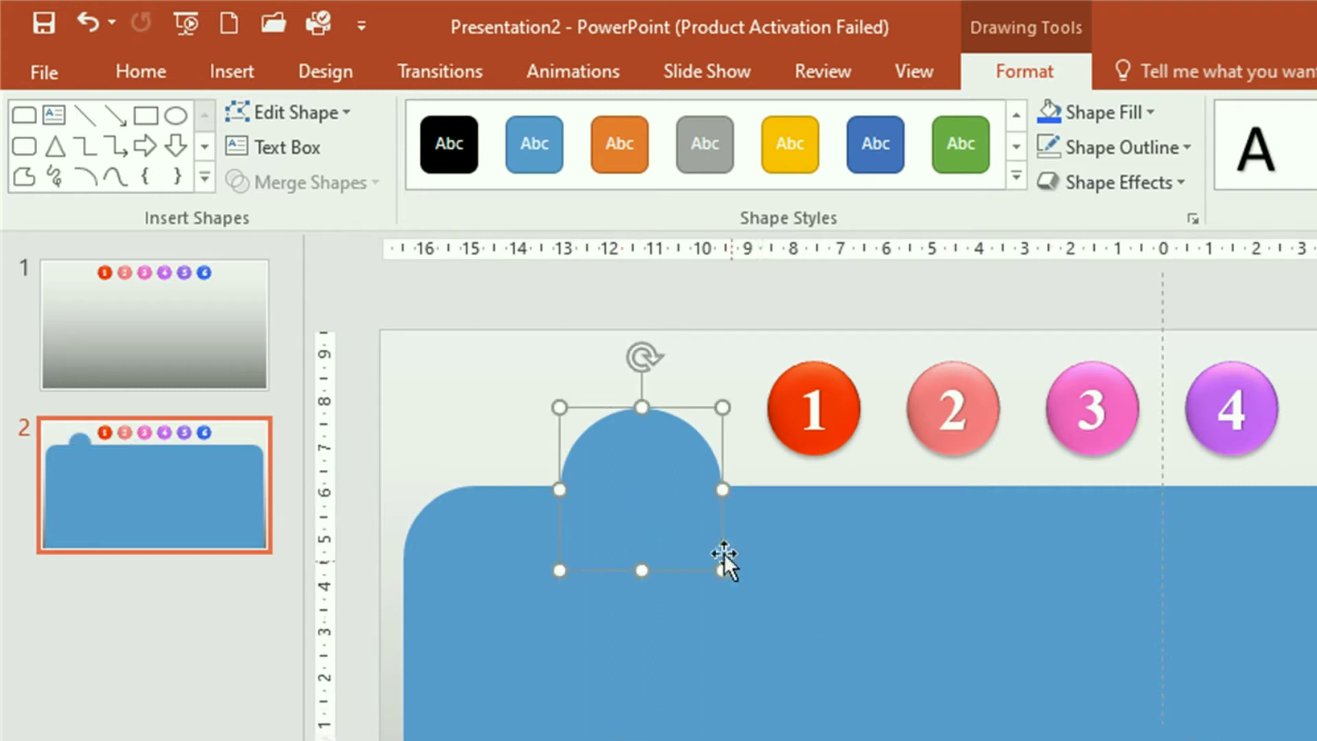
{"action": "key", "text": "Up"}
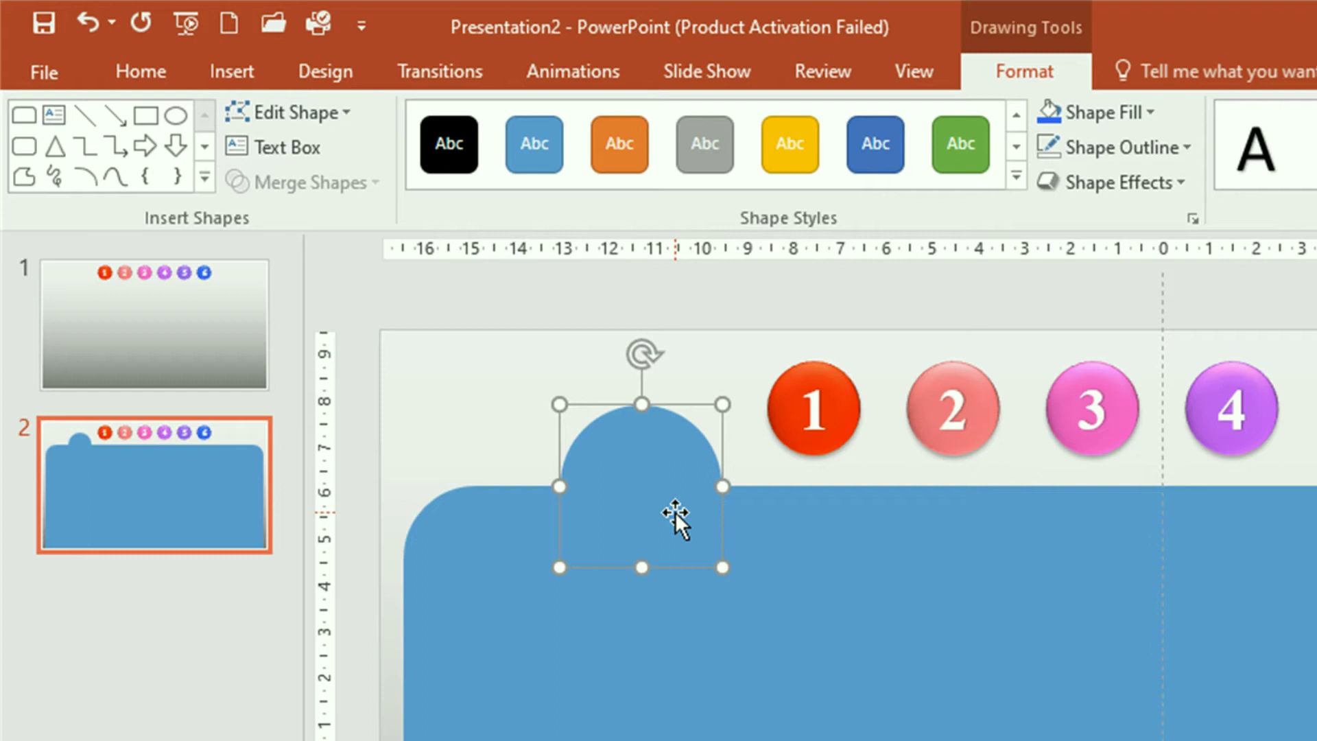
{"action": "key", "text": "Down"}
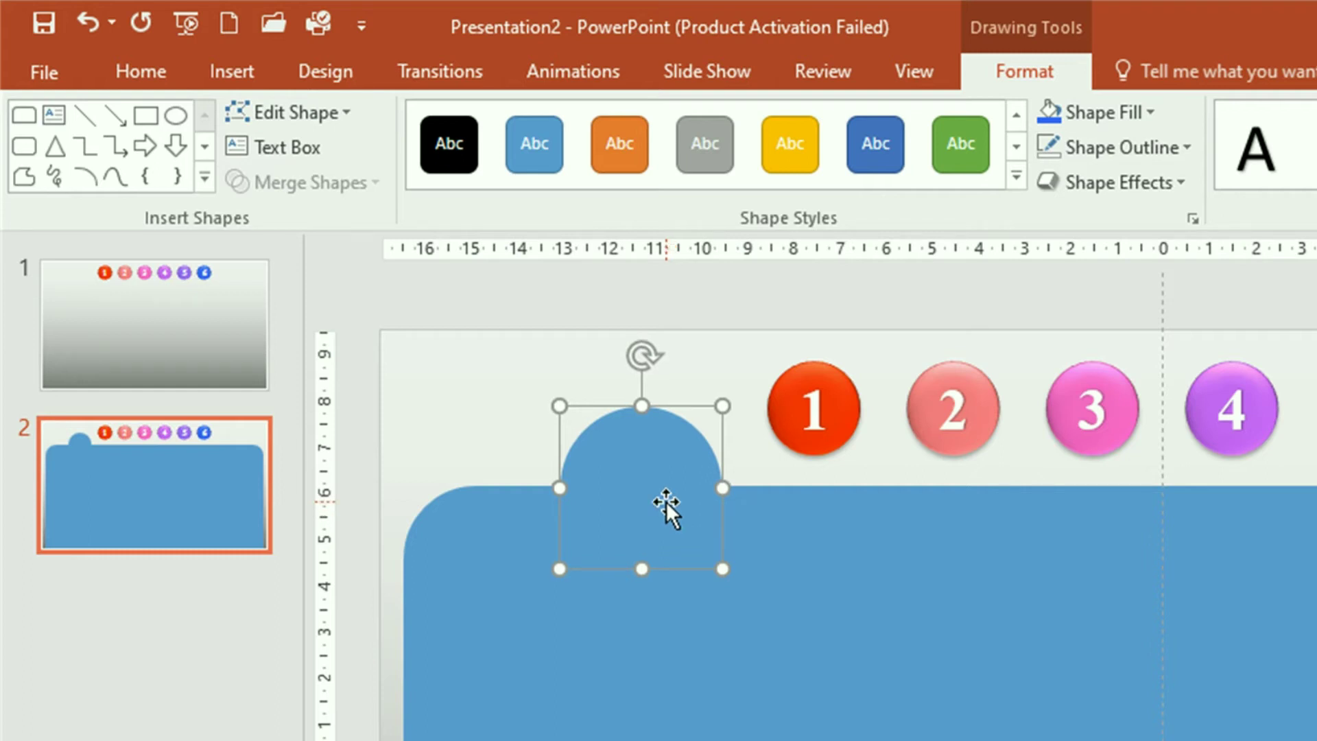
{"action": "key", "text": "Right"}
{"action": "key", "text": "Right"}
{"action": "key", "text": "Right"}
{"action": "key", "text": "Right"}
{"action": "key", "text": "Right"}
{"action": "key", "text": "Right"}
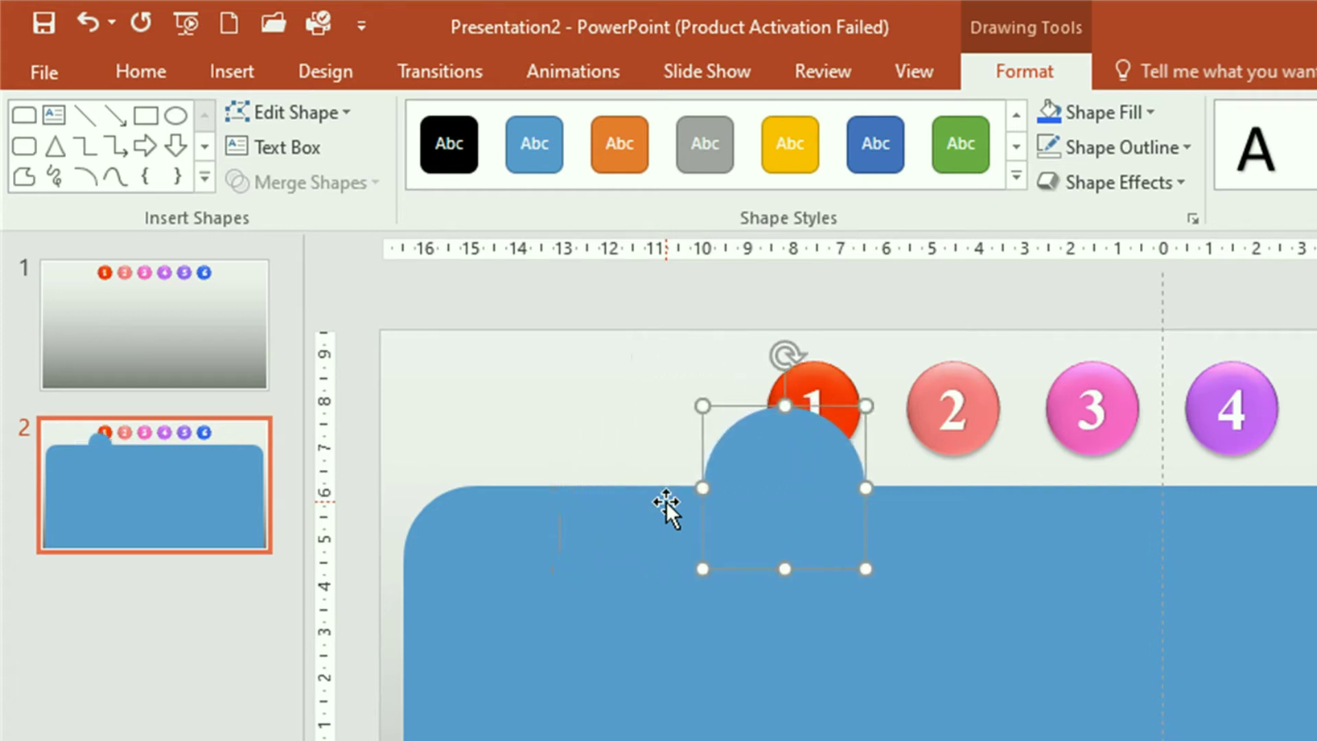
{"action": "key", "text": "Right"}
{"action": "key", "text": "Right"}
{"action": "key", "text": "Right"}
{"action": "key", "text": "Right"}
{"action": "key", "text": "Right"}
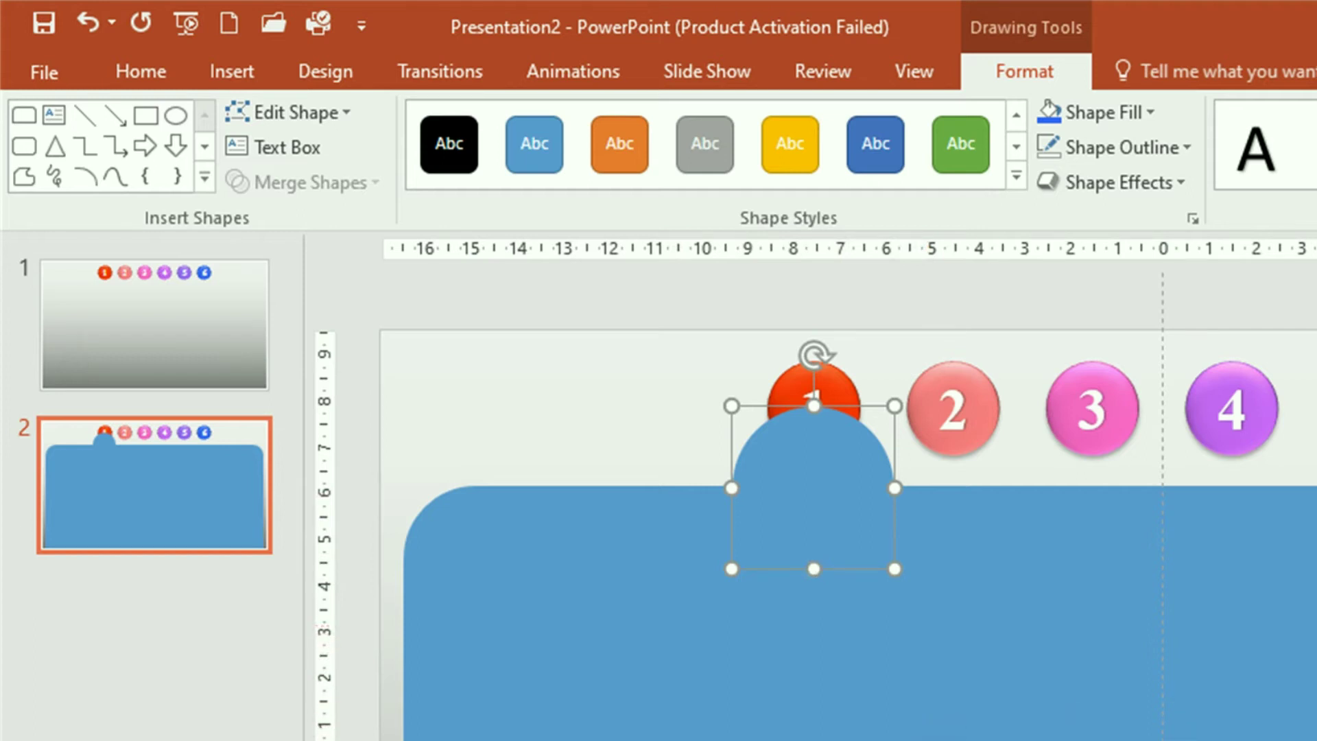
{"action": "left_click", "coordinate": [832, 487]}
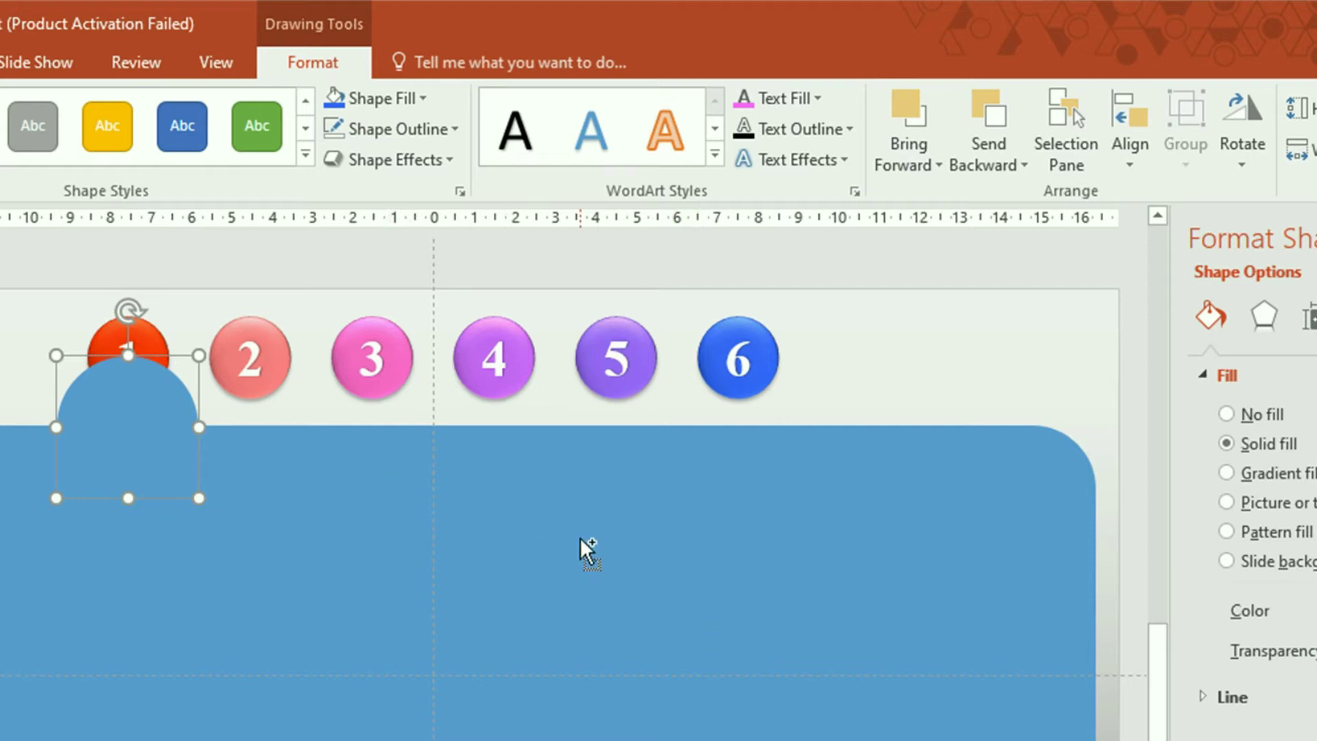
Group the semicircle tab with the blue rounded panel, then select each shape within the group.
{"action": "left_click", "coordinate": [564, 503], "text": "shift"}
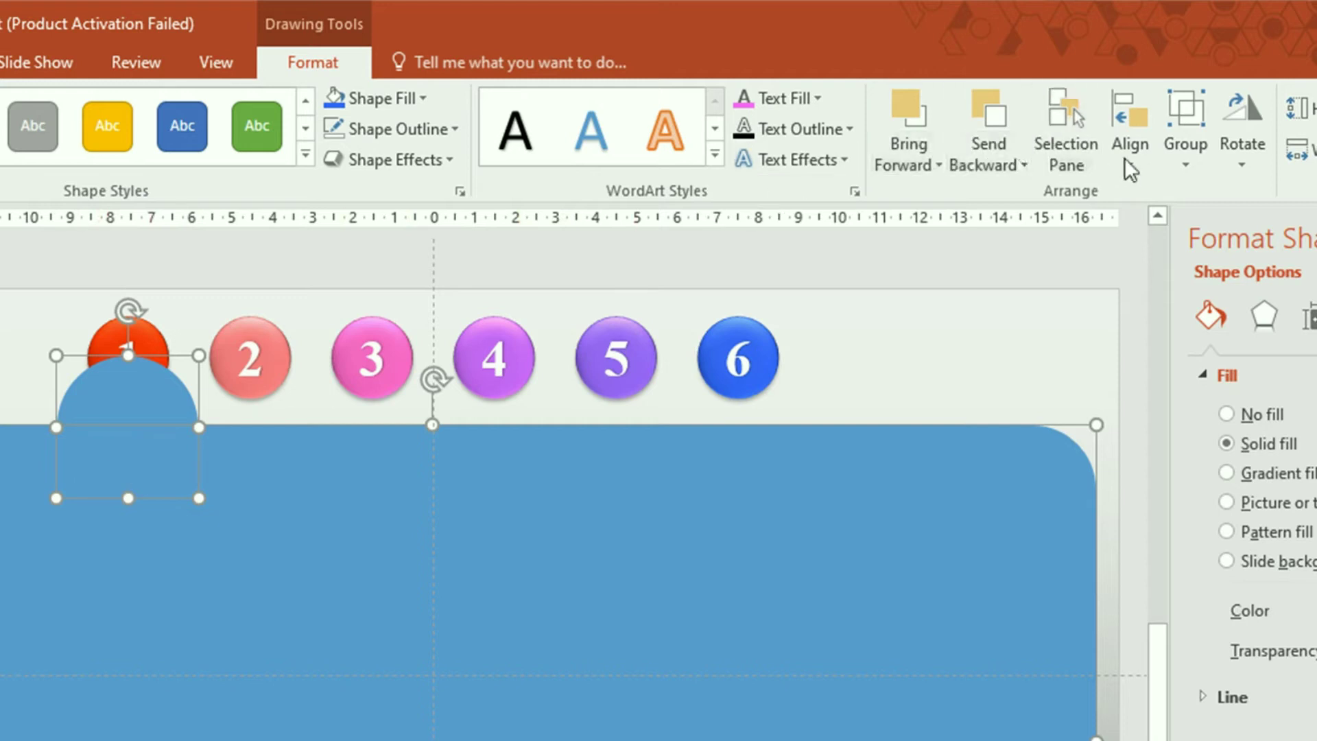
{"action": "left_click", "coordinate": [1190, 168]}
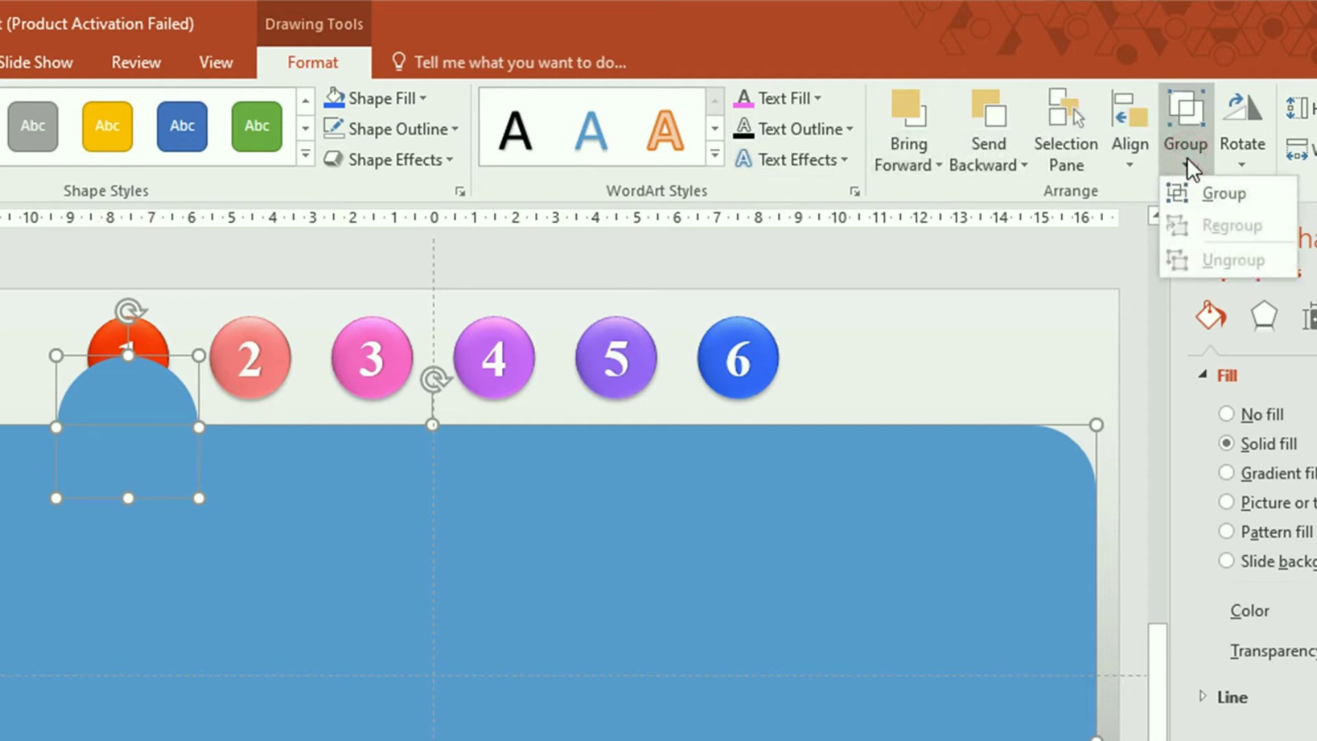
{"action": "left_click", "coordinate": [1223, 194]}
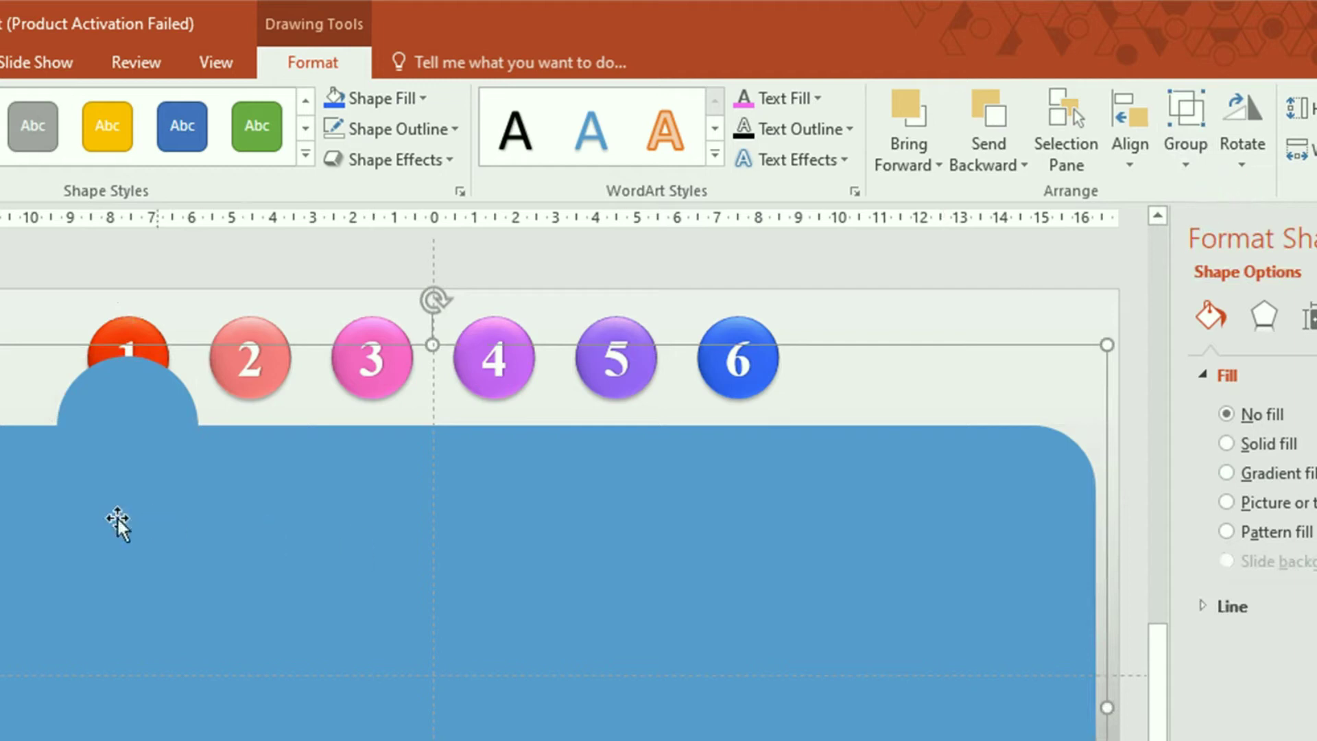
{"action": "left_click", "coordinate": [132, 401]}
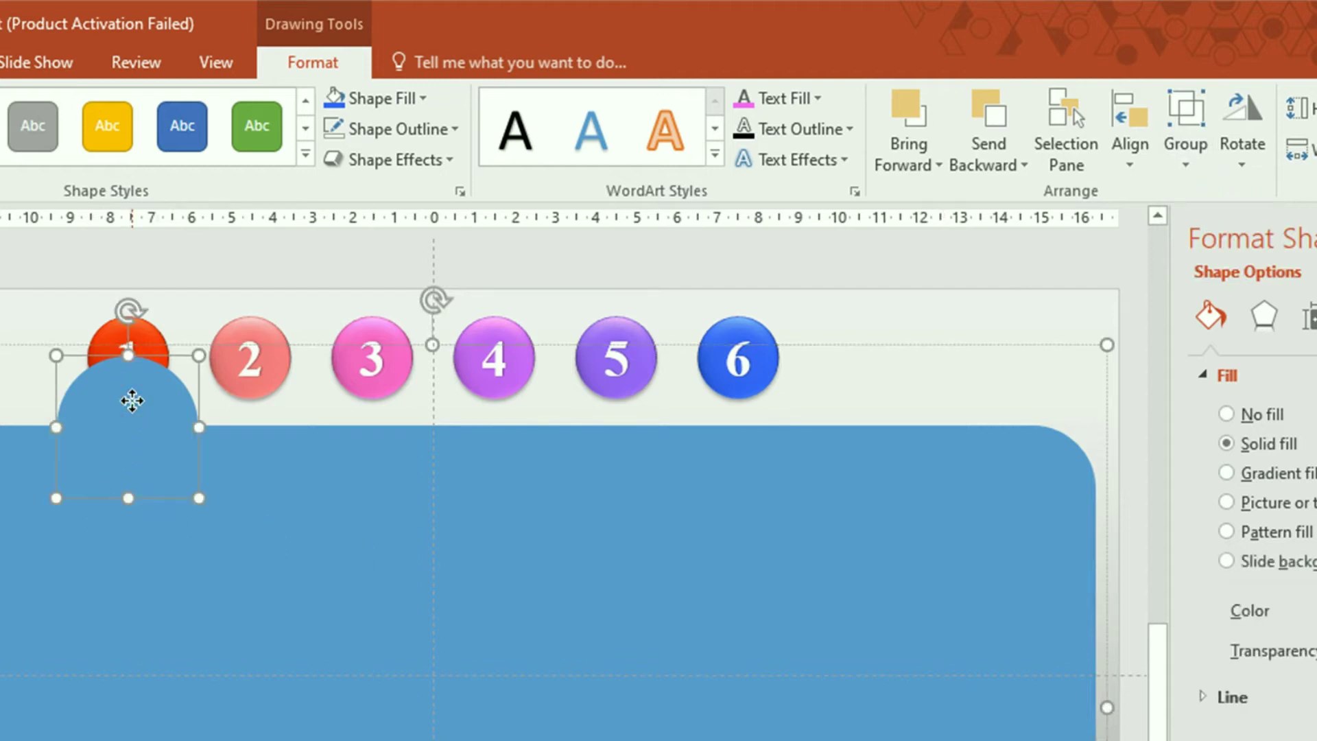
{"action": "left_click", "coordinate": [171, 531]}
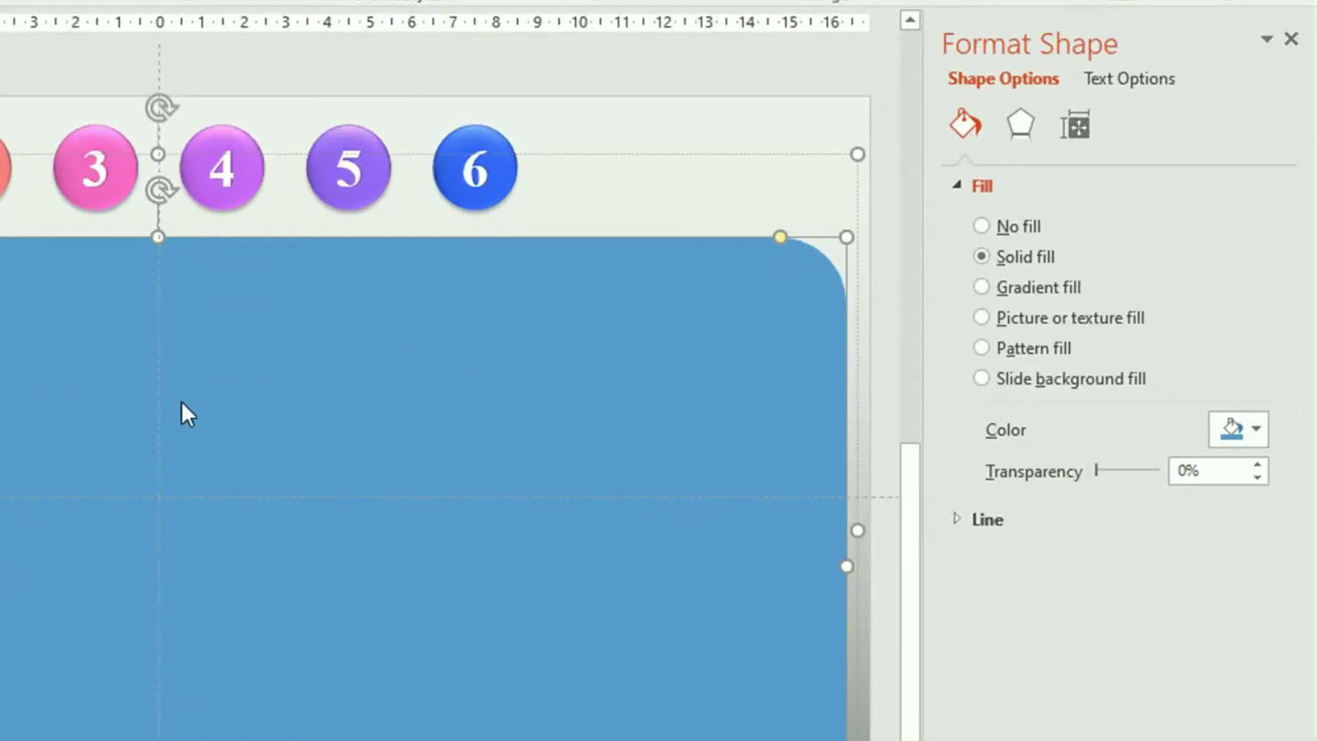
Fill the tab-and-panel group with a grey linear gradient, moving the stops so the top is darker.
{"action": "left_click", "coordinate": [775, 157]}
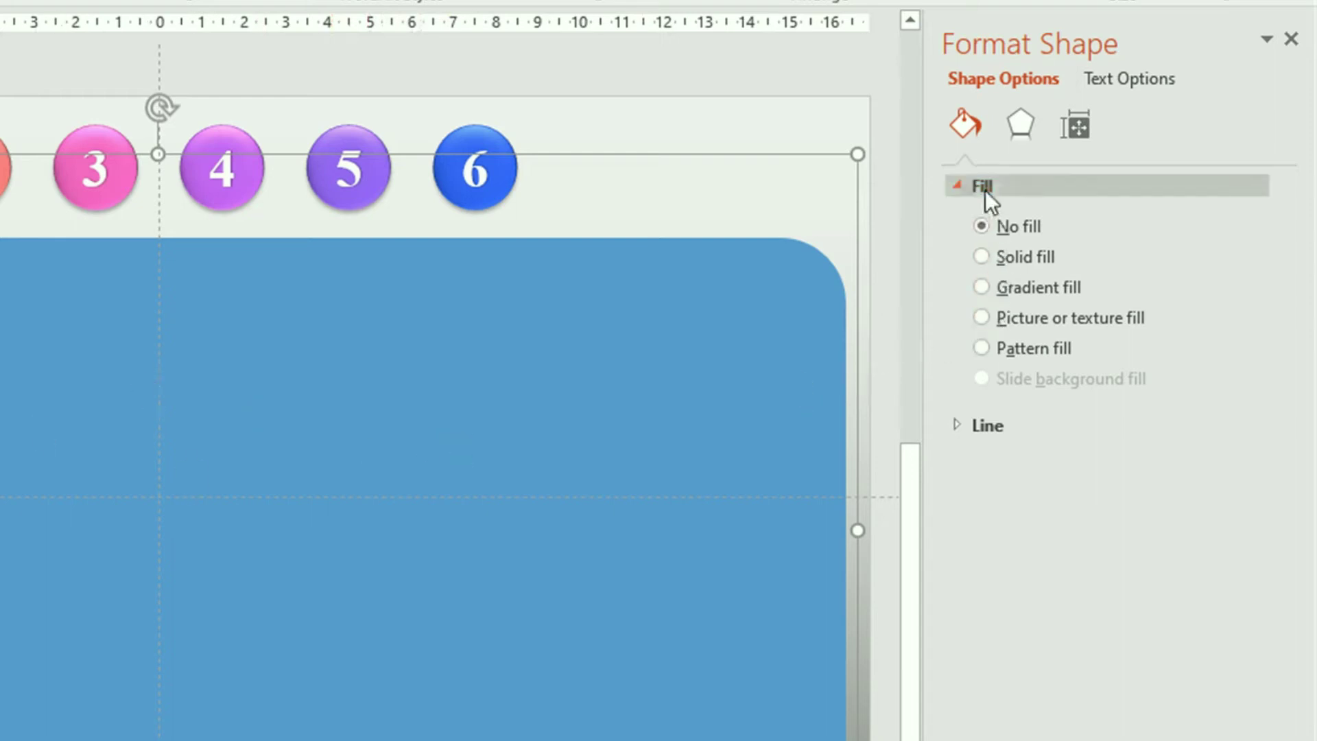
{"action": "left_click", "coordinate": [985, 291]}
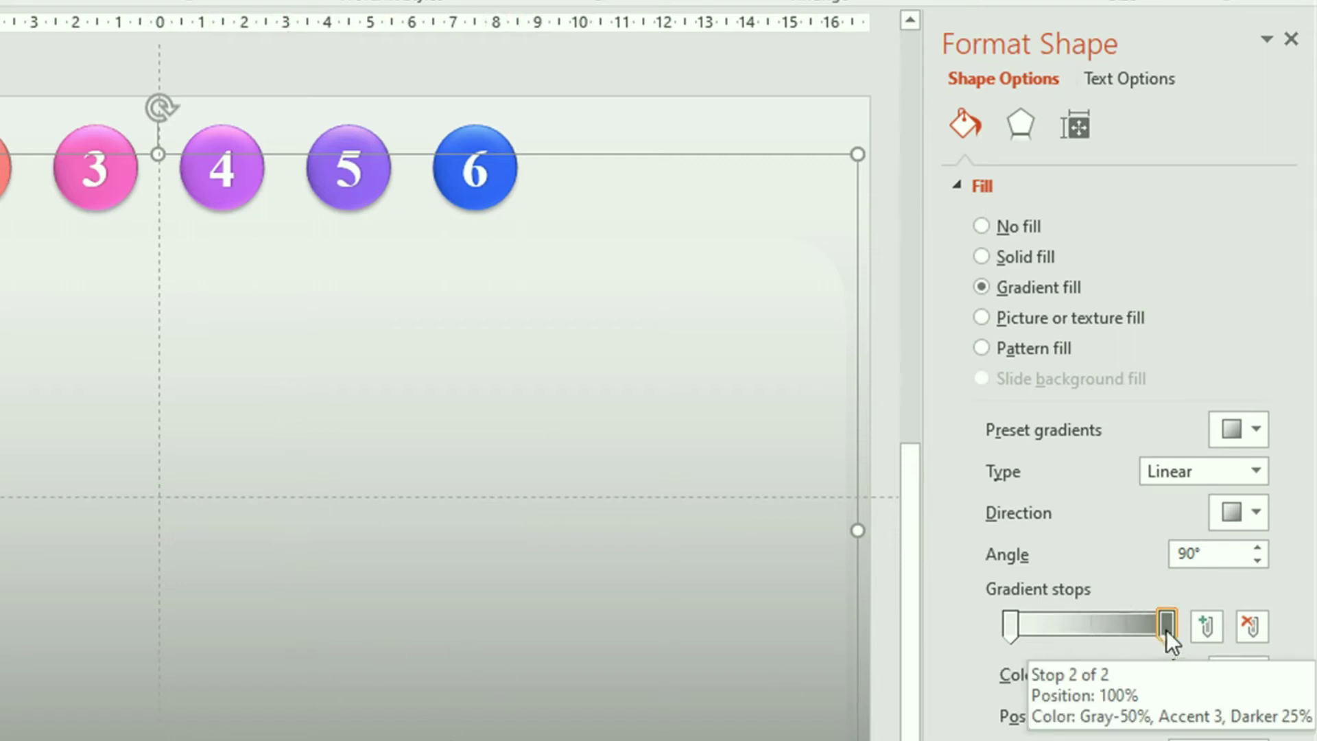
{"action": "mouse_move", "coordinate": [1166, 630]}
{"action": "left_mouse_down"}
{"action": "mouse_move", "coordinate": [1049, 634]}
{"action": "mouse_move", "coordinate": [1185, 631]}
{"action": "left_mouse_up"}
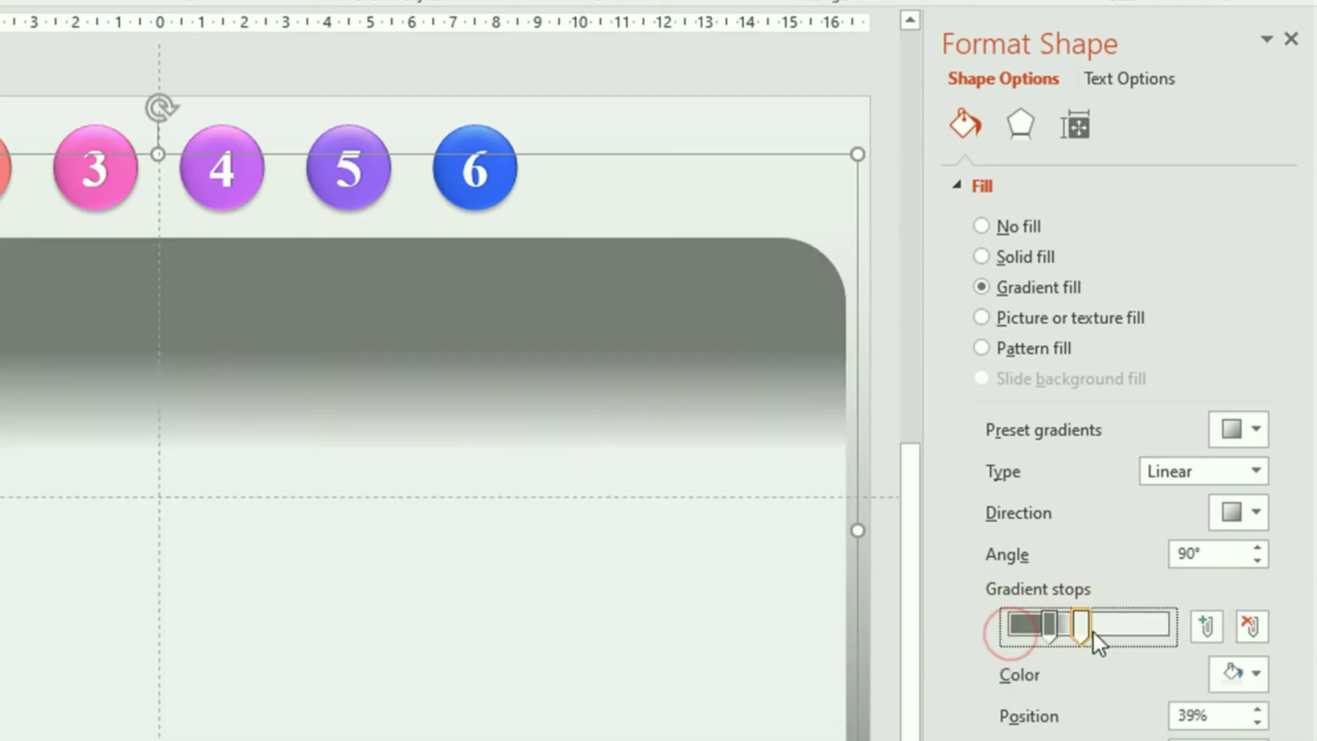
{"action": "left_click_drag", "start_coordinate": [1051, 627], "coordinate": [980, 638]}
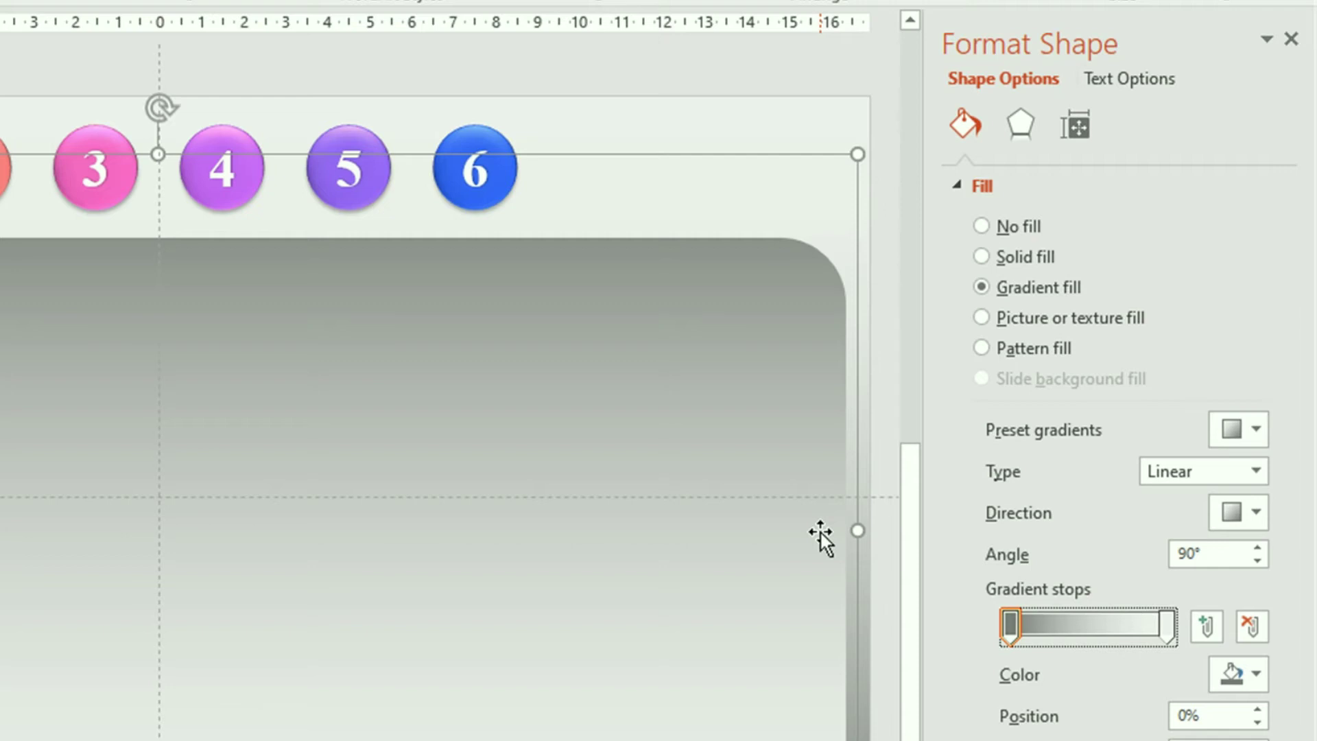
{"action": "key", "text": "Escape"}
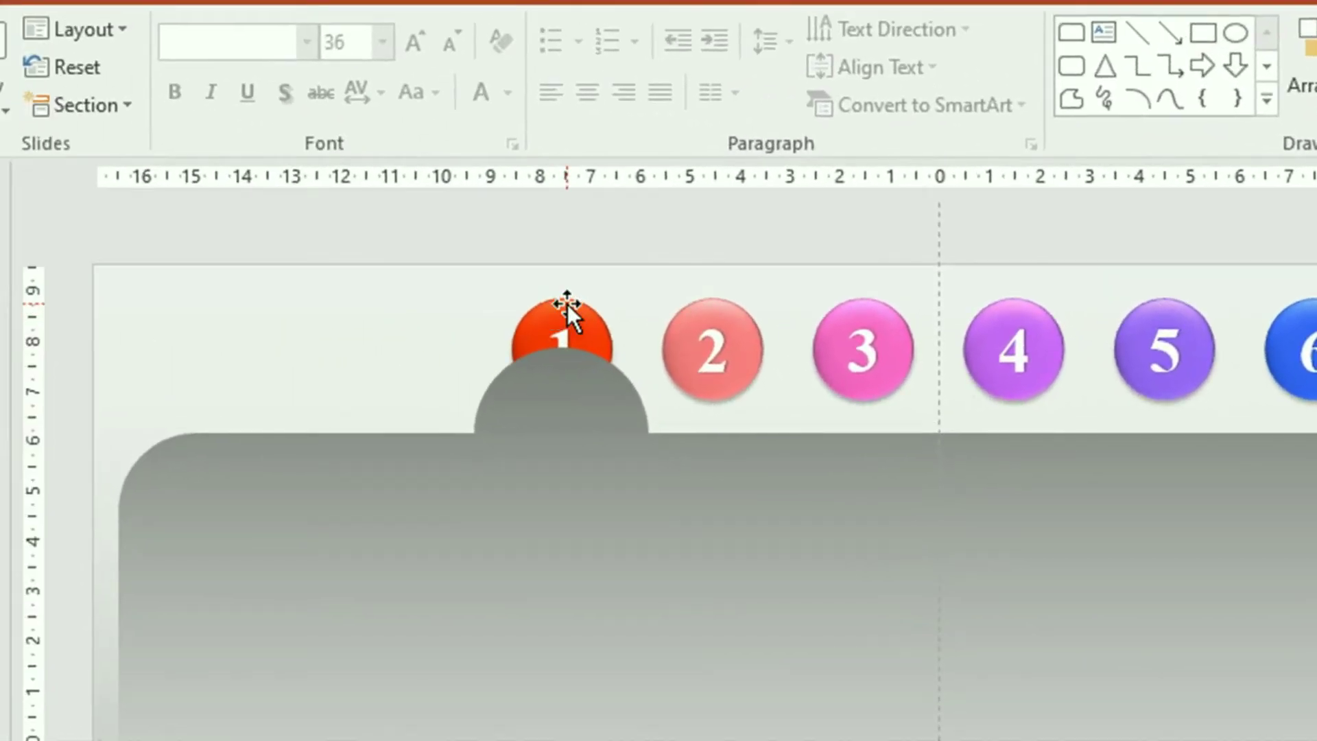
Ctrl-drag a copy of button 1 down into the grey semicircle tab.
{"action": "left_click", "coordinate": [567, 303]}
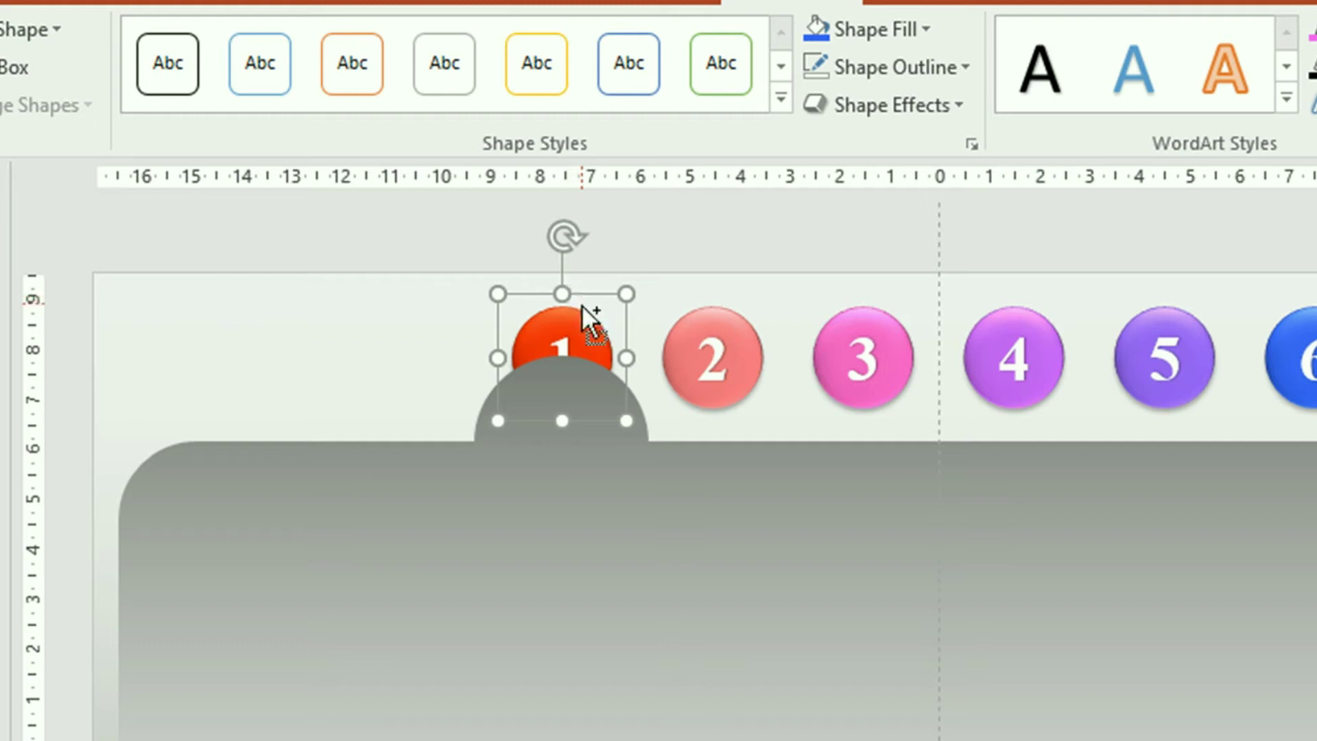
{"action": "left_click_drag", "start_coordinate": [582, 316], "coordinate": [582, 388]}
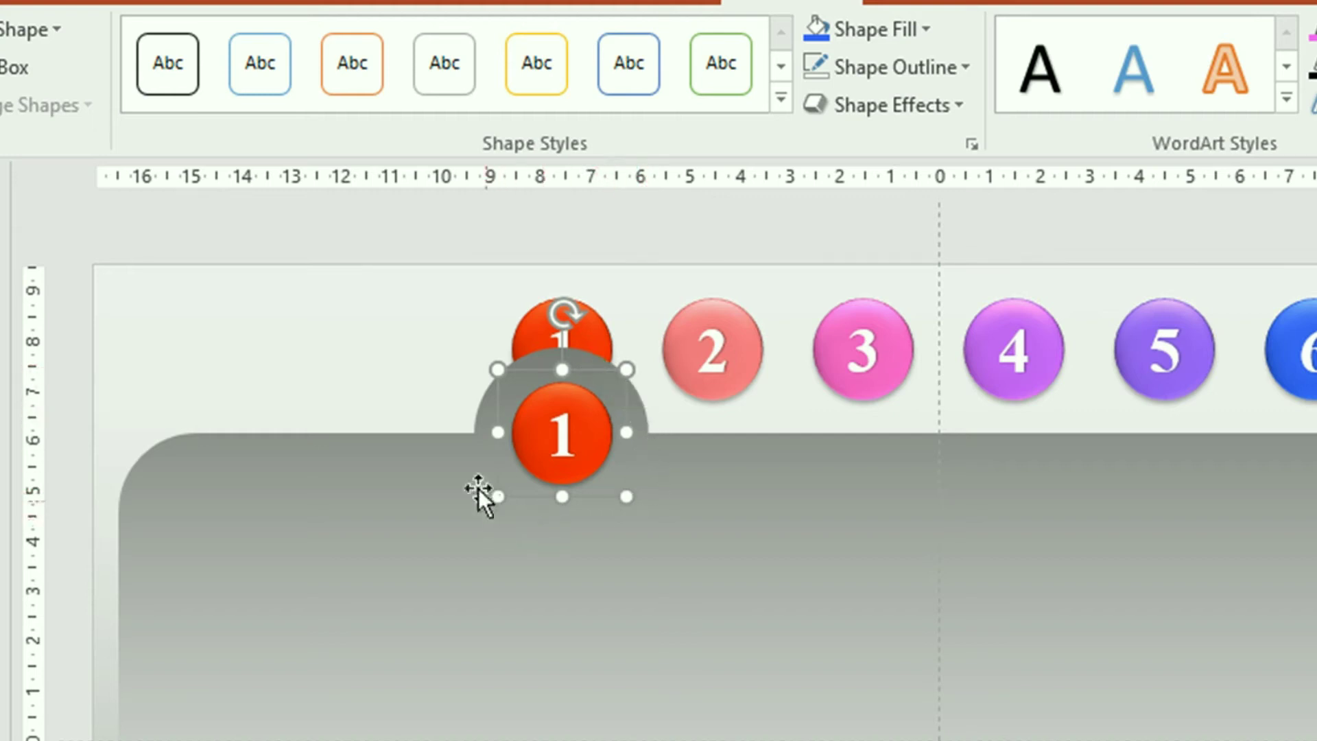
{"action": "left_click", "coordinate": [756, 528]}
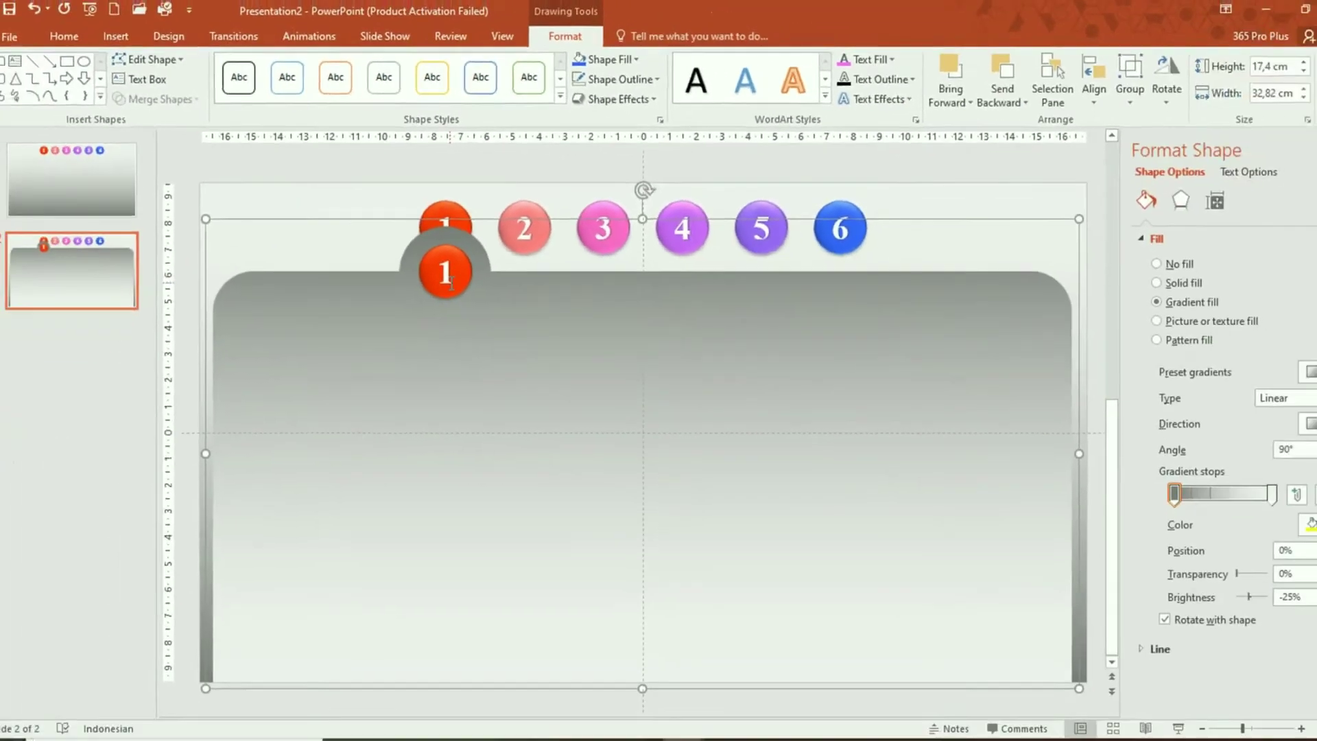
{"action": "left_click", "coordinate": [829, 287]}
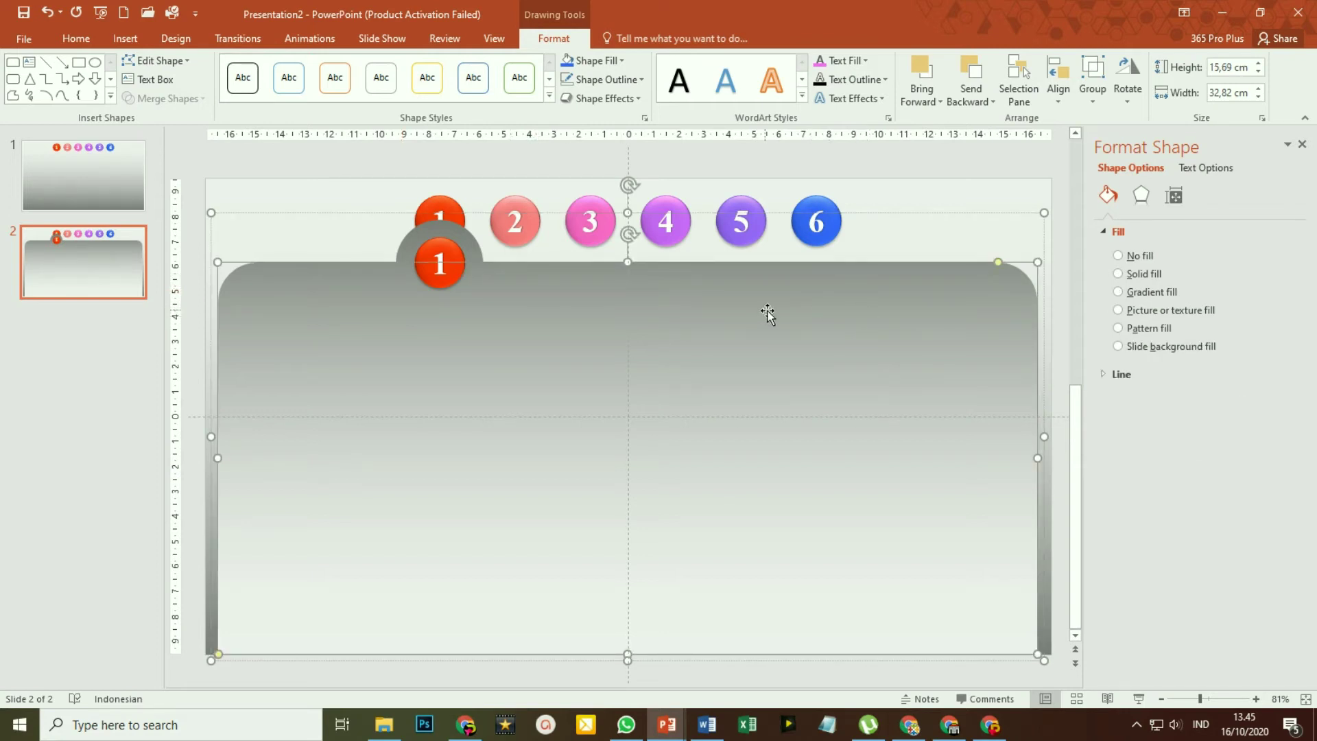
Change the group's first gradient stop to a light grey swatch, then select the copied button 1.
{"action": "left_click", "coordinate": [961, 213]}
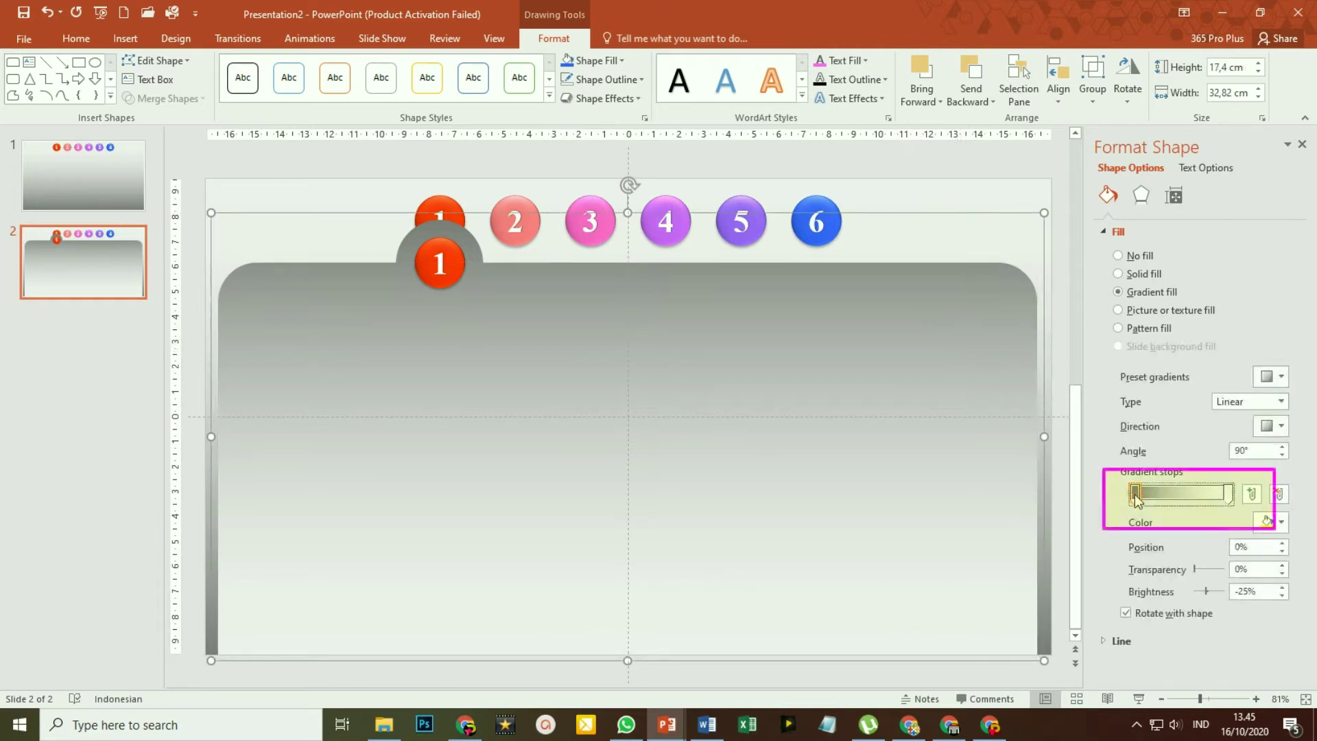
{"action": "left_click", "coordinate": [1281, 523]}
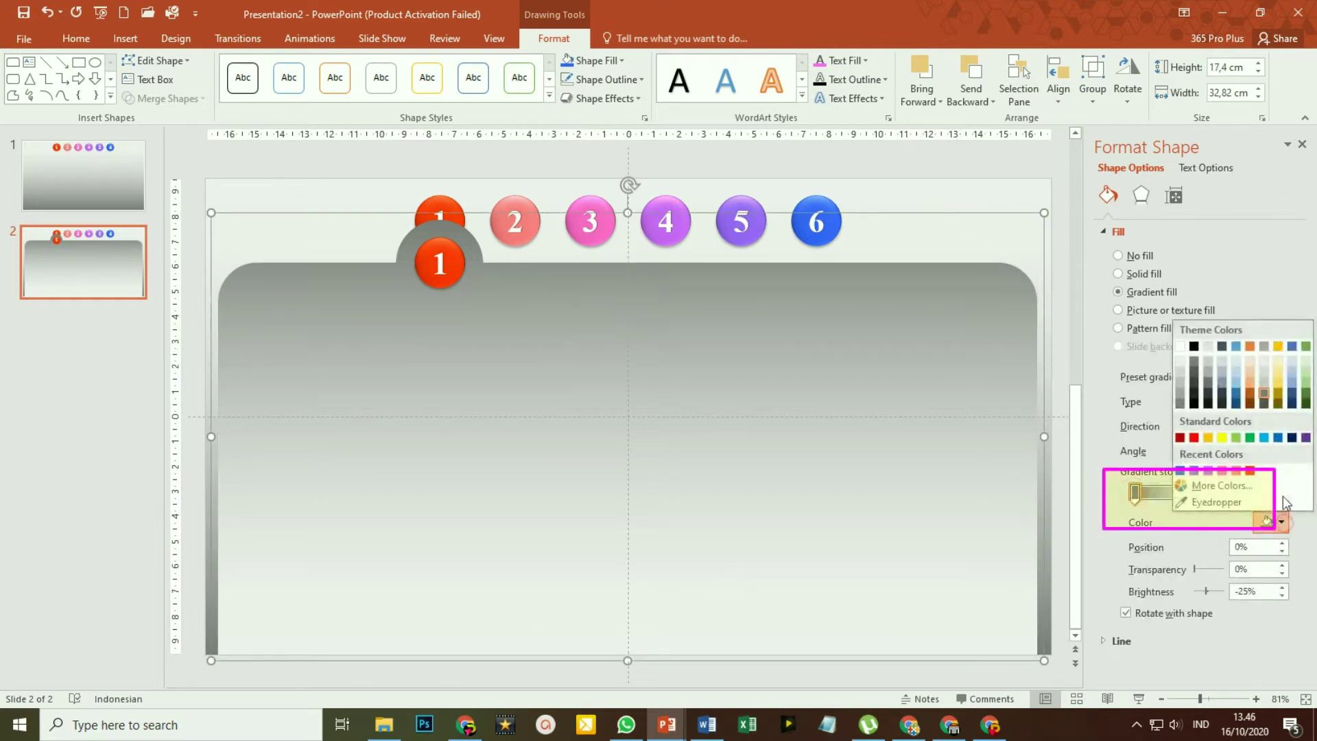
{"action": "left_click", "coordinate": [1269, 382]}
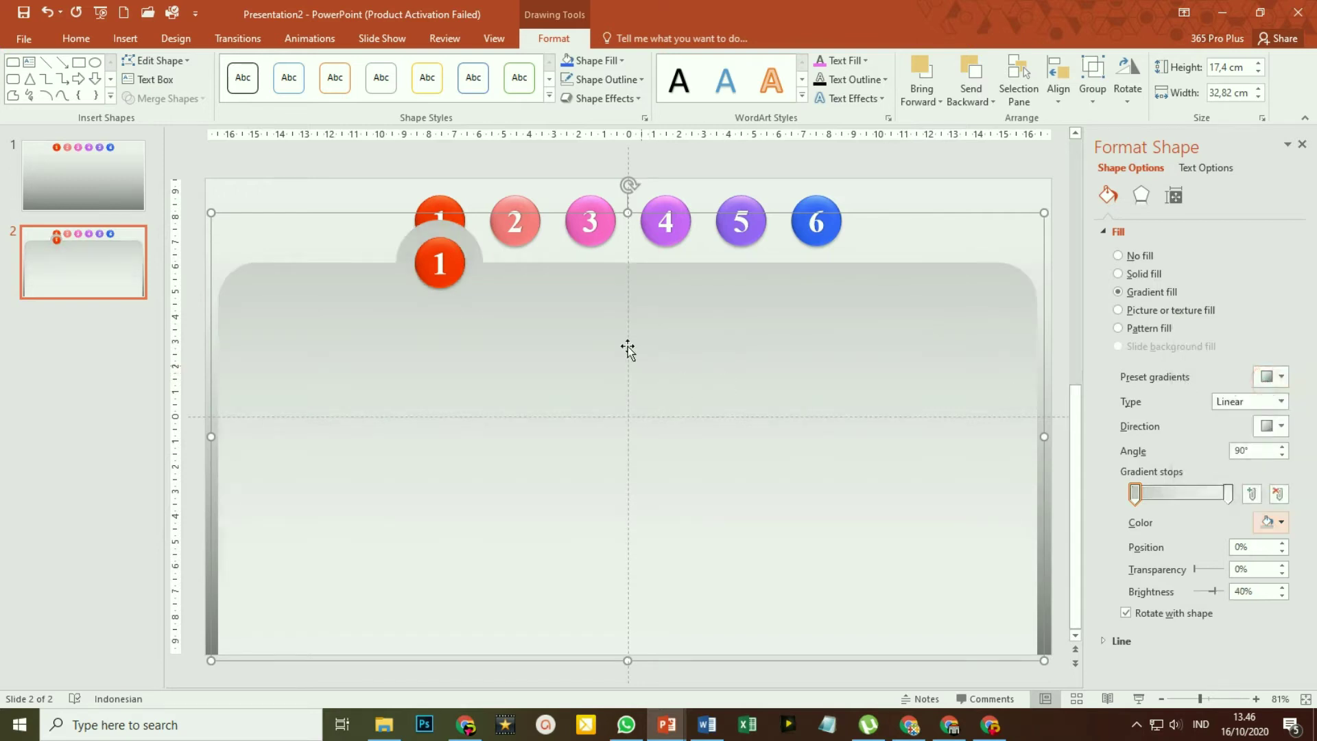
{"action": "left_click", "coordinate": [496, 158]}
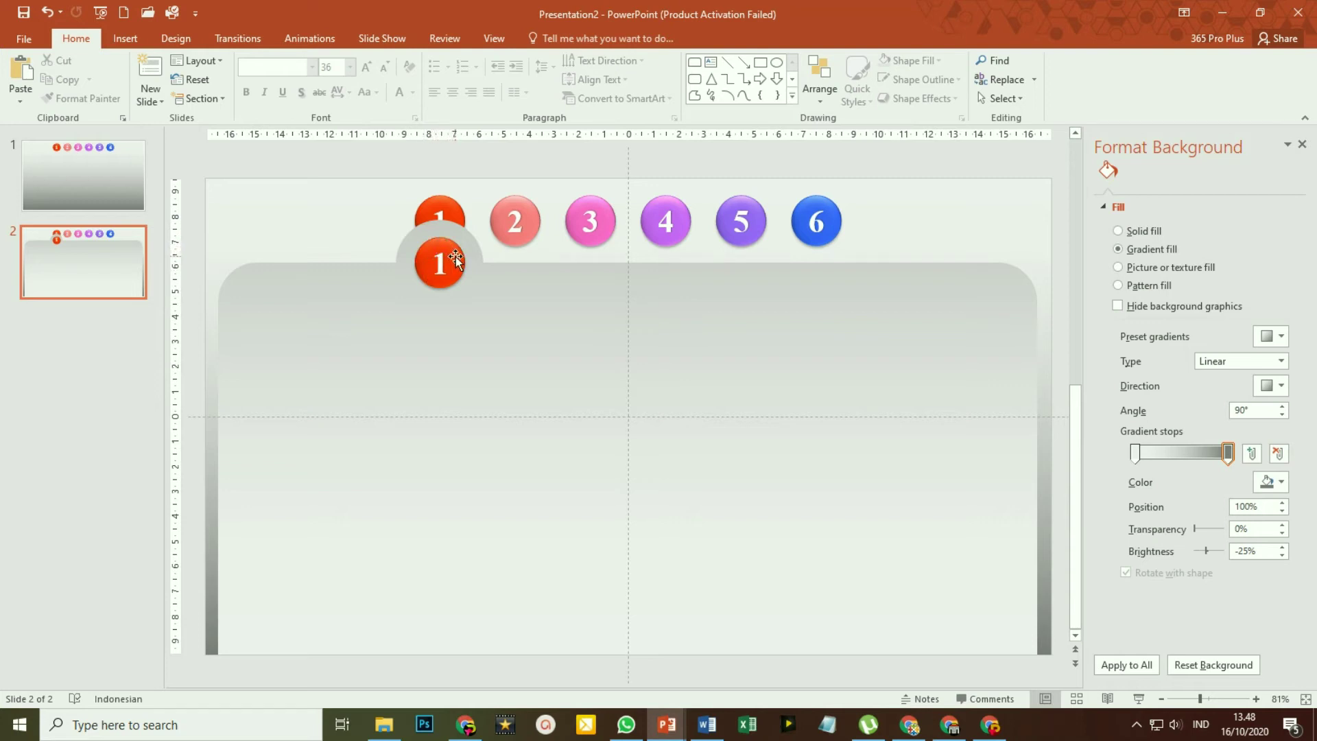
{"action": "left_click", "coordinate": [456, 256]}
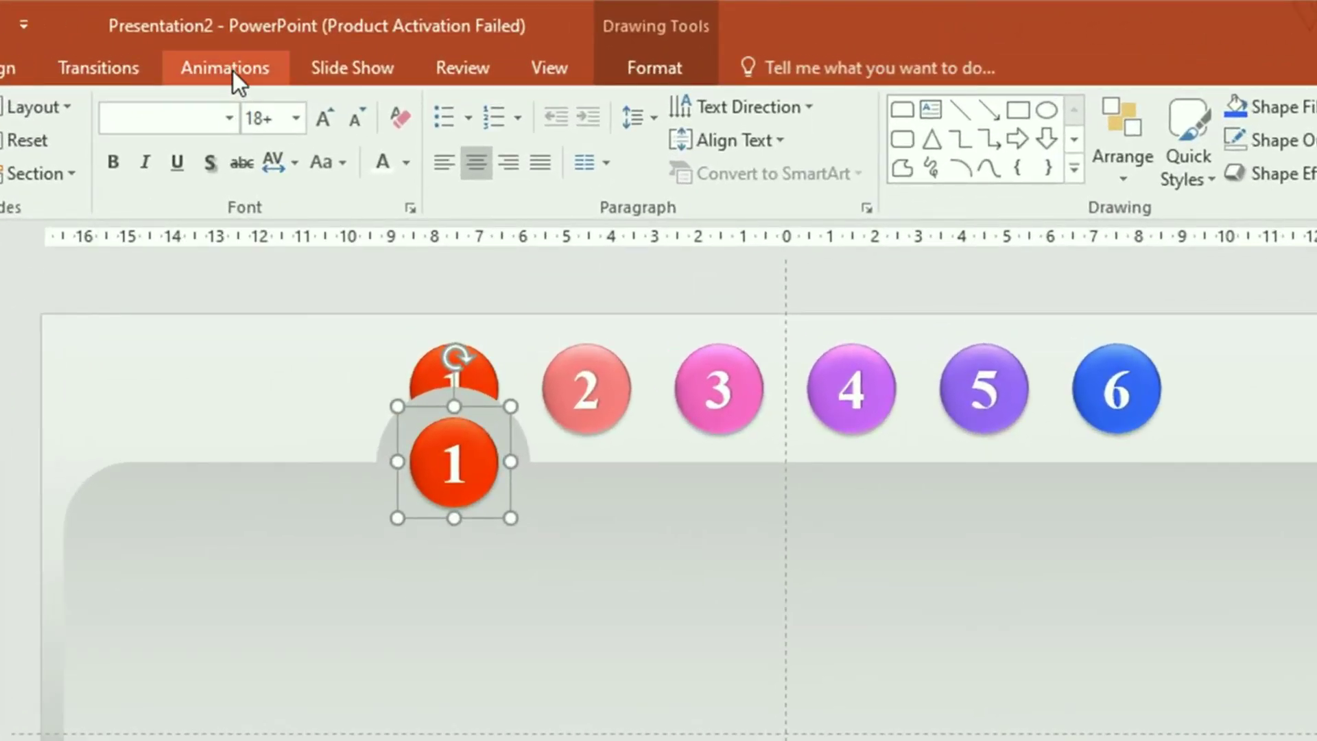
Apply a Float In entrance to the copied button 1 with the Float Down direction.
{"action": "left_click", "coordinate": [232, 71]}
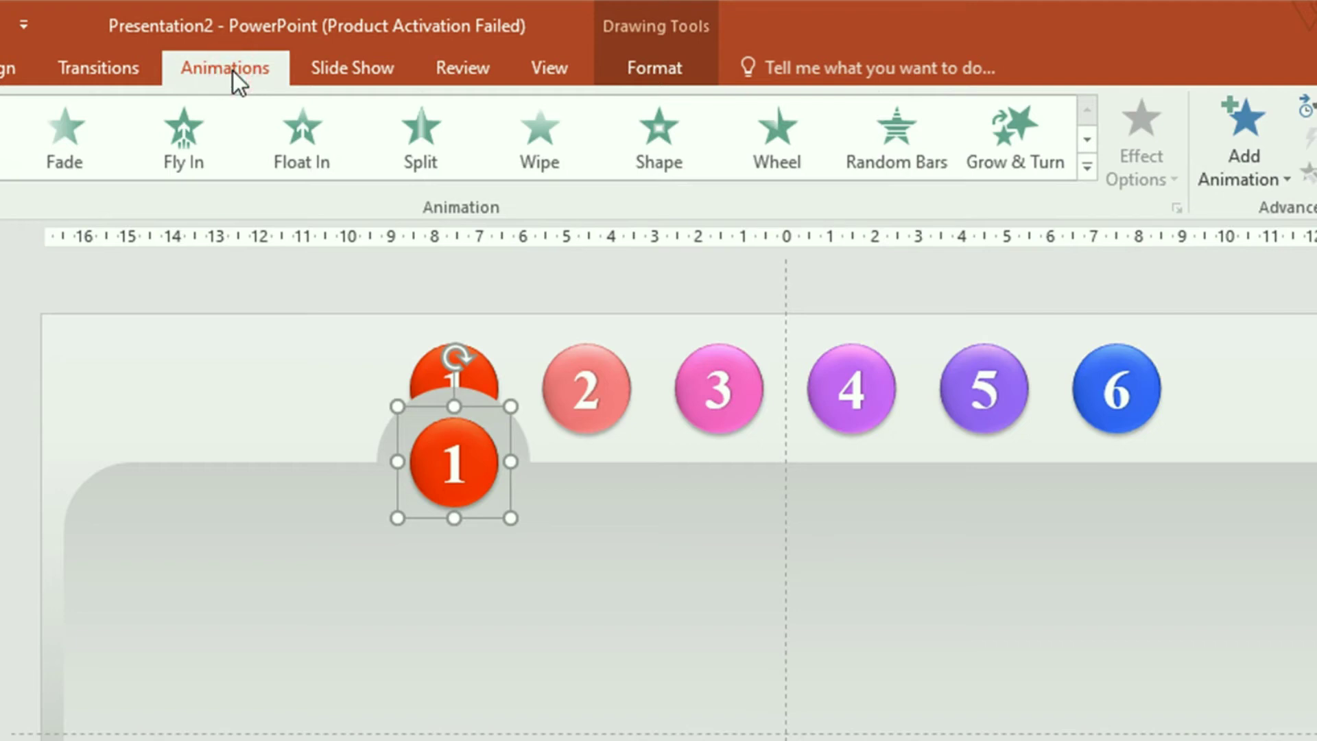
{"action": "left_click", "coordinate": [306, 157]}
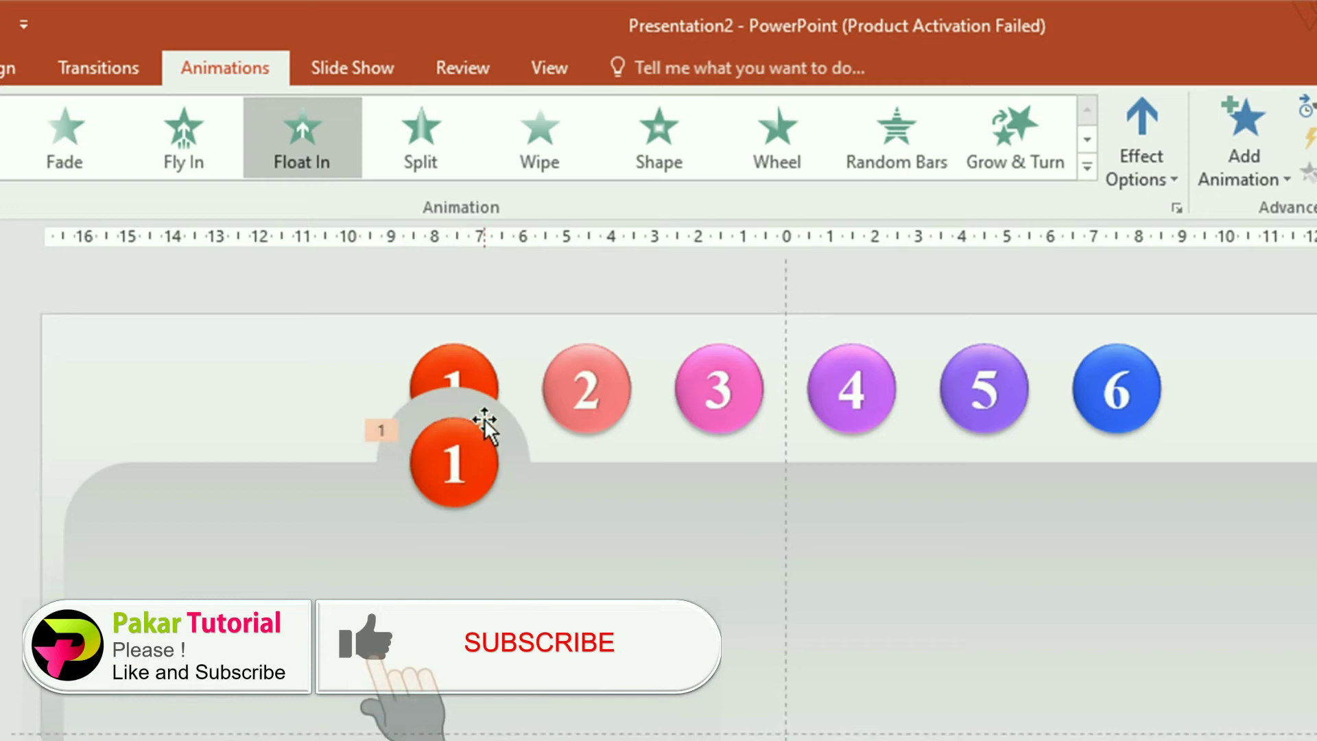
{"action": "left_click", "coordinate": [1155, 155]}
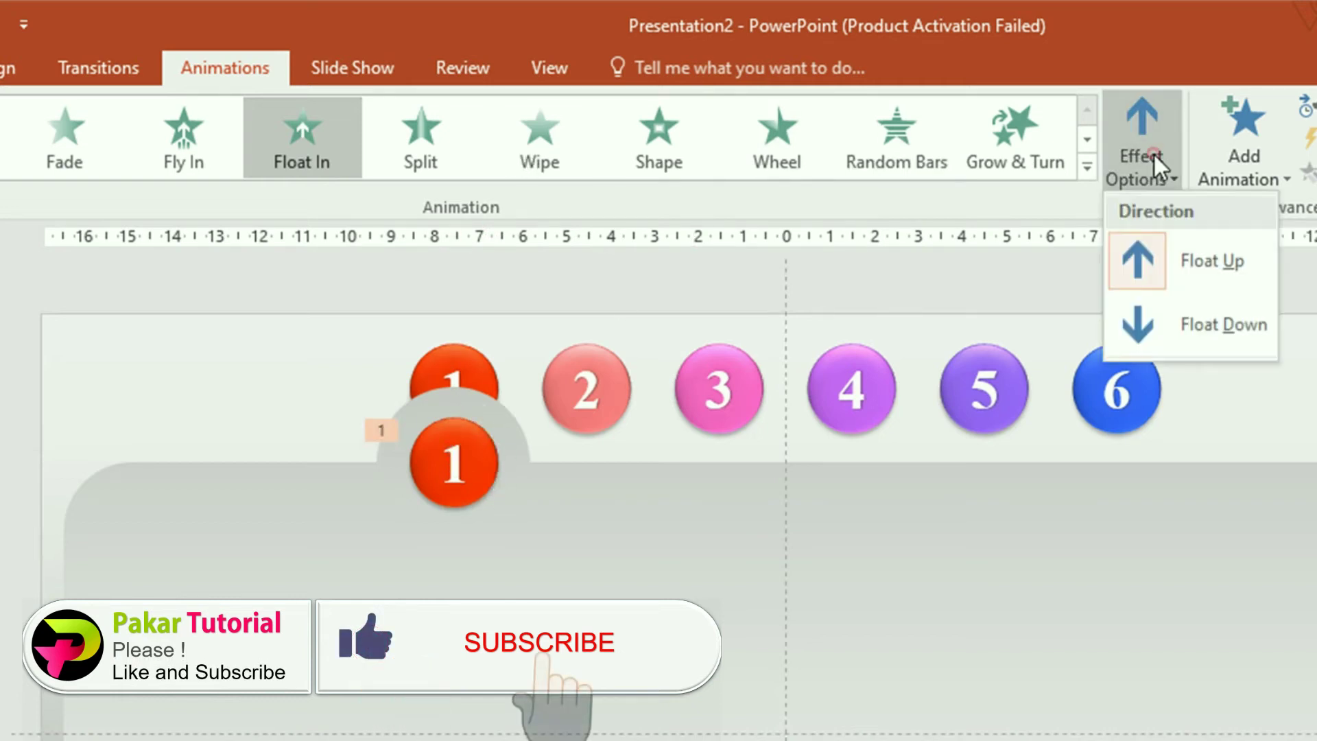
{"action": "left_click", "coordinate": [1194, 331]}
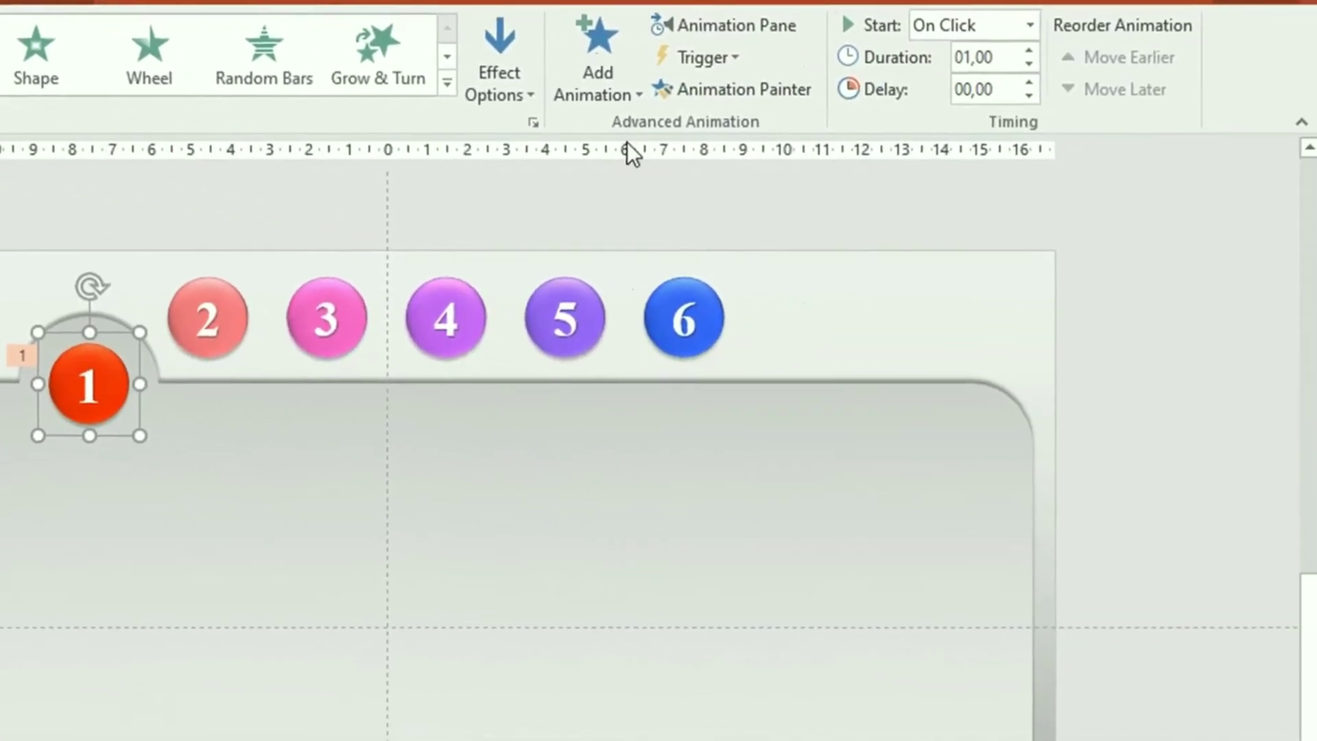
Open the Animation Pane and bring up Effect Options for Group 22's Float Down animation.
{"action": "left_click", "coordinate": [718, 26]}
{"action": "left_click", "coordinate": [1121, 242]}
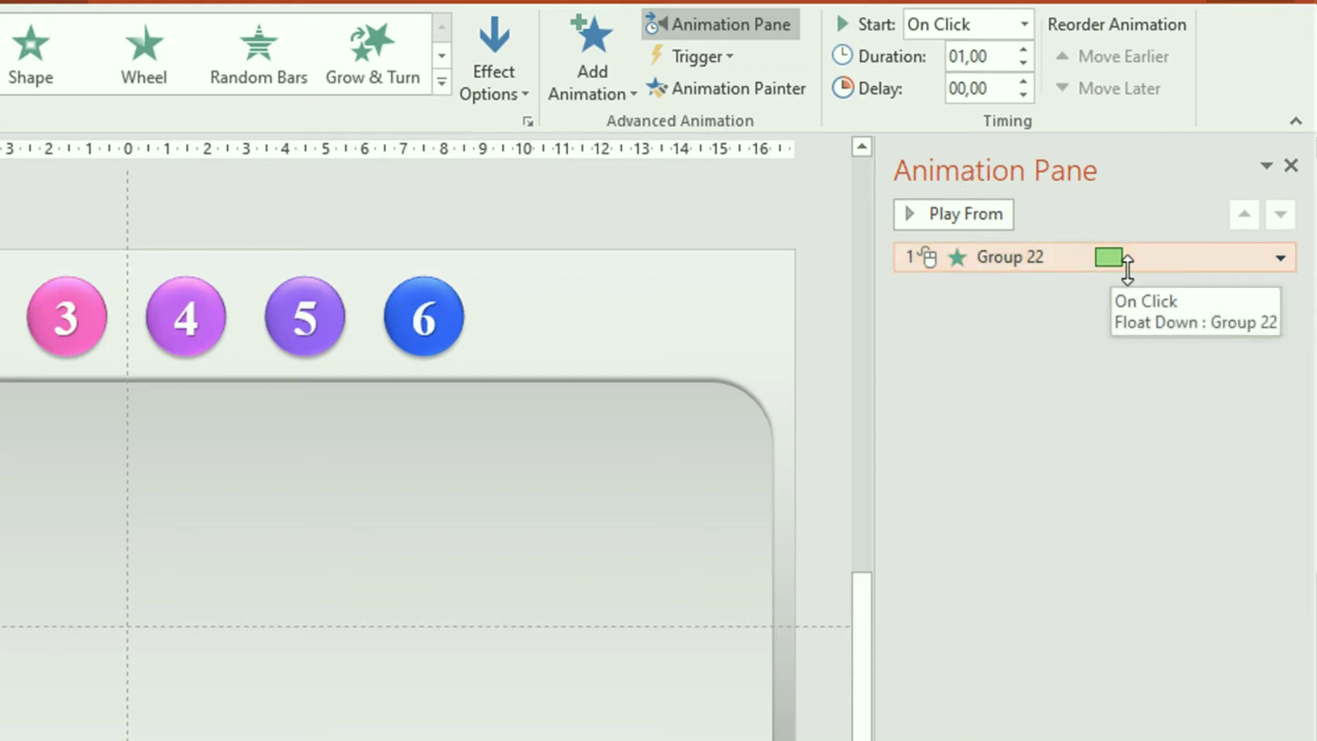
{"action": "left_click", "coordinate": [1281, 258]}
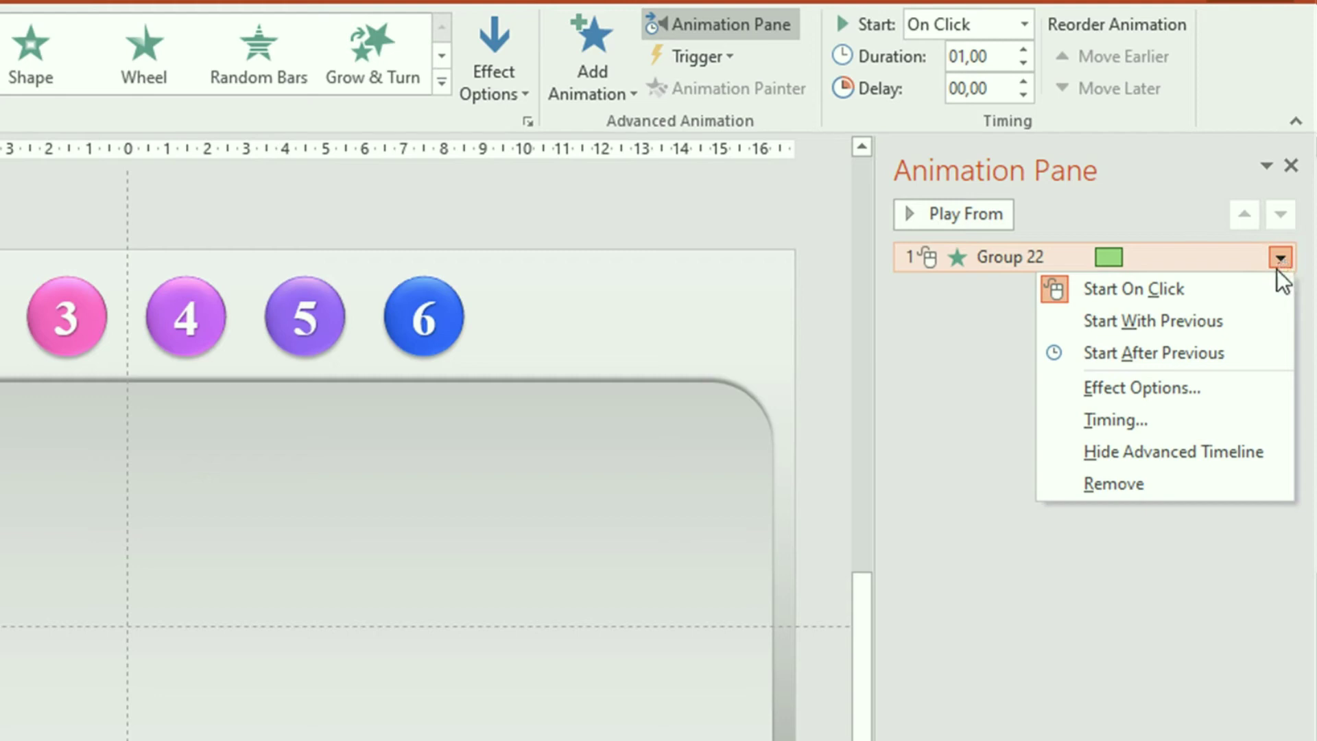
{"action": "left_click", "coordinate": [1166, 387]}
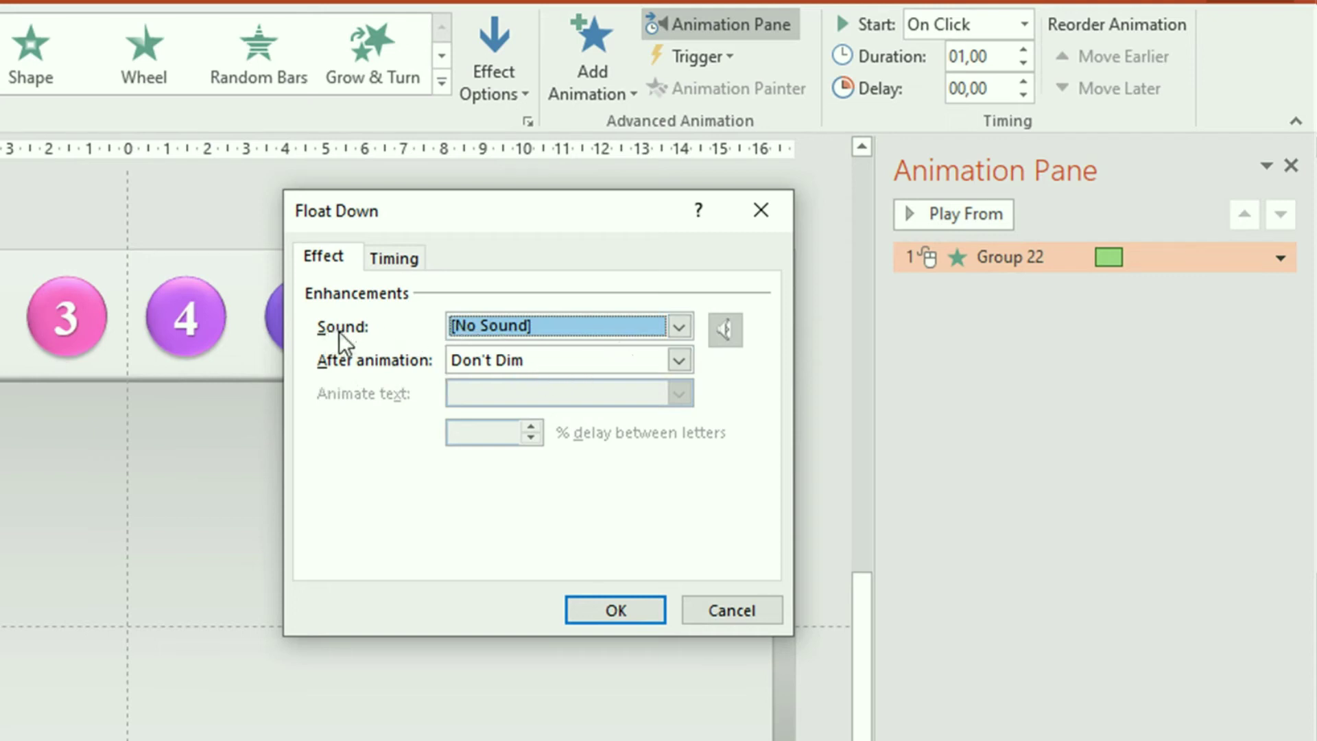
Set the Float Down animation's sound to Chime.
{"action": "left_click", "coordinate": [679, 326]}
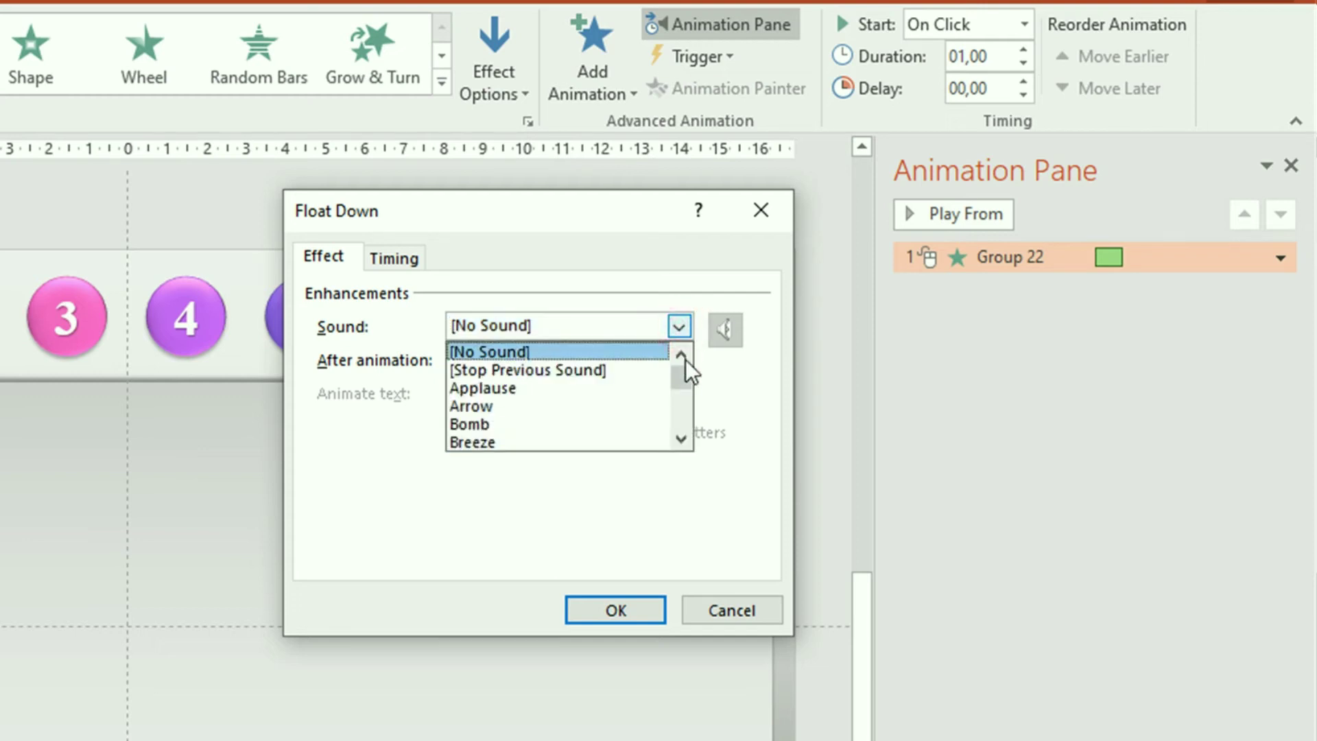
{"action": "left_click_drag", "start_coordinate": [681, 372], "coordinate": [661, 378]}
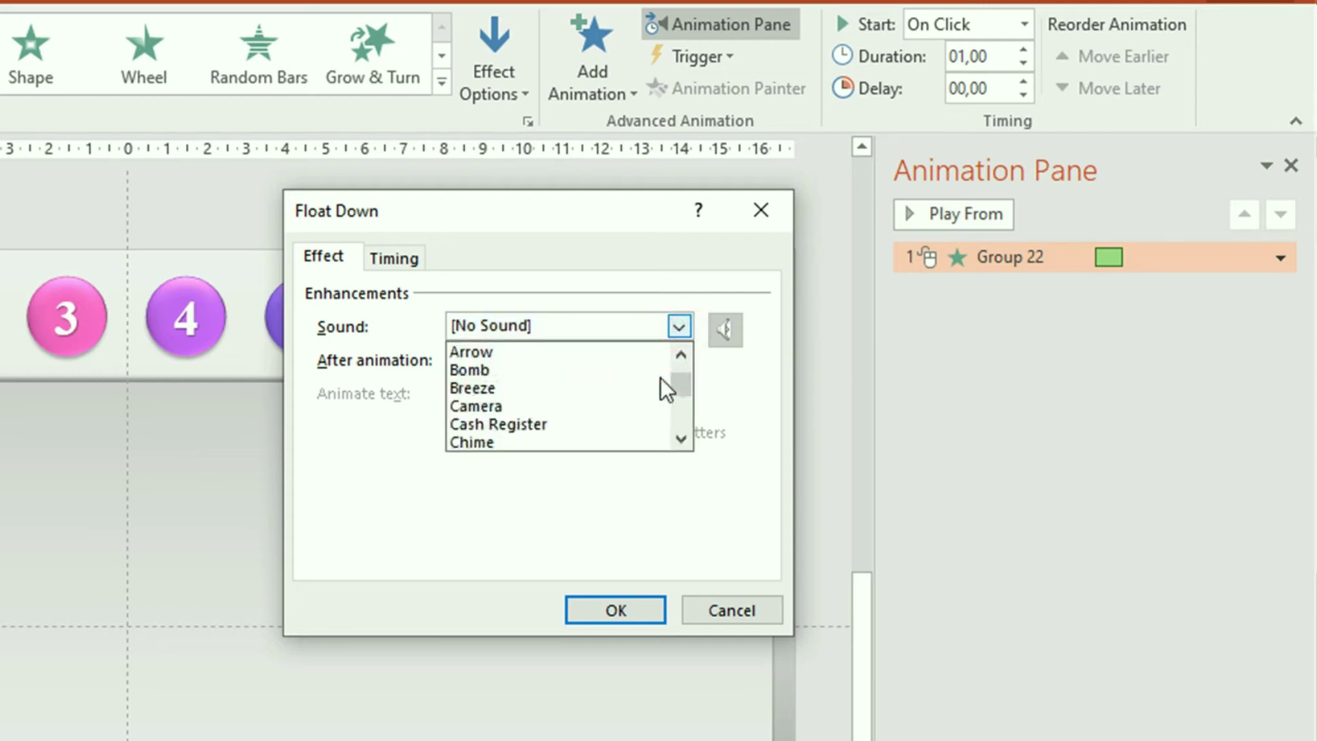
{"action": "scroll", "coordinate": [661, 377], "scroll_direction": "down", "scroll_amount": 1}
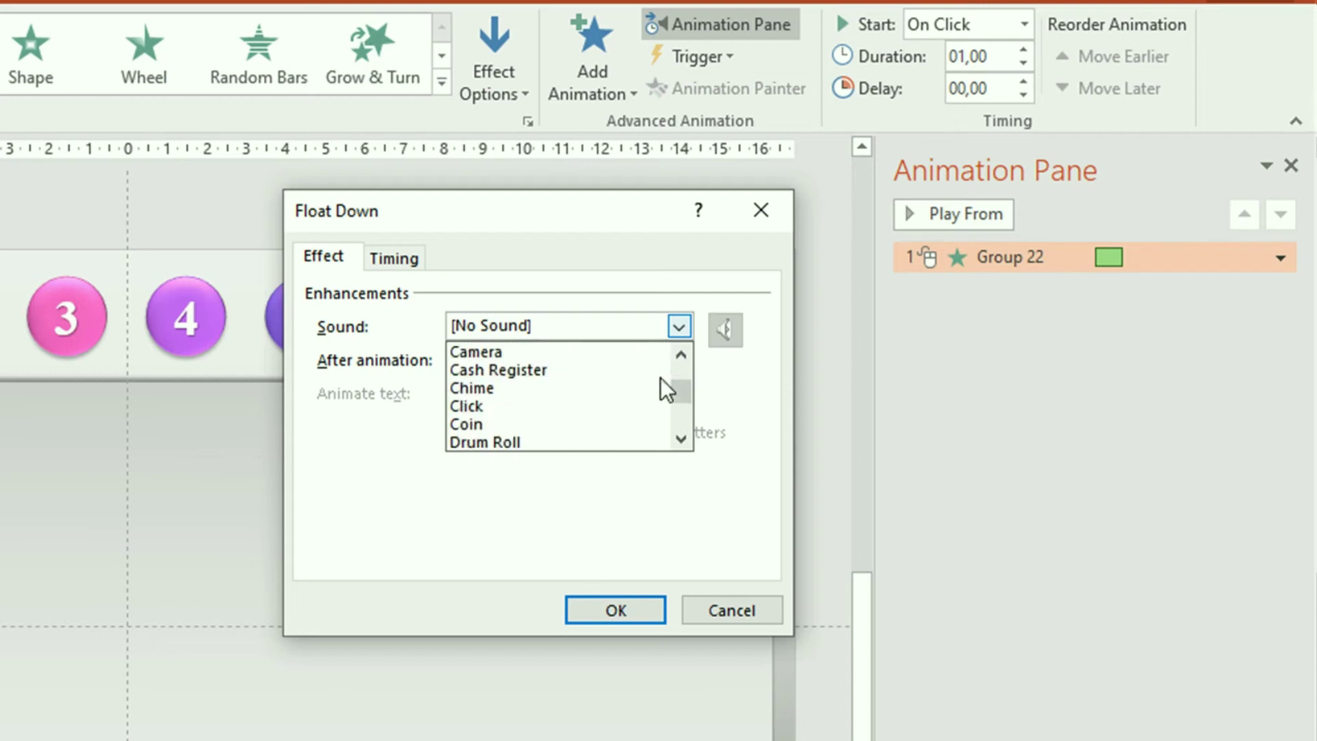
{"action": "left_click", "coordinate": [526, 387]}
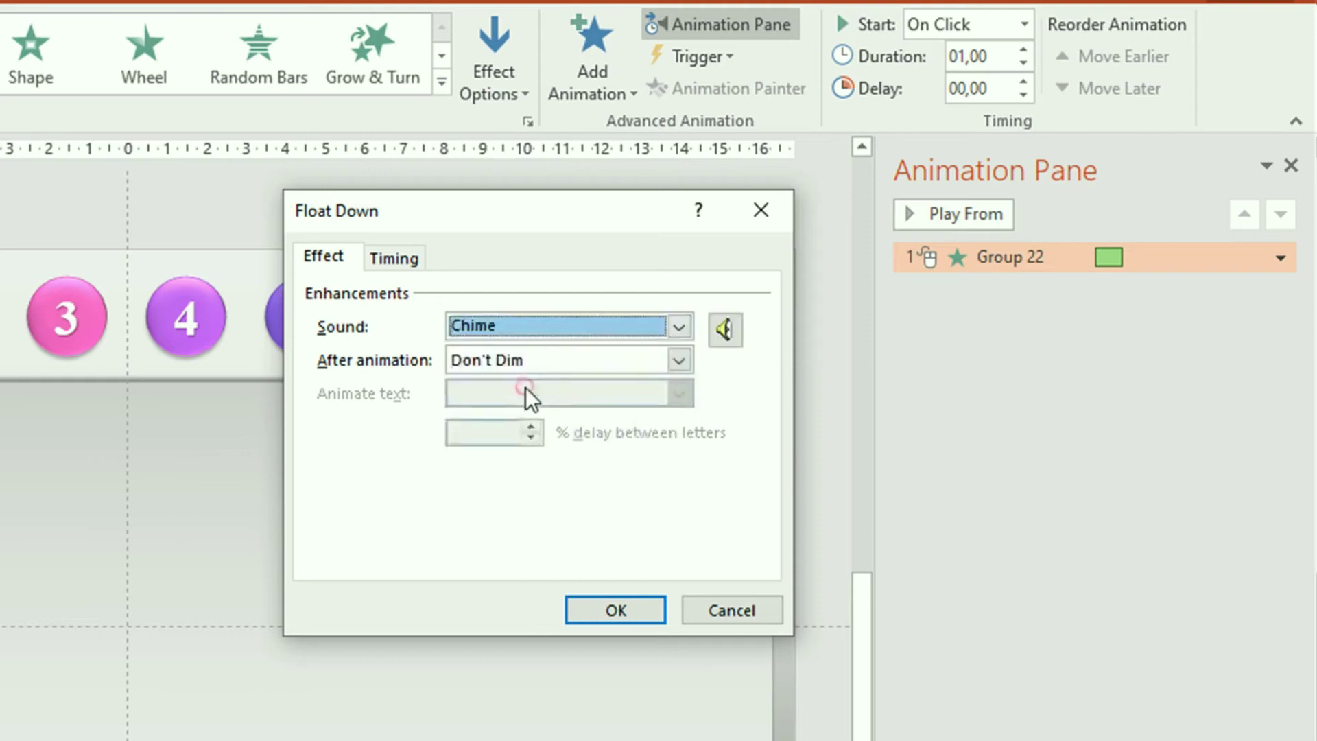
{"action": "left_click", "coordinate": [492, 317]}
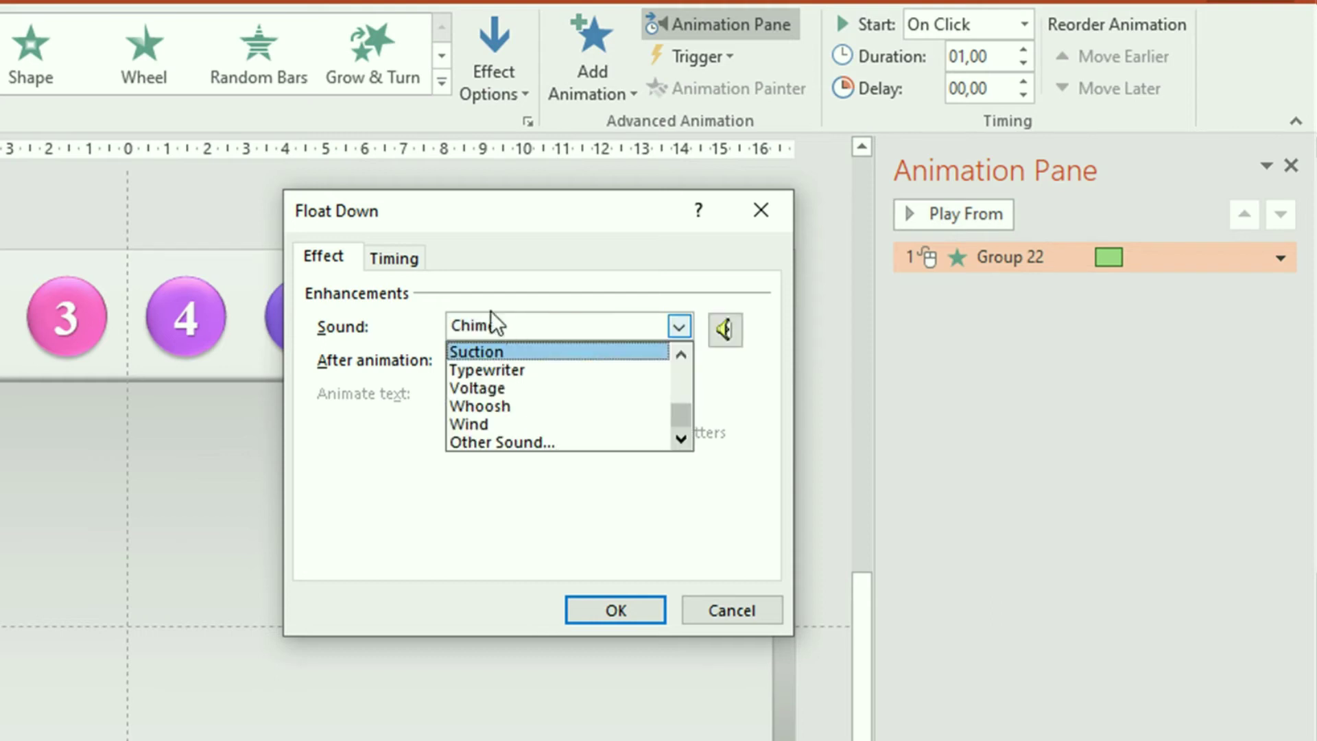
{"action": "left_click", "coordinate": [395, 256]}
Set the animation's timing to start With Previous.
{"action": "left_click", "coordinate": [396, 253]}
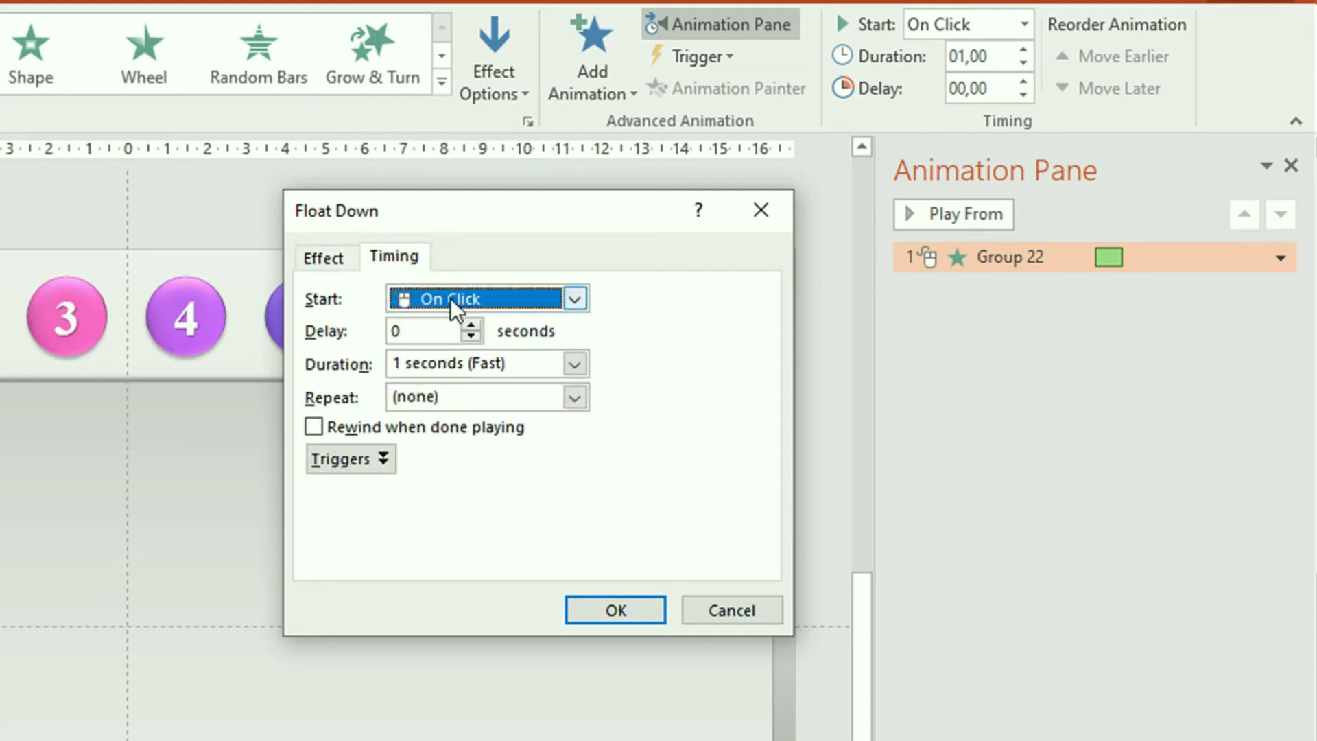
{"action": "left_click", "coordinate": [575, 299]}
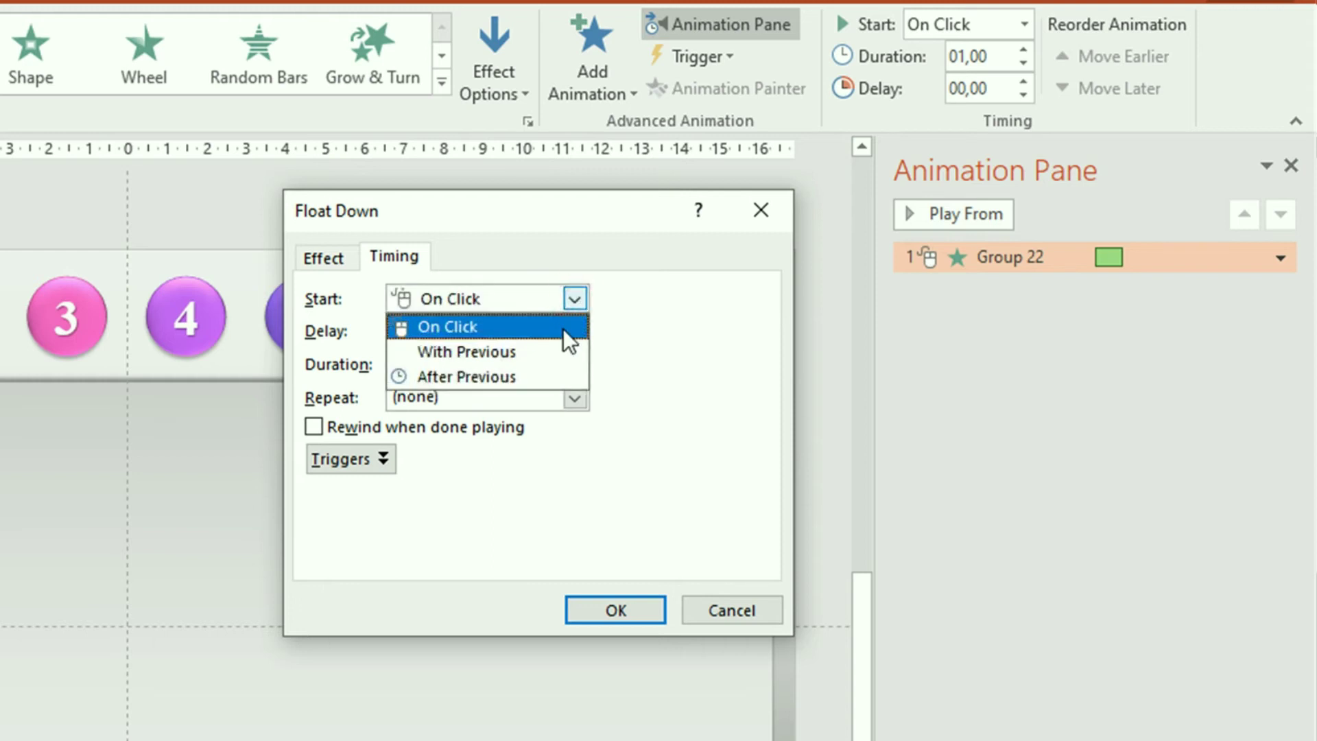
{"action": "left_click", "coordinate": [520, 352]}
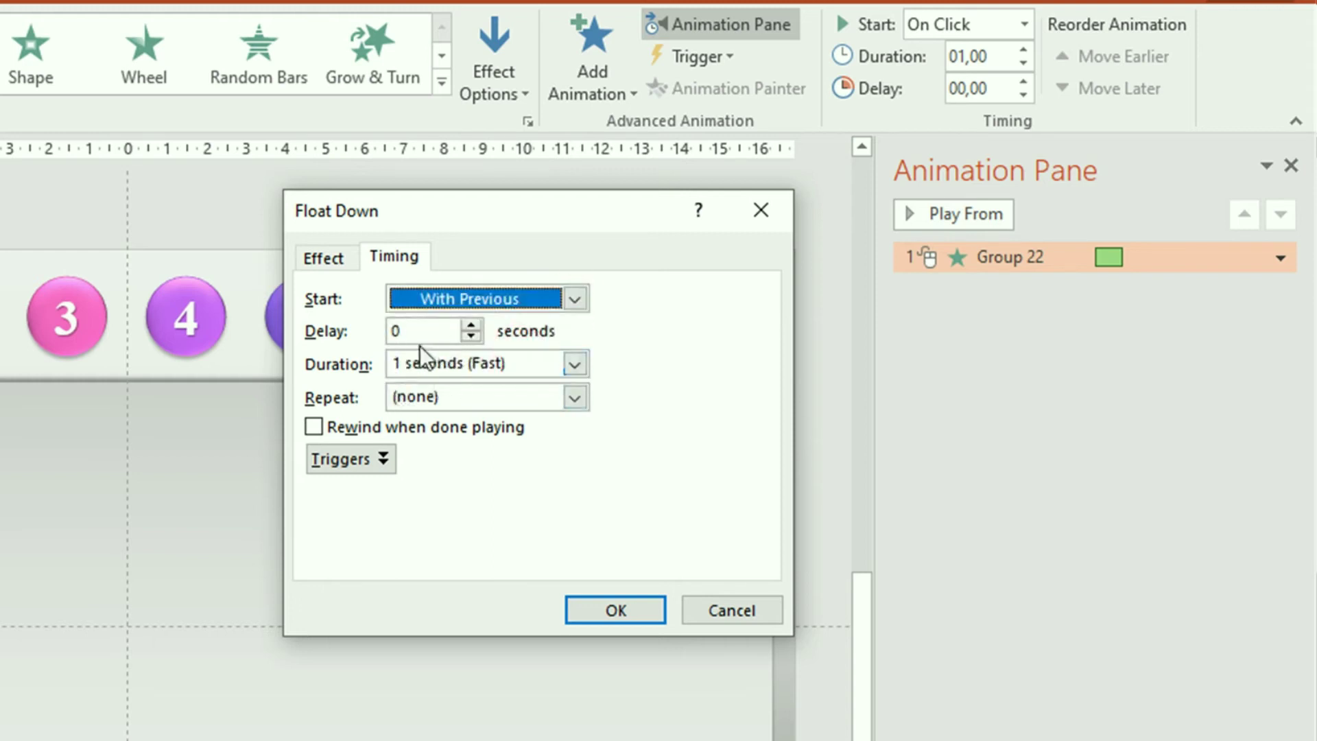
Confirm the Chime and With Previous settings, then duplicate slide 2 as slide 3.
{"action": "left_click", "coordinate": [615, 611]}
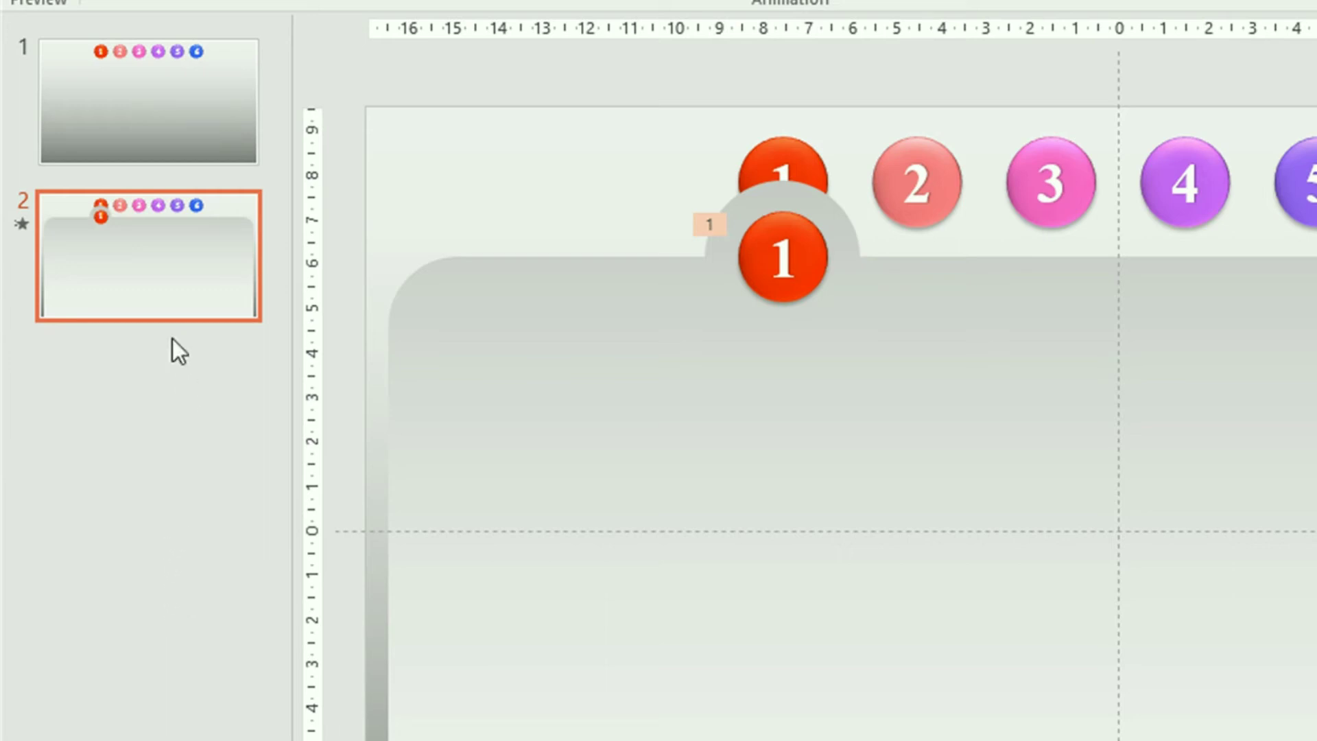
{"action": "right_click", "coordinate": [151, 273]}
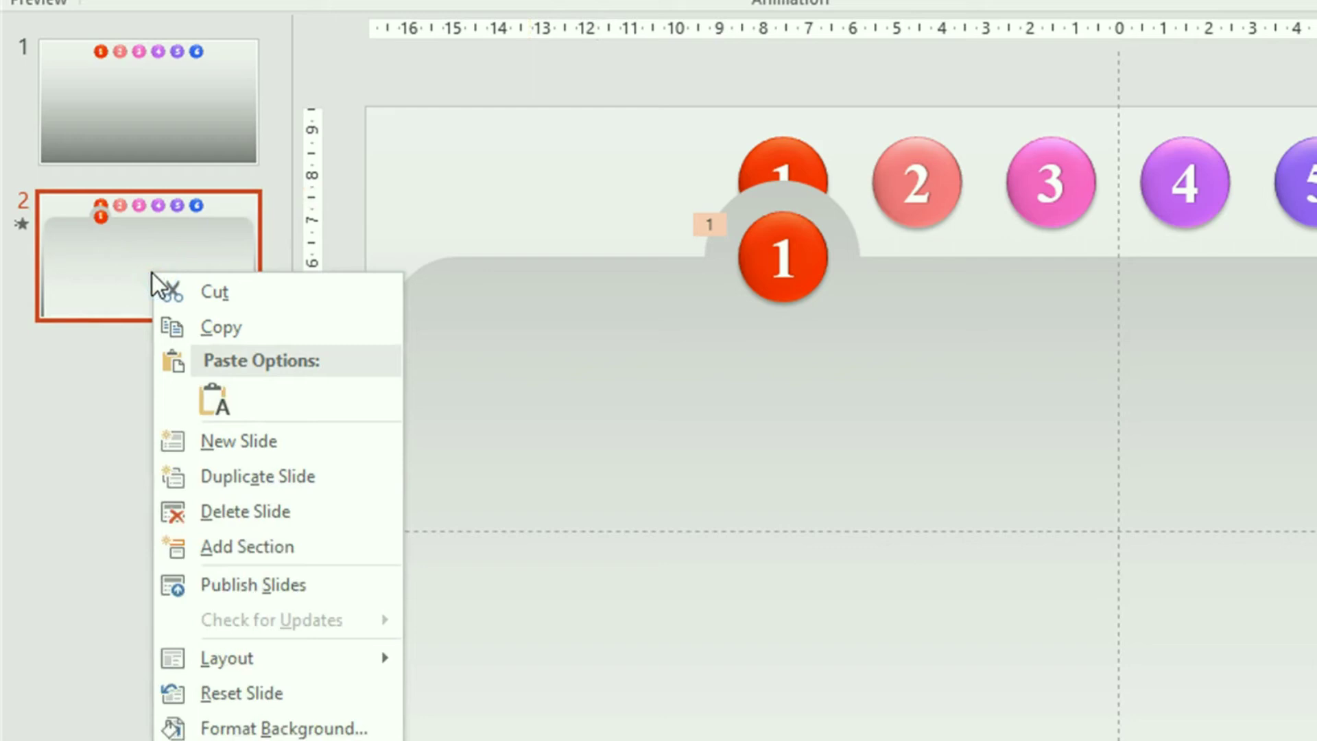
{"action": "left_click", "coordinate": [253, 479]}
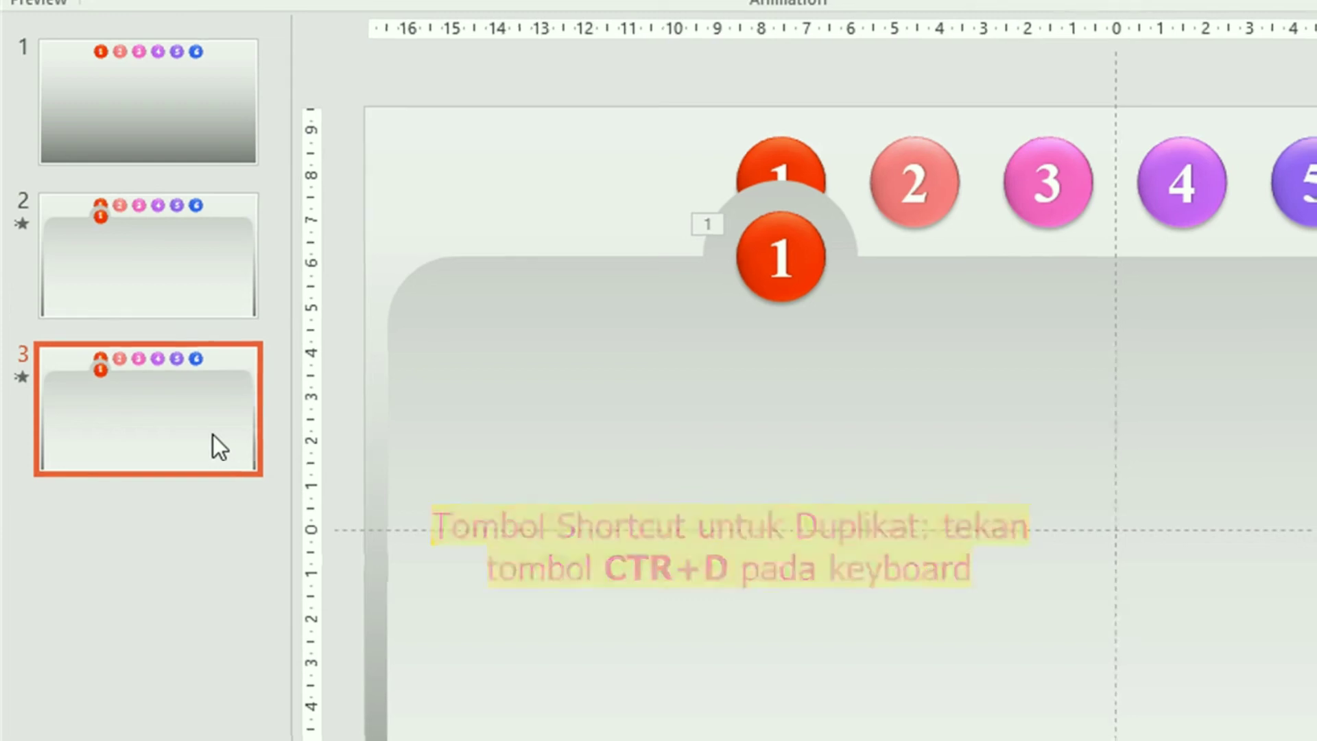
Duplicate the slide with Ctrl+D up to seven slides, then go back to slide 2.
{"action": "key", "text": "ctrl+d"}
{"action": "key", "text": "ctrl+d"}
{"action": "key", "text": "ctrl+d"}
{"action": "key", "text": "ctrl+d"}
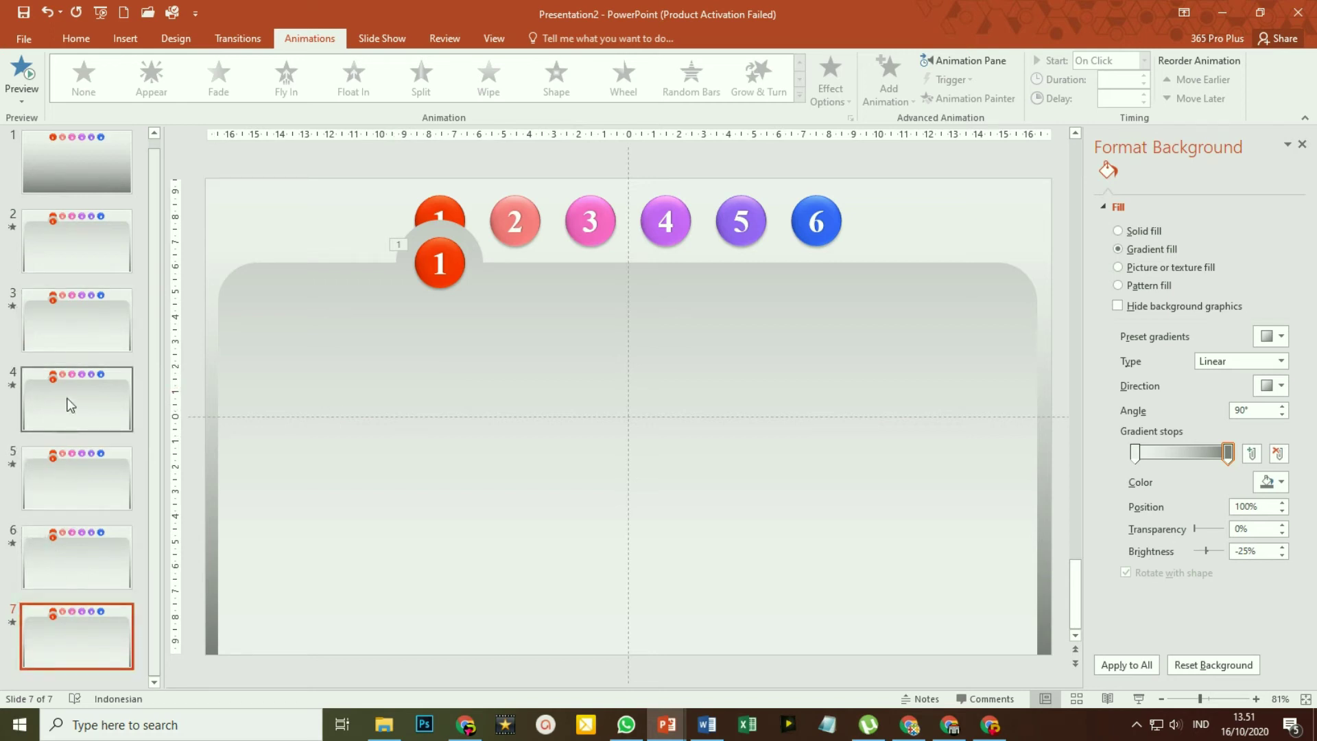
{"action": "scroll", "coordinate": [68, 404], "scroll_direction": "up", "scroll_amount": 1}
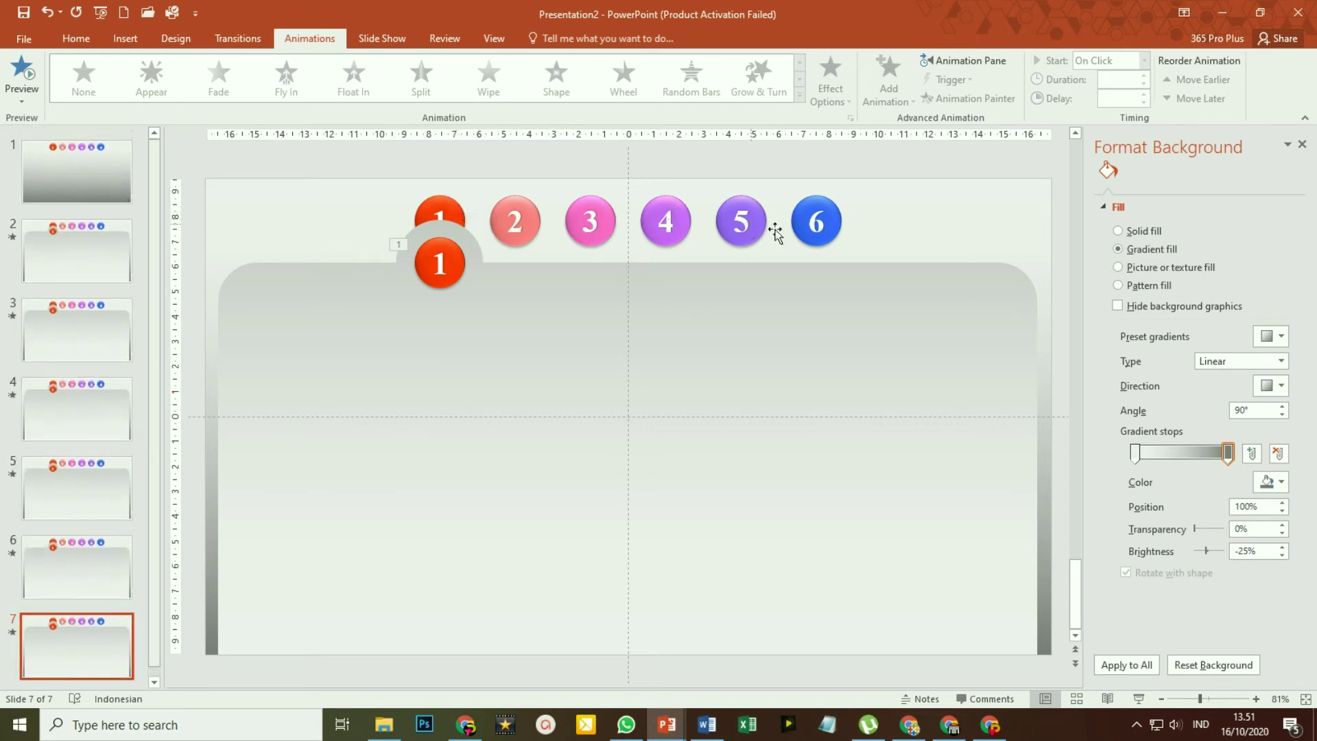
{"action": "left_click", "coordinate": [104, 237]}
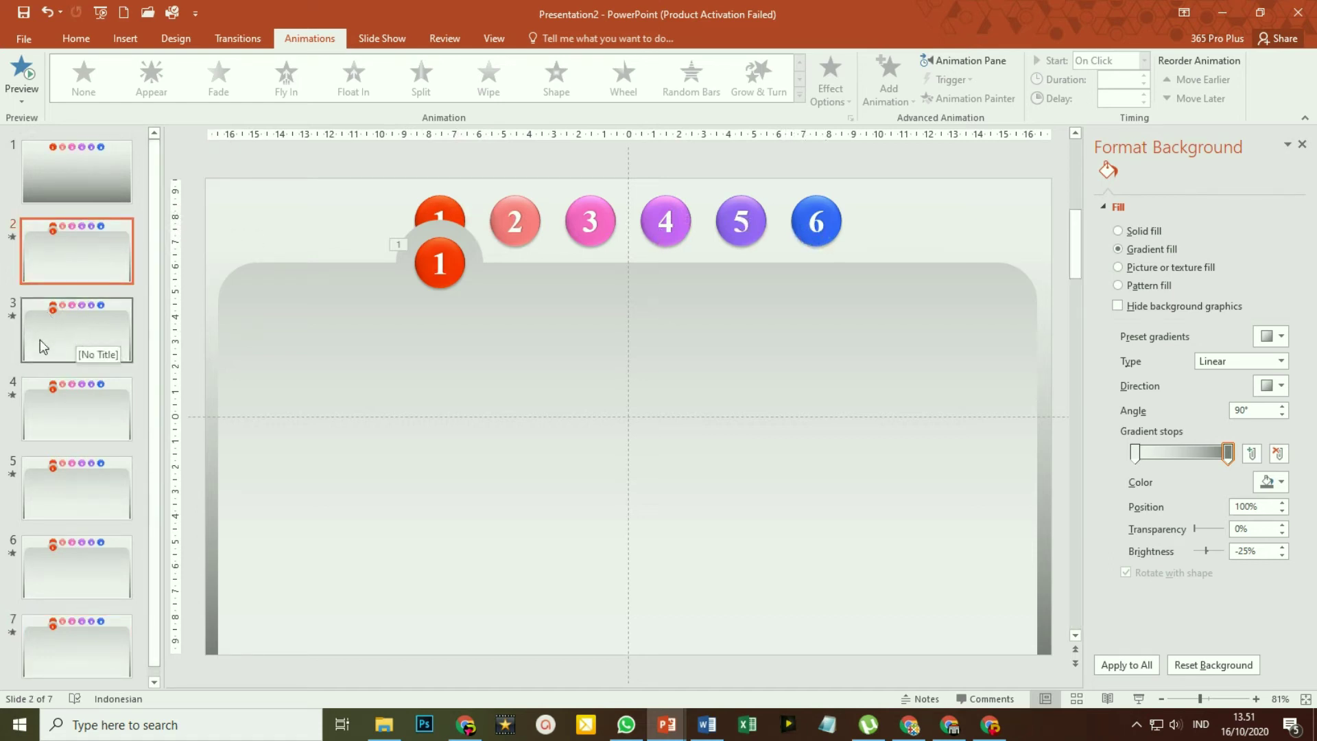
On slide 3, nudge the lowered button right so it sits beneath button 2.
{"action": "left_click", "coordinate": [65, 336]}
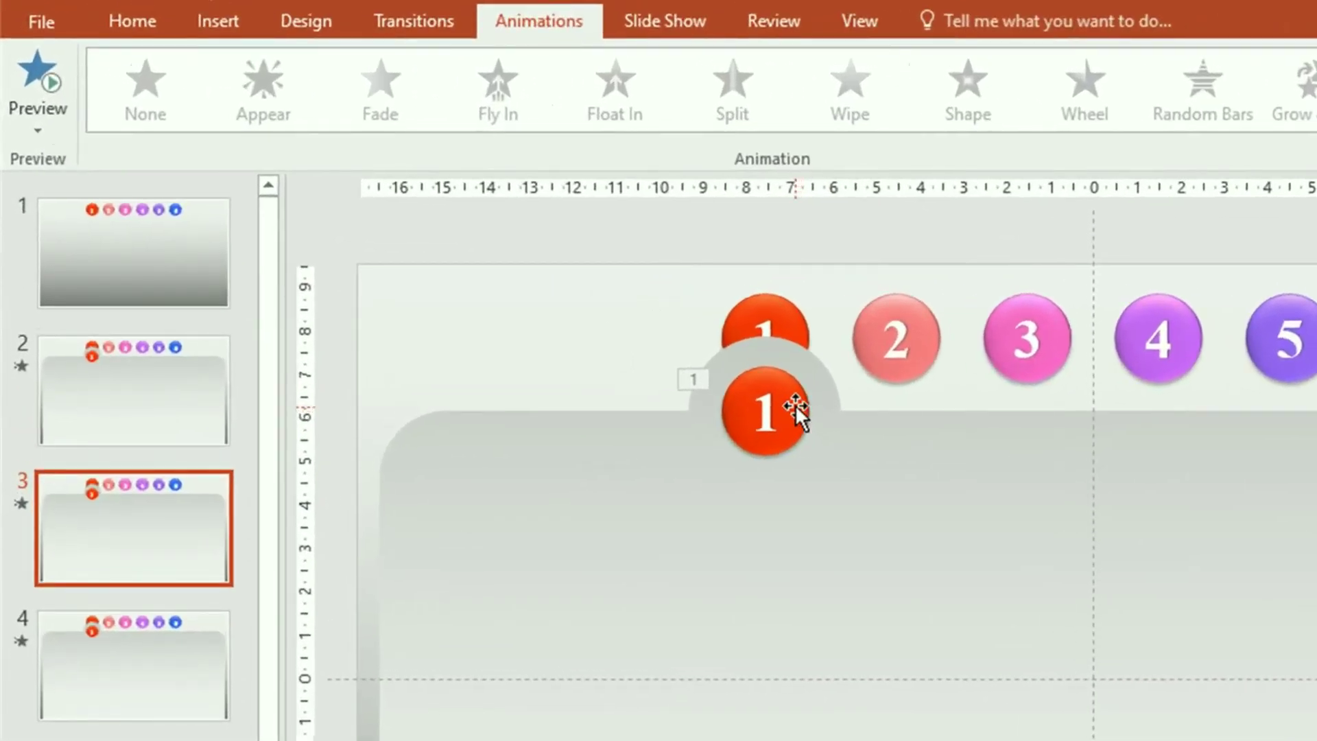
{"action": "left_click", "coordinate": [796, 404]}
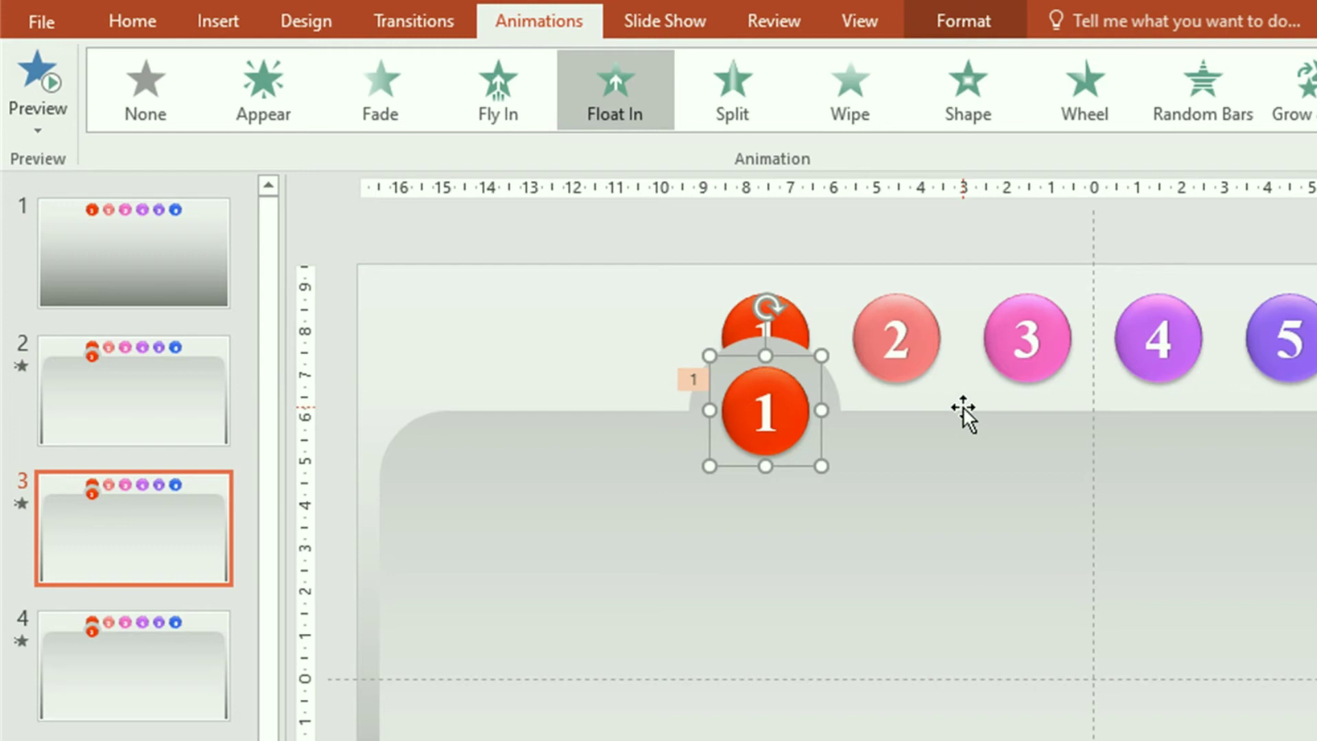
{"action": "key", "text": "Right"}
{"action": "key", "text": "Right"}
{"action": "key", "text": "Right"}
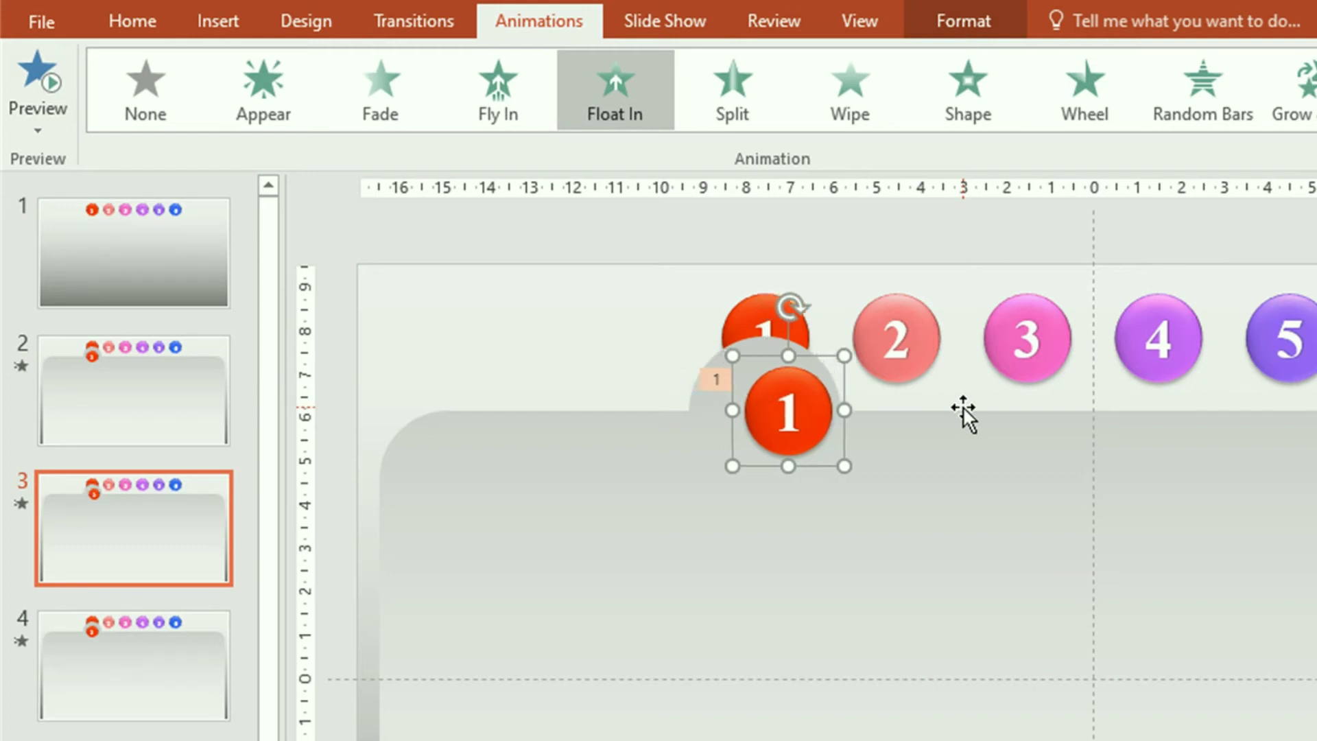
{"action": "key", "text": "Right"}
{"action": "key", "text": "Right"}
{"action": "key", "text": "Right"}
{"action": "key", "text": "ctrl+Right"}
{"action": "key", "text": "ctrl+Right"}
{"action": "key", "text": "ctrl+Right"}
{"action": "key", "text": "ctrl+Right"}
{"action": "key", "text": "ctrl+Right"}
{"action": "key", "text": "ctrl+Right"}
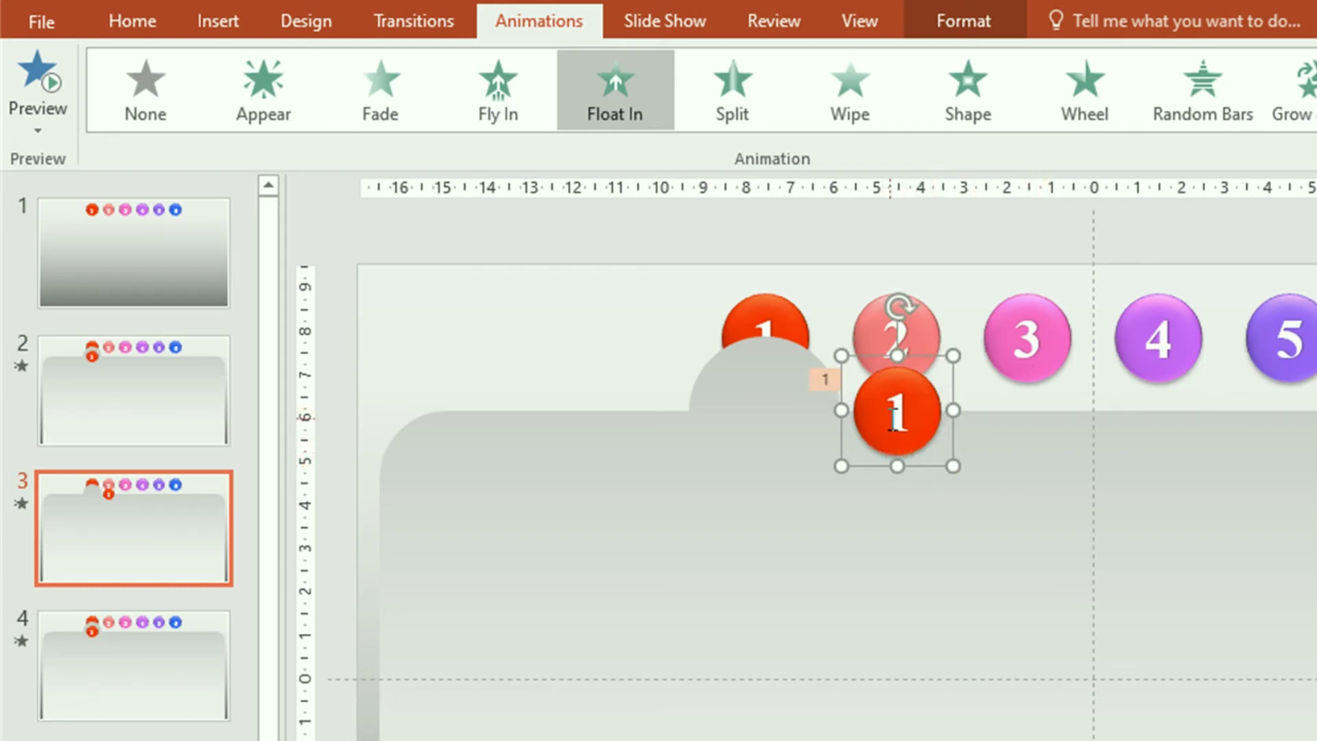
Change the lowered button's number from 1 to 2.
{"action": "double_click", "coordinate": [892, 419]}
{"action": "type", "text": "2"}
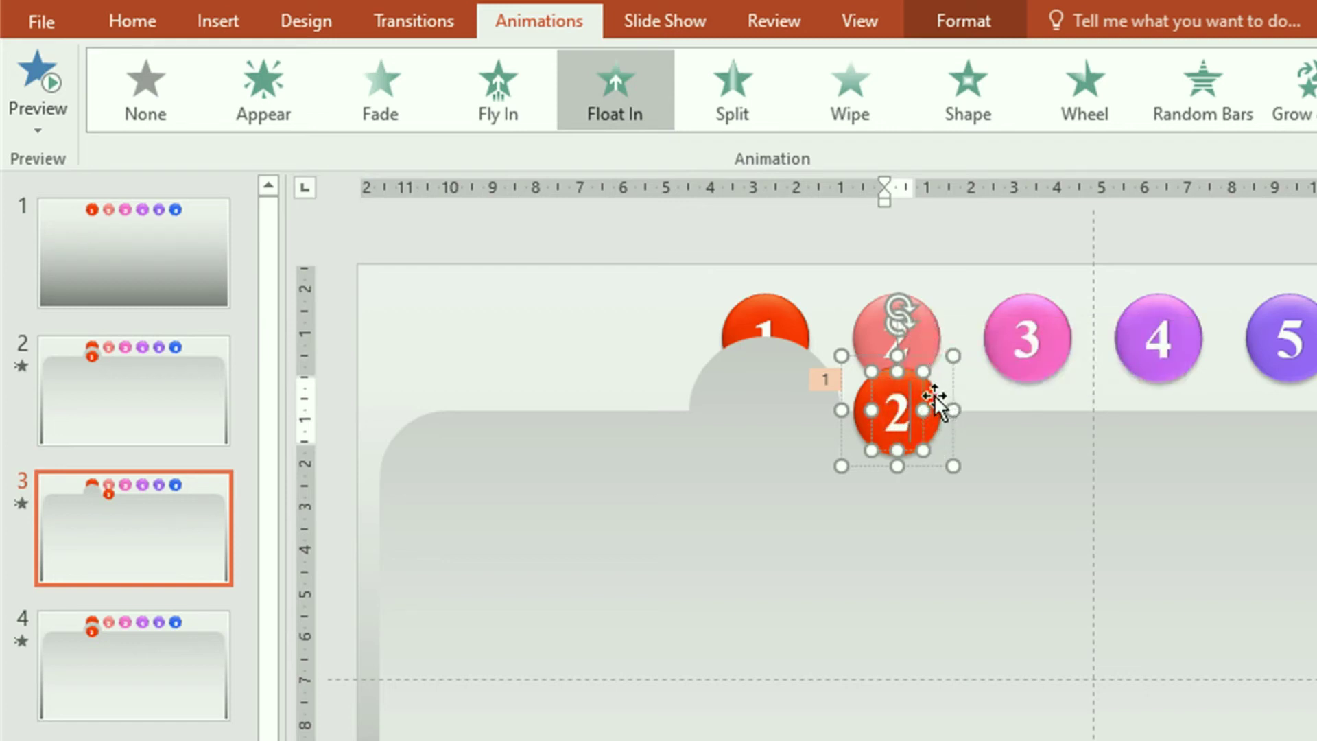
{"action": "left_click", "coordinate": [935, 396]}
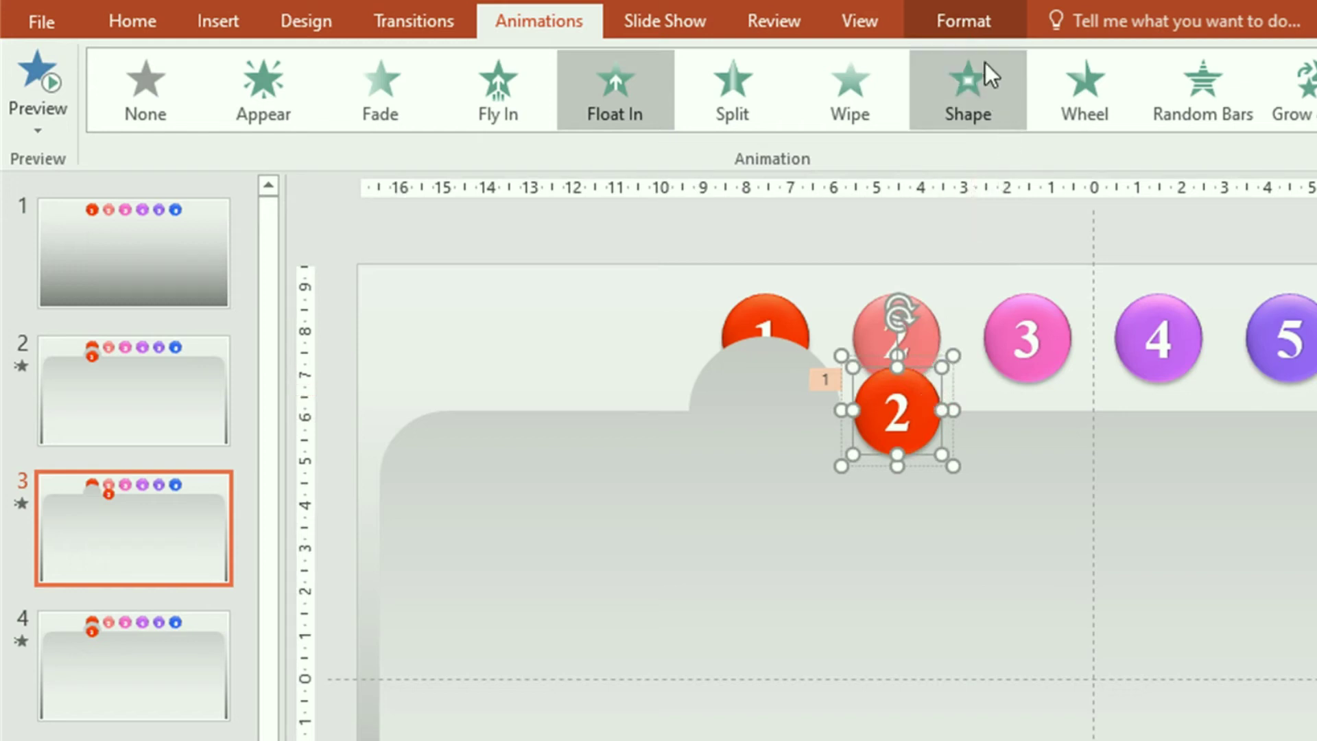
{"action": "left_click", "coordinate": [977, 17]}
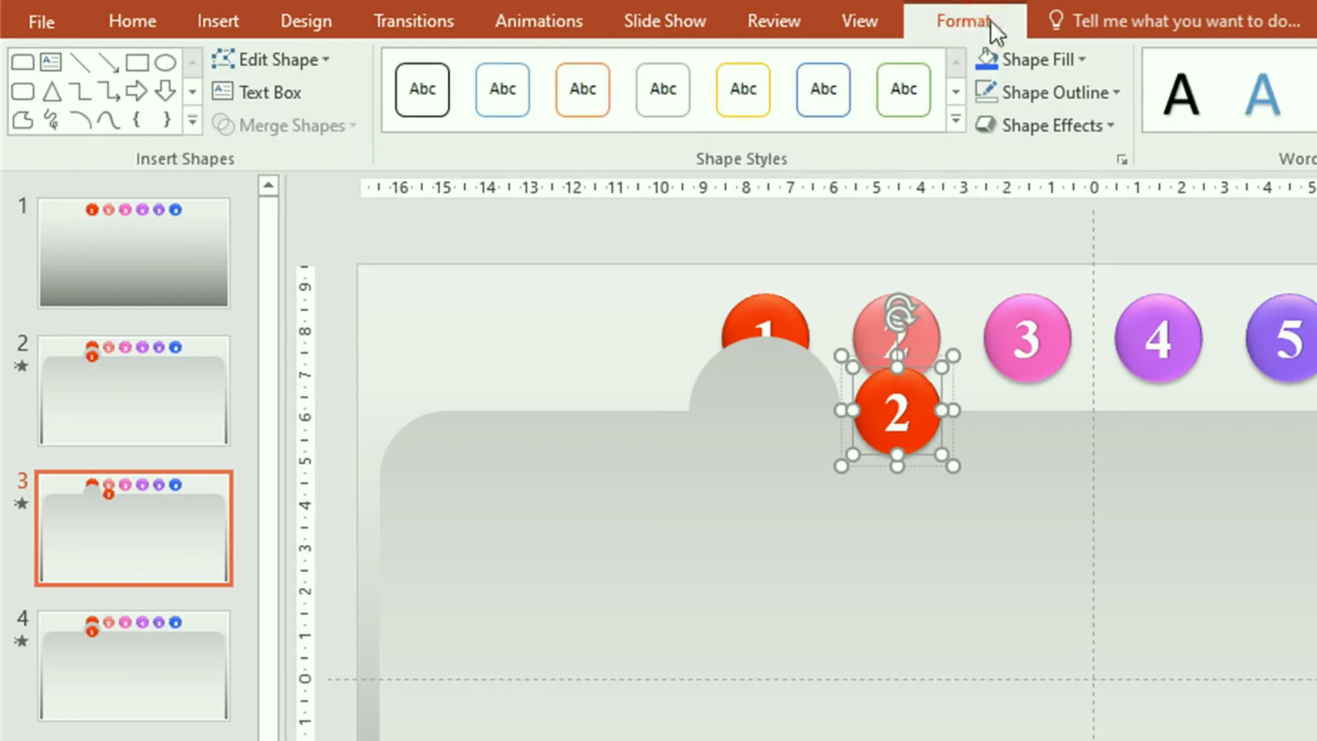
Fill slide 3's lowered button with button 2's pink using the eyedropper.
{"action": "left_click", "coordinate": [1079, 60]}
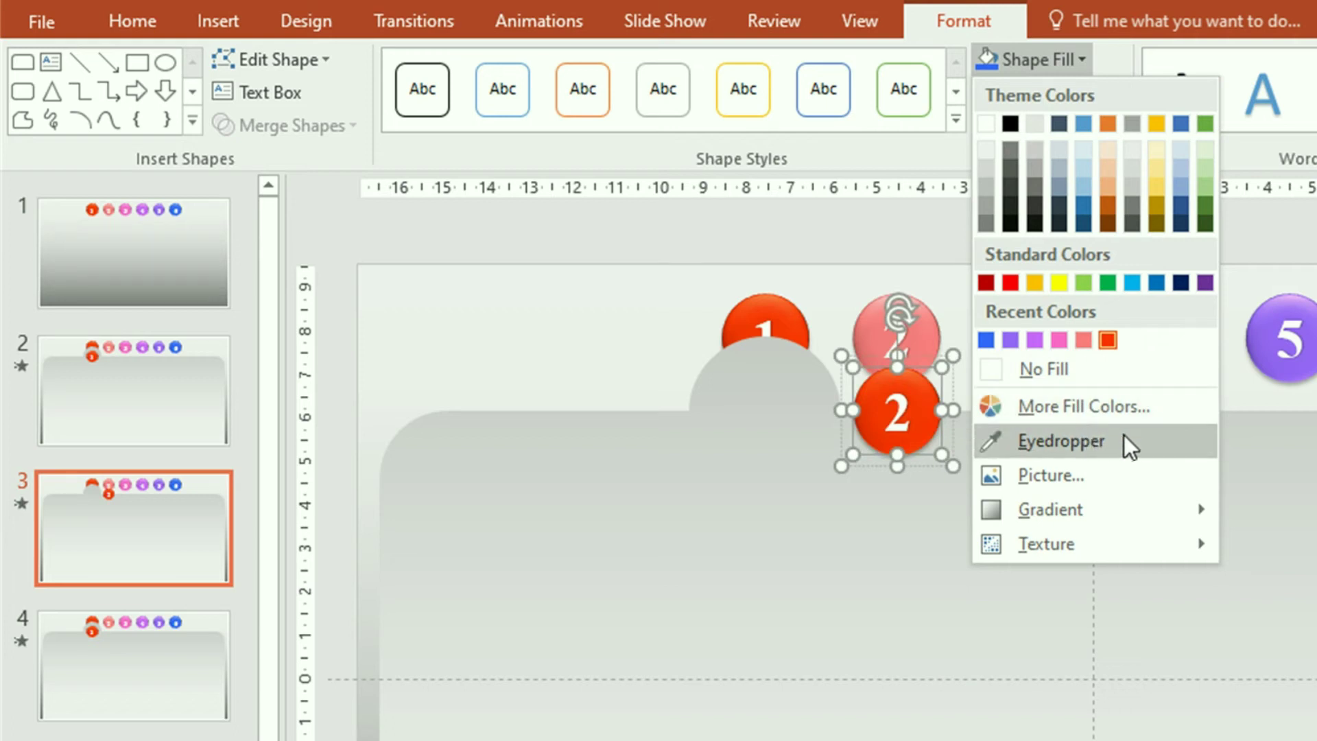
{"action": "left_click", "coordinate": [1078, 435]}
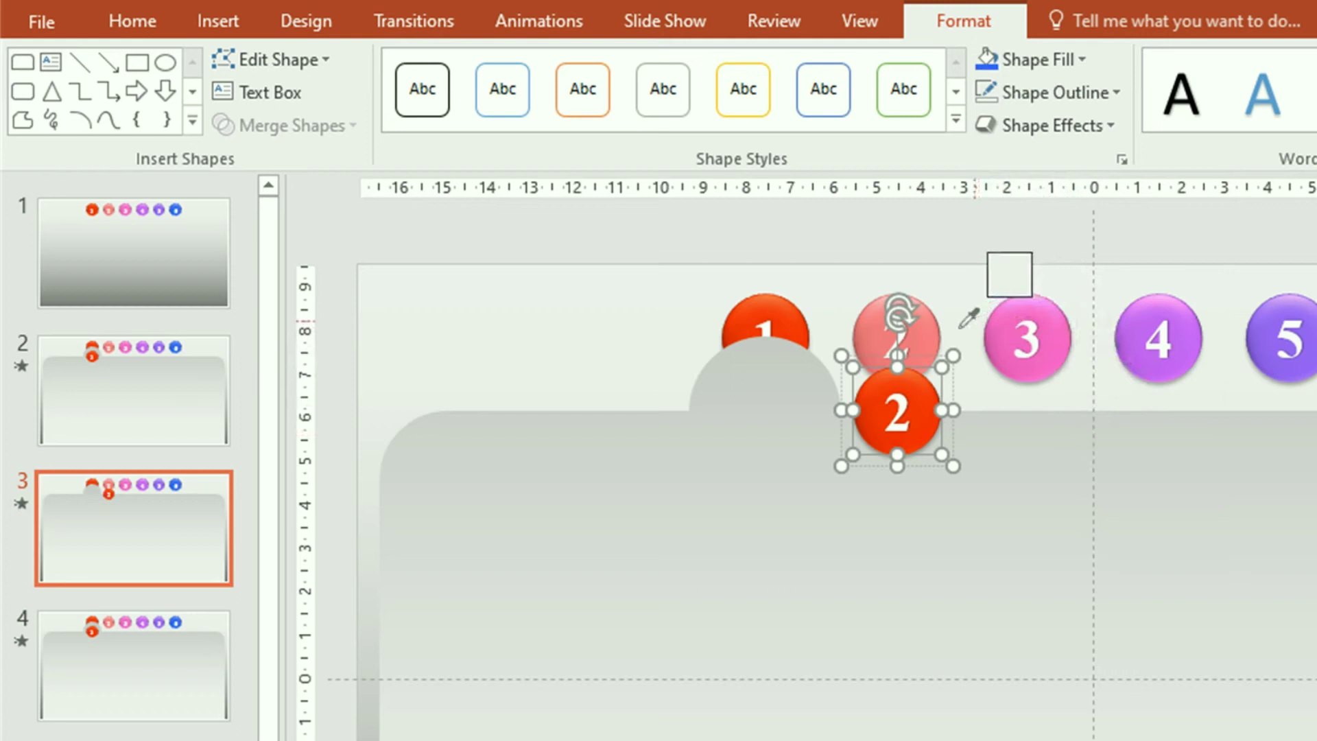
{"action": "left_click", "coordinate": [921, 334]}
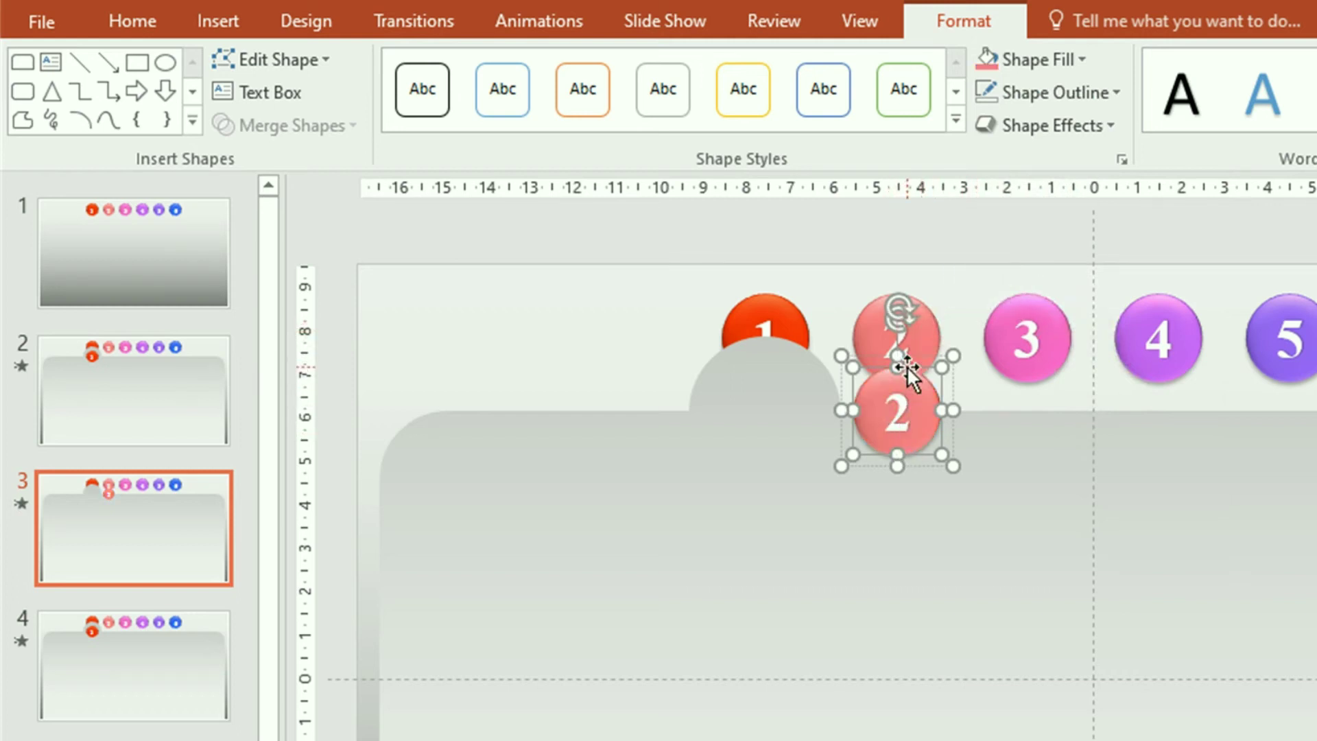
Shift the grey tab and its bump right so they sit behind button 2.
{"action": "left_click", "coordinate": [754, 389]}
{"action": "left_click", "coordinate": [760, 360], "text": "shift"}
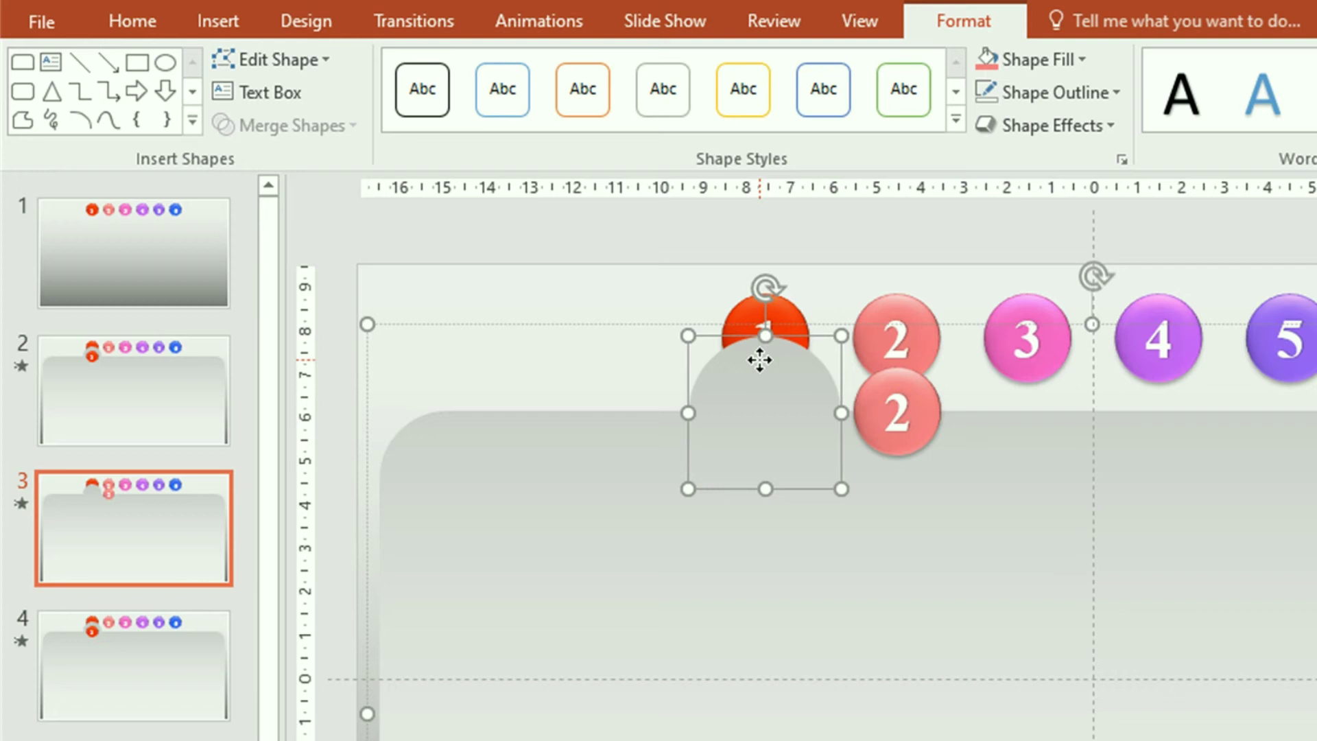
{"action": "key", "text": "Right"}
{"action": "key", "text": "Right"}
{"action": "key", "text": "Right"}
{"action": "key", "text": "Right"}
{"action": "key", "text": "Right"}
{"action": "key", "text": "Right"}
{"action": "key", "text": "Right"}
{"action": "key", "text": "Right"}
{"action": "key", "text": "Right"}
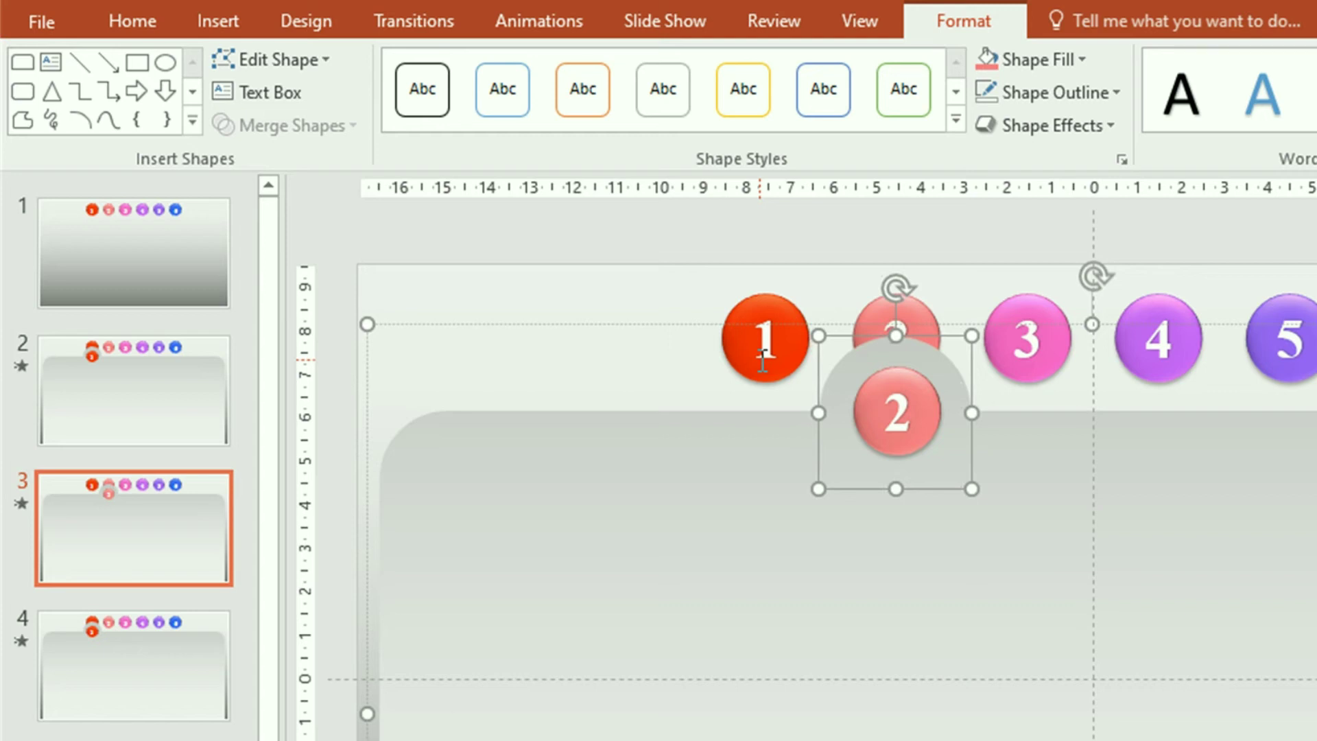
{"action": "key", "text": "Right"}
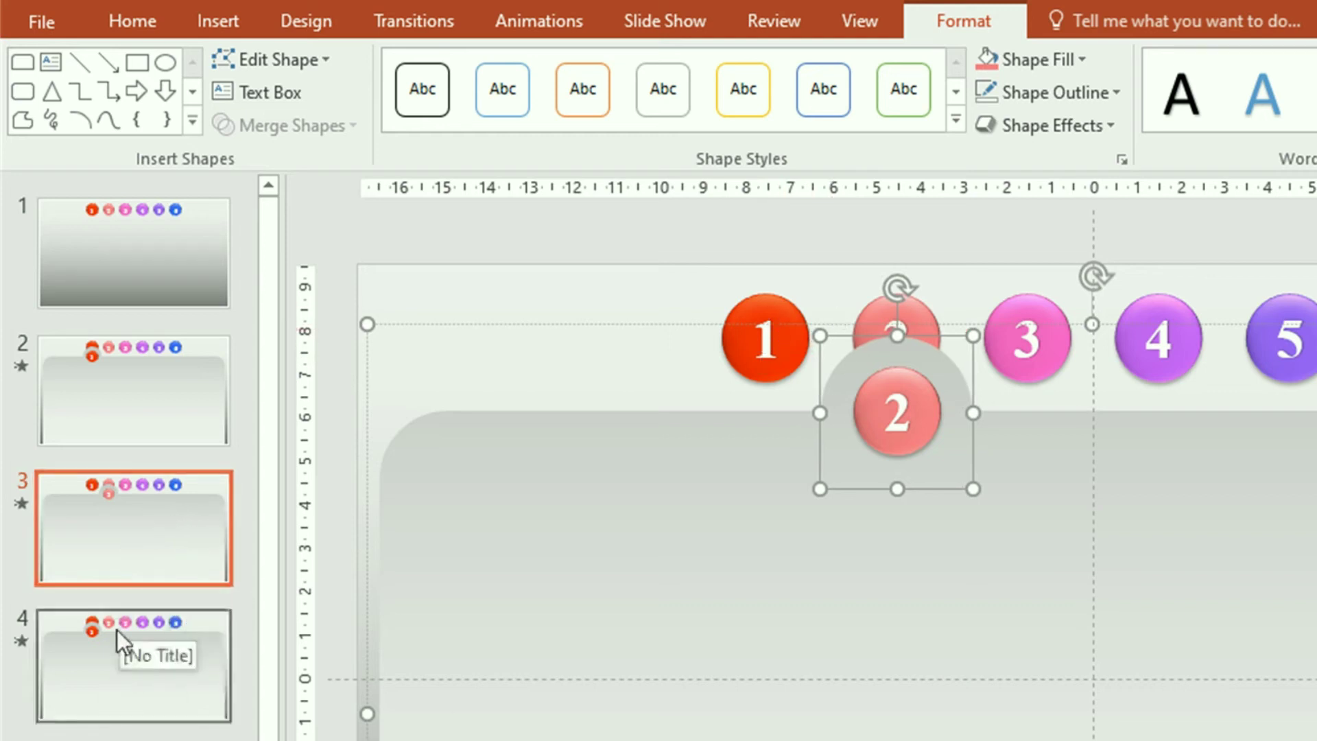
On slide 4, move the copied lower button under the top 3 and renumber it 3.
{"action": "left_click", "coordinate": [120, 682]}
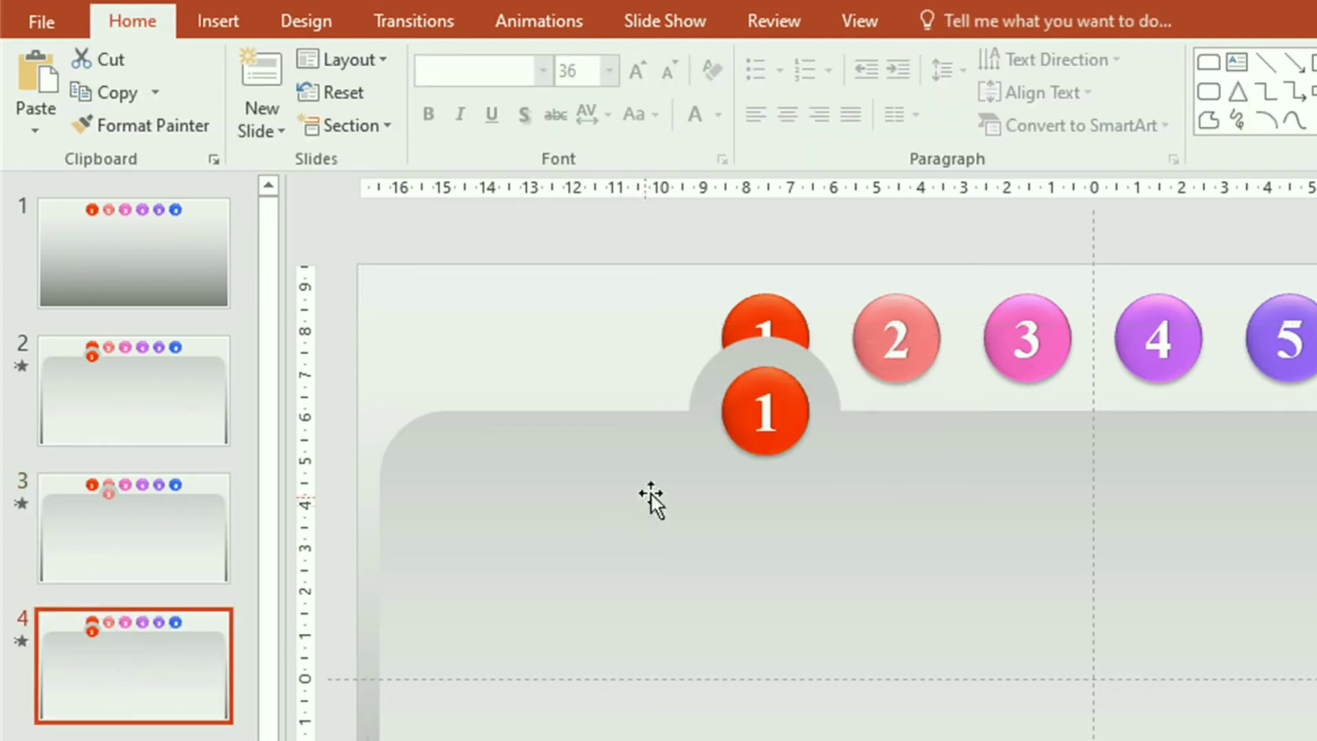
{"action": "left_click", "coordinate": [800, 406]}
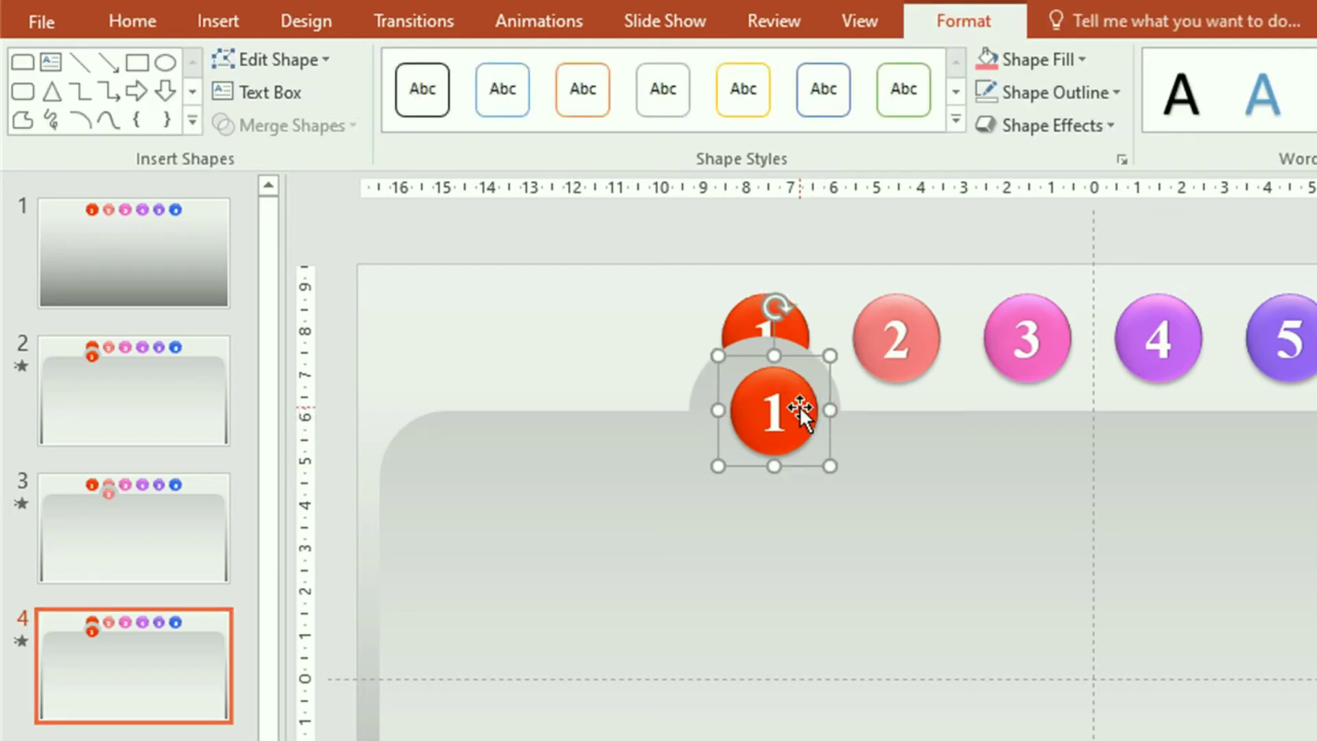
{"action": "key", "text": "Right"}
{"action": "key", "text": "Right"}
{"action": "key", "text": "Right"}
{"action": "key", "text": "Right"}
{"action": "key", "text": "Right"}
{"action": "key", "text": "Right"}
{"action": "key", "text": "Right"}
{"action": "key", "text": "Right"}
{"action": "key", "text": "Right"}
{"action": "key", "text": "Right"}
{"action": "key", "text": "ctrl+Right"}
{"action": "key", "text": "ctrl+Right"}
{"action": "key", "text": "ctrl+Right"}
{"action": "key", "text": "ctrl+Right"}
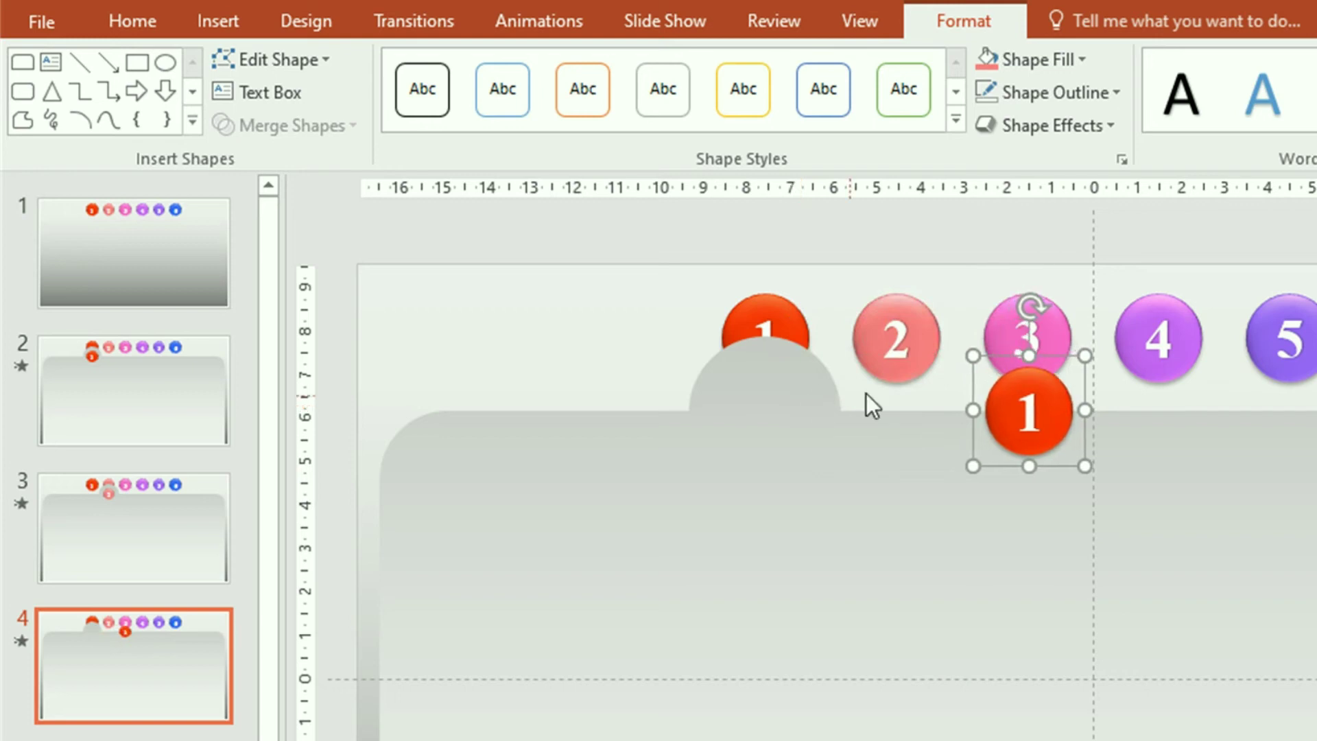
{"action": "double_click", "coordinate": [1029, 411]}
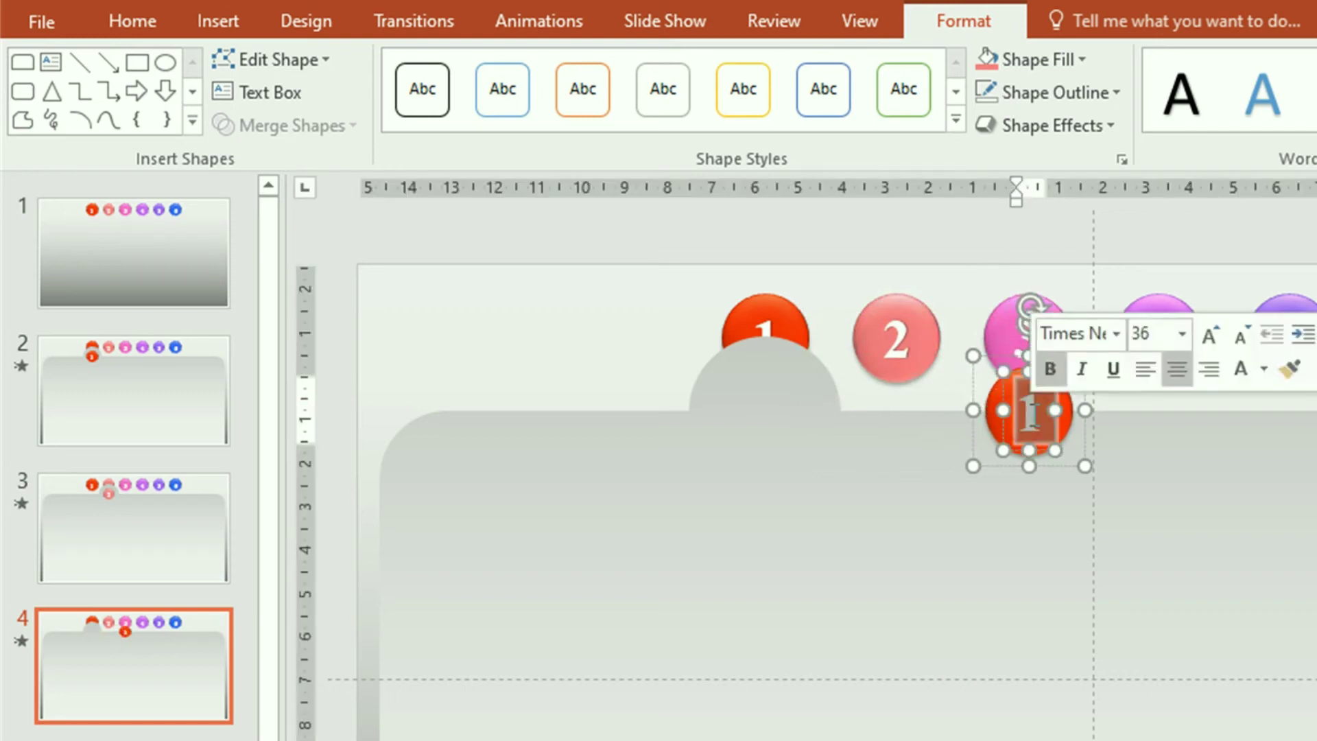
{"action": "type", "text": "3"}
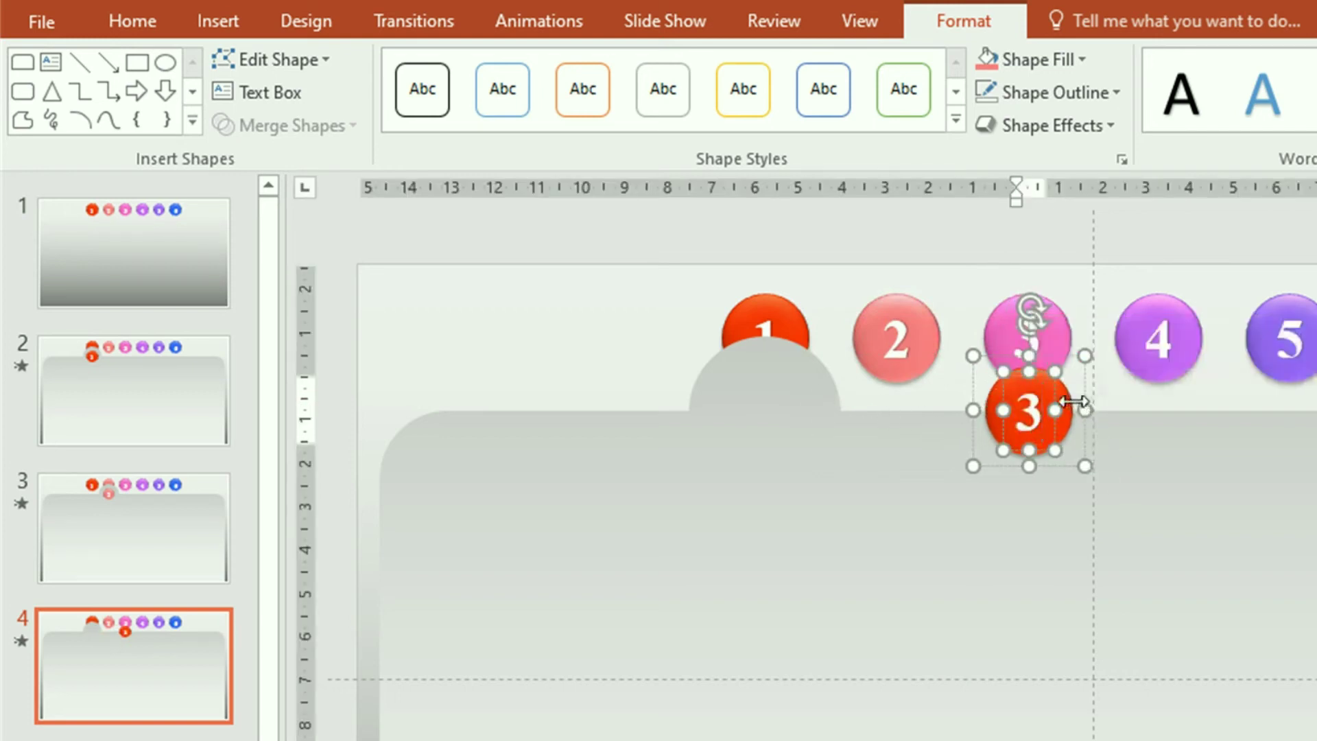
{"action": "left_click", "coordinate": [1069, 404]}
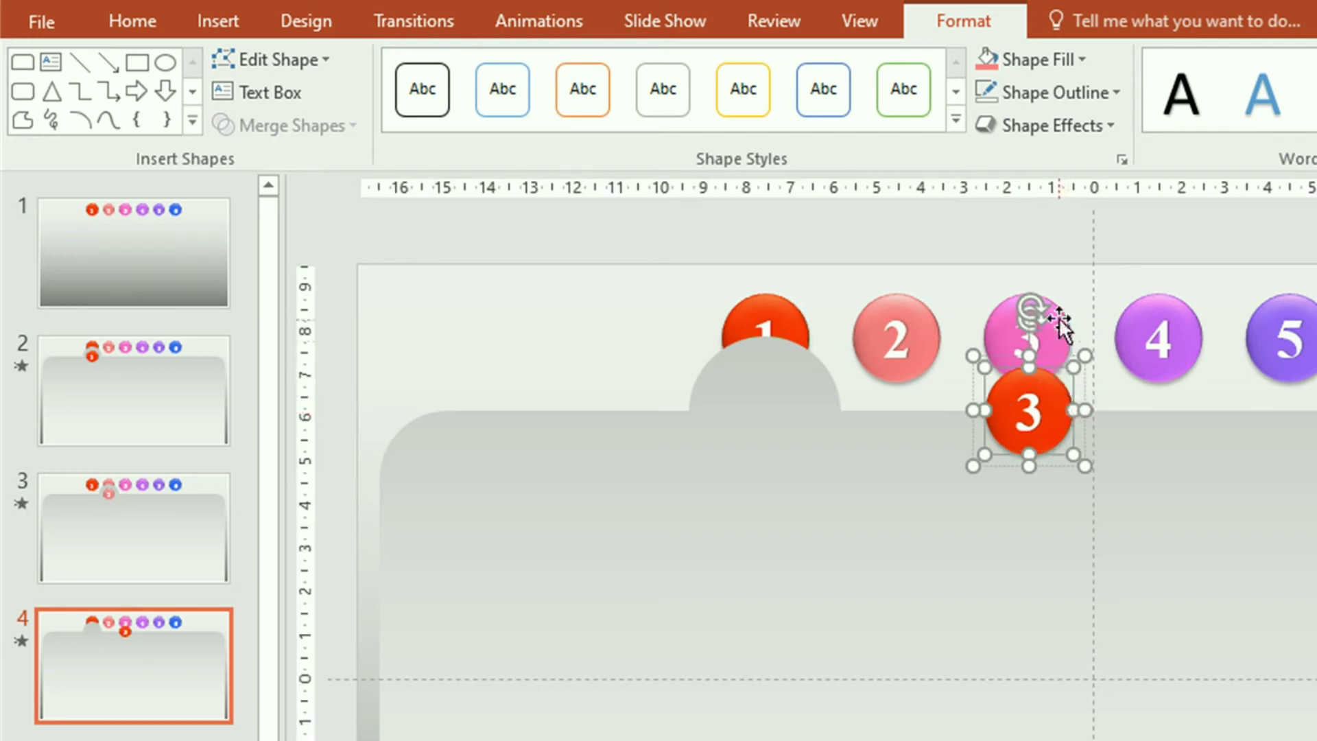
Recolour the new 3 button pink to match the top-row 3.
{"action": "left_click", "coordinate": [1083, 60]}
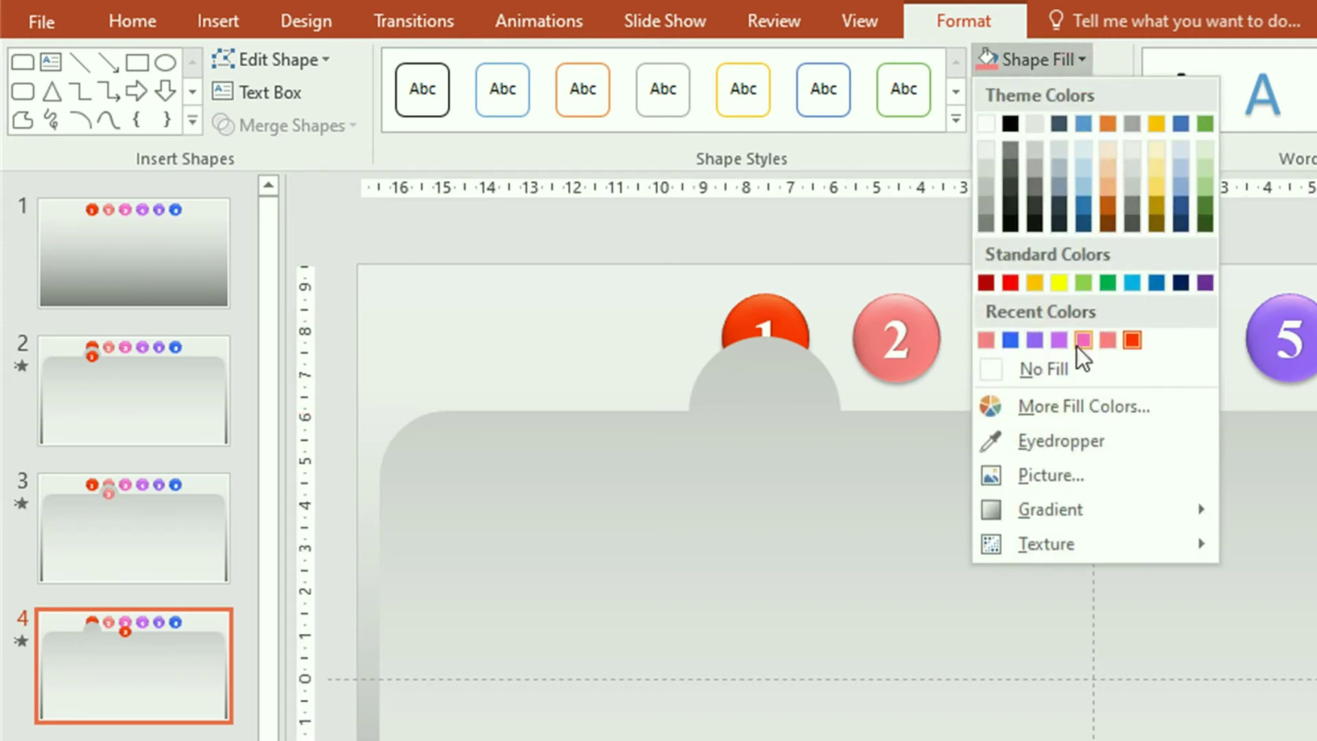
{"action": "left_click", "coordinate": [1069, 435]}
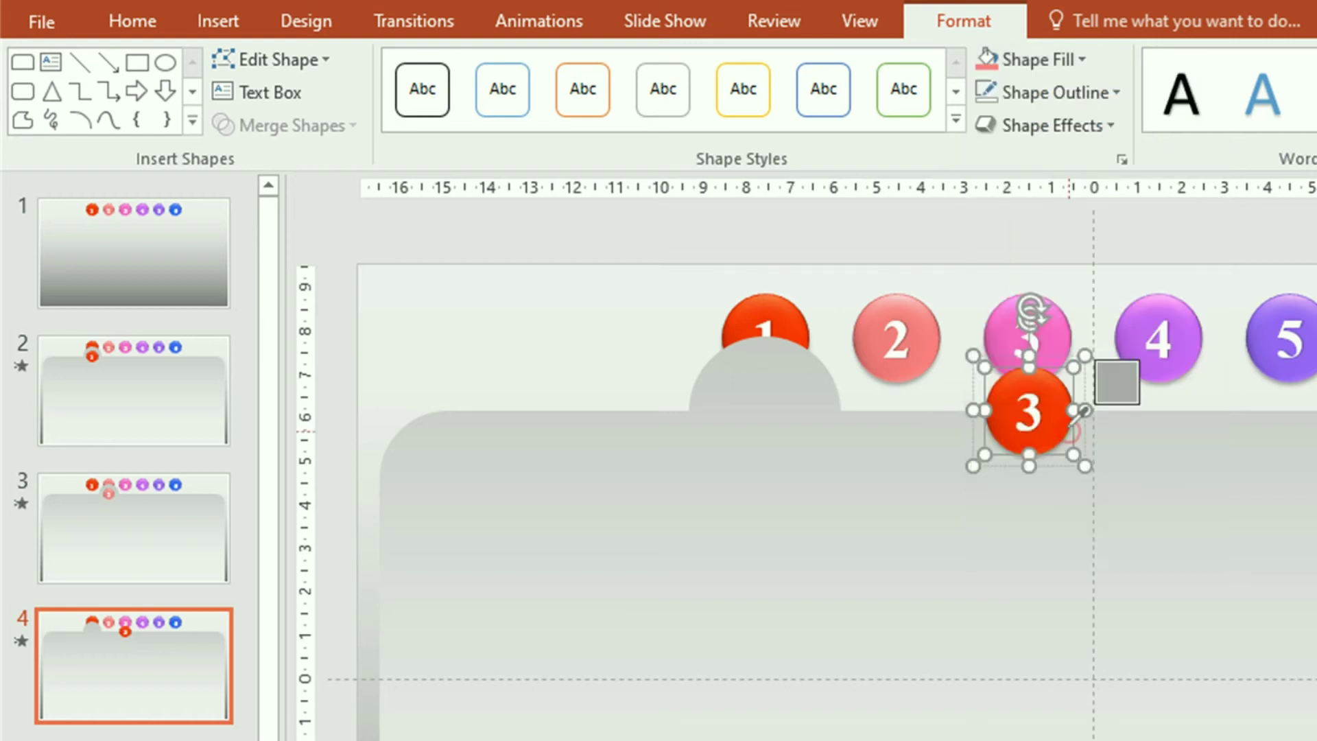
{"action": "left_click", "coordinate": [1060, 331]}
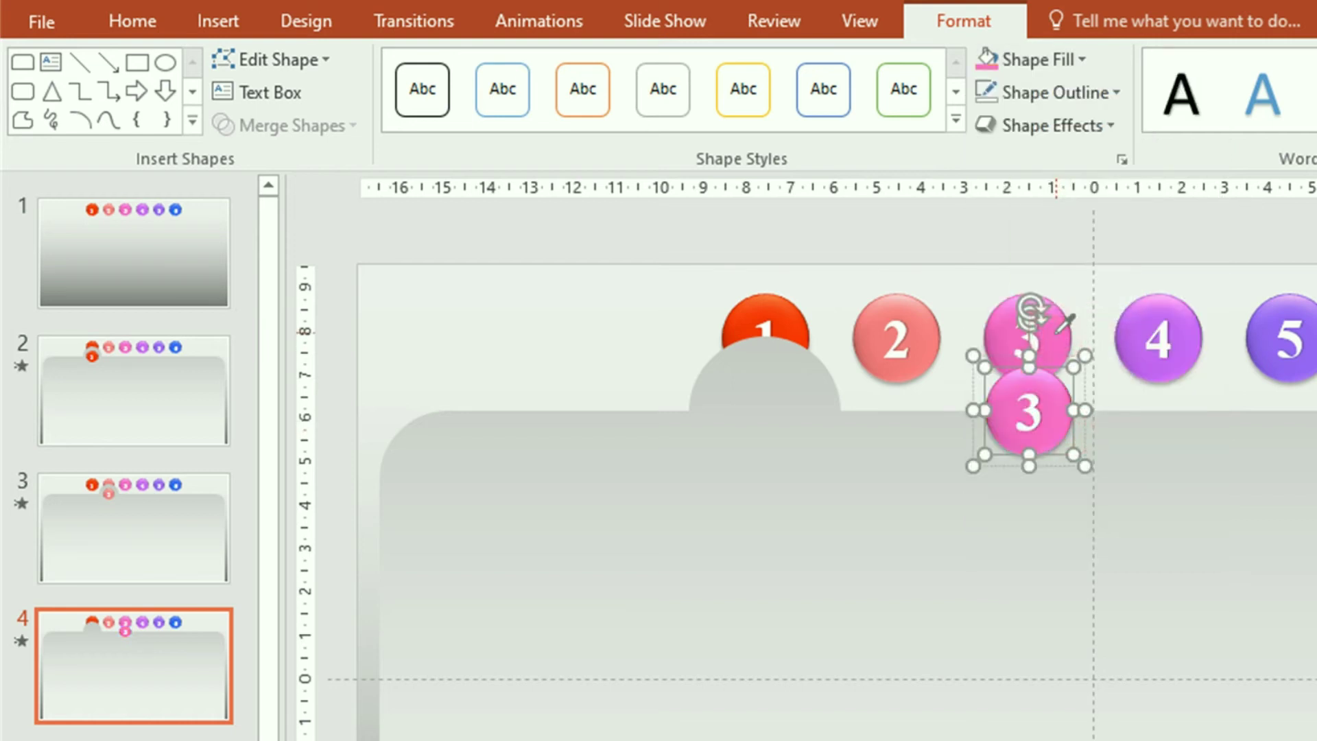
Move slide 4's grey tab right to sit behind the pink 3 button.
{"action": "left_click", "coordinate": [771, 380]}
{"action": "left_click", "coordinate": [771, 379]}
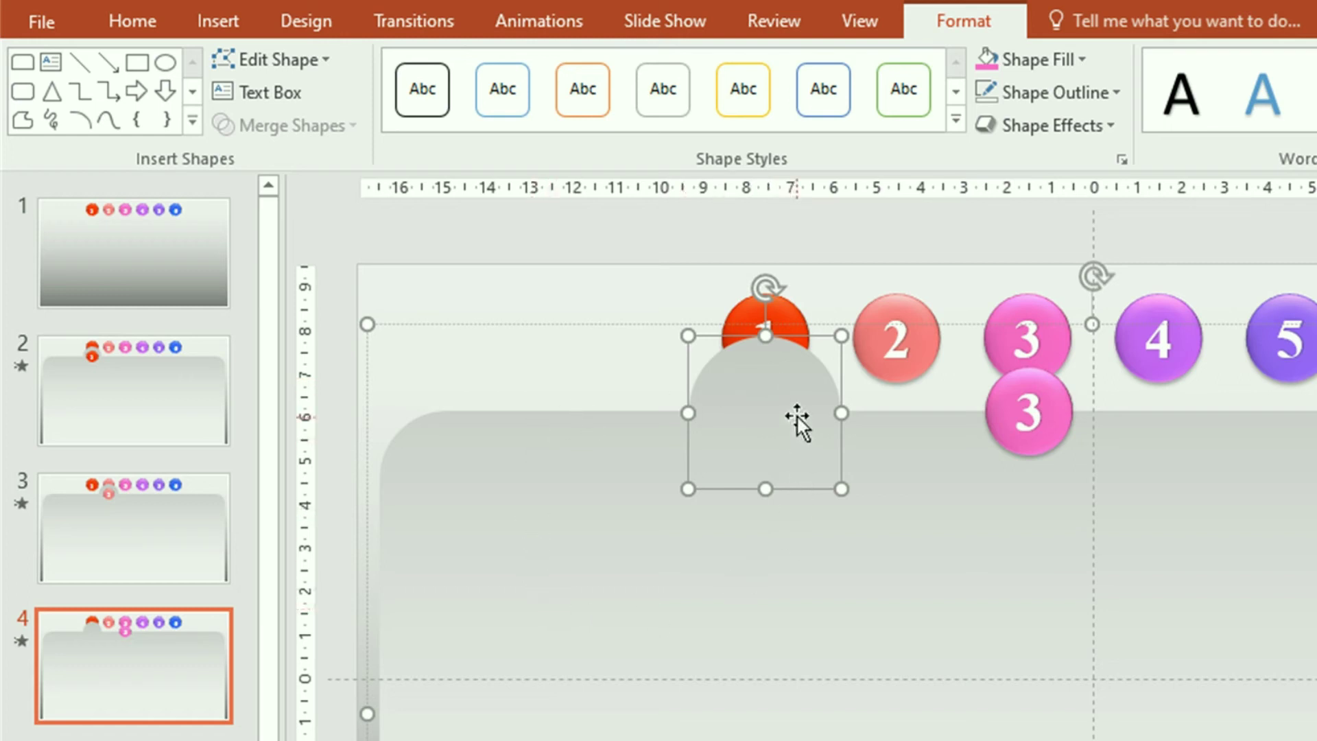
{"action": "key", "text": "Right"}
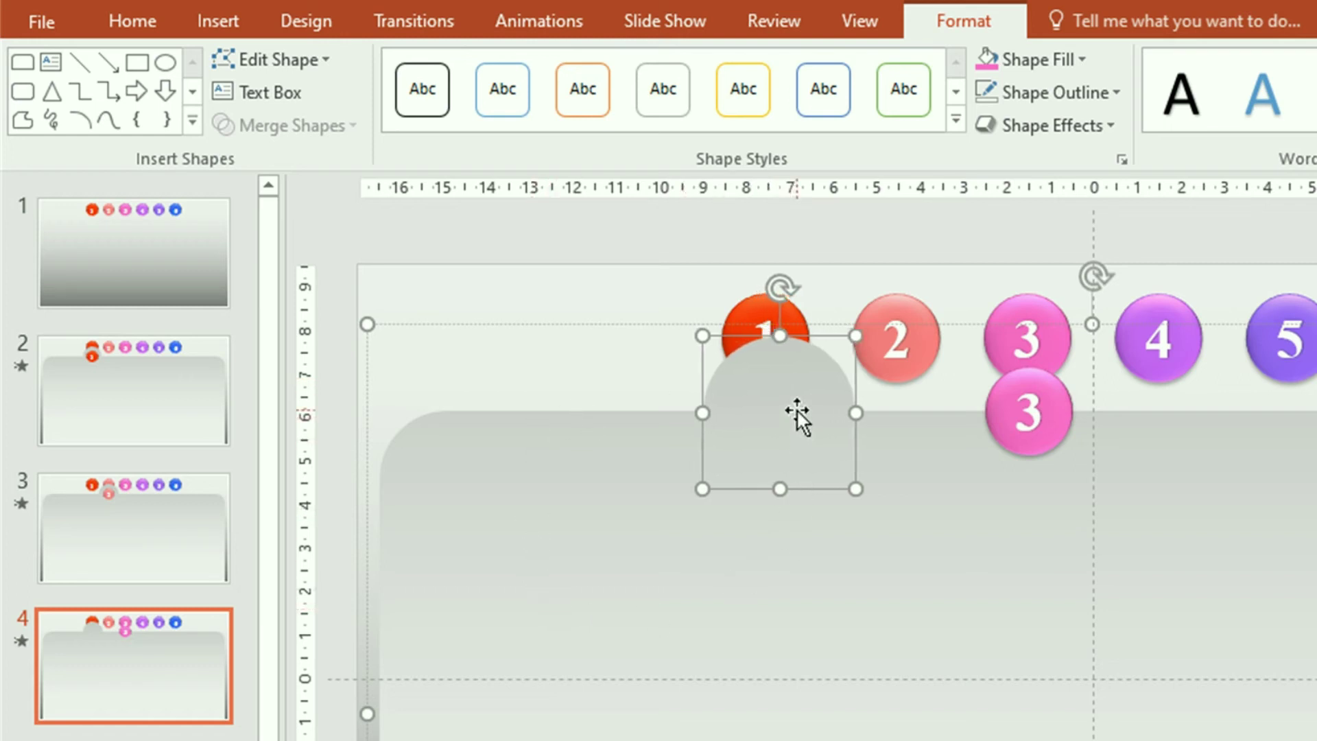
{"action": "key", "text": "Right"}
{"action": "key", "text": "Right"}
{"action": "key", "text": "Right"}
{"action": "key", "text": "Right"}
{"action": "key", "text": "Right"}
{"action": "key", "text": "Right"}
{"action": "key", "text": "Right"}
{"action": "key", "text": "Right"}
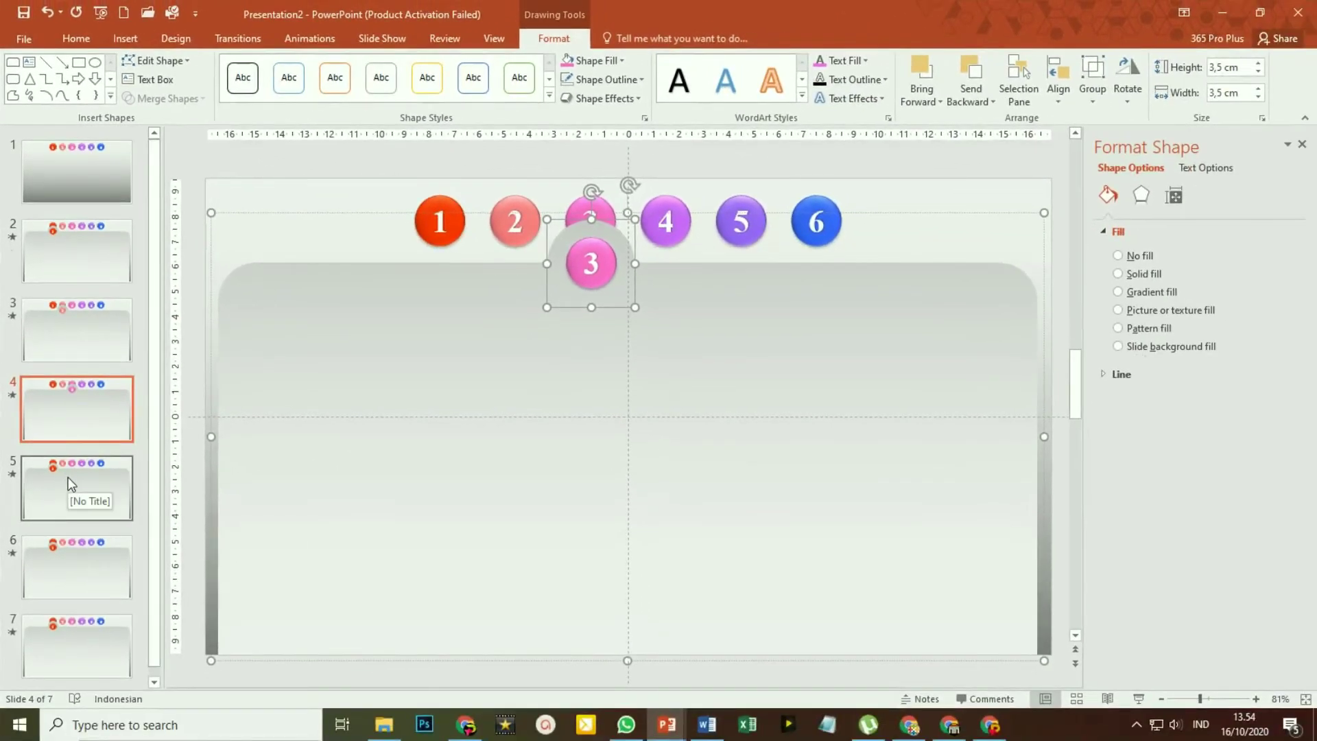
On slide 5, move the lower button under the 4 and fill it with the 4's purple.
{"action": "left_click", "coordinate": [66, 489]}
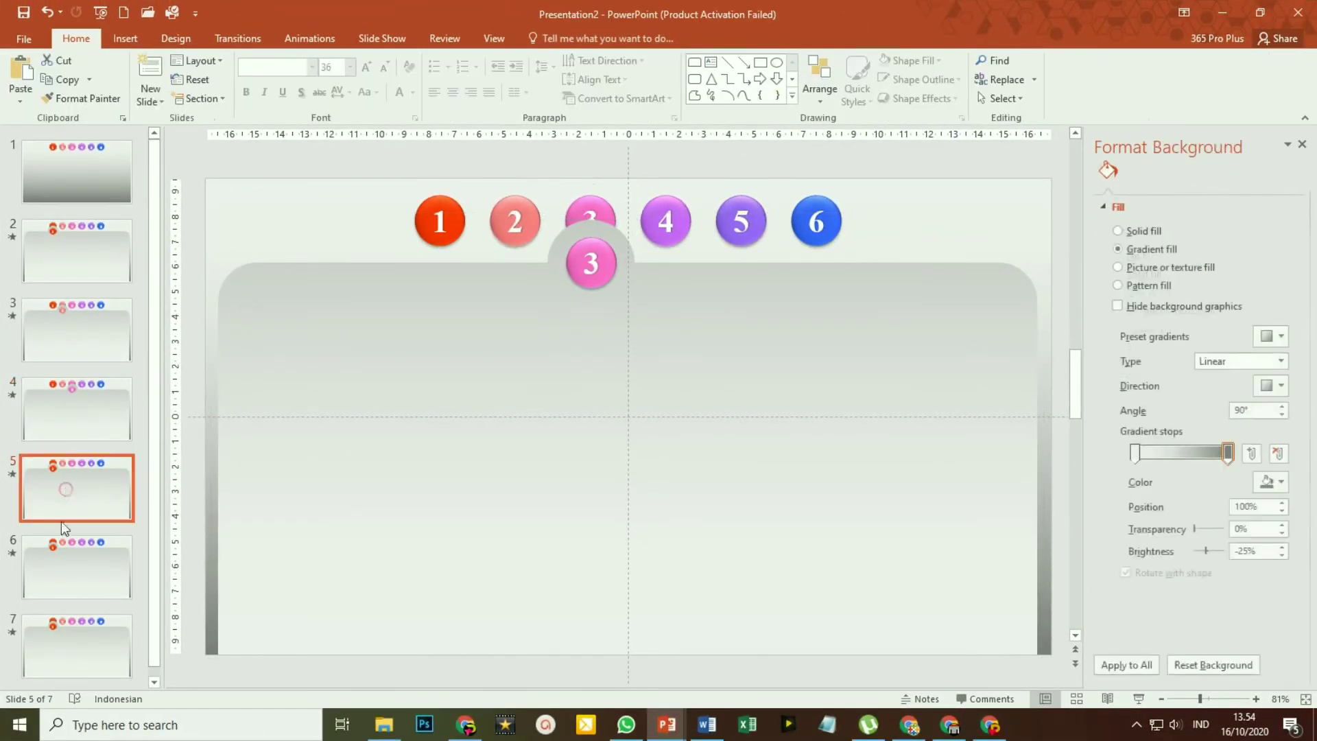
{"action": "left_click", "coordinate": [69, 575]}
{"action": "left_click", "coordinate": [69, 635]}
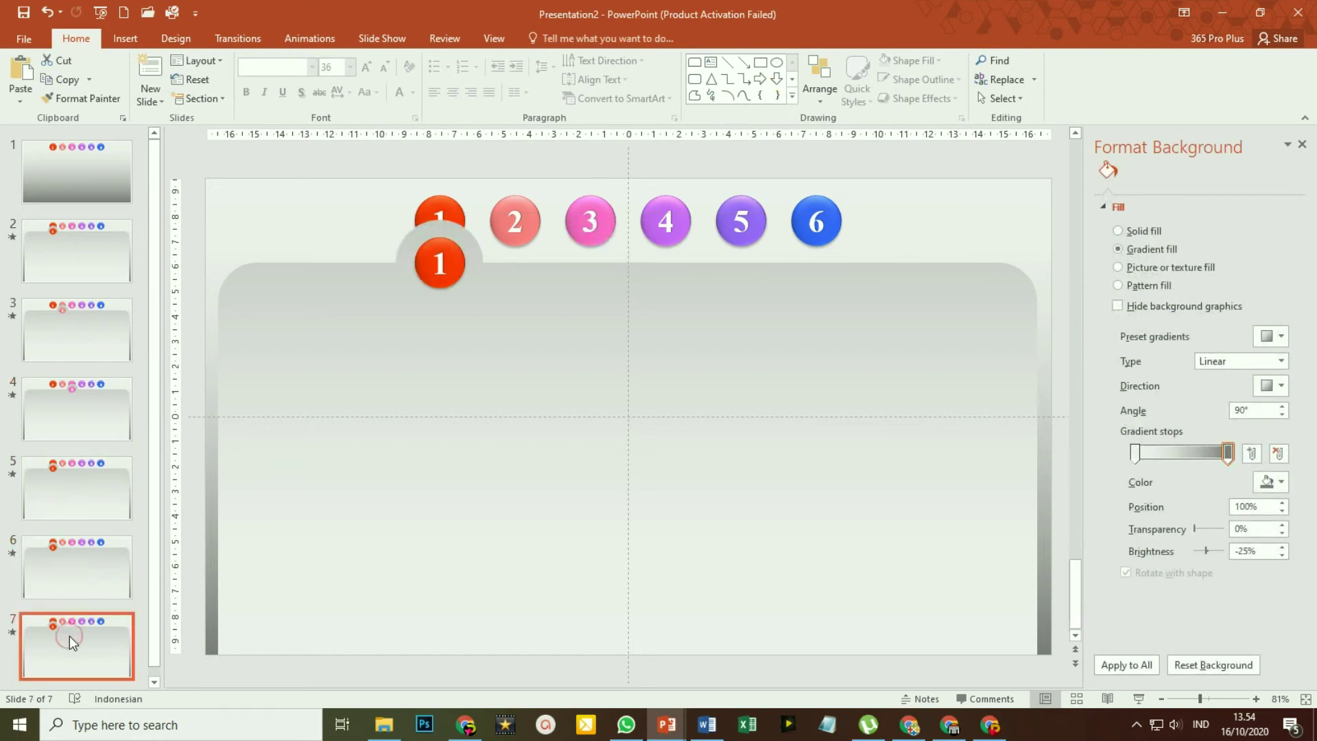
{"action": "left_click", "coordinate": [77, 401]}
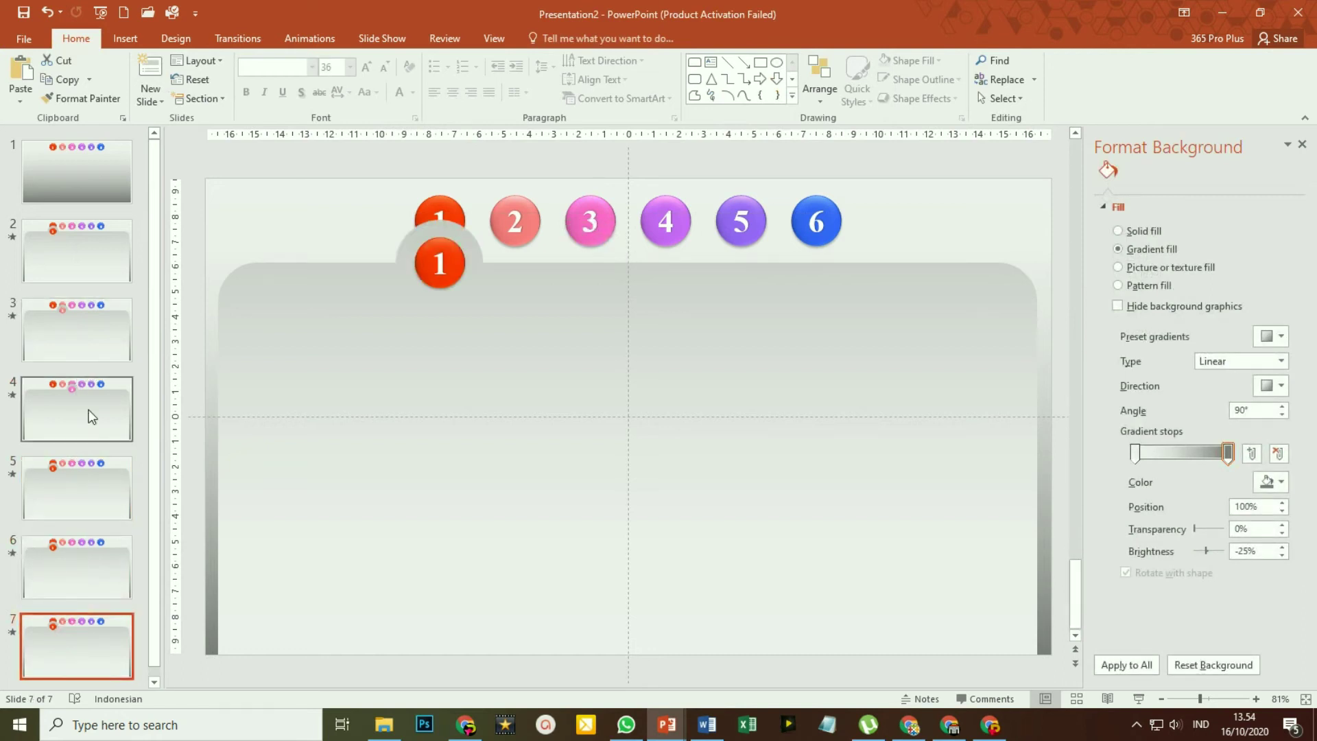
{"action": "left_click", "coordinate": [81, 488]}
{"action": "left_click_drag", "start_coordinate": [463, 263], "coordinate": [689, 263]}
{"action": "left_click", "coordinate": [553, 38]}
{"action": "left_click", "coordinate": [588, 60]}
{"action": "left_click", "coordinate": [604, 269]}
Position the grey tab behind the lowered button, finishing with slide 7's blue 6.
{"action": "left_click", "coordinate": [664, 215]}
{"action": "left_click", "coordinate": [457, 244]}
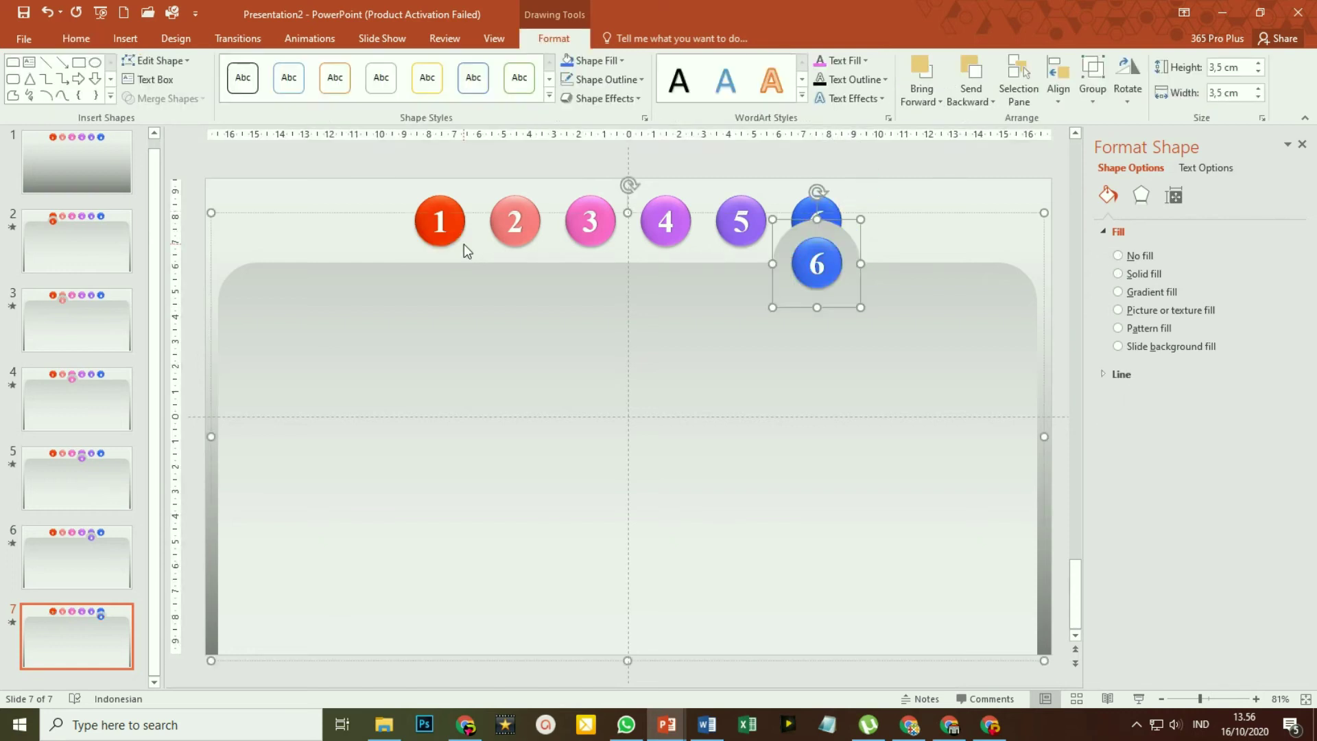
{"action": "left_click", "coordinate": [266, 166]}
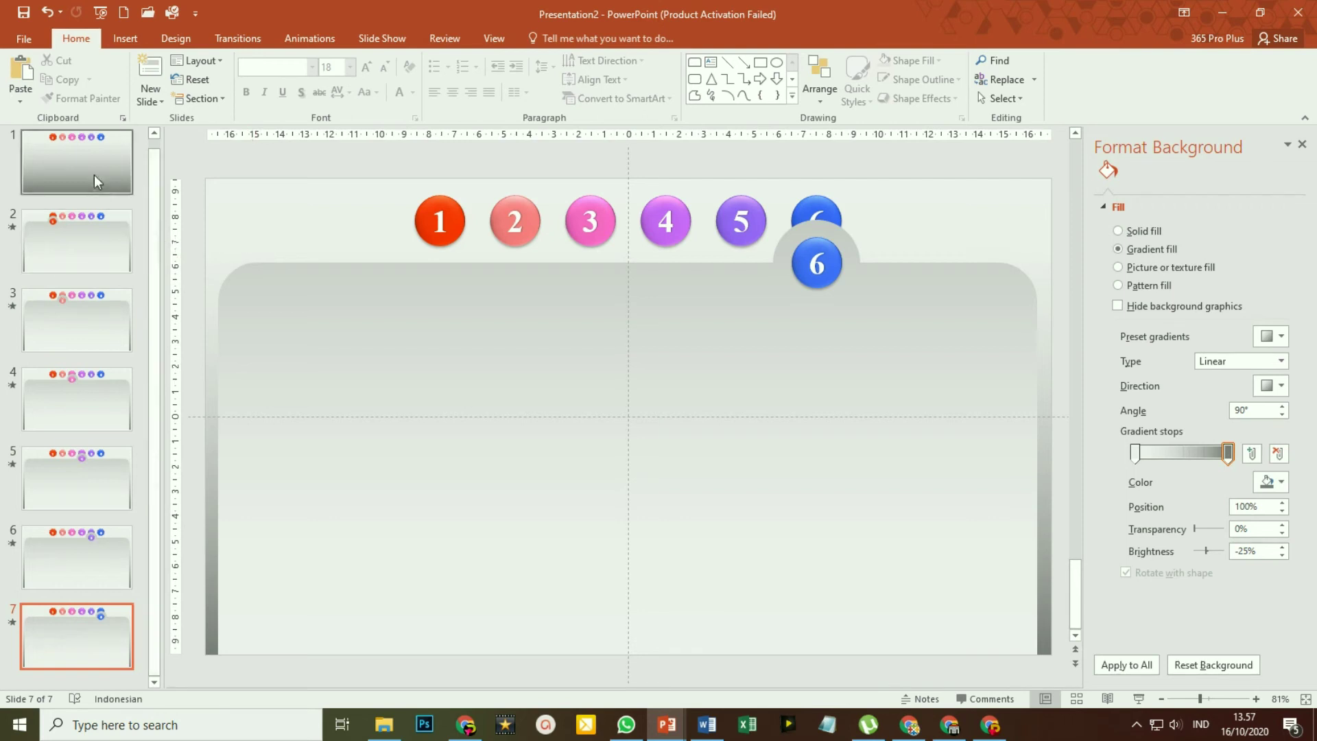
Select slide 1's button 1 and start a hyperlink to a Place in This Document.
{"action": "left_click", "coordinate": [94, 179]}
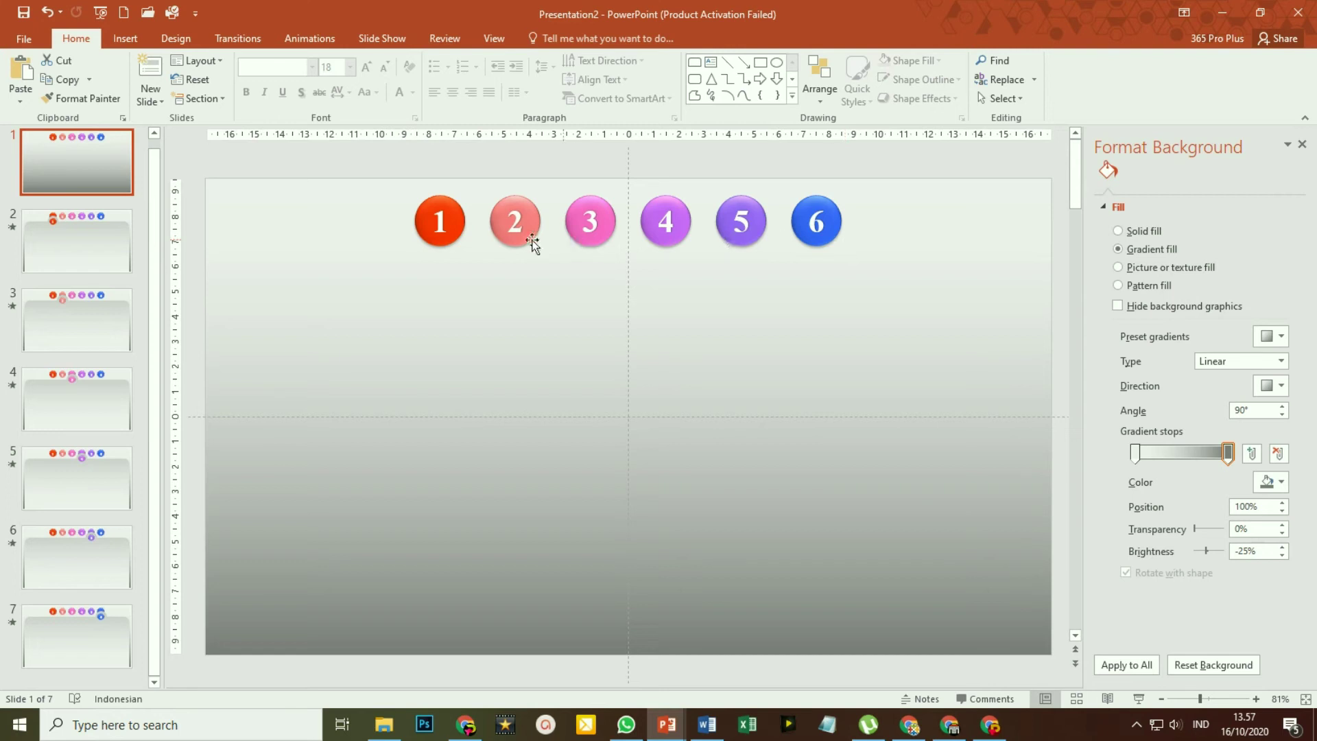
{"action": "left_click", "coordinate": [456, 208]}
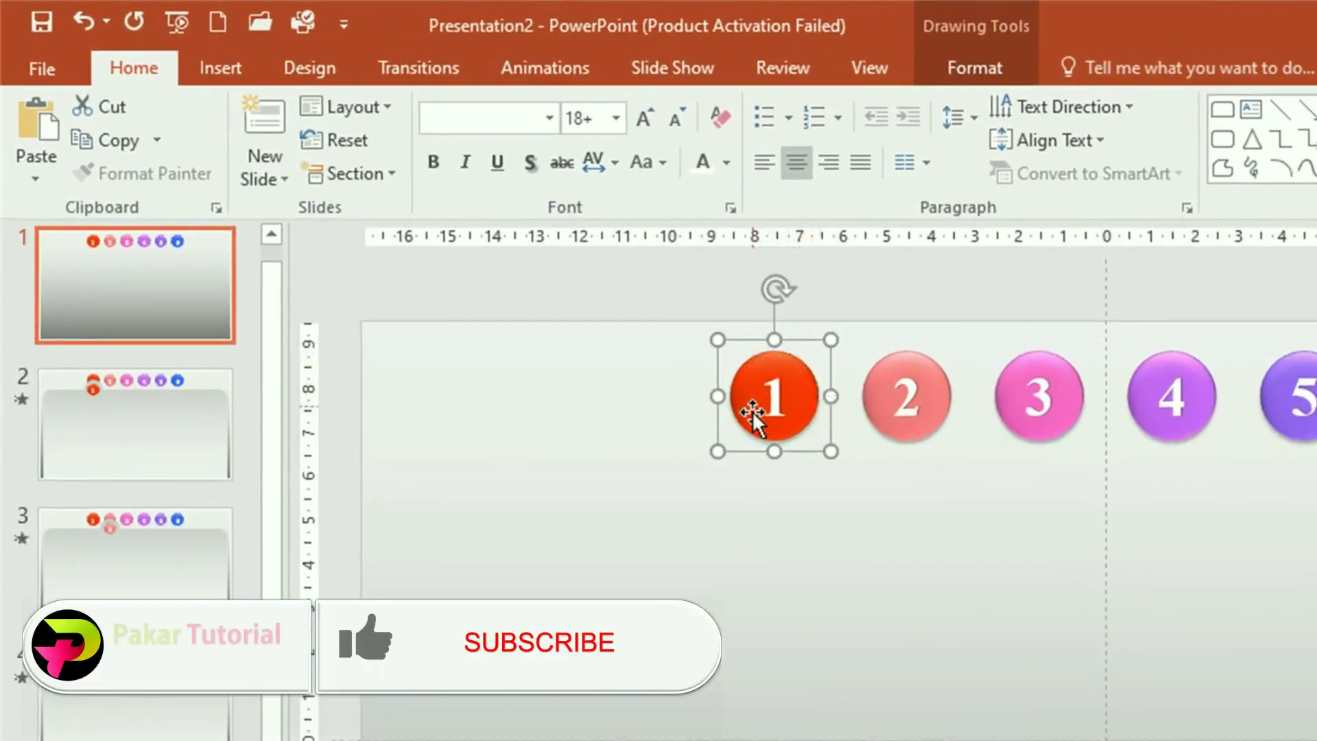
{"action": "left_click", "coordinate": [804, 419]}
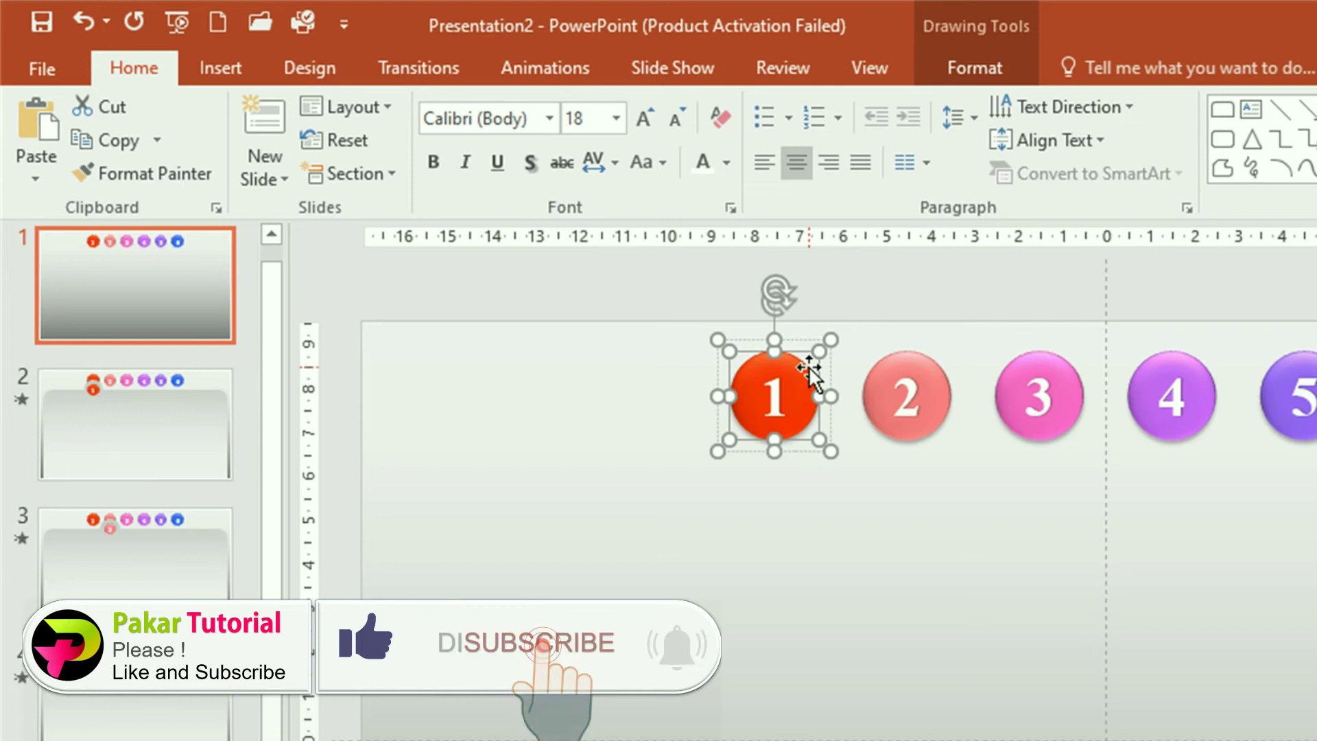
{"action": "left_click", "coordinate": [227, 75]}
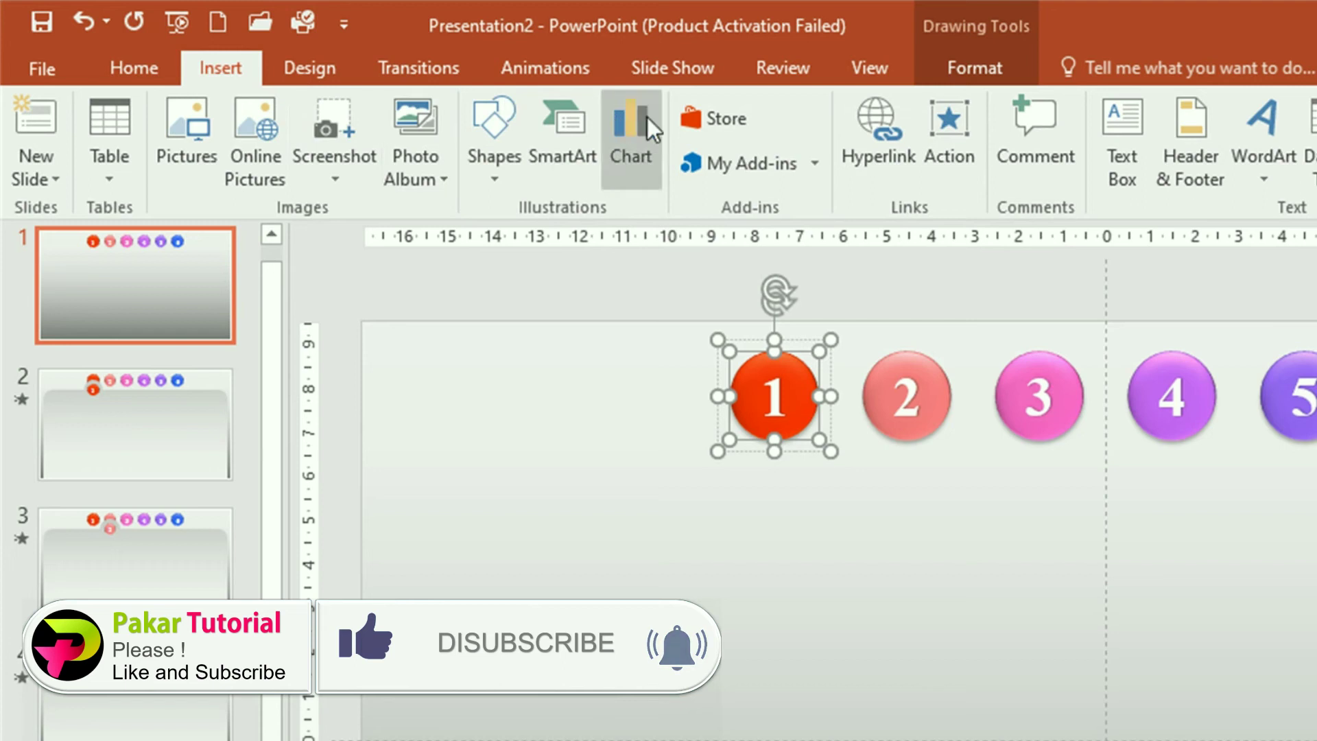
{"action": "left_click", "coordinate": [879, 142]}
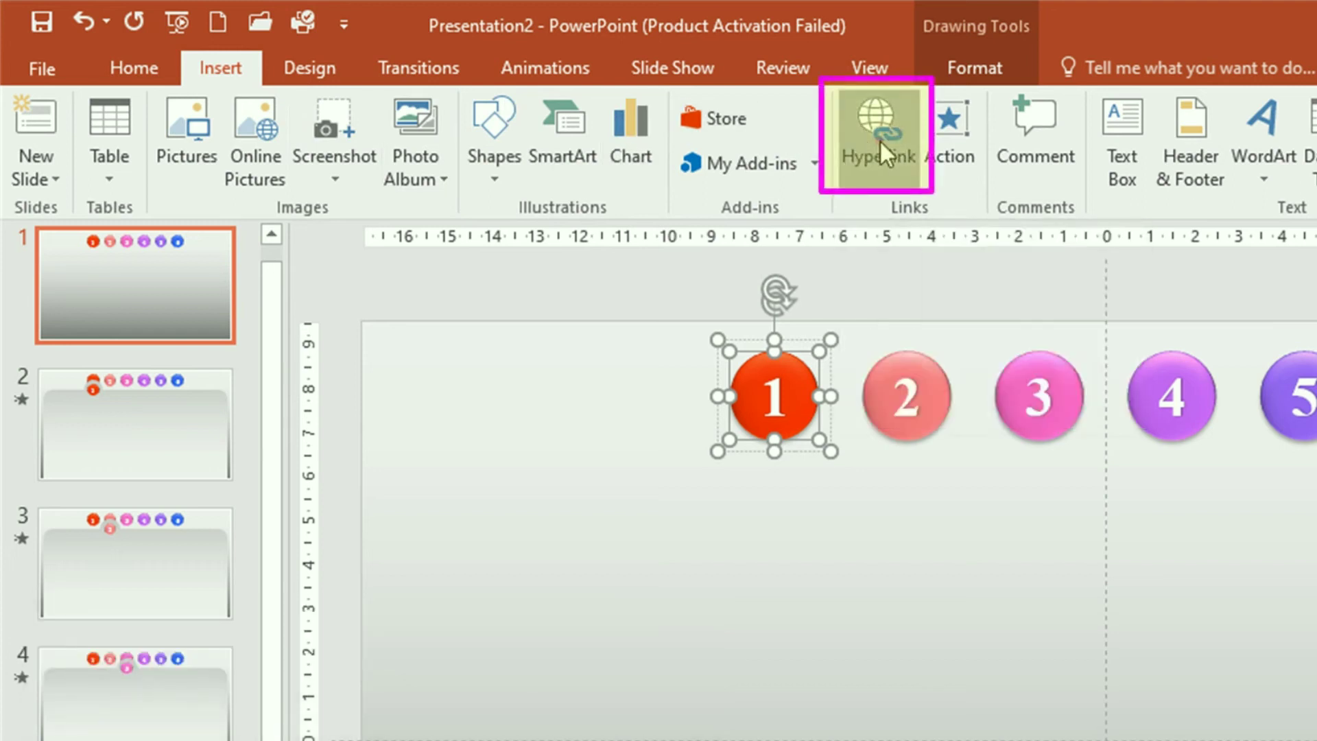
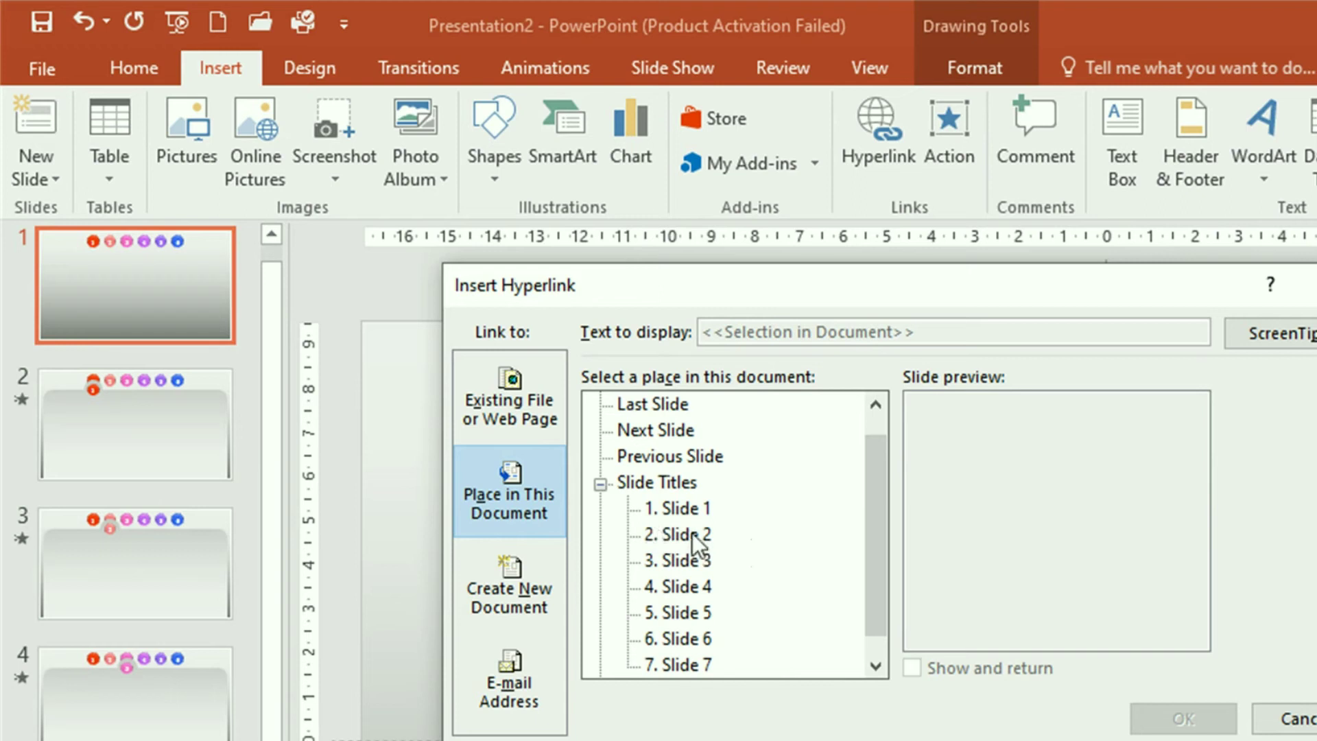
Hyperlink circle 1 to slide 2 and circle 2 to slide 3.
{"action": "left_click", "coordinate": [673, 534]}
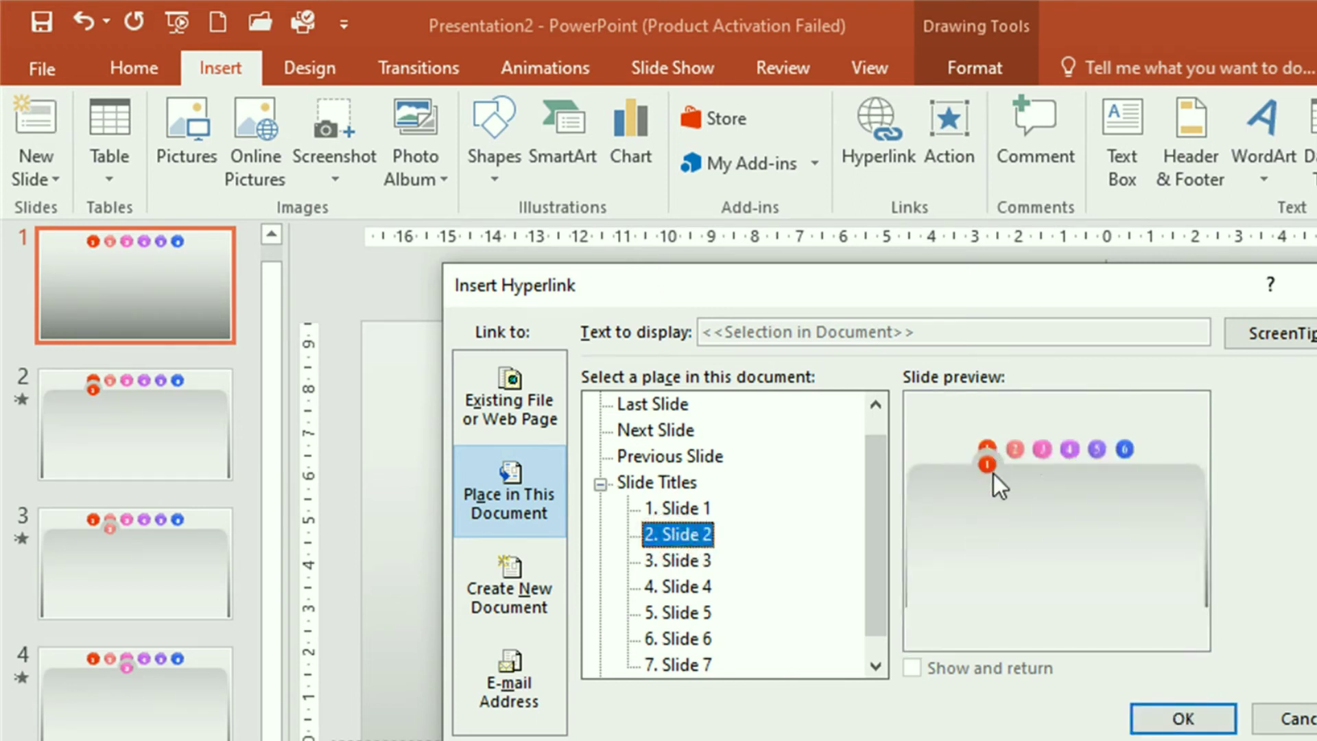
{"action": "left_click", "coordinate": [1184, 719]}
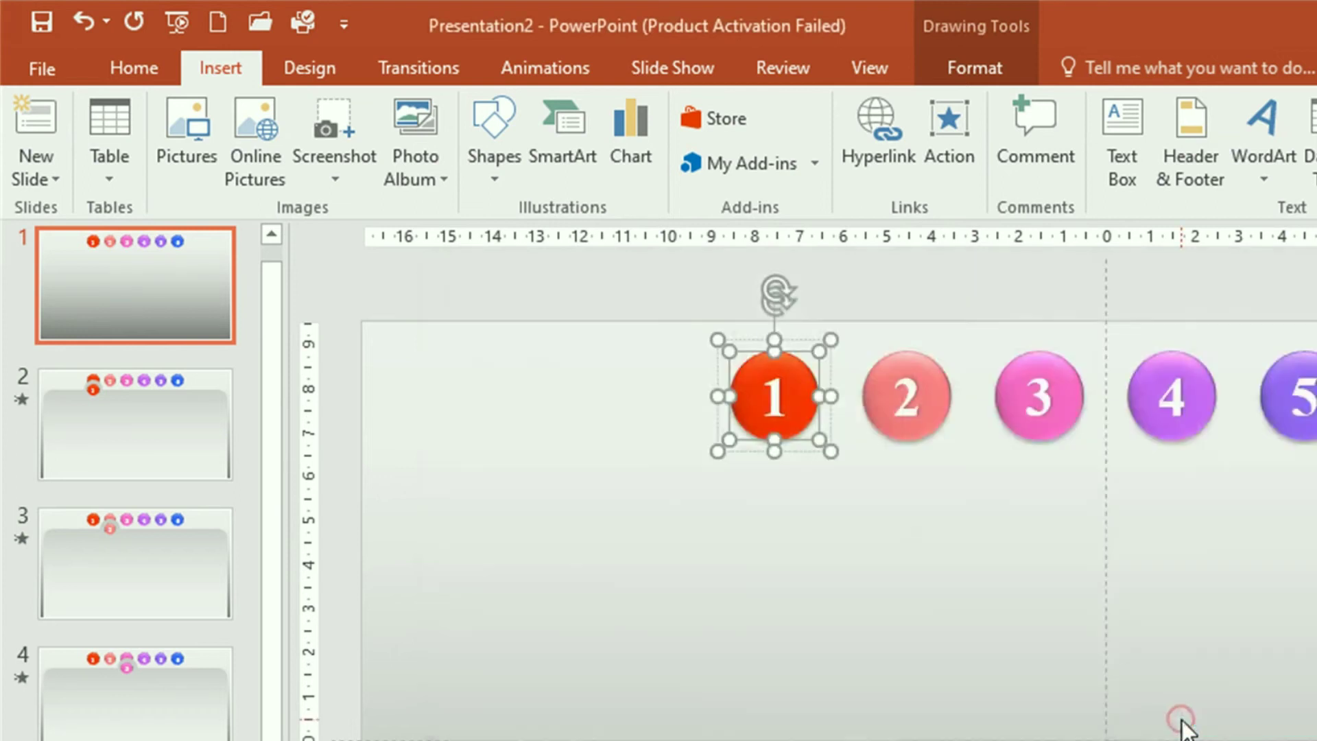
{"action": "left_click", "coordinate": [929, 392]}
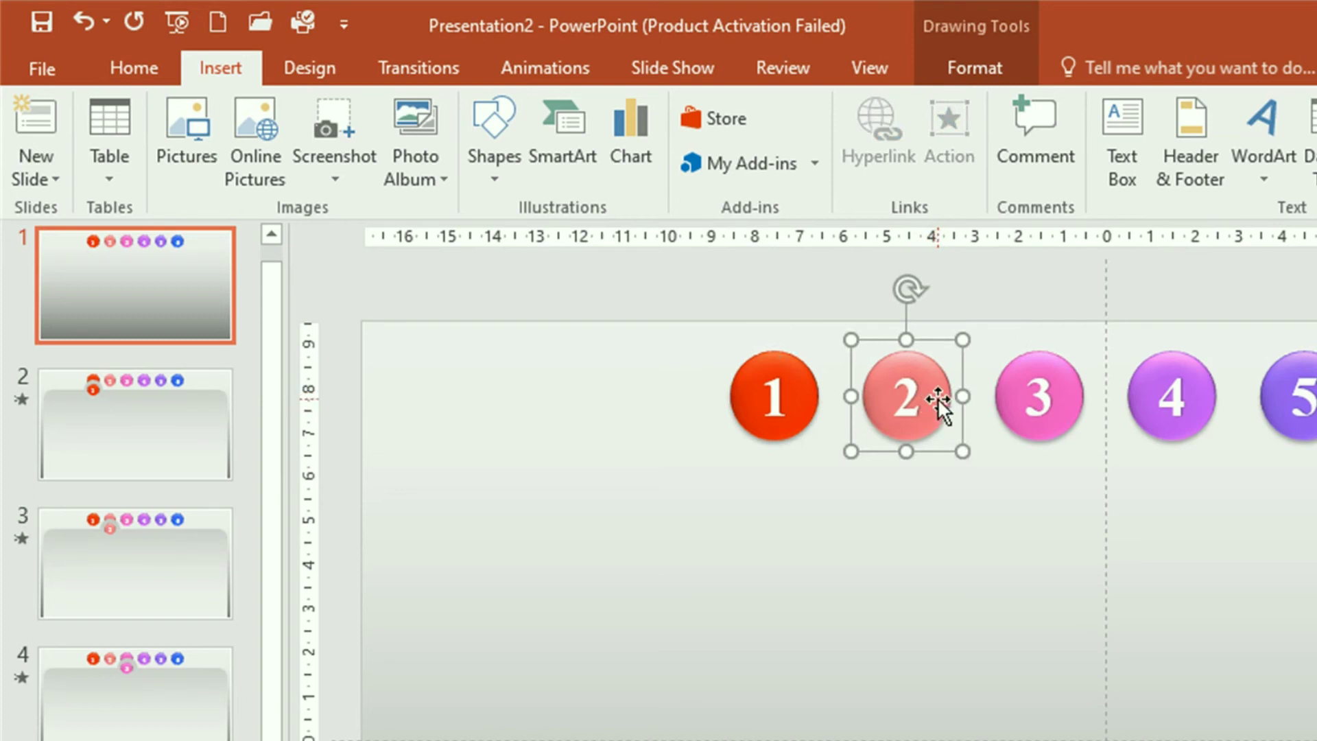
{"action": "left_click", "coordinate": [937, 395]}
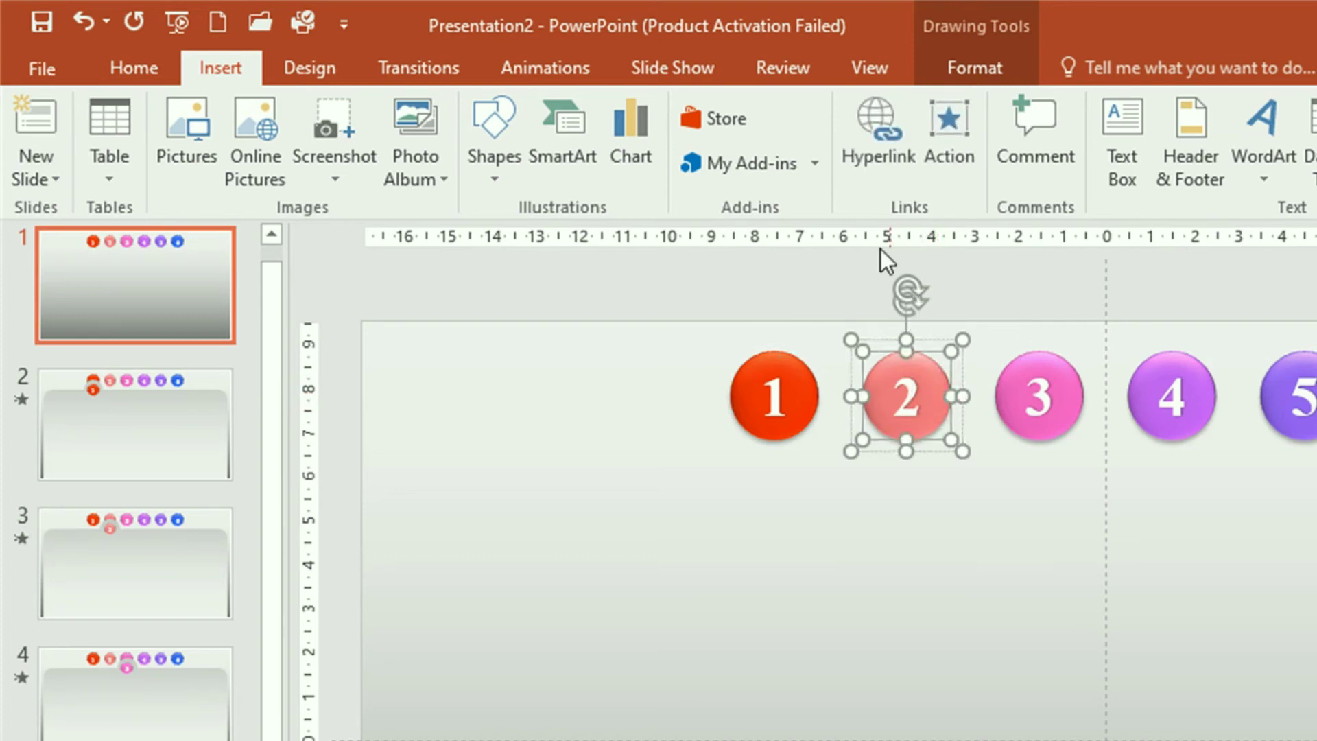
{"action": "left_click", "coordinate": [883, 145]}
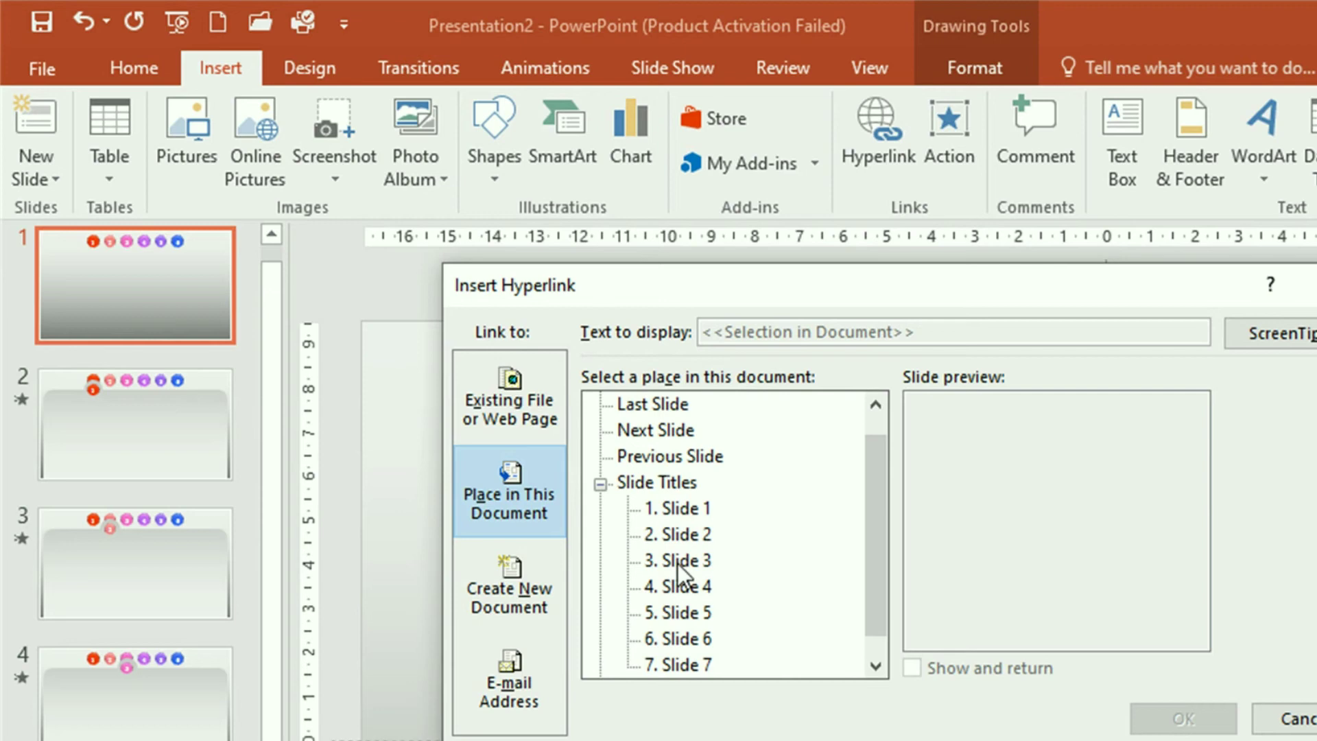
{"action": "left_click", "coordinate": [1184, 721]}
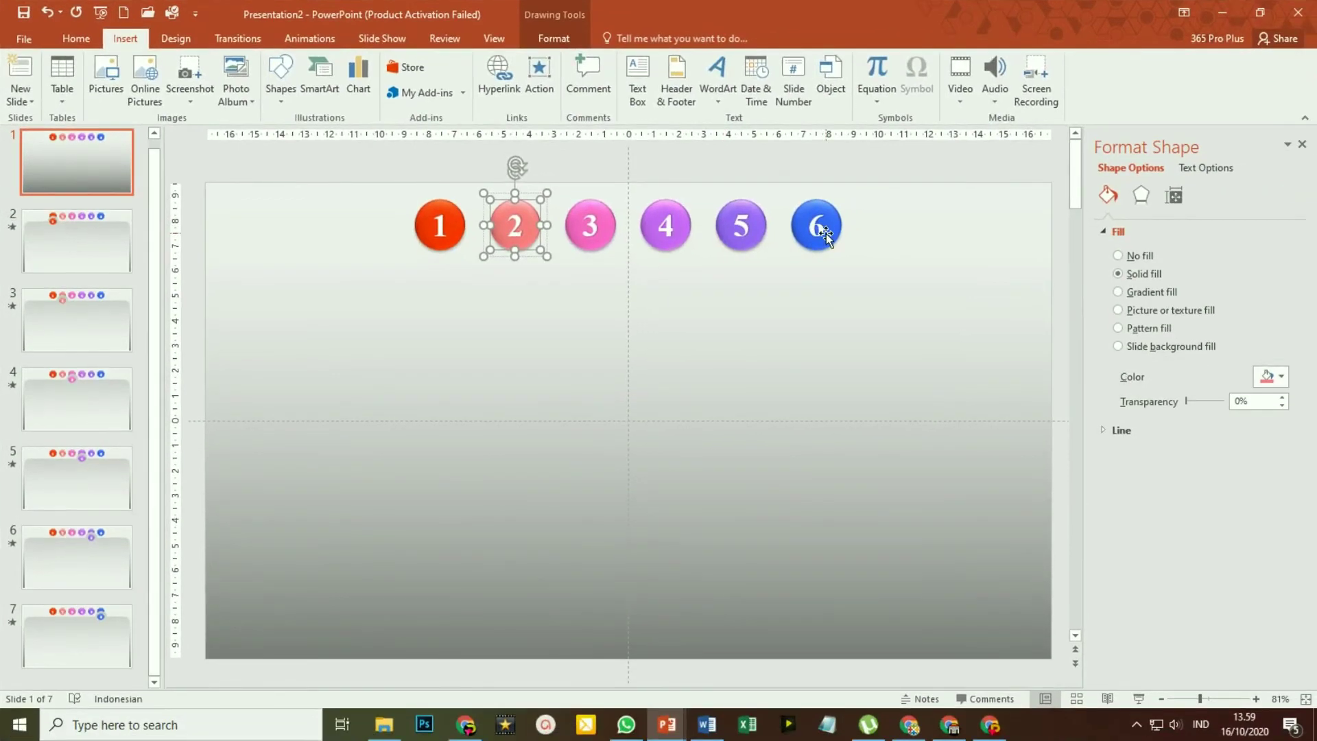
Hyperlink the remaining numbered circles through circle 6 to their matching slides.
{"action": "left_click", "coordinate": [607, 233]}
{"action": "left_click", "coordinate": [500, 89]}
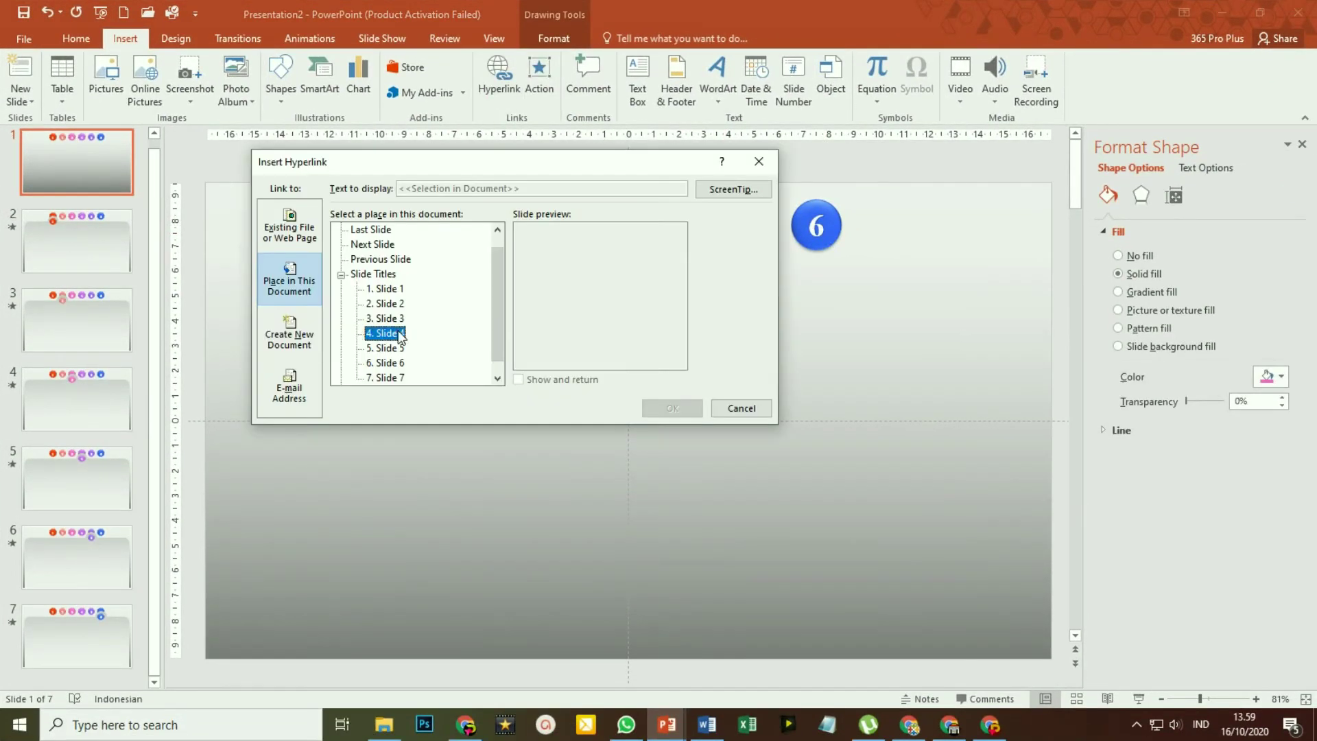
{"action": "left_click", "coordinate": [388, 333]}
{"action": "left_click", "coordinate": [672, 408]}
{"action": "left_click", "coordinate": [665, 225]}
{"action": "key", "text": "ctrl+k"}
{"action": "left_click", "coordinate": [387, 348]}
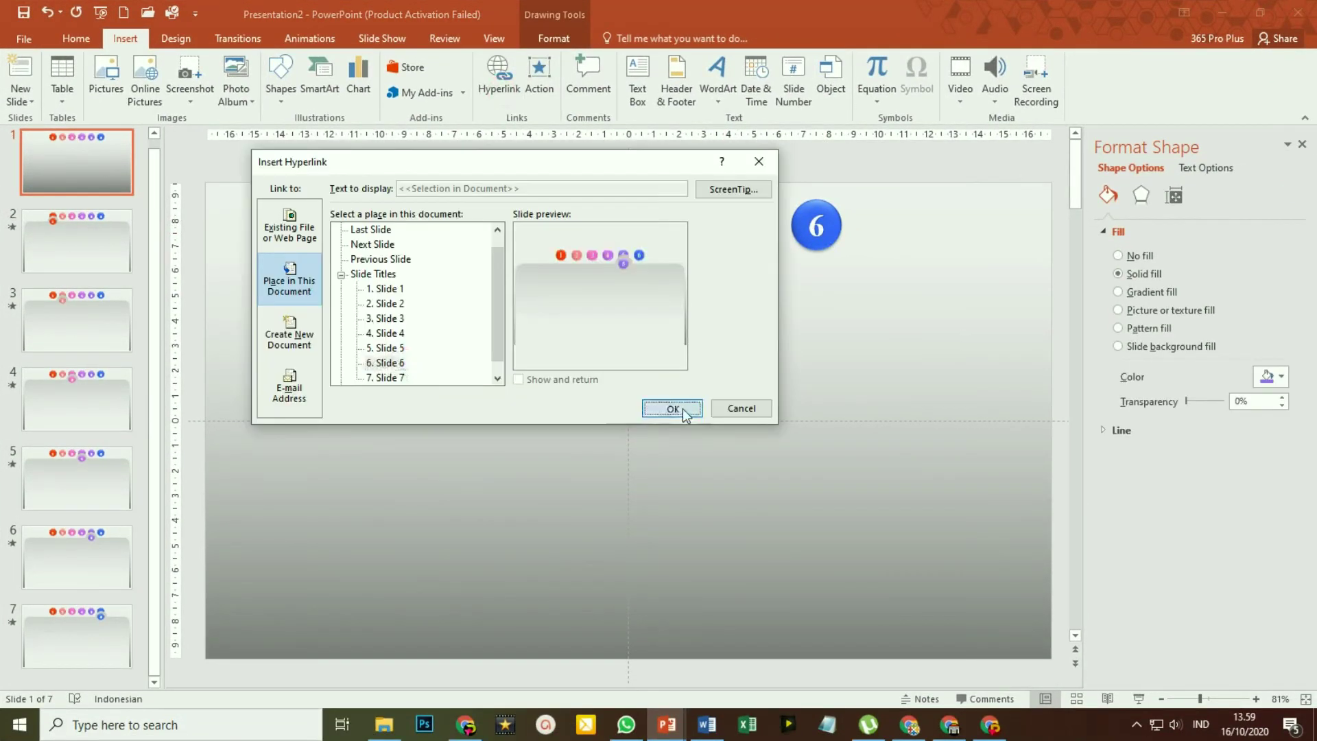
{"action": "left_click", "coordinate": [676, 409]}
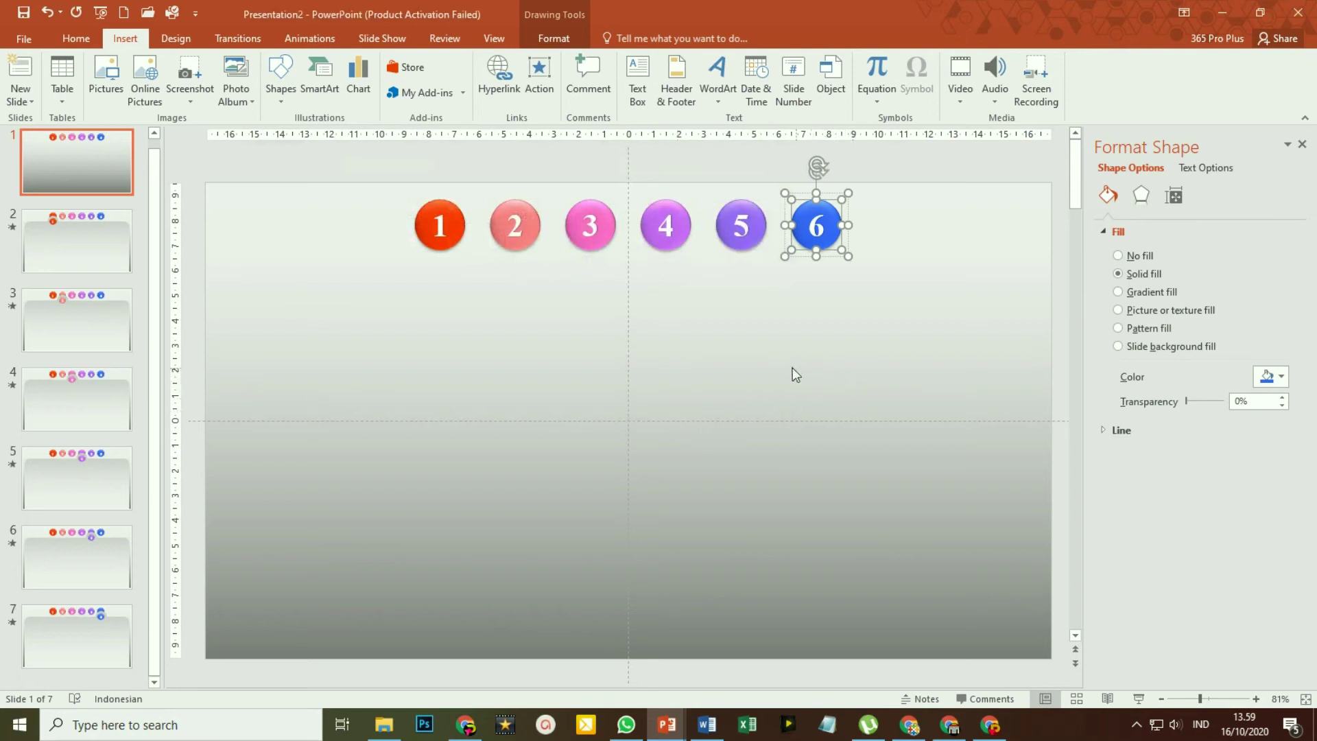
{"action": "left_click", "coordinate": [226, 248]}
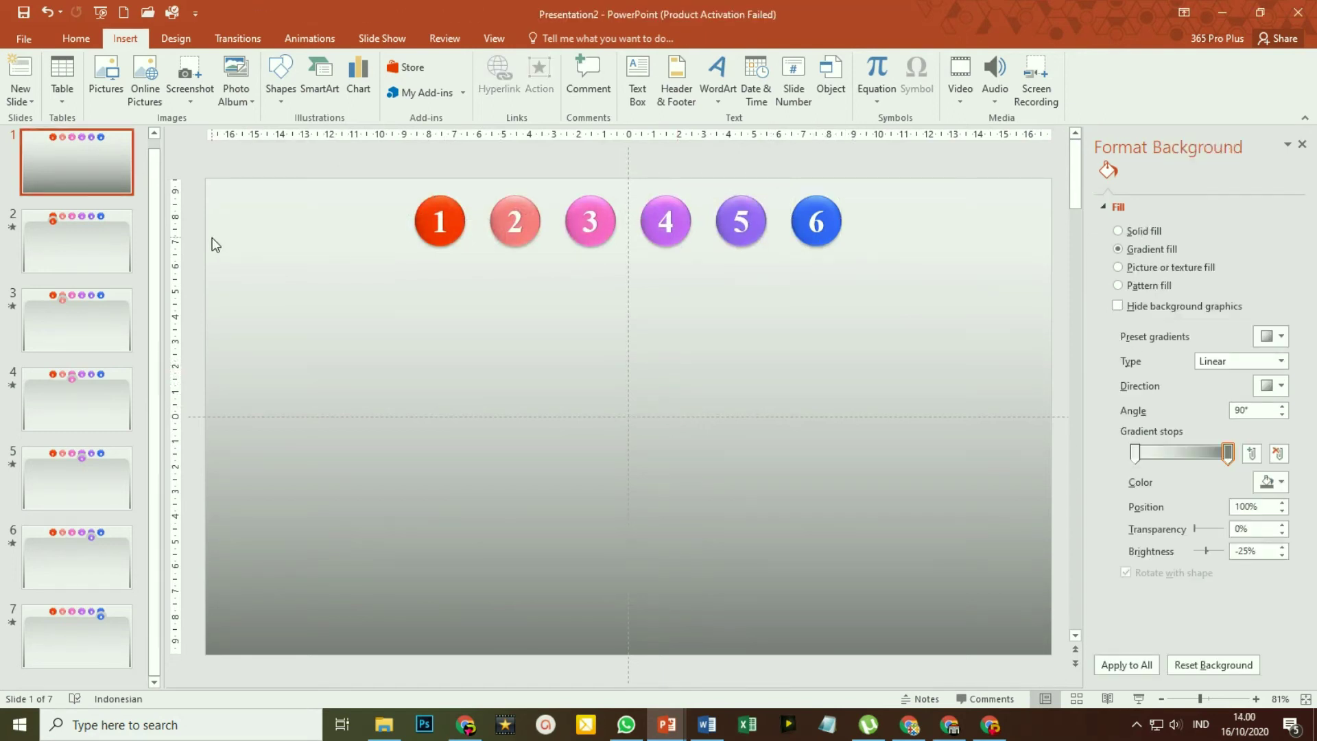
Check slide 2, then delete the top row of numbered circles on slide 3.
{"action": "left_click", "coordinate": [60, 246]}
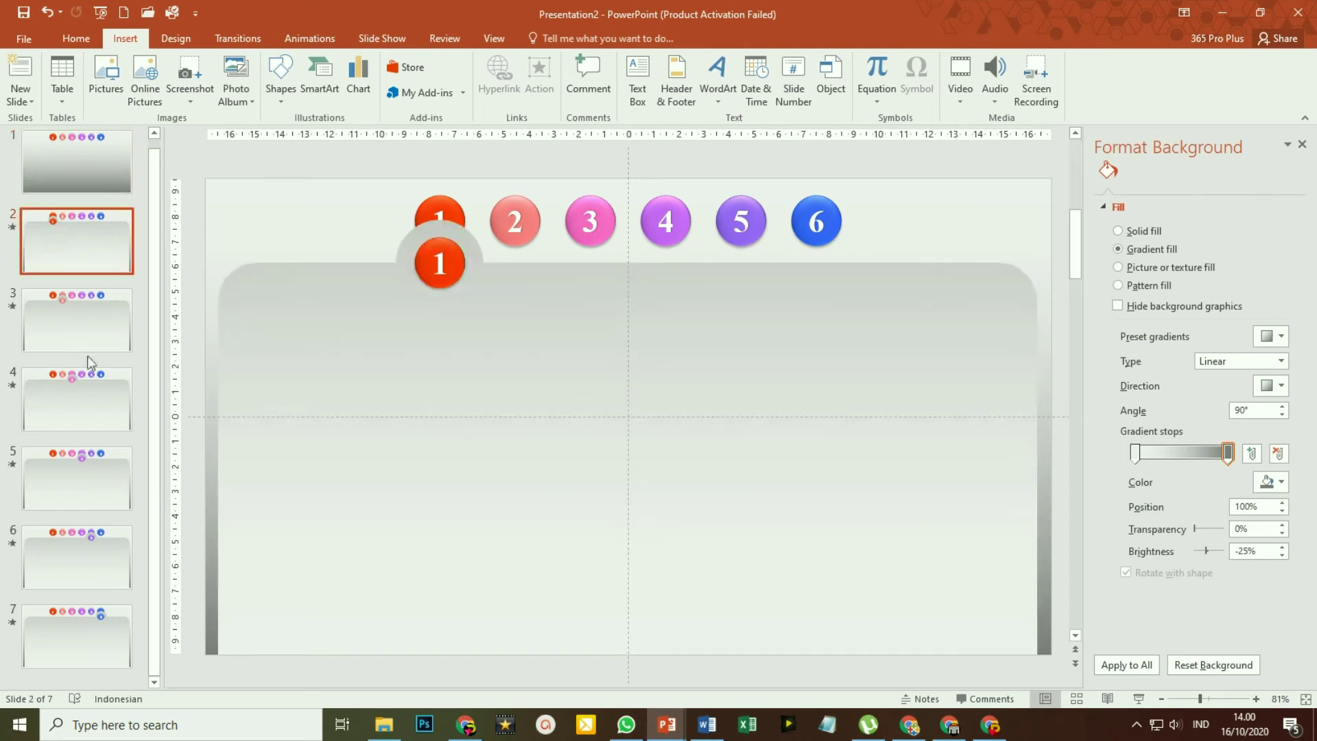
{"action": "left_click", "coordinate": [98, 150]}
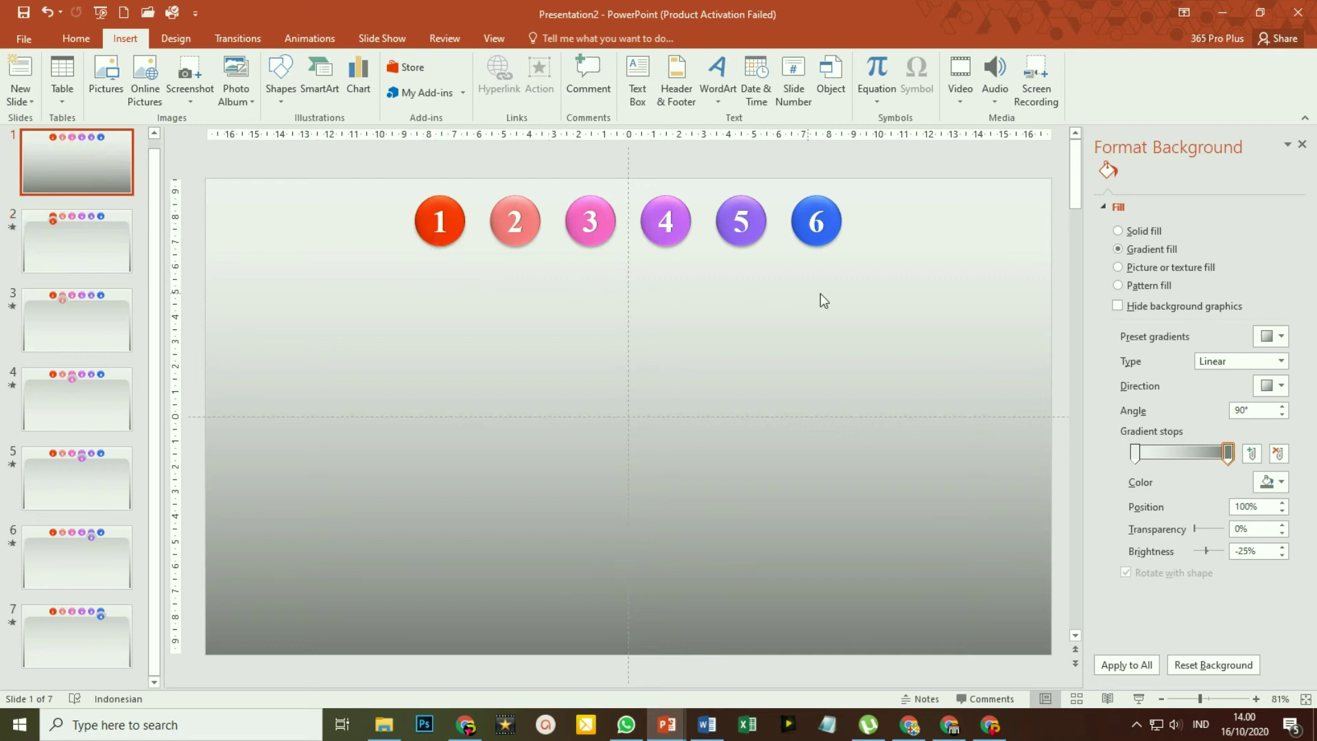
{"action": "key", "text": "Page_Down"}
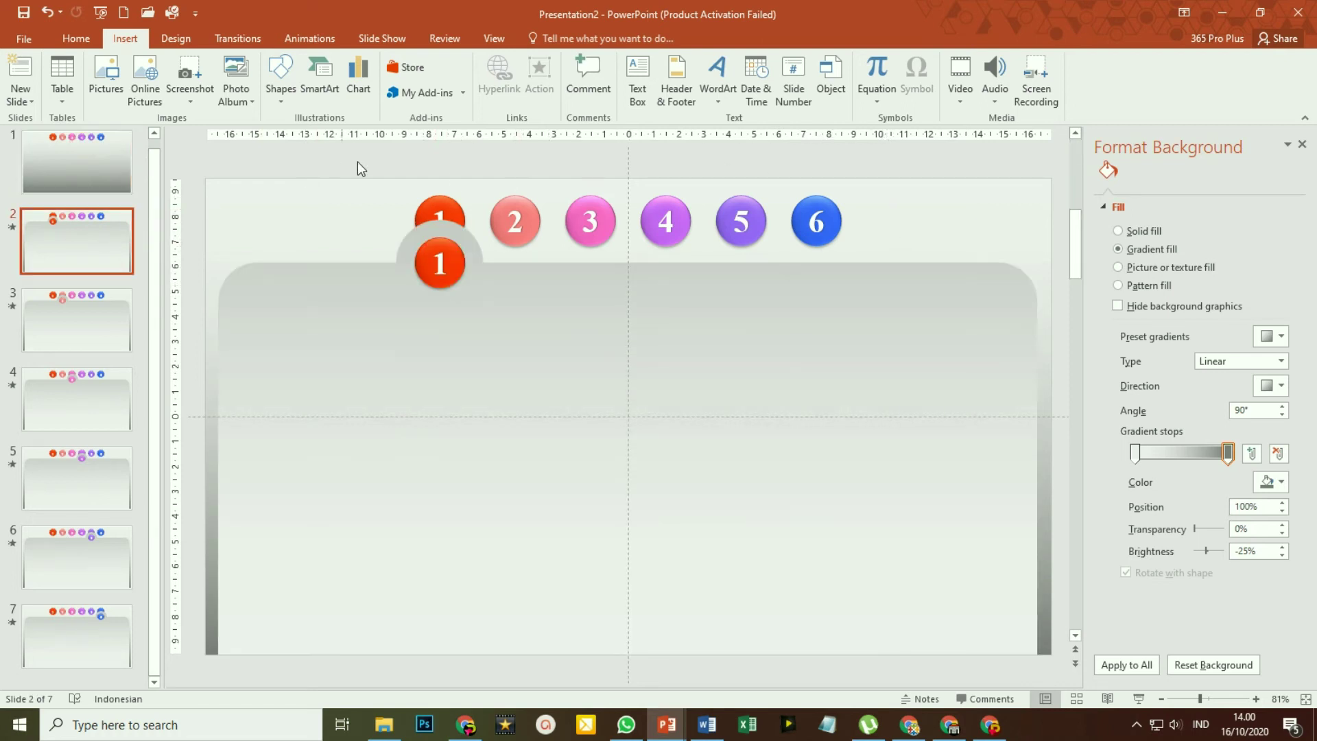
{"action": "left_click_drag", "start_coordinate": [385, 240], "coordinate": [896, 258]}
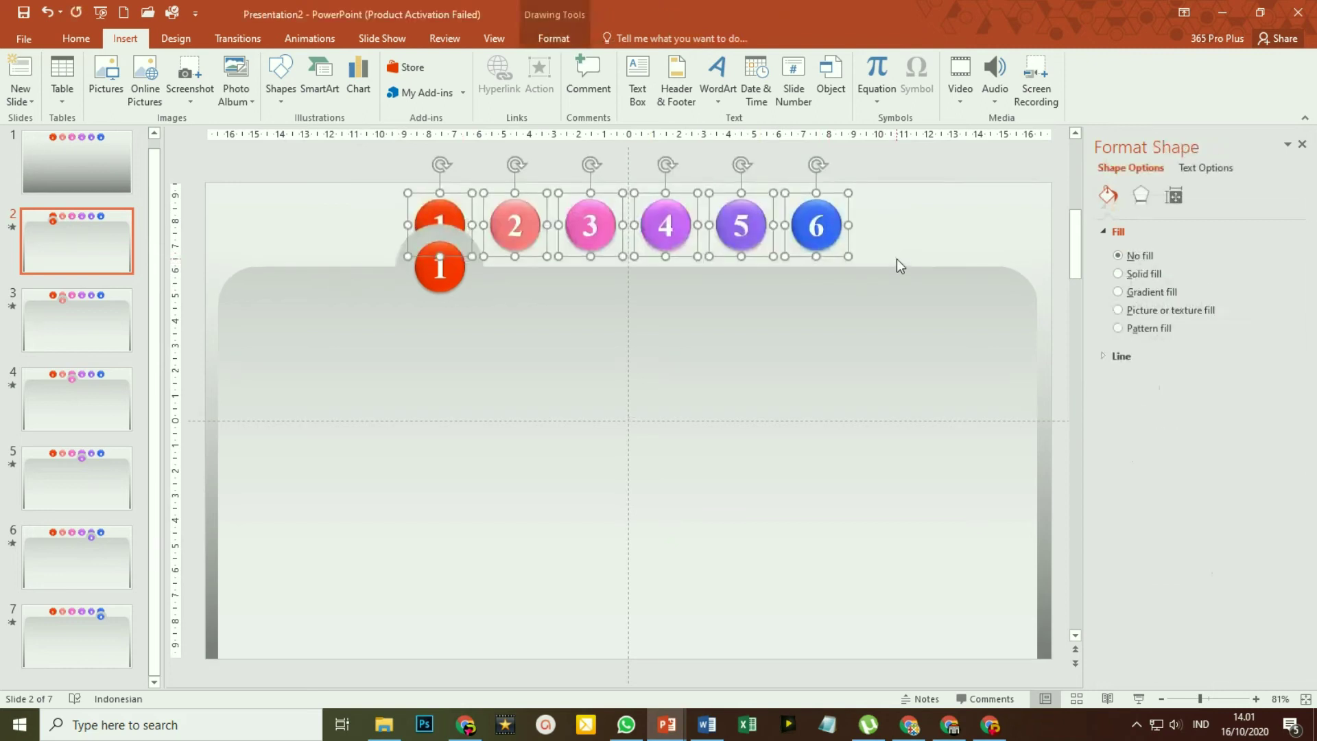
{"action": "left_click", "coordinate": [893, 257]}
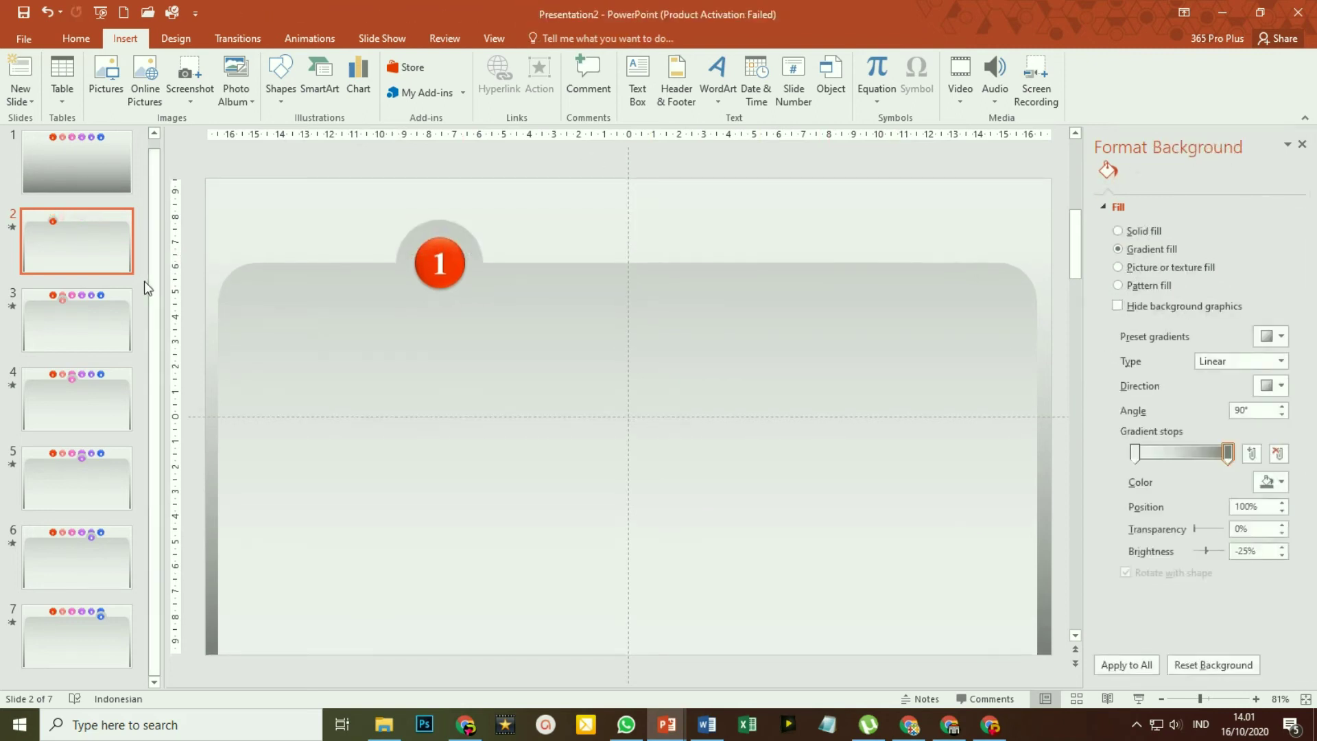
{"action": "left_click", "coordinate": [84, 339]}
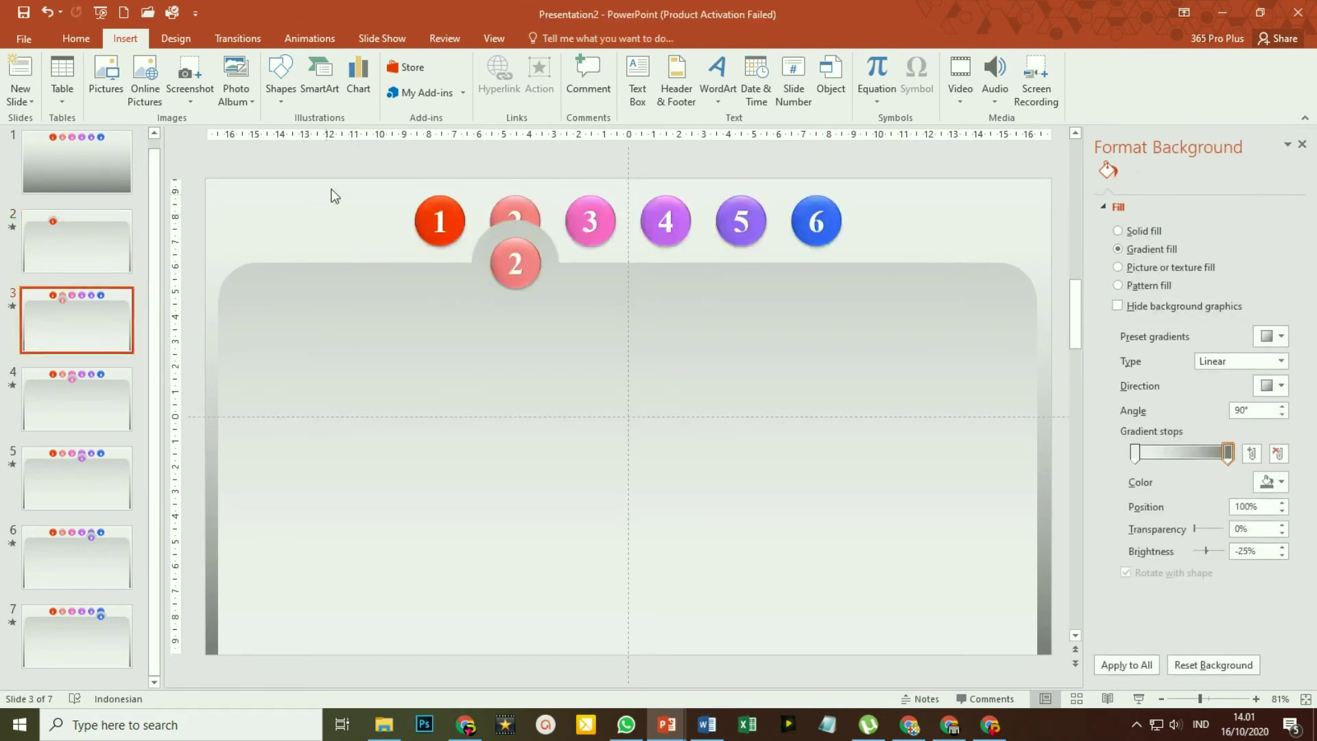
{"action": "mouse_move", "coordinate": [357, 159]}
{"action": "left_mouse_down"}
{"action": "mouse_move", "coordinate": [638, 260]}
{"action": "mouse_move", "coordinate": [923, 265]}
{"action": "left_mouse_up"}
{"action": "key", "text": "Delete"}
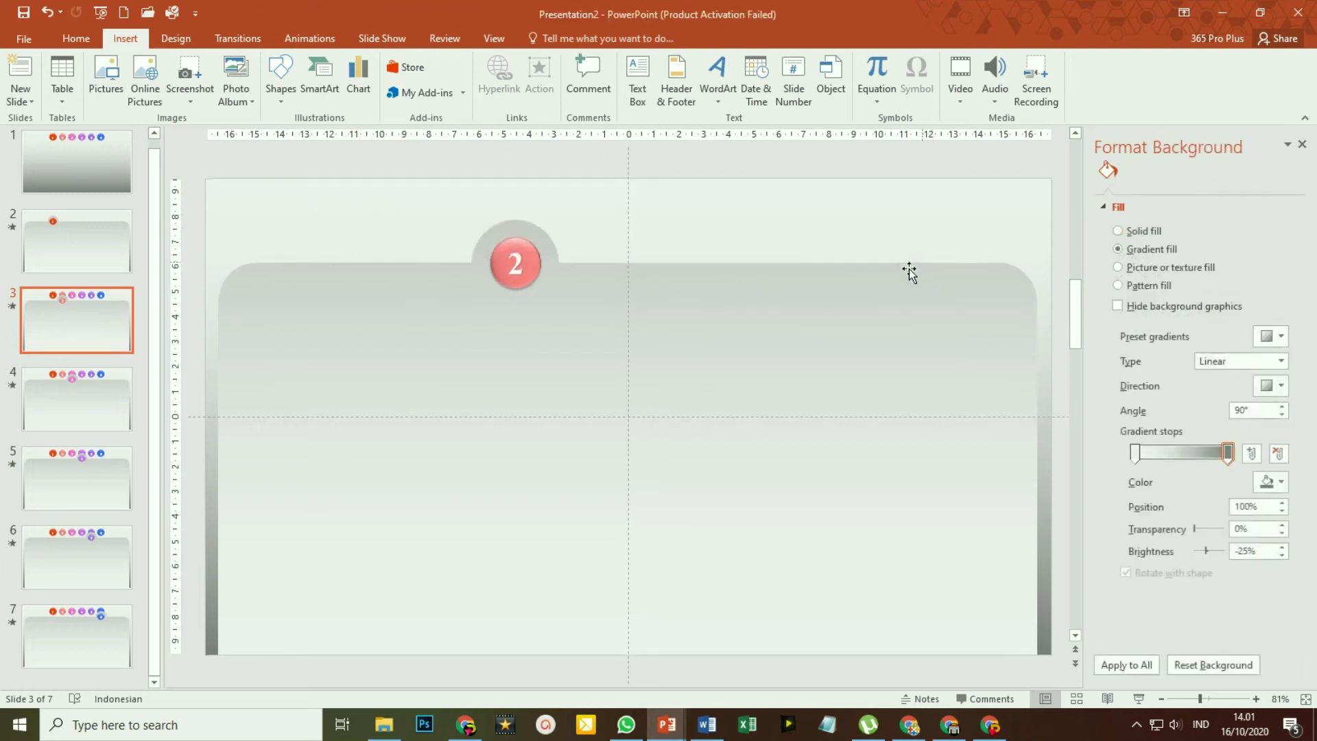
Delete the top-row circles on slides 4 through 7, then return to slide 1.
{"action": "left_click", "coordinate": [78, 409]}
{"action": "left_click_drag", "start_coordinate": [391, 164], "coordinate": [411, 250]}
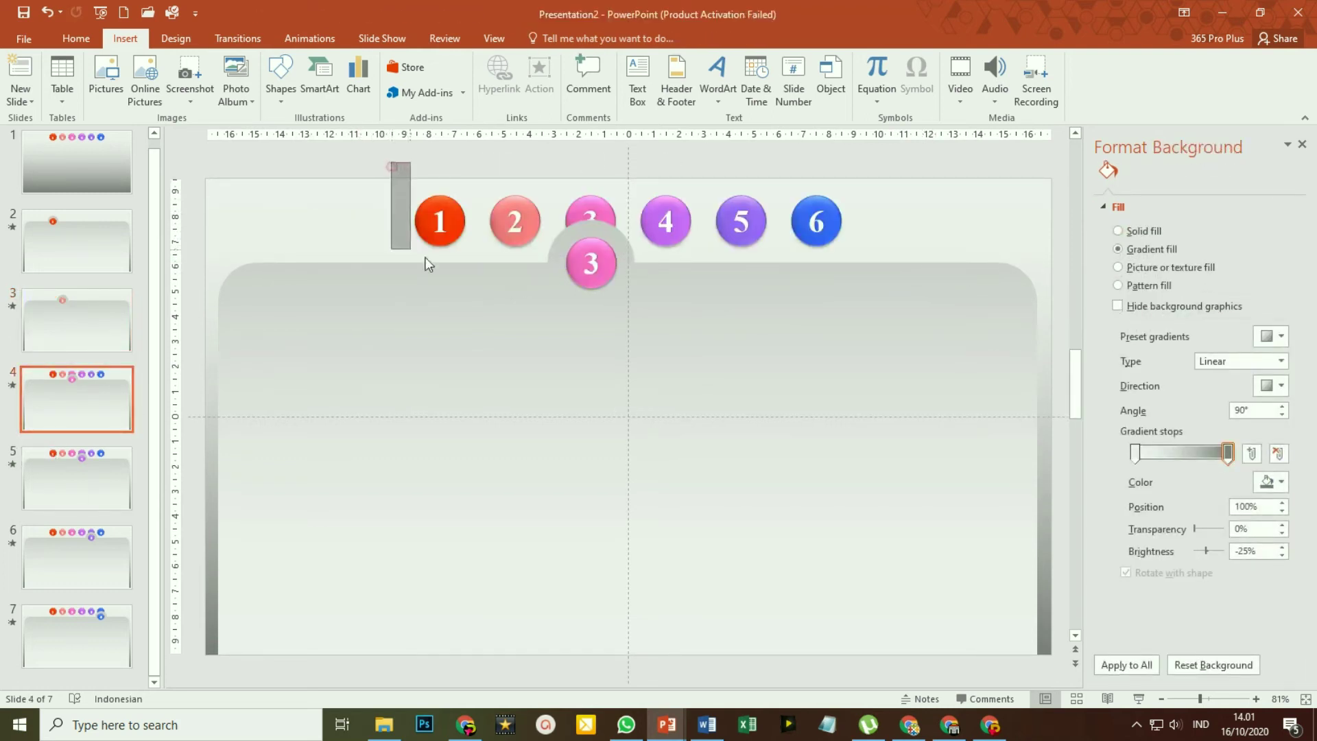
{"action": "key", "text": "Delete"}
{"action": "key", "text": "Page_Down"}
{"action": "key", "text": "Page_Down"}
{"action": "key", "text": "Page_Down"}
{"action": "left_click_drag", "start_coordinate": [389, 163], "coordinate": [854, 248]}
{"action": "key", "text": "Delete"}
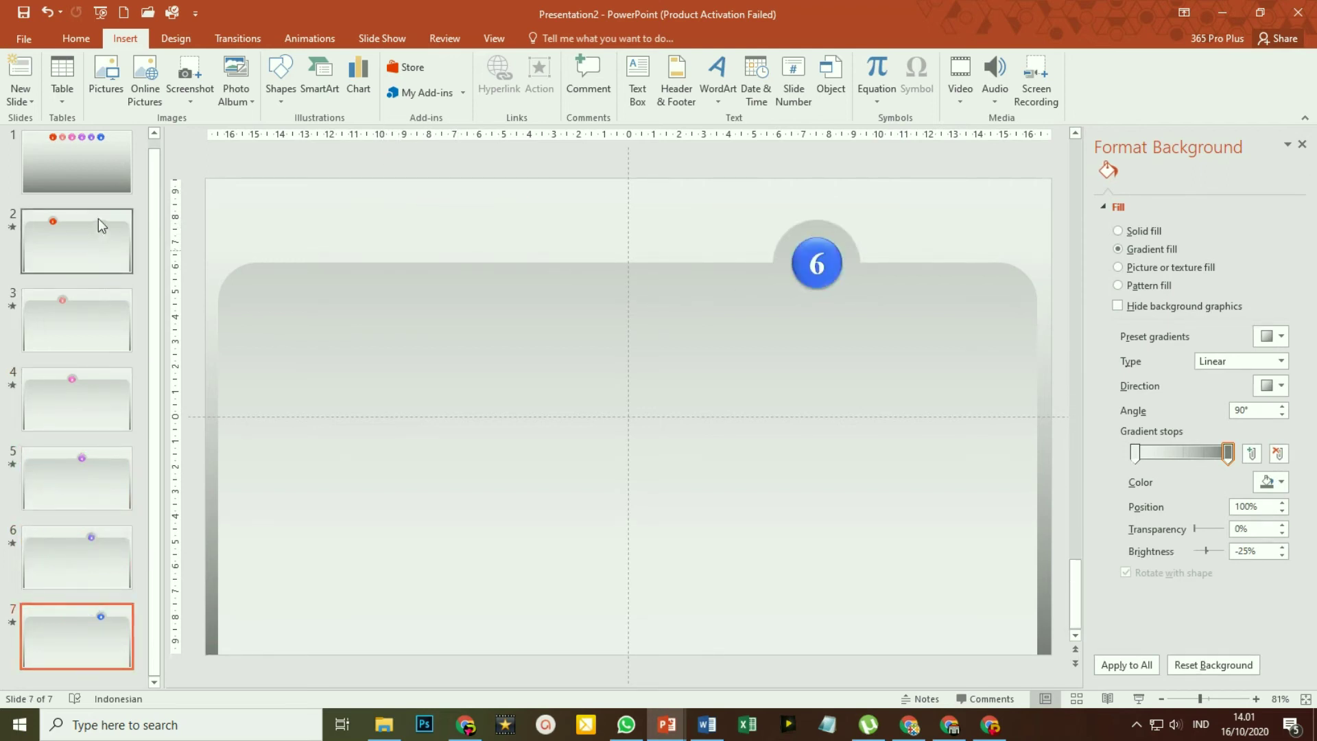
{"action": "scroll", "coordinate": [97, 219], "scroll_direction": "up", "scroll_amount": 1}
{"action": "left_click", "coordinate": [97, 178]}
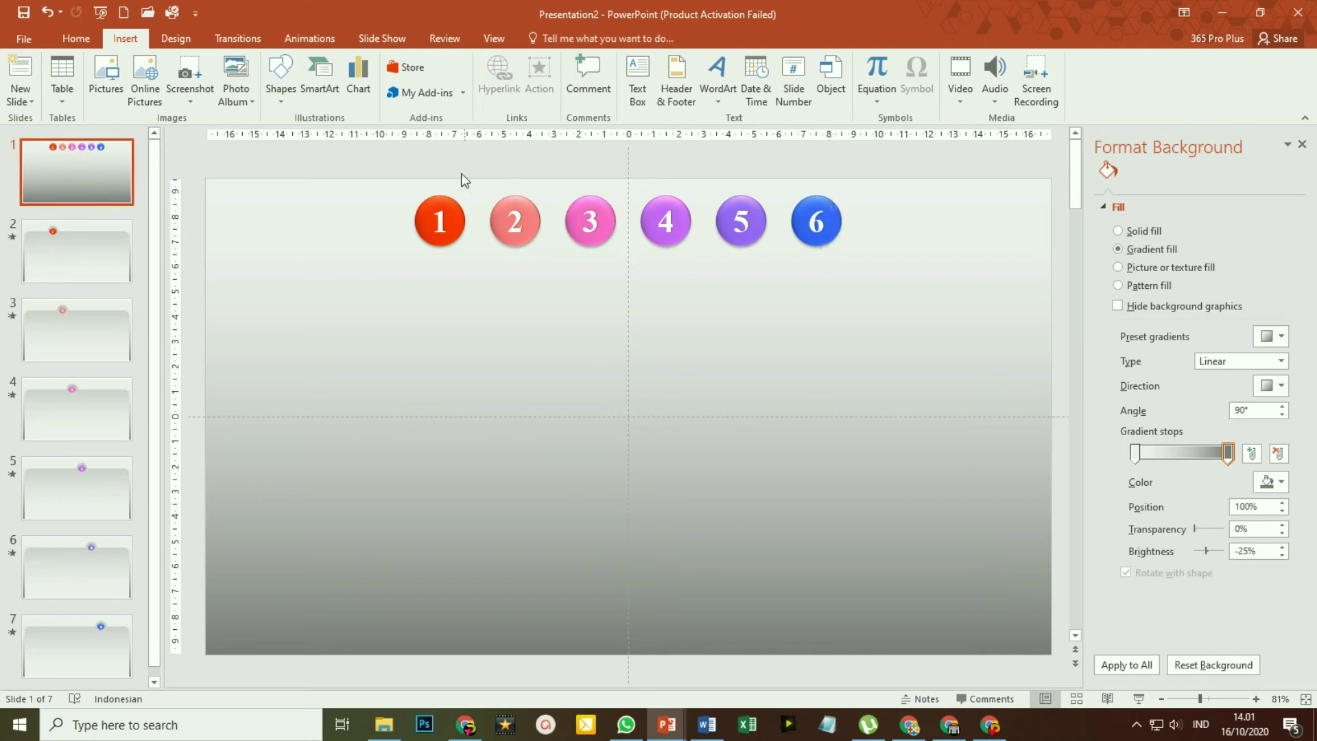
Copy slide 1's six linked circles and paste them onto slide 2.
{"action": "left_click_drag", "start_coordinate": [376, 152], "coordinate": [915, 285]}
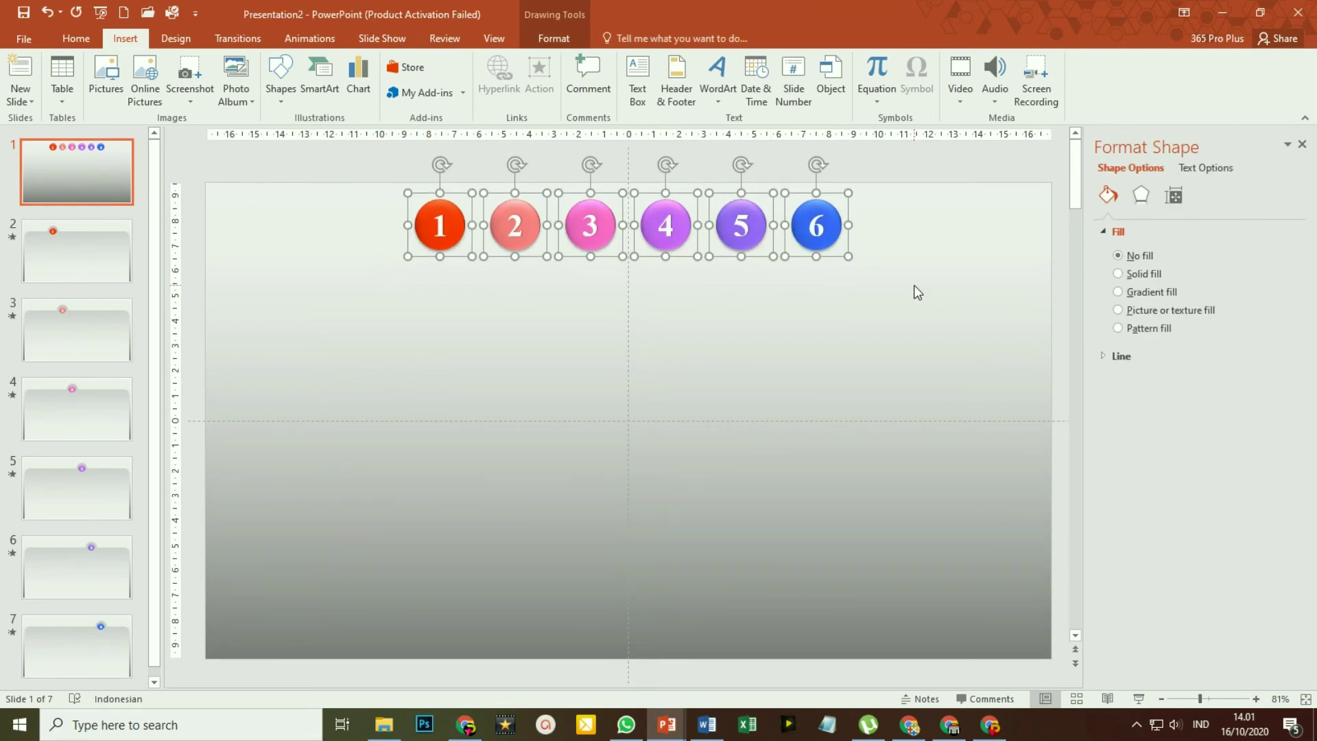
{"action": "left_click", "coordinate": [70, 40]}
{"action": "left_click", "coordinate": [66, 80]}
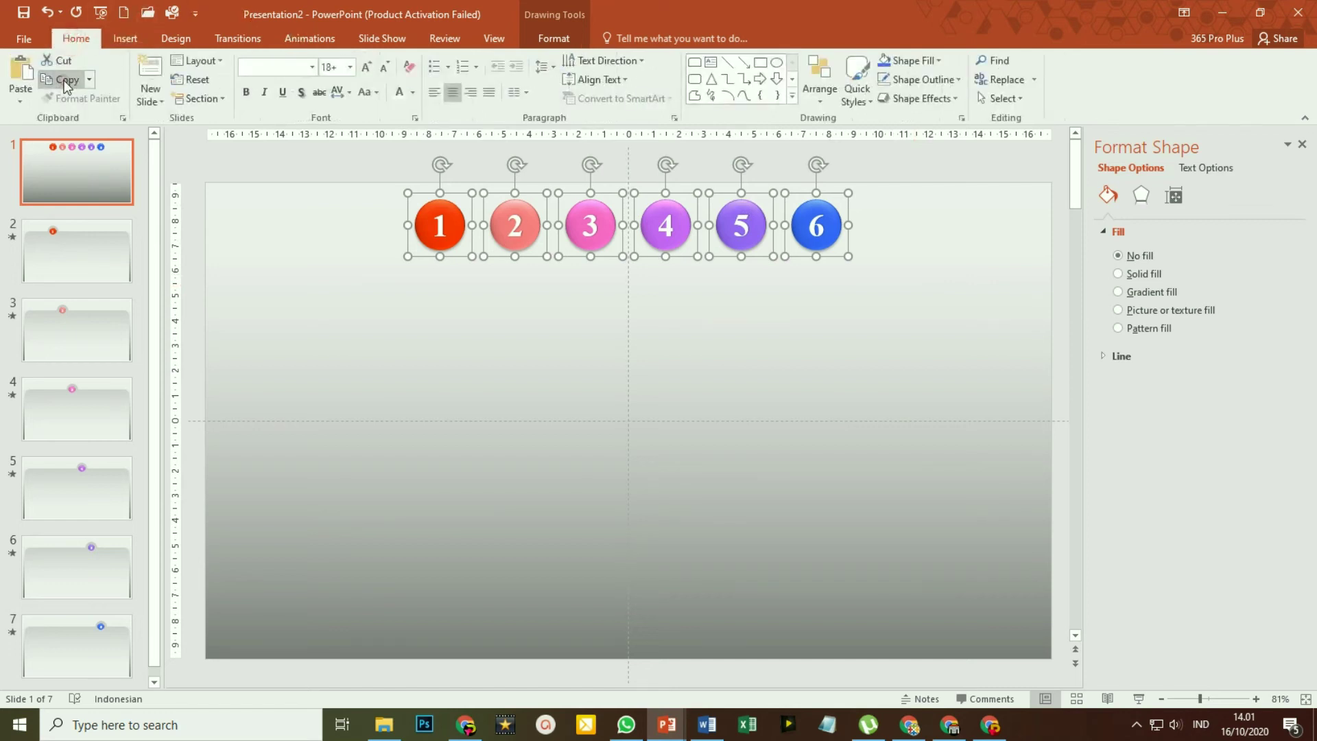
{"action": "left_click", "coordinate": [83, 259]}
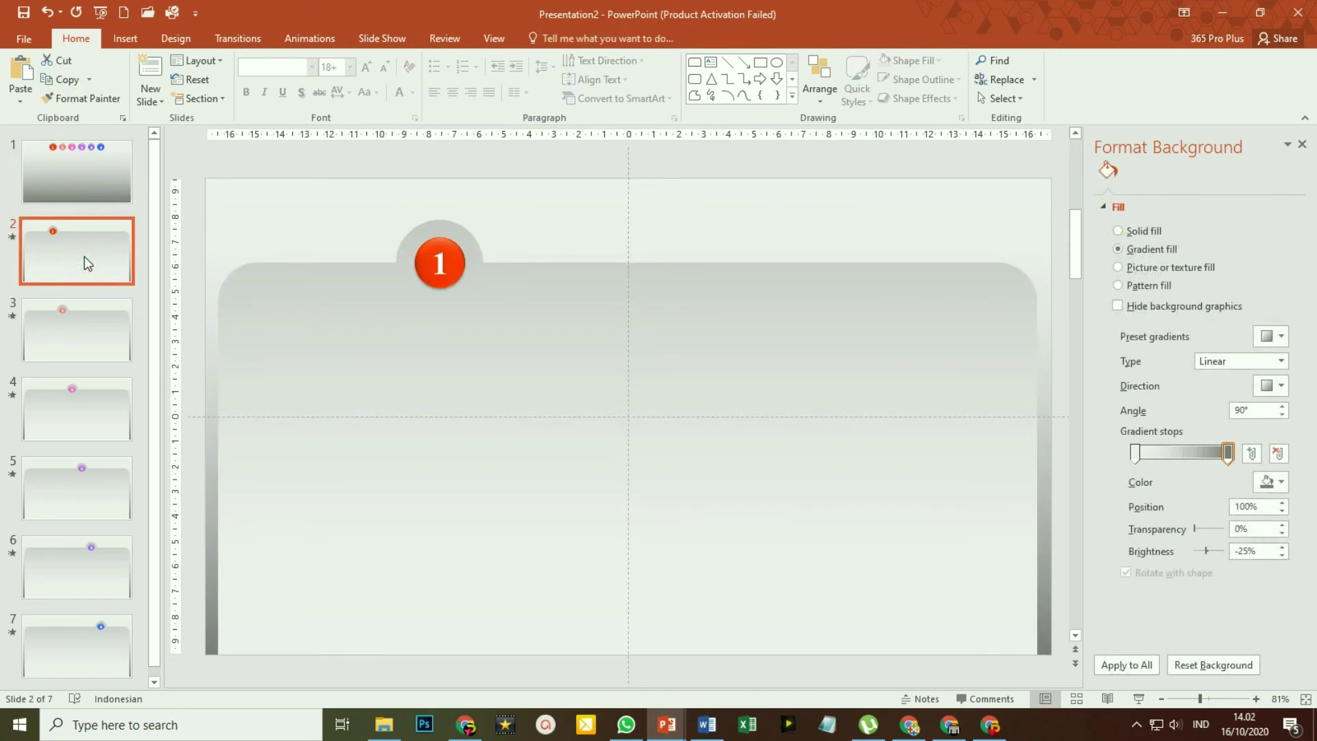
{"action": "key", "text": "ctrl+v"}
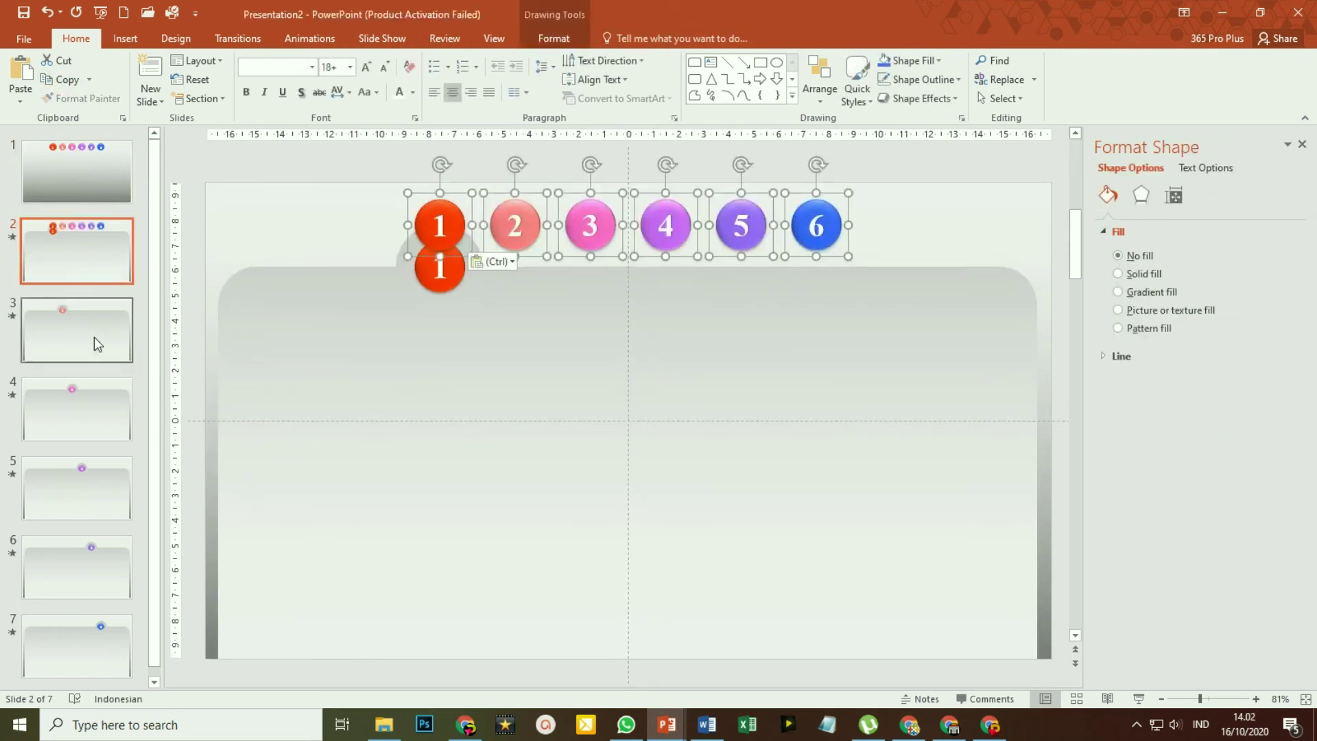
Paste the six circles onto slides 3 through 7, then go back to slide 2.
{"action": "left_click", "coordinate": [93, 336]}
{"action": "key", "text": "ctrl+v"}
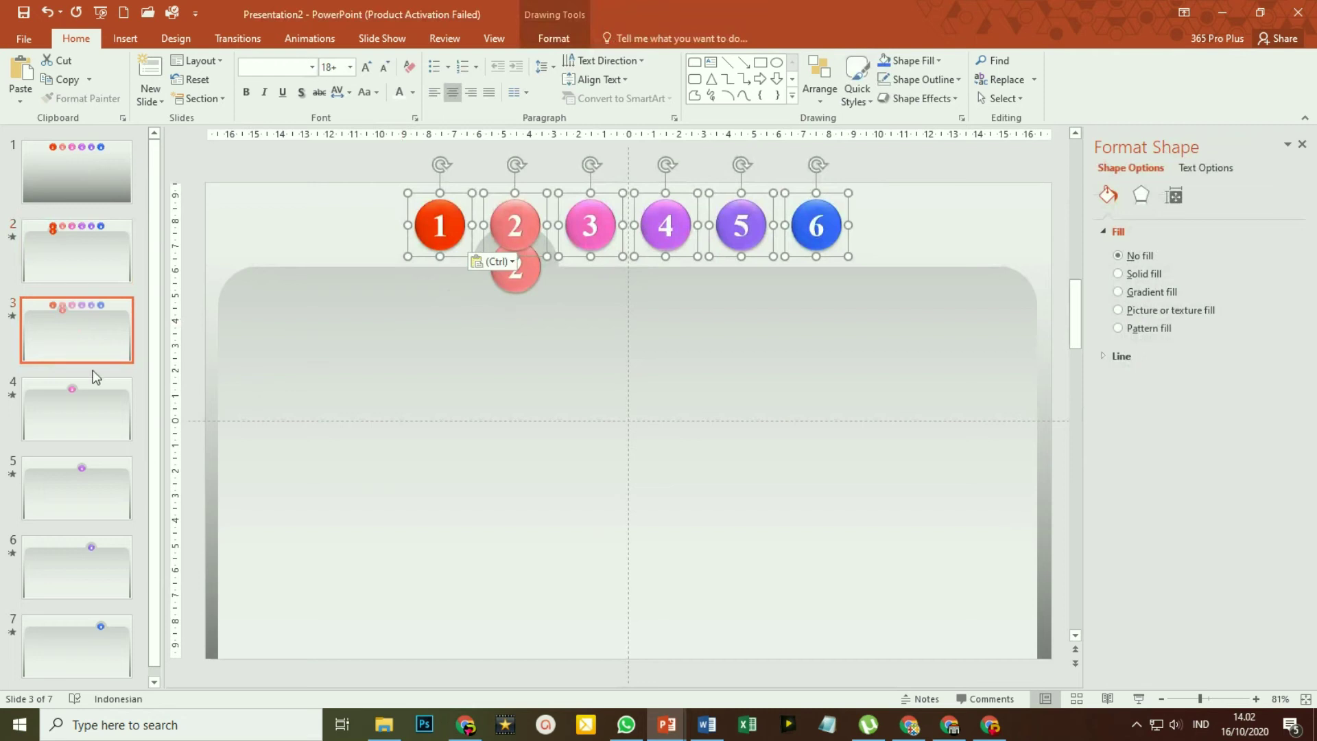
{"action": "left_click", "coordinate": [89, 407]}
{"action": "key", "text": "ctrl+v"}
{"action": "left_click", "coordinate": [89, 481]}
{"action": "key", "text": "ctrl+v"}
{"action": "left_click", "coordinate": [114, 549]}
{"action": "key", "text": "ctrl+v"}
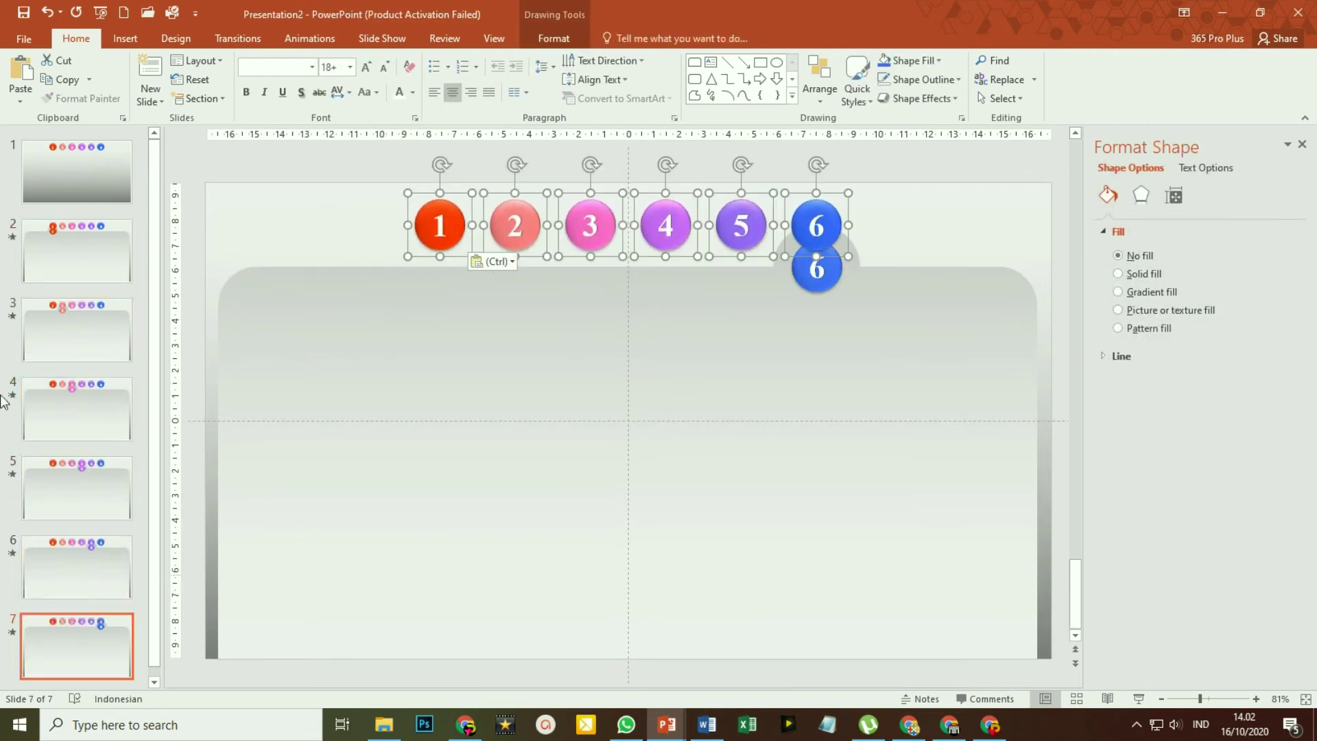
{"action": "left_click", "coordinate": [82, 264]}
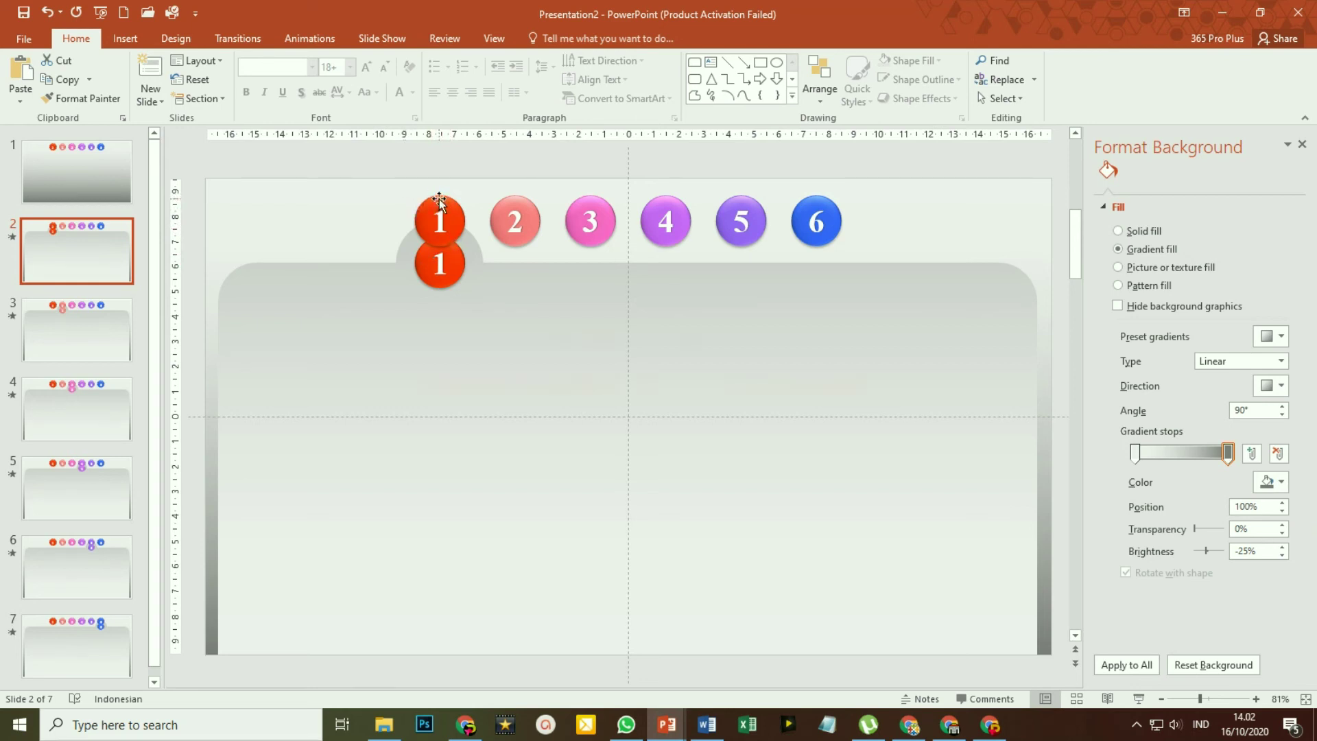
Delete the duplicate upper circles 1 and 2 on slides 2 and 3.
{"action": "left_click", "coordinate": [439, 199]}
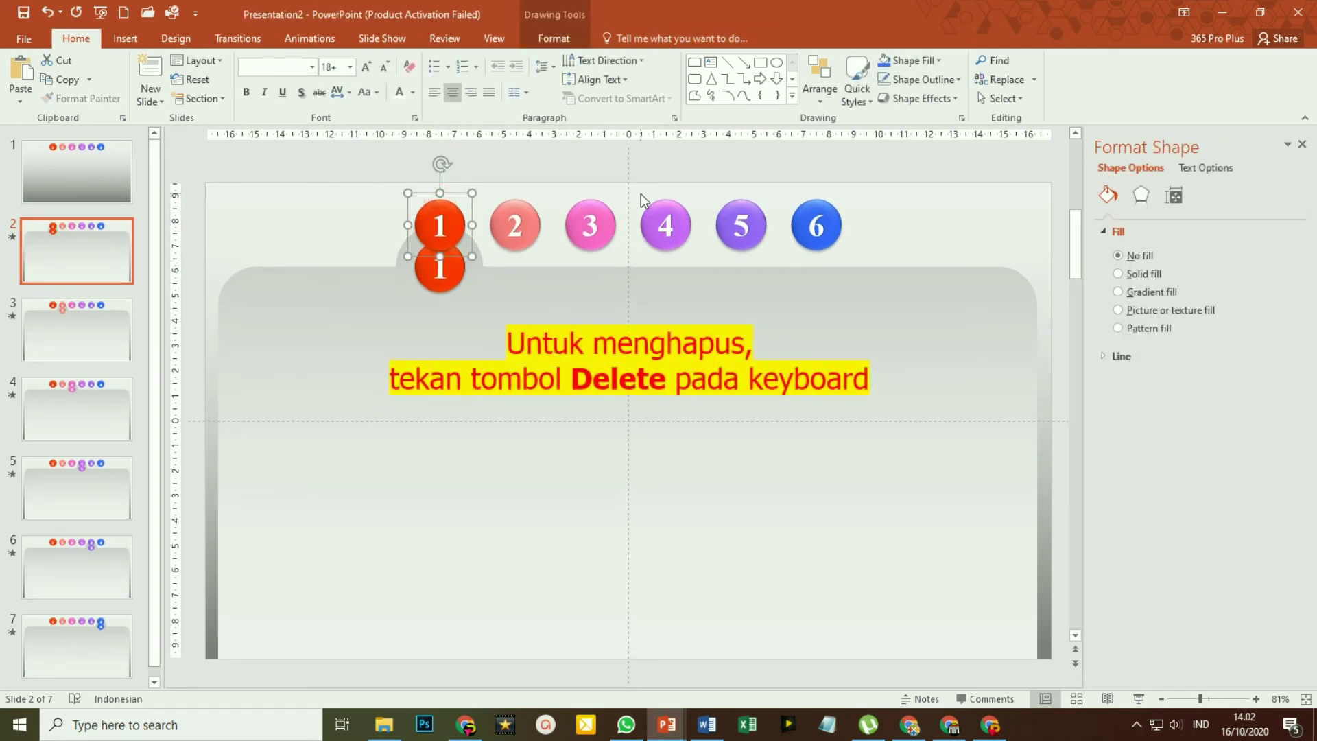
{"action": "key", "text": "Delete"}
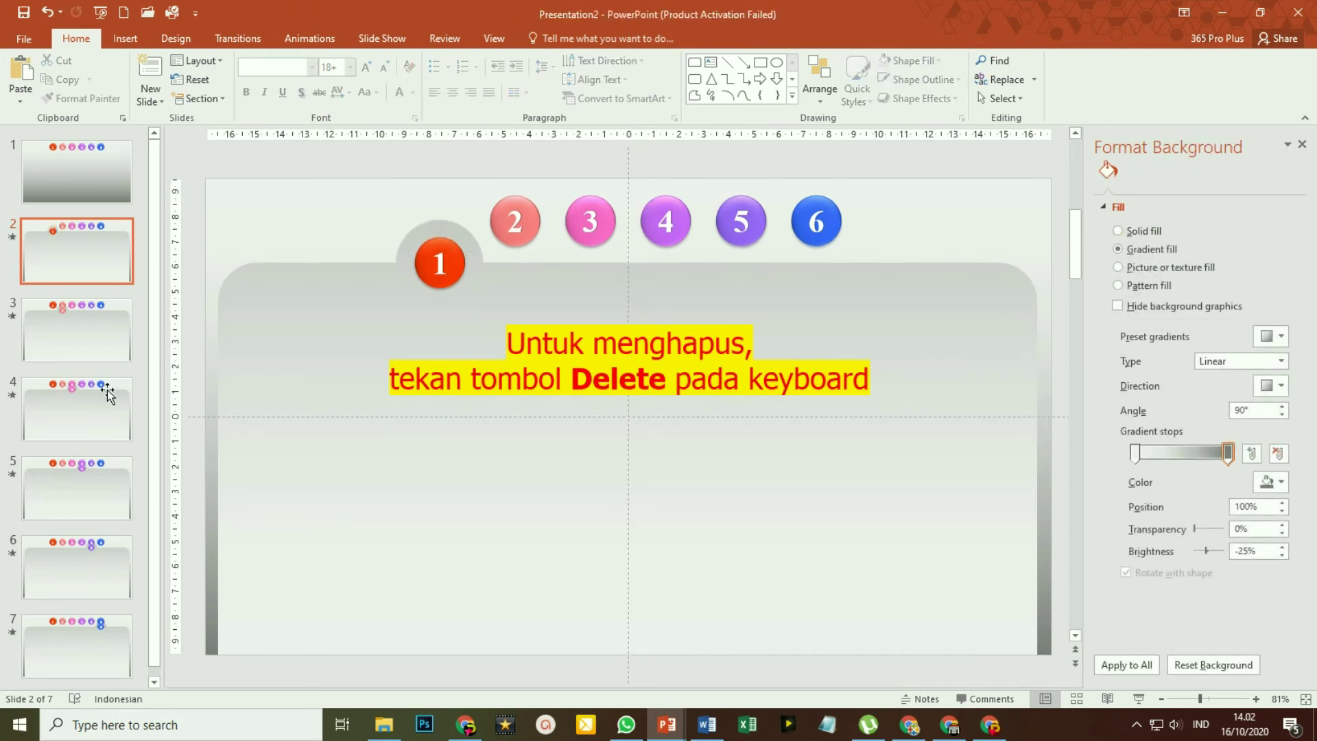
{"action": "left_click", "coordinate": [89, 340]}
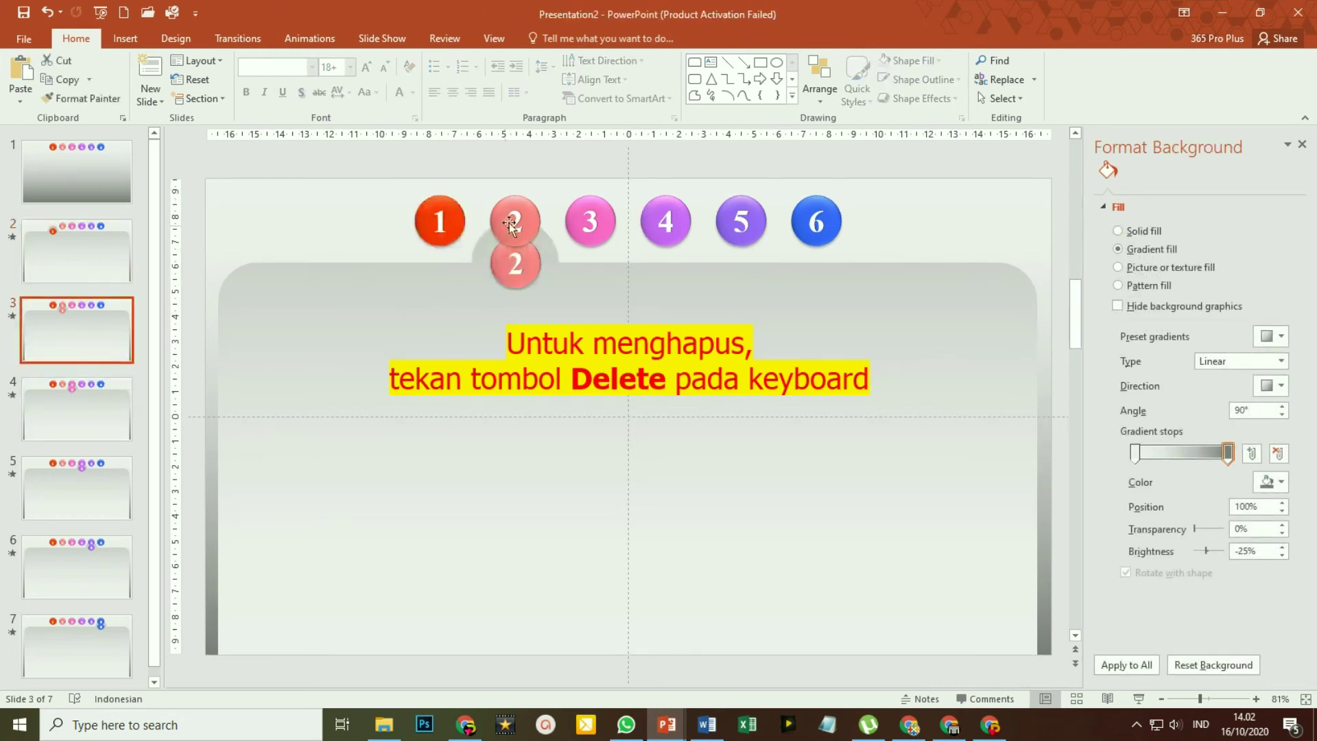
{"action": "left_click", "coordinate": [527, 204]}
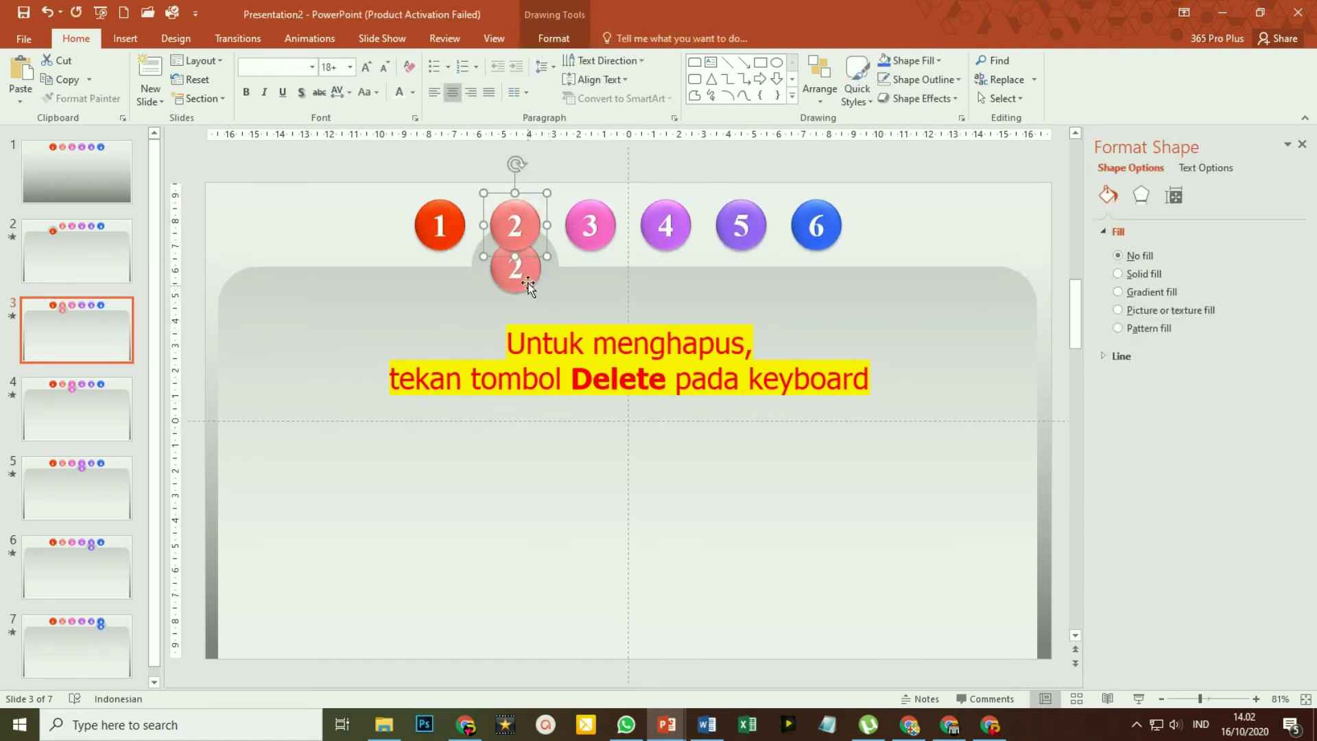
{"action": "key", "text": "Delete"}
Delete duplicate circles 3, 4 and 6 on the later slides, then show slide 1.
{"action": "scroll", "coordinate": [176, 372], "scroll_direction": "down", "scroll_amount": 1}
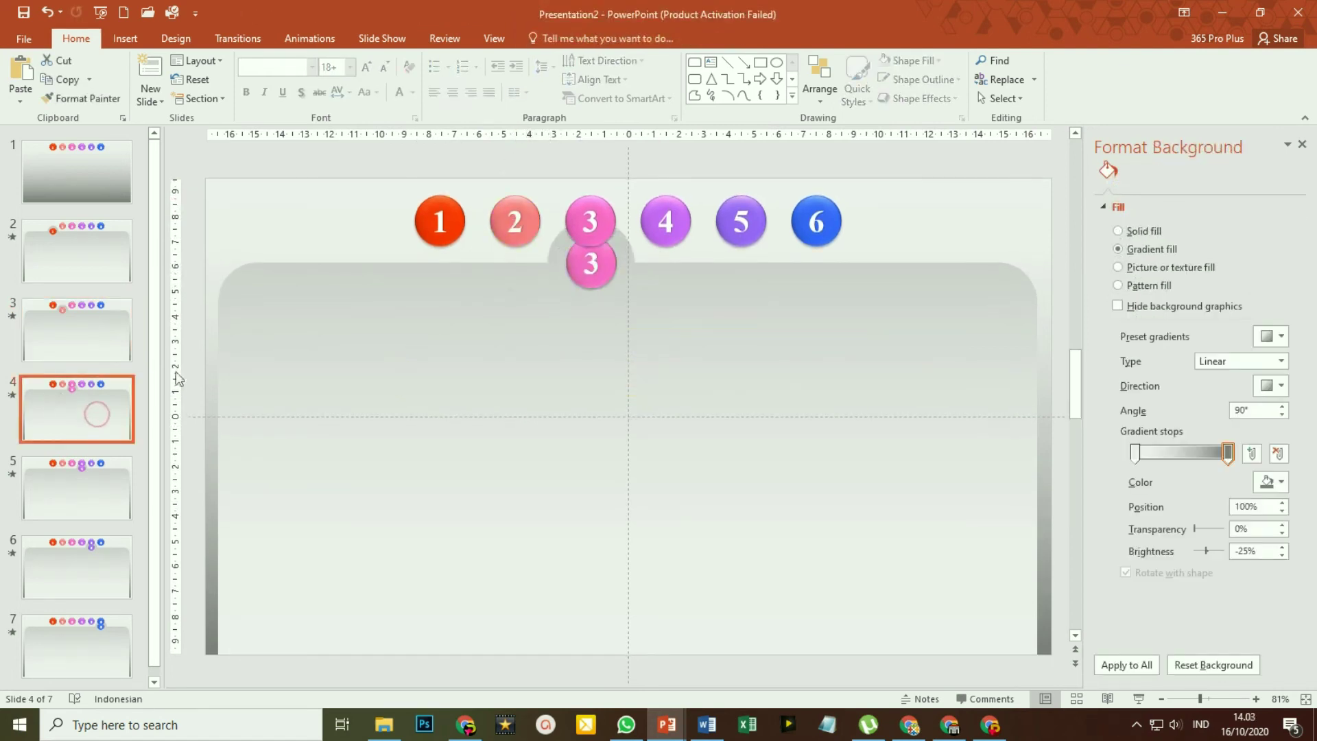
{"action": "left_click", "coordinate": [604, 212]}
{"action": "key", "text": "Delete"}
{"action": "scroll", "coordinate": [690, 217], "scroll_direction": "down", "scroll_amount": 1}
{"action": "left_click", "coordinate": [690, 216]}
{"action": "key", "text": "Delete"}
{"action": "left_click", "coordinate": [94, 634]}
{"action": "left_click", "coordinate": [816, 221]}
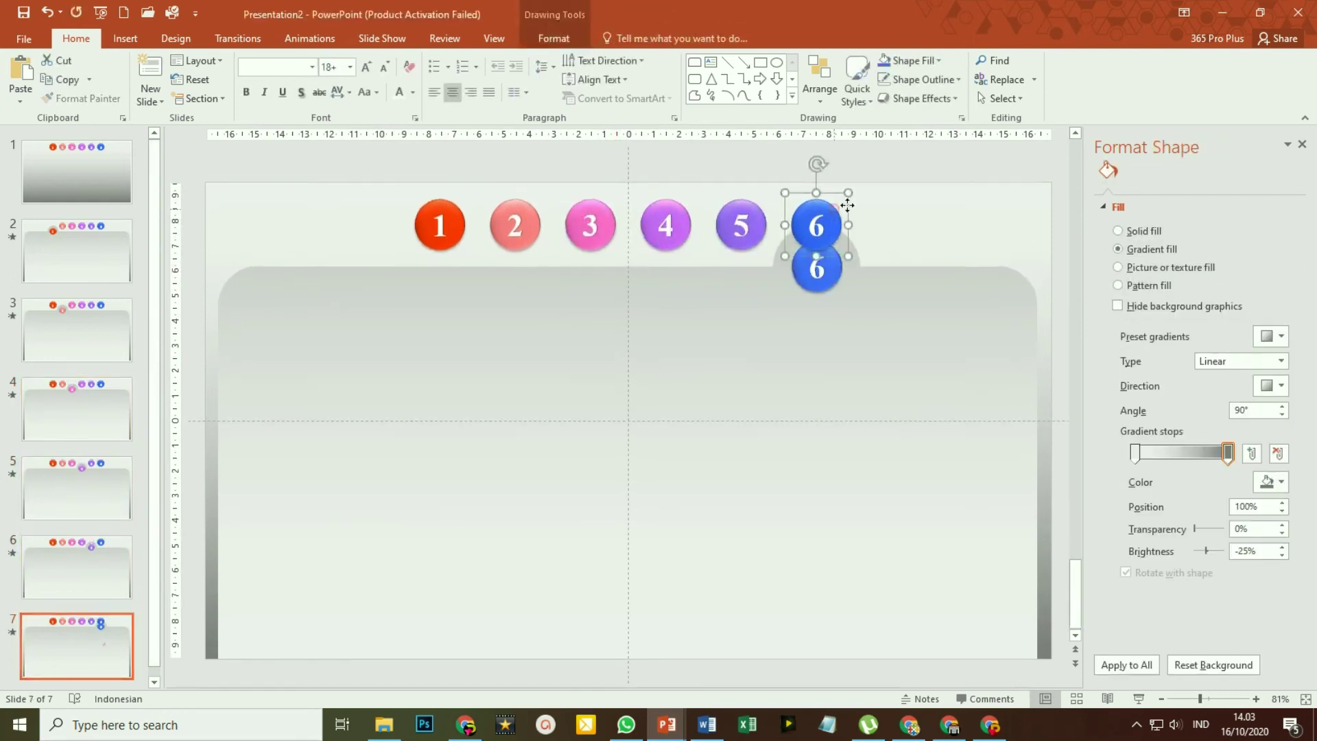
{"action": "key", "text": "Delete"}
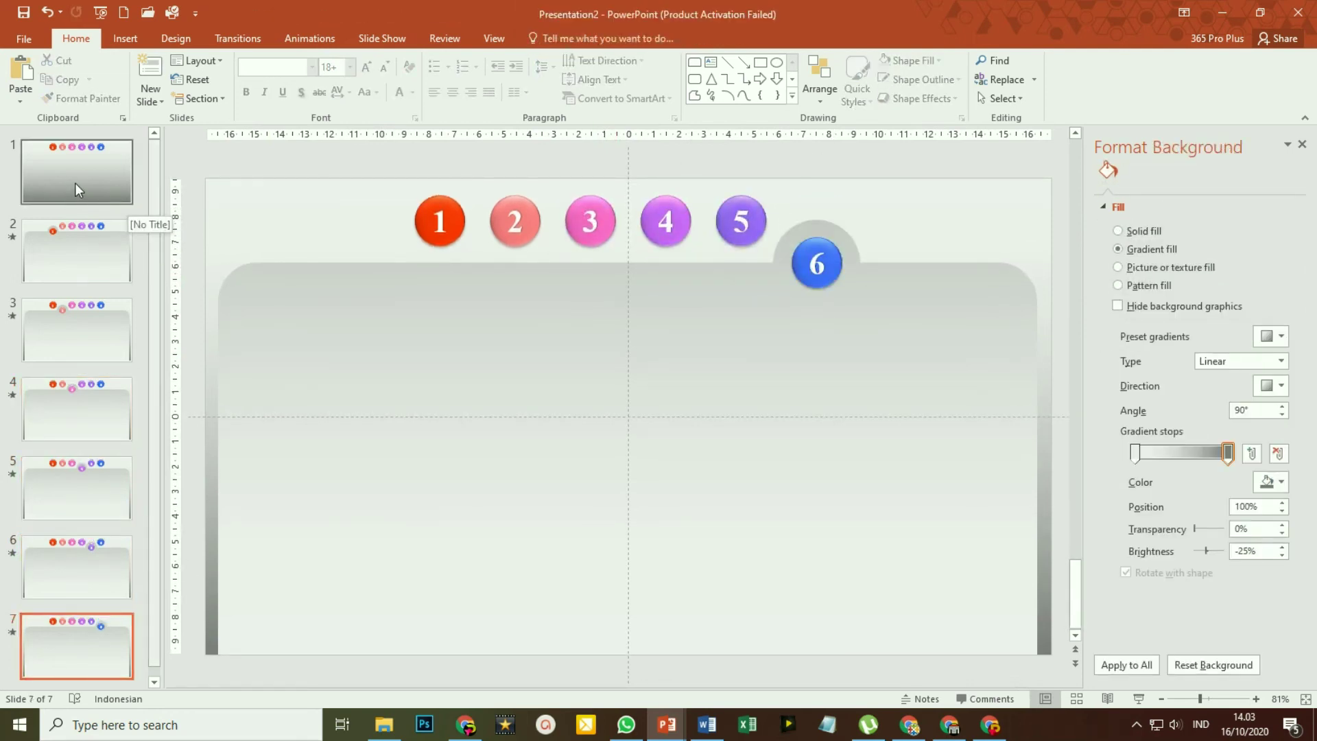
{"action": "left_click", "coordinate": [75, 173]}
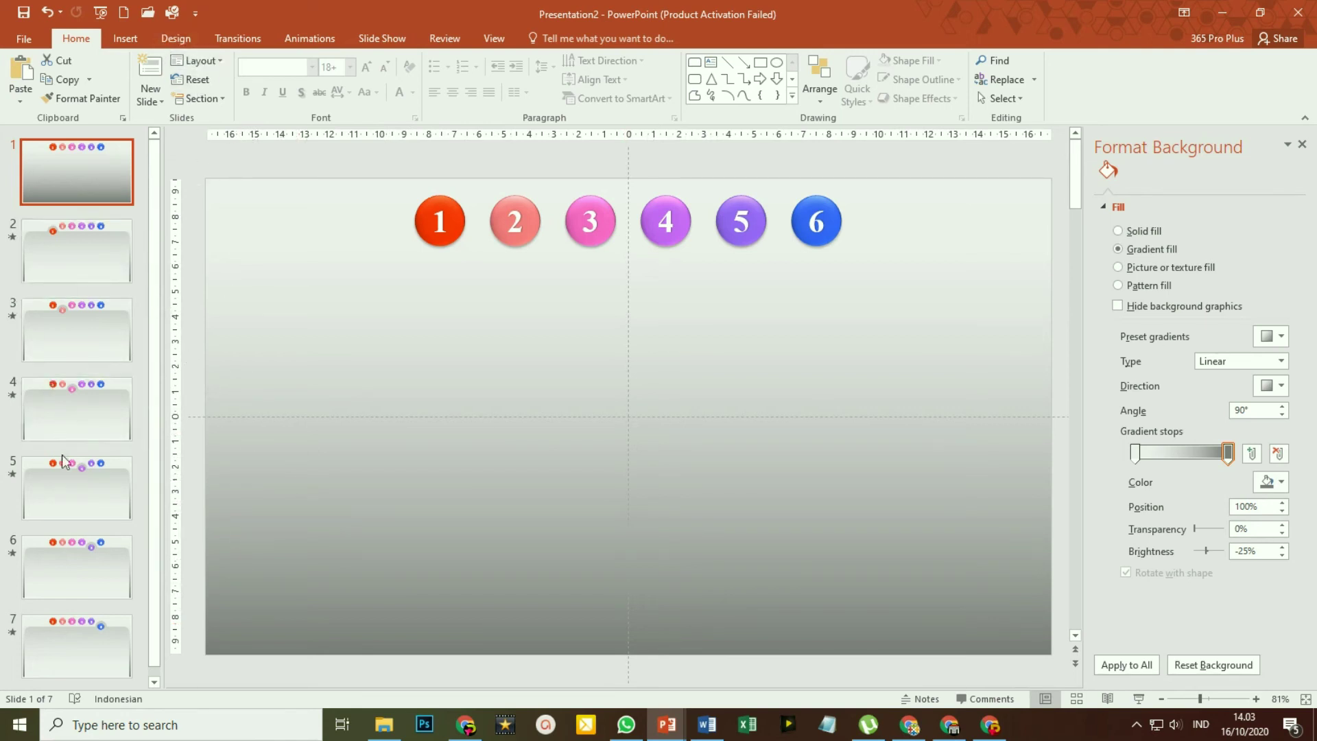
Paste slide 2's grey rounded panel onto slide 1 and delete its tab bump.
{"action": "left_click", "coordinate": [99, 271]}
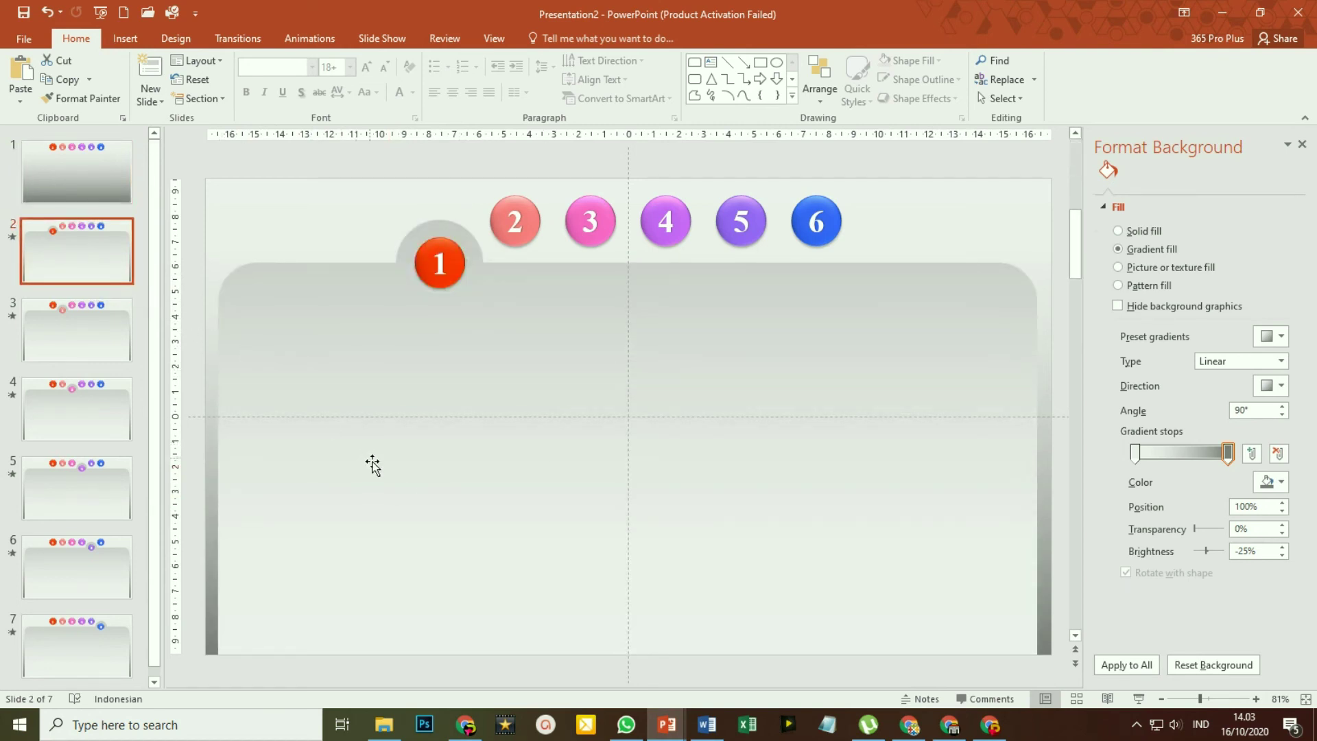
{"action": "left_click", "coordinate": [538, 529]}
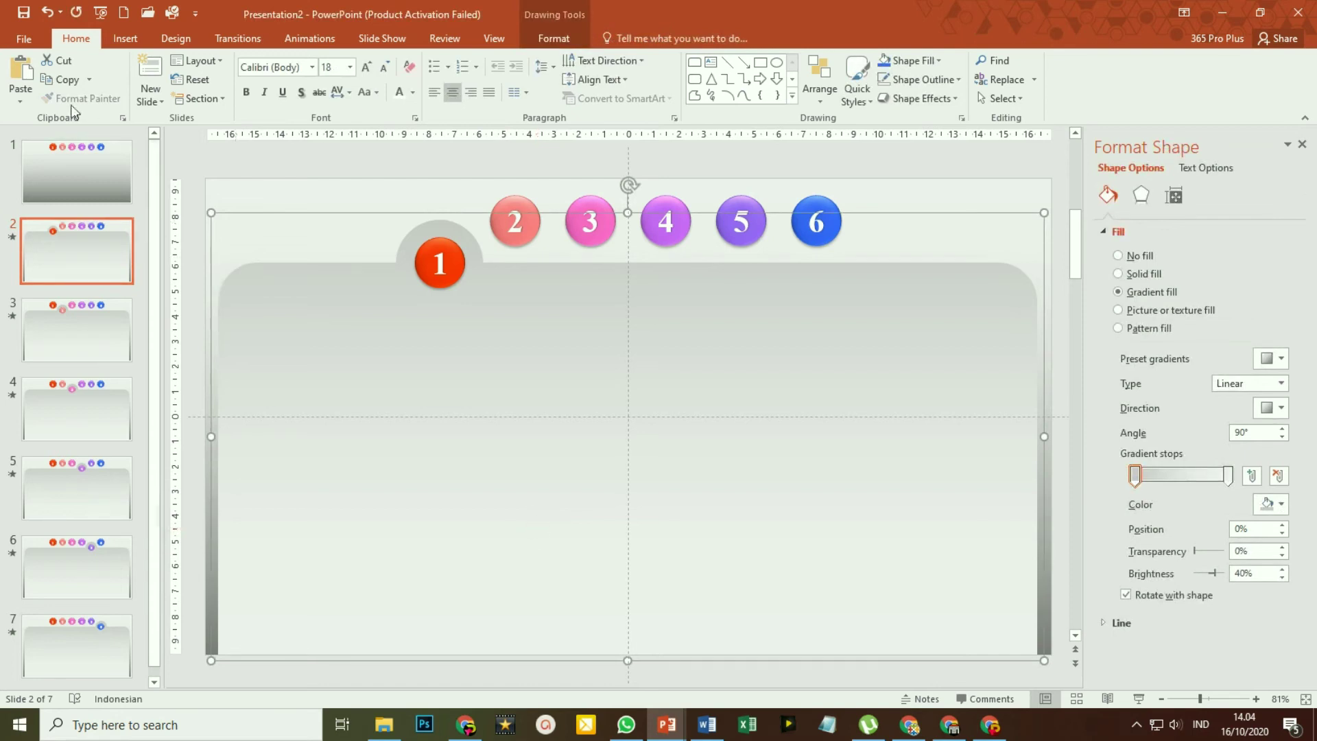
{"action": "left_click", "coordinate": [96, 183]}
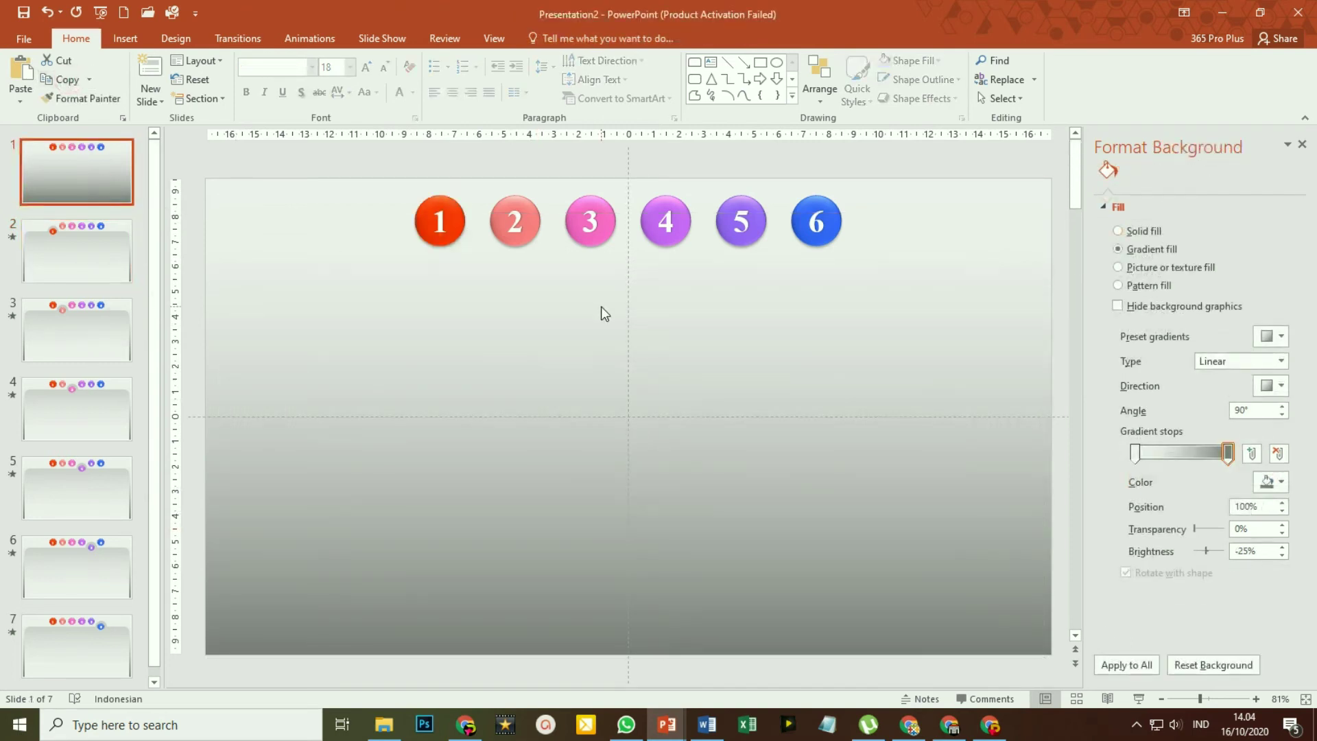
{"action": "key", "text": "ctrl+v"}
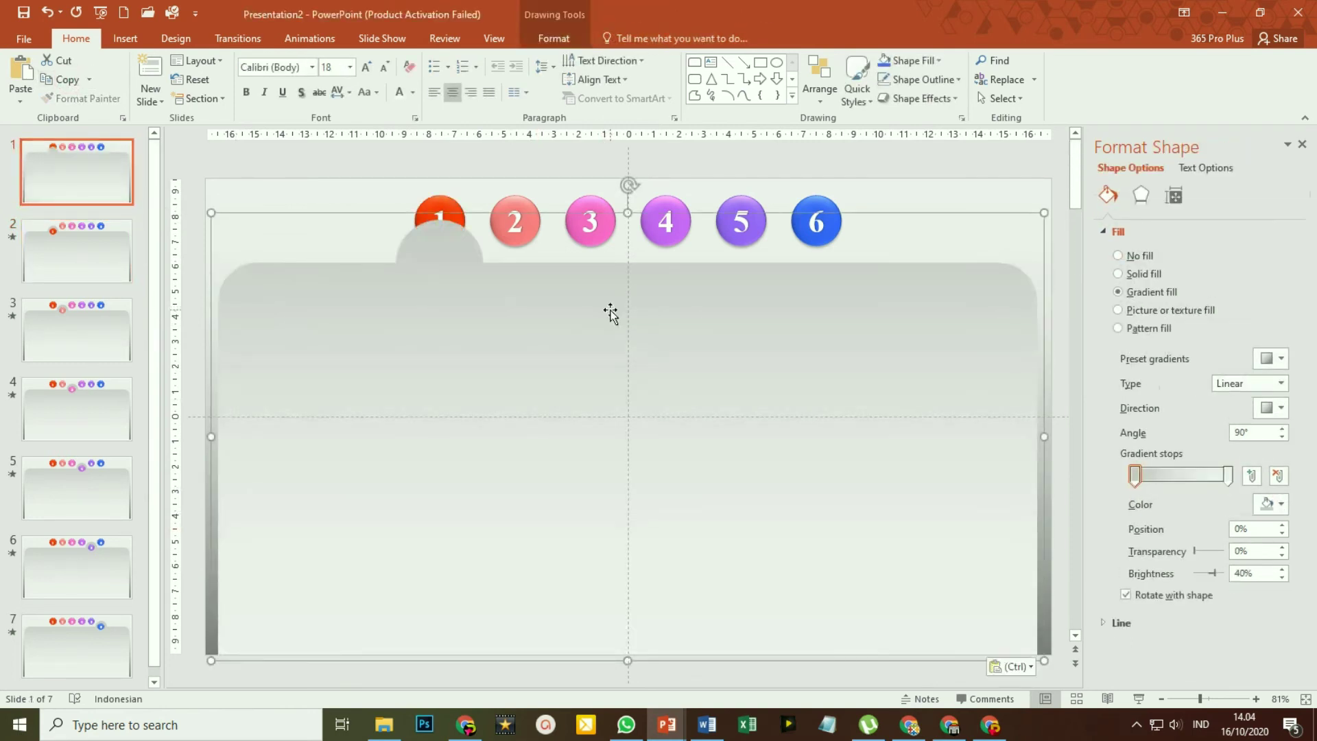
{"action": "left_click", "coordinate": [441, 232]}
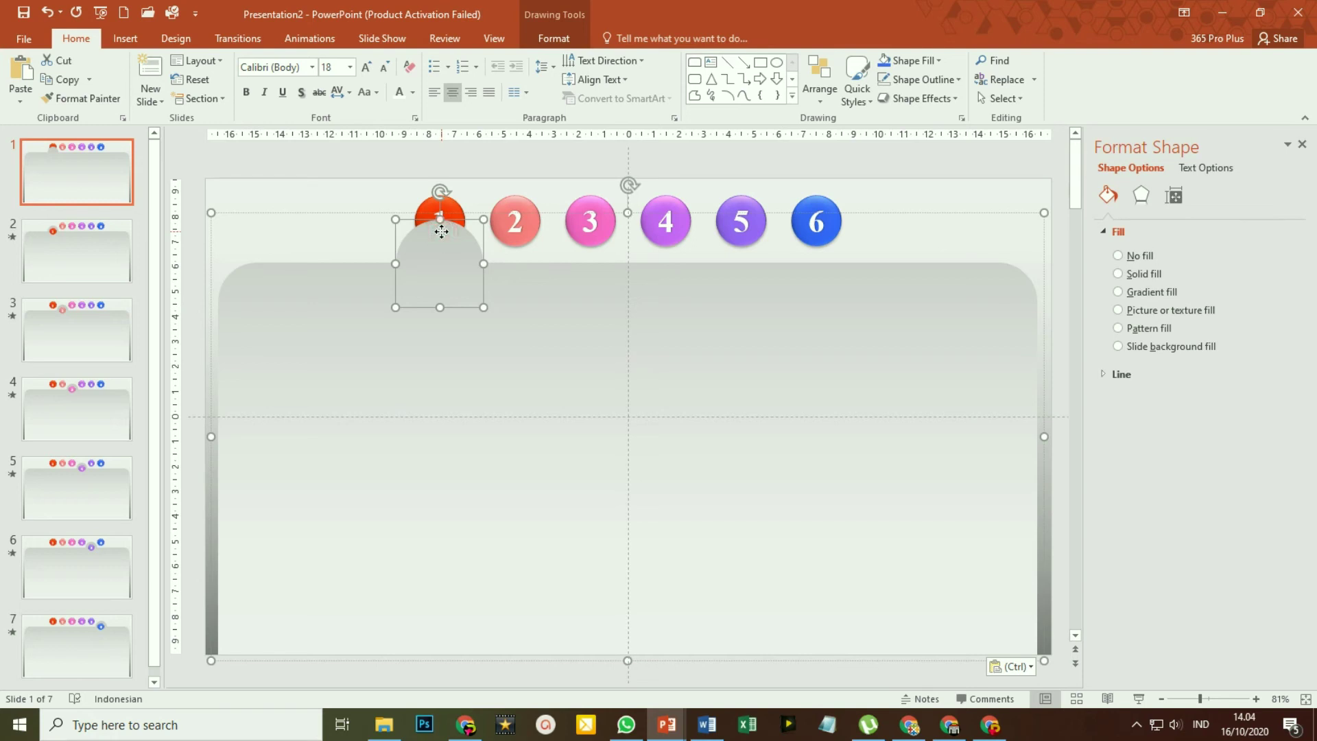
{"action": "key", "text": "Delete"}
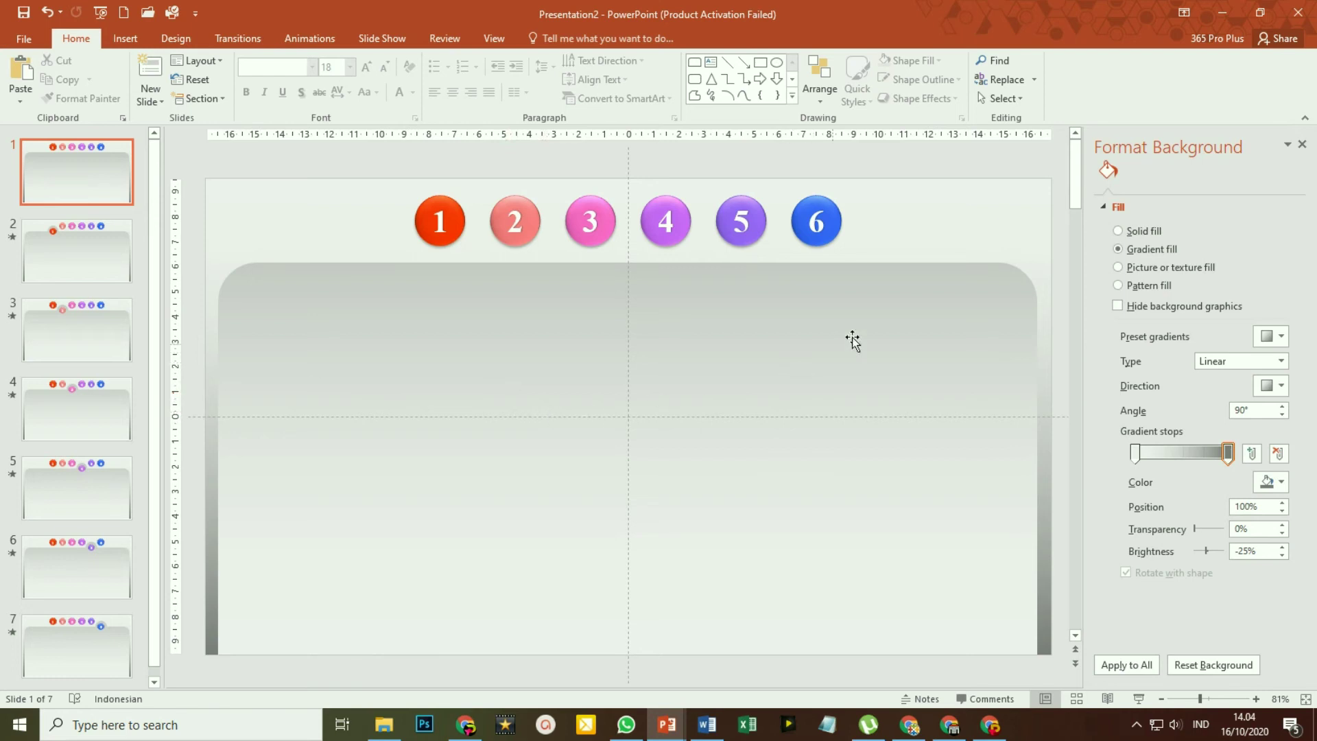
Fill slide 1's rounded panel with the 'sawah viet' picture from file.
{"action": "left_click", "coordinate": [872, 319]}
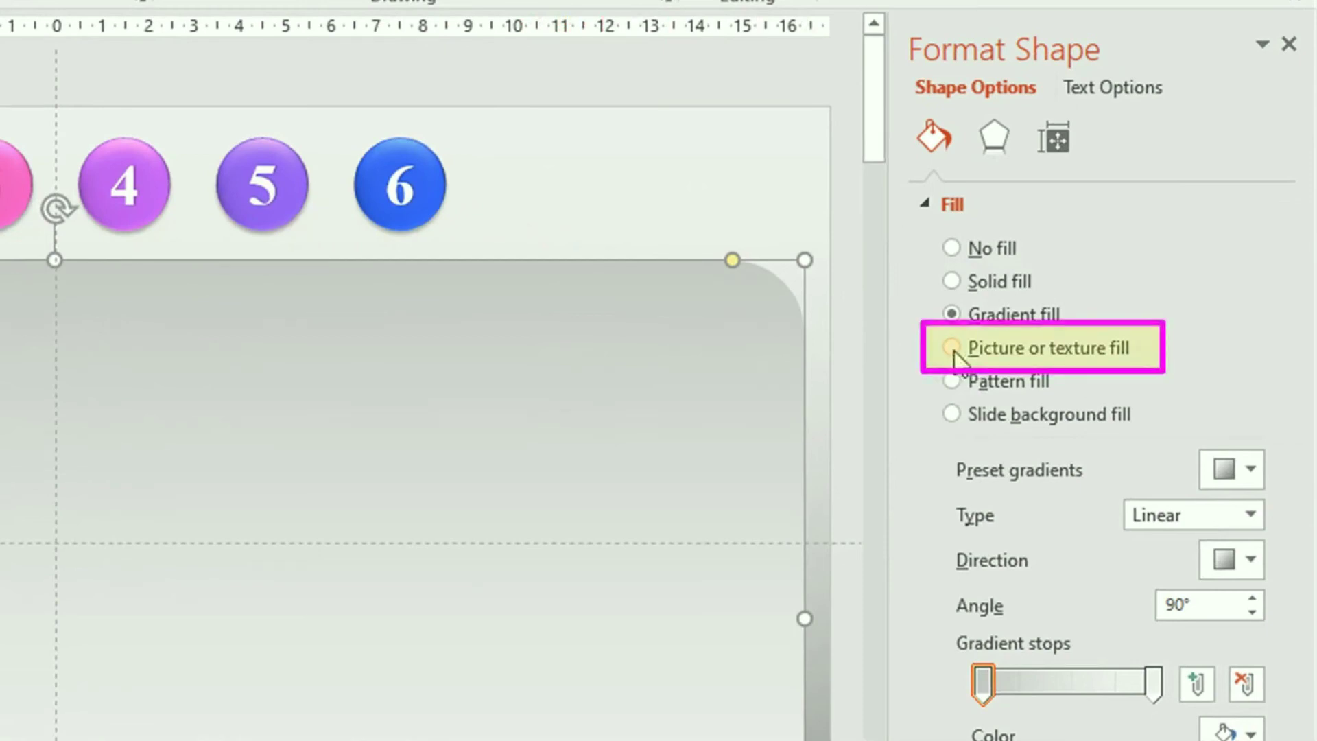
{"action": "left_click", "coordinate": [953, 349]}
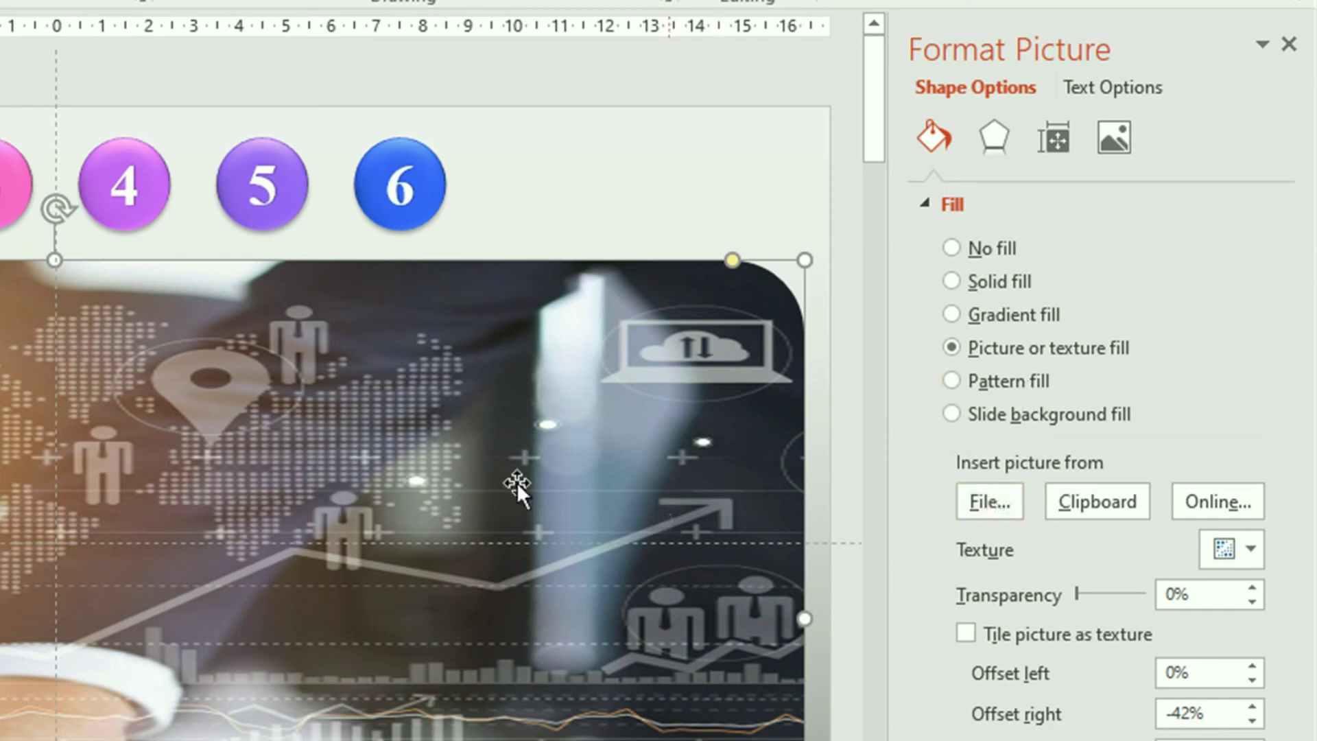
{"action": "left_click", "coordinate": [994, 509]}
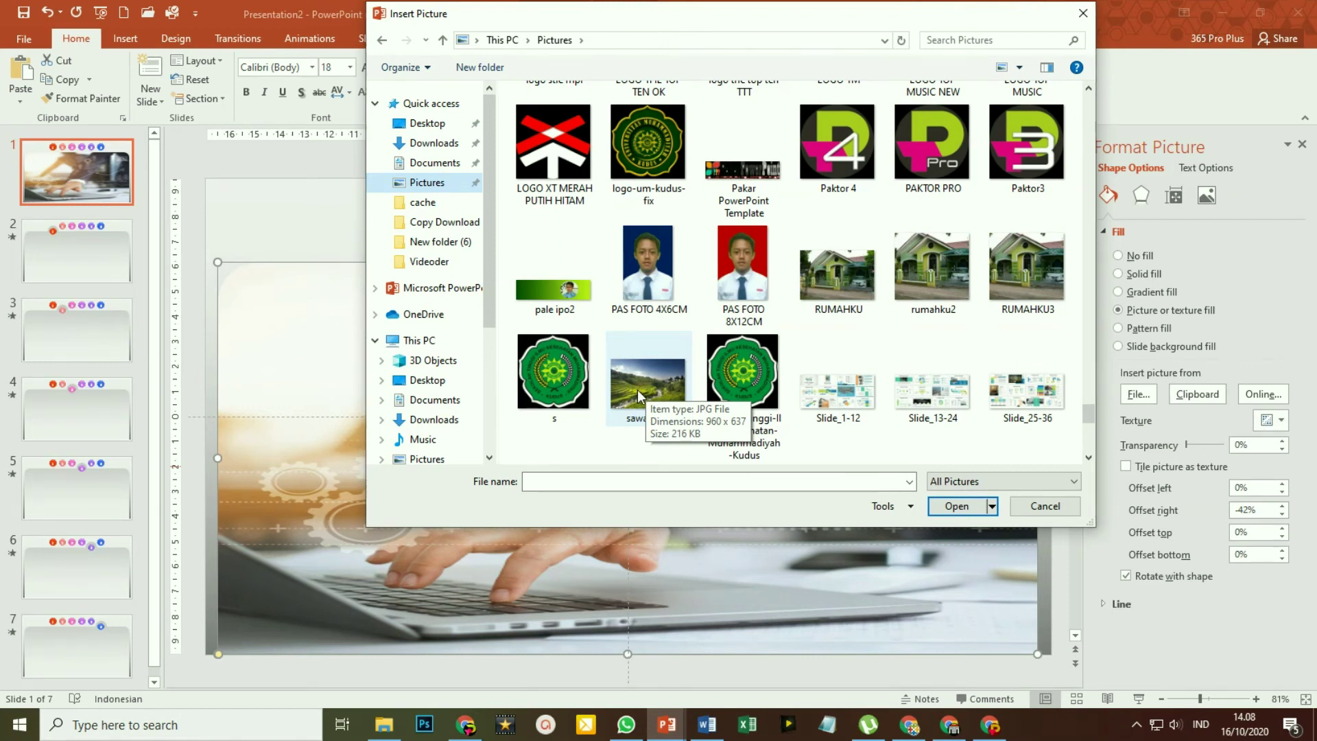
{"action": "left_click", "coordinate": [640, 387]}
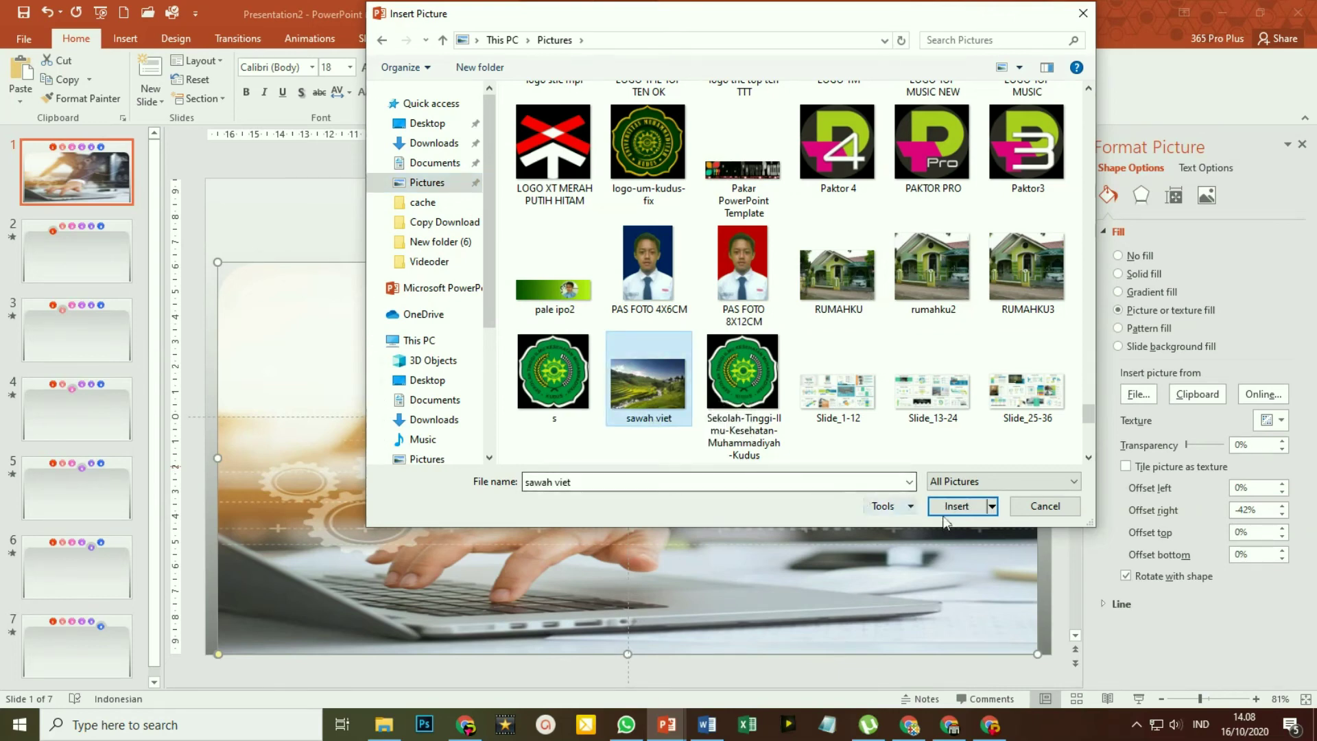
{"action": "left_click", "coordinate": [956, 507]}
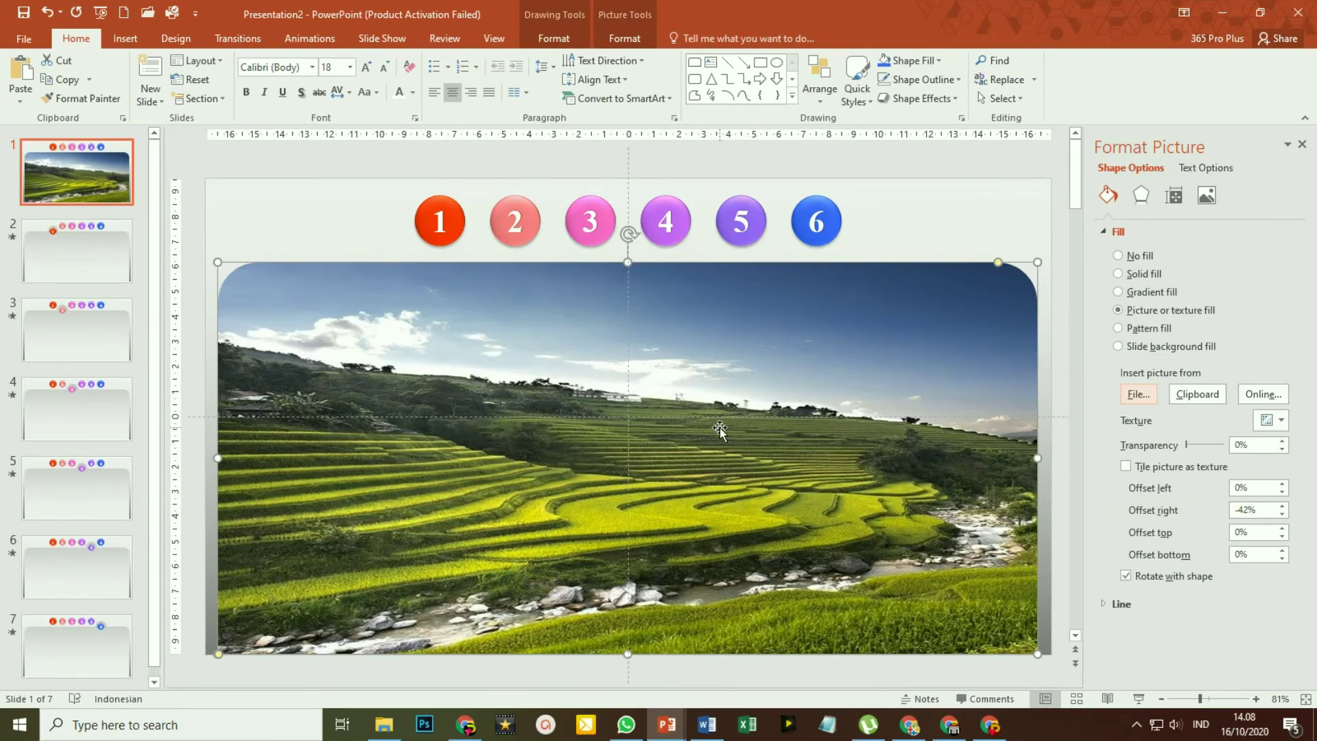
{"action": "key", "text": "Escape"}
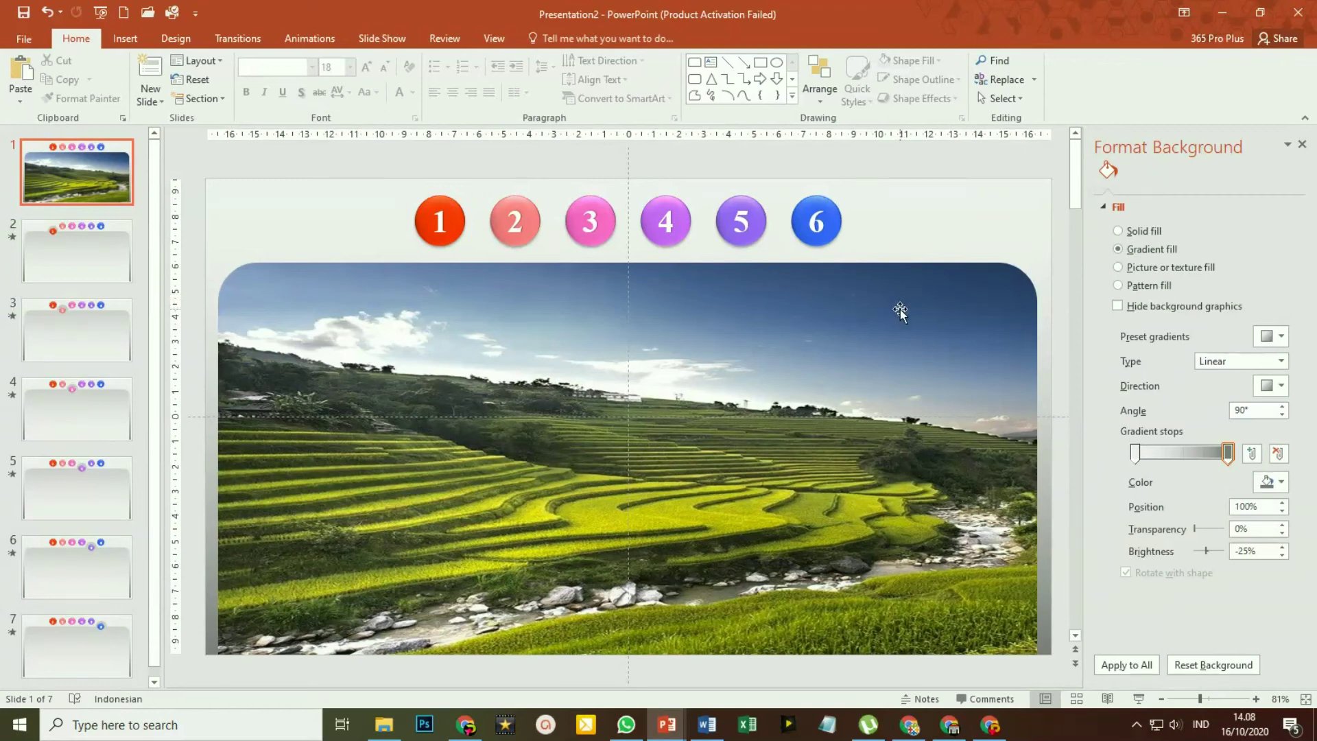
Give the rice-terrace picture panel an Offset Top outer shadow.
{"action": "left_click", "coordinate": [899, 297]}
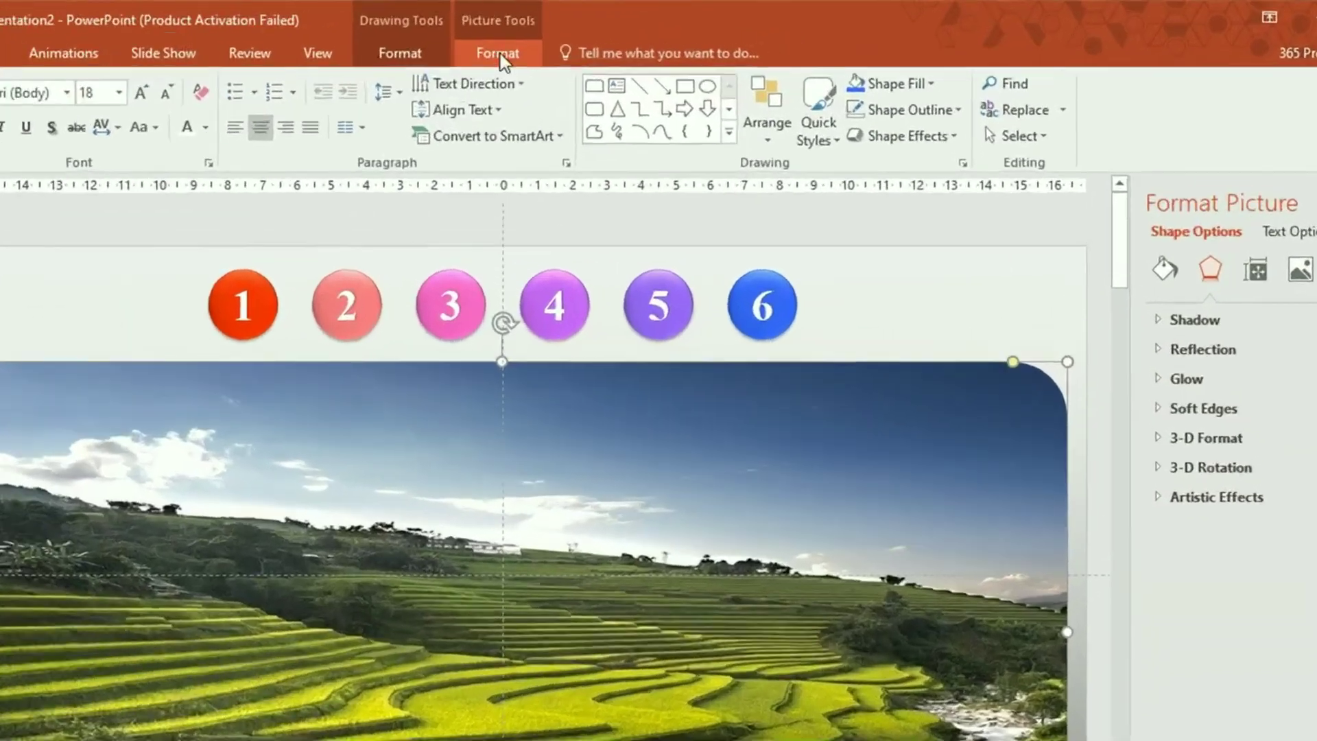
{"action": "left_click", "coordinate": [624, 39]}
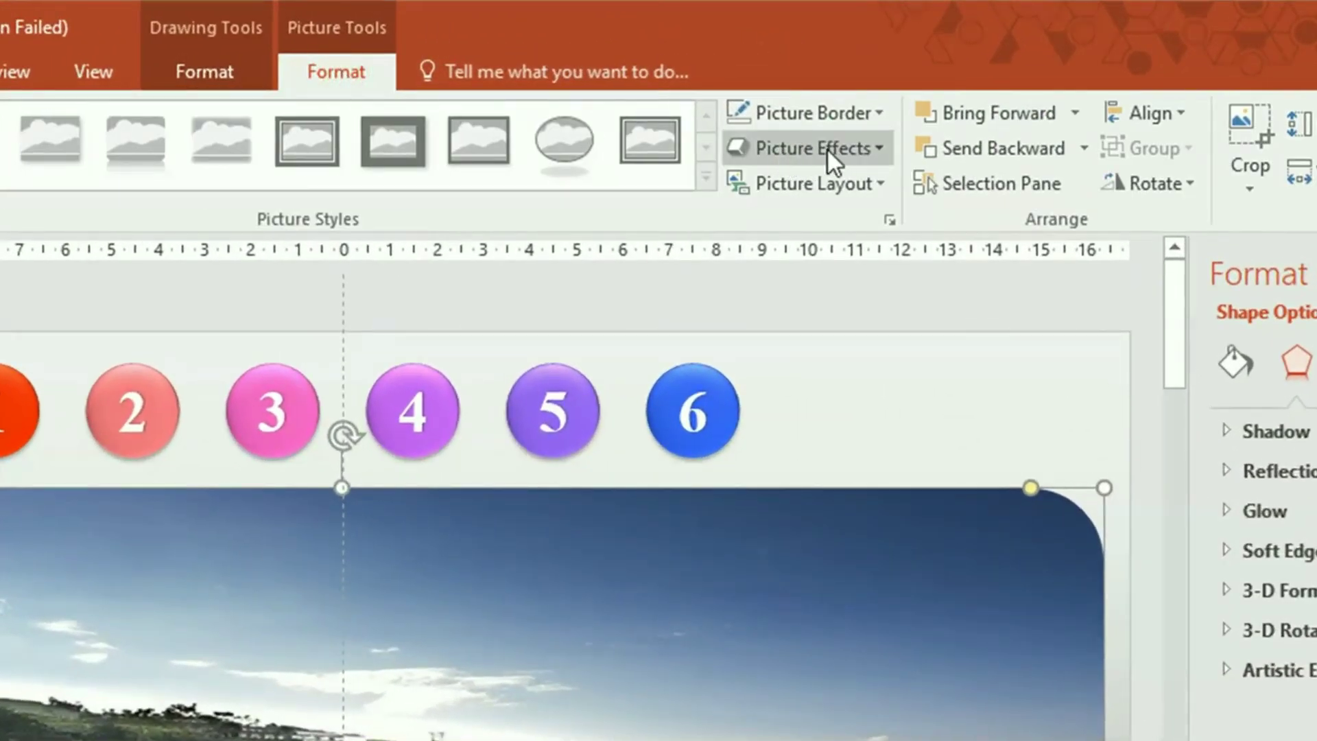
{"action": "left_click", "coordinate": [882, 152]}
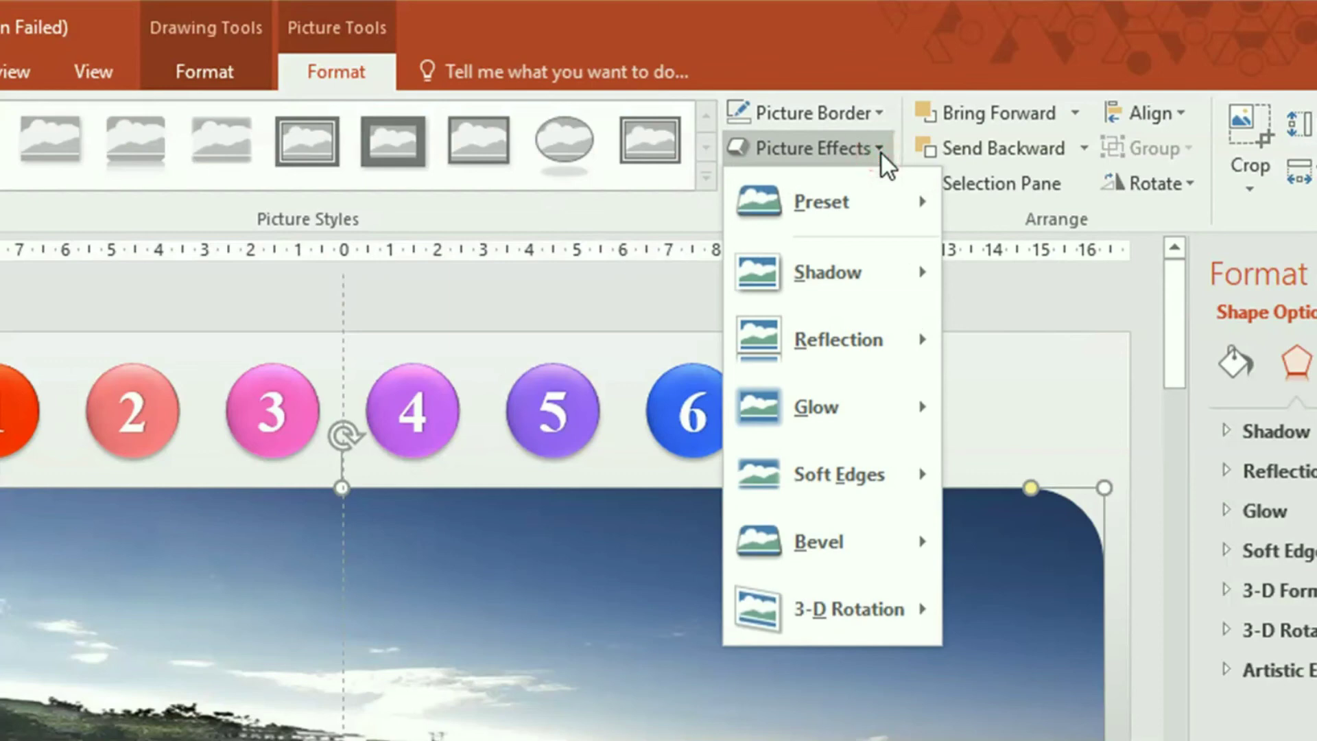
{"action": "mouse_move", "coordinate": [829, 272]}
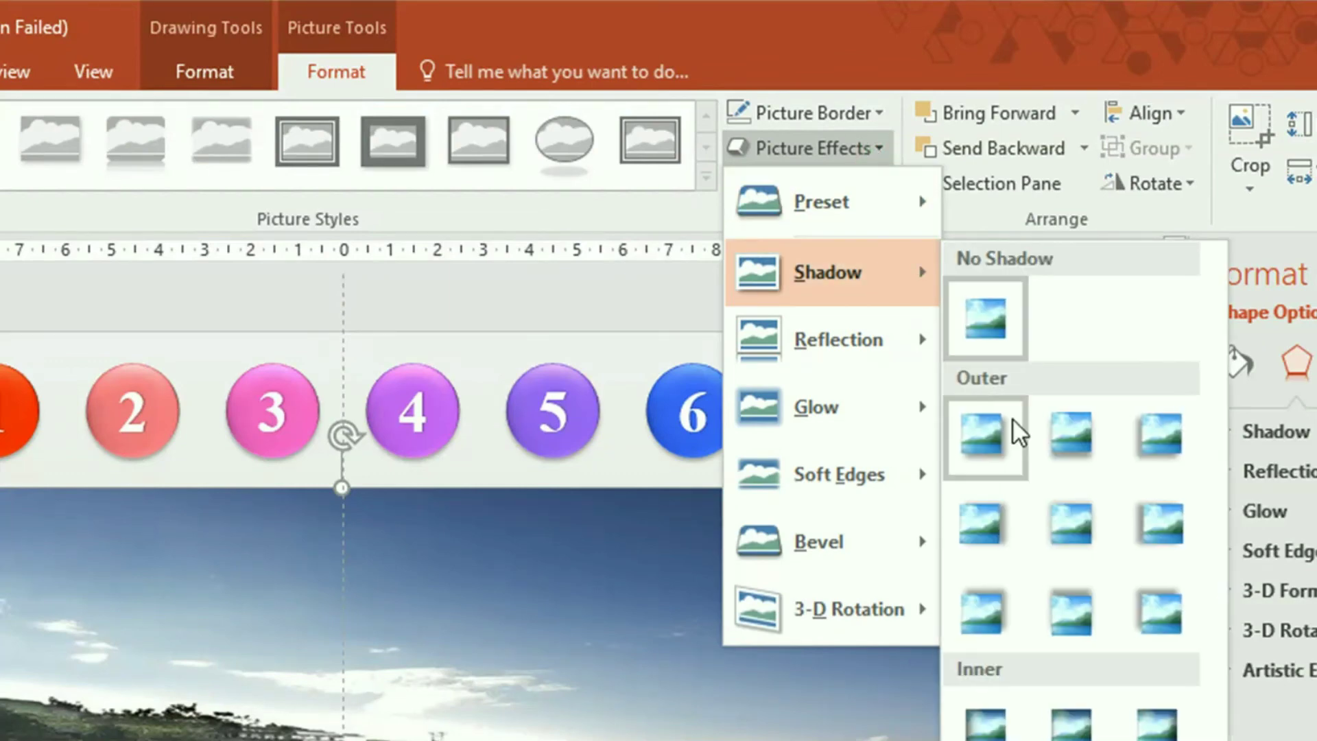
{"action": "left_click", "coordinate": [1073, 606]}
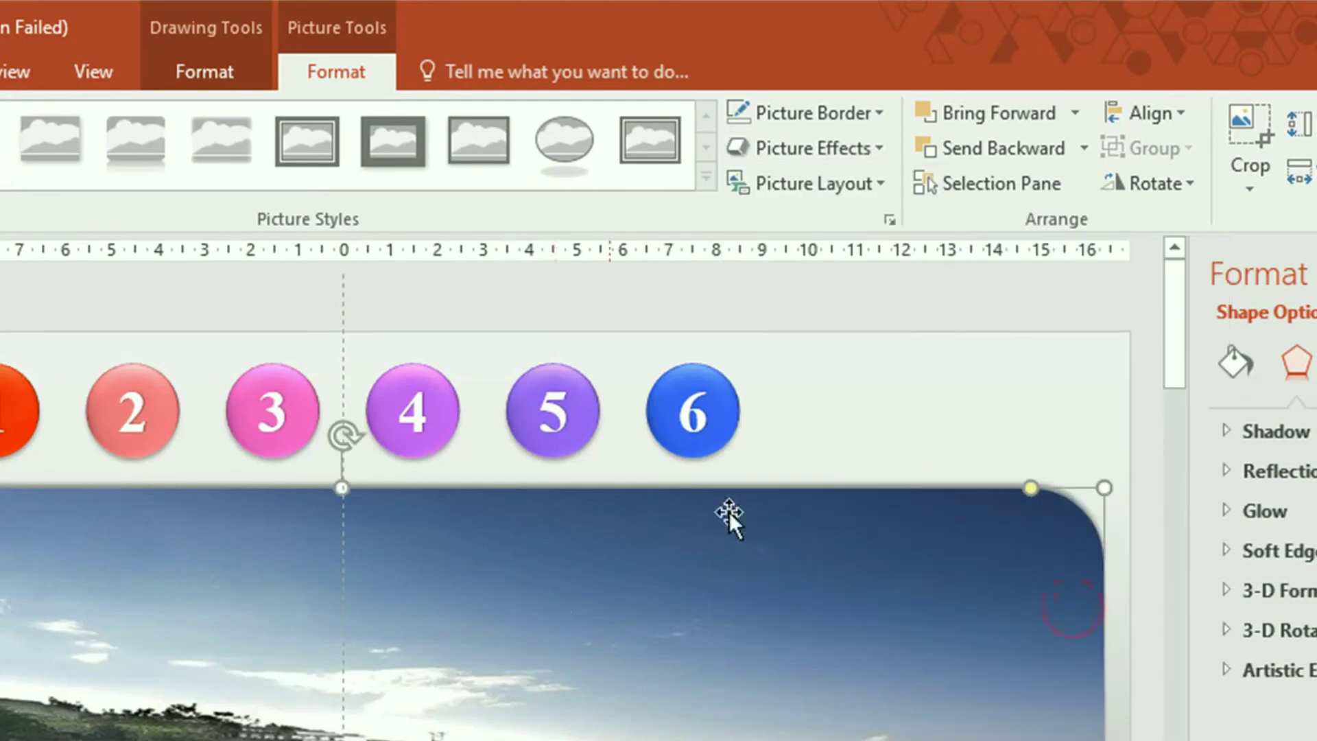
{"action": "left_click", "coordinate": [849, 302]}
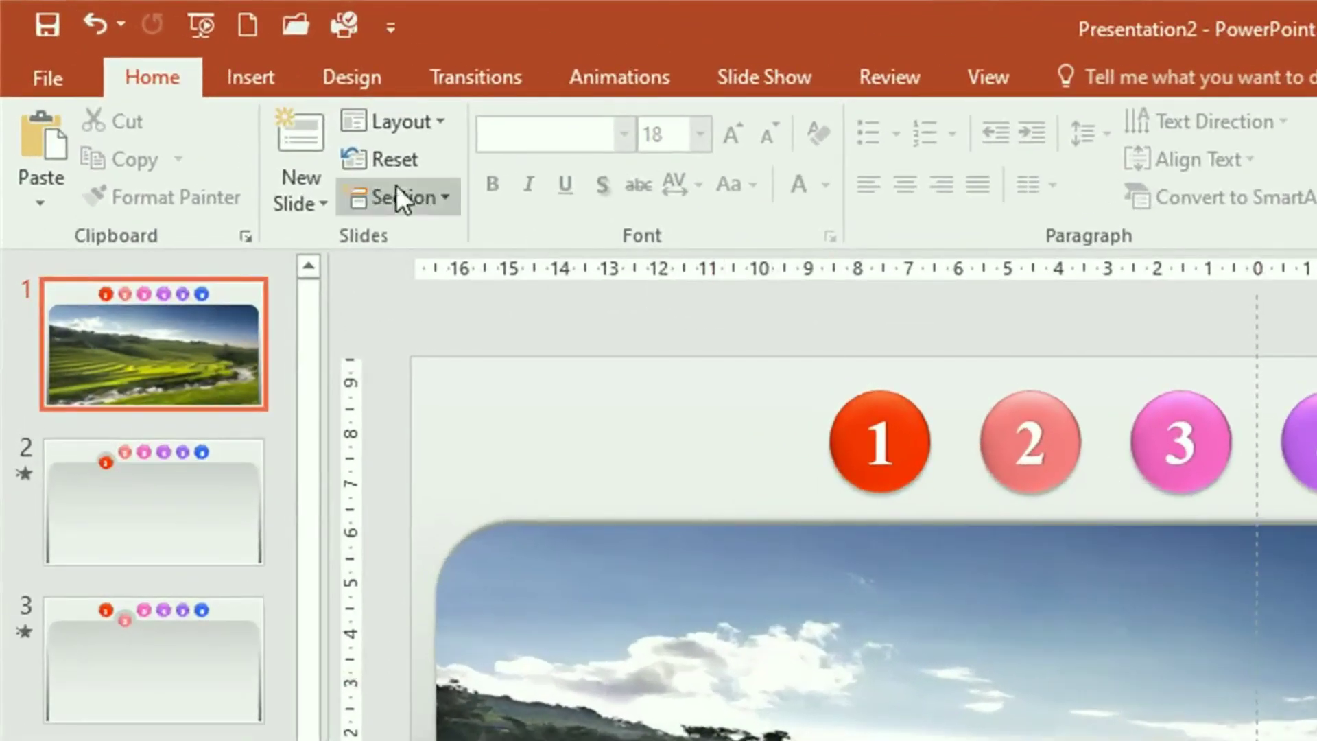
Insert a WordArt title reading 'Your Title Presentation' on slide 1.
{"action": "left_click", "coordinate": [254, 76]}
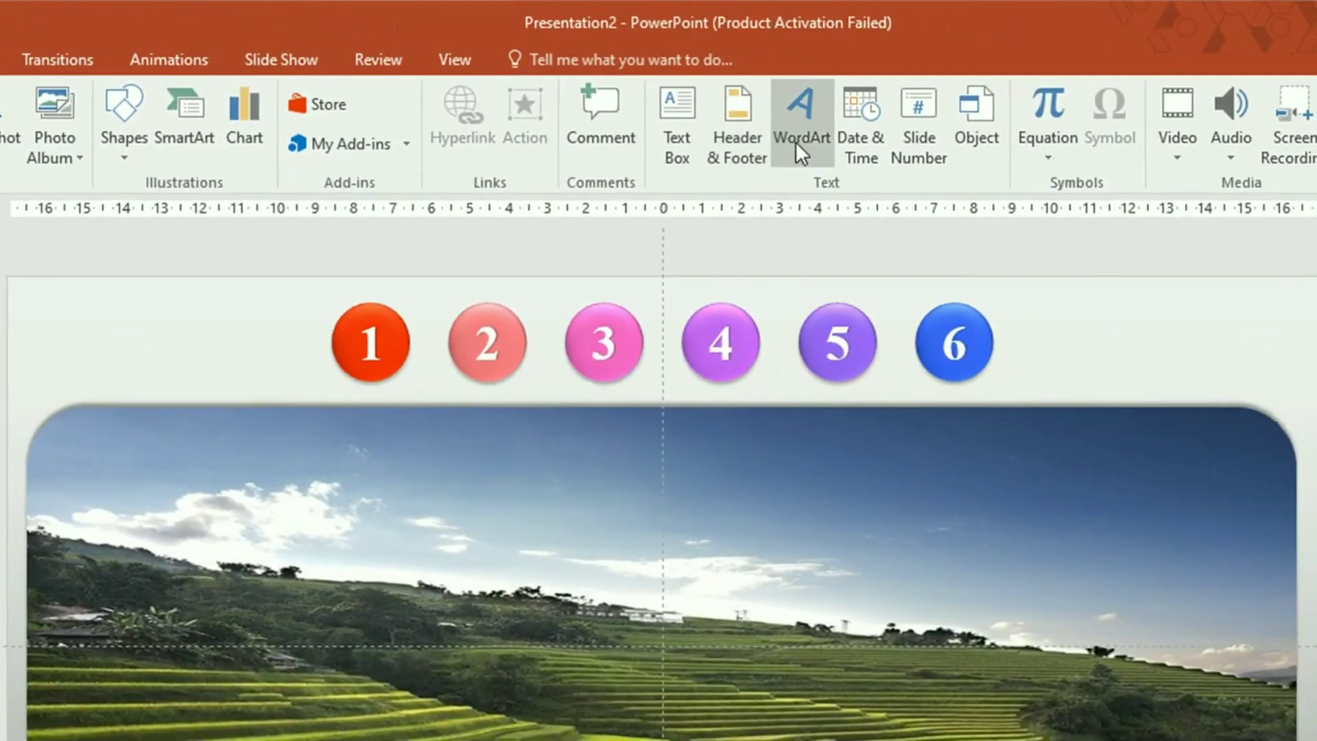
{"action": "left_click", "coordinate": [801, 150]}
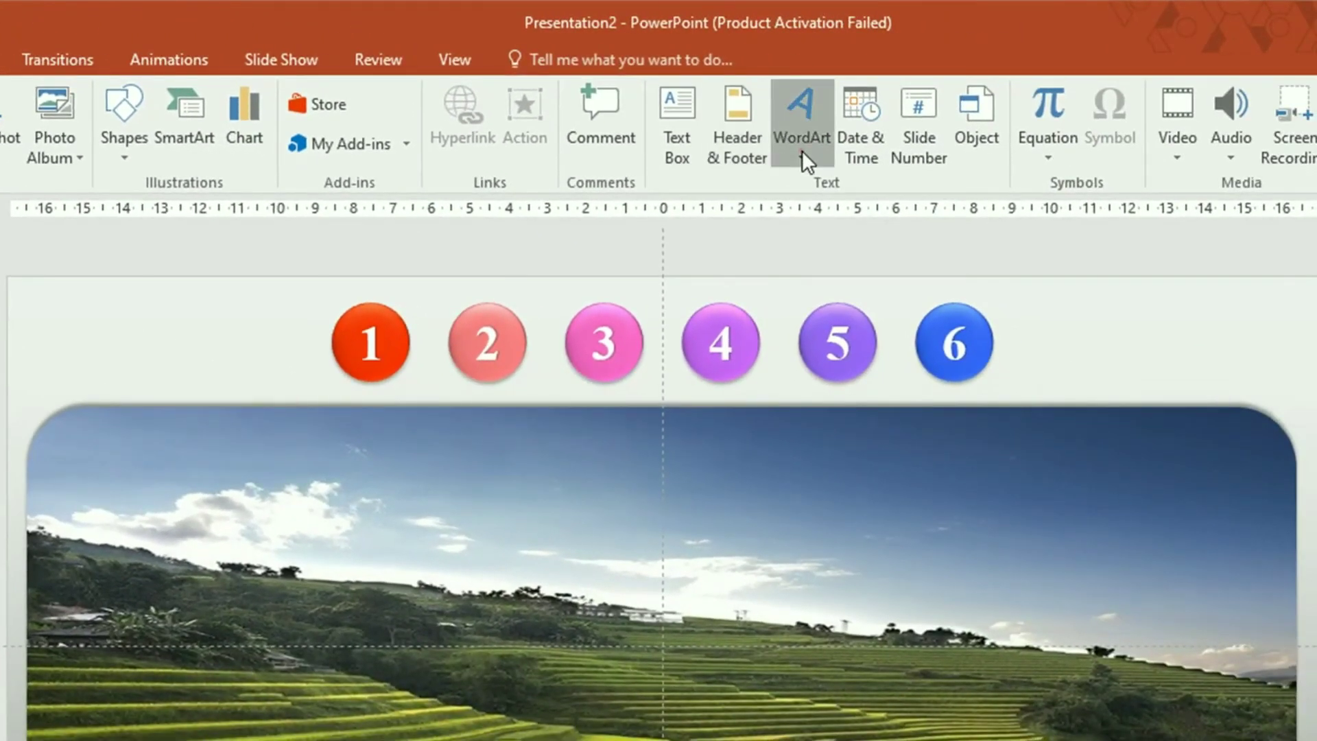
{"action": "left_click", "coordinate": [817, 206]}
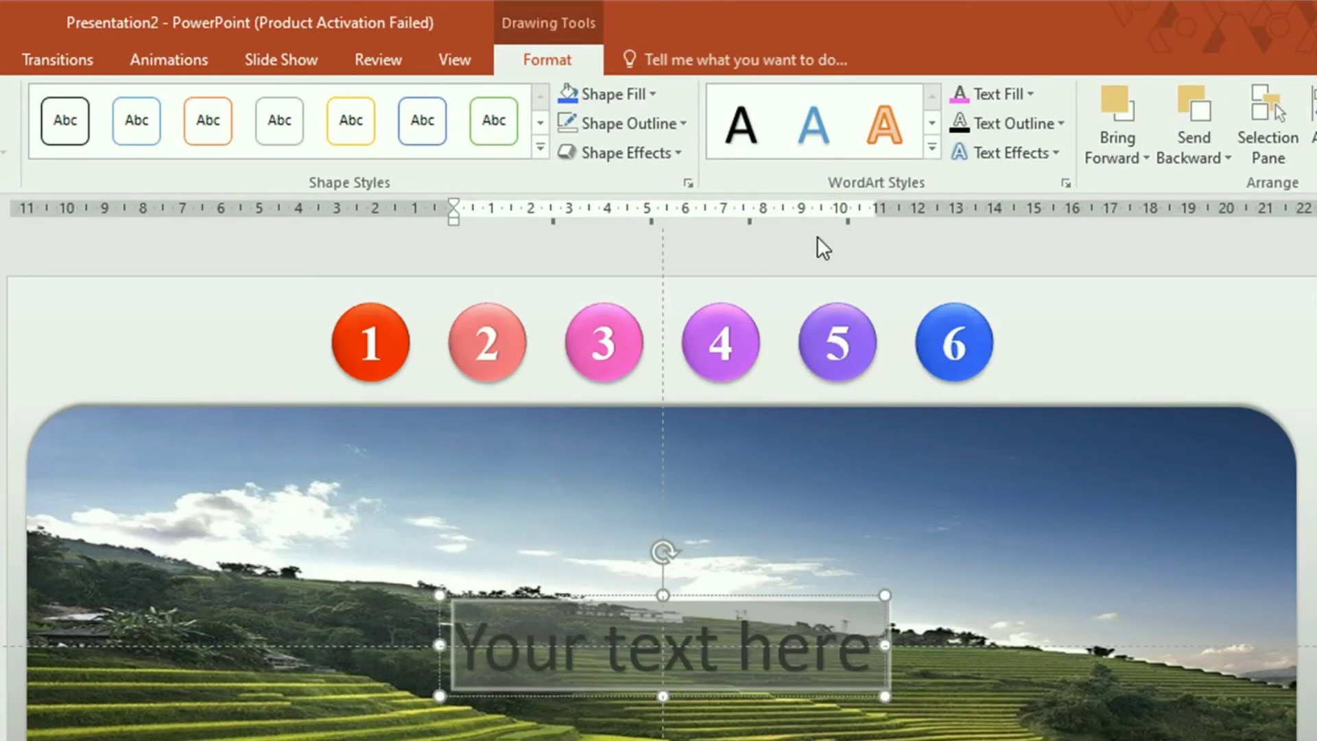
{"action": "type", "text": "Your Title Presentation"}
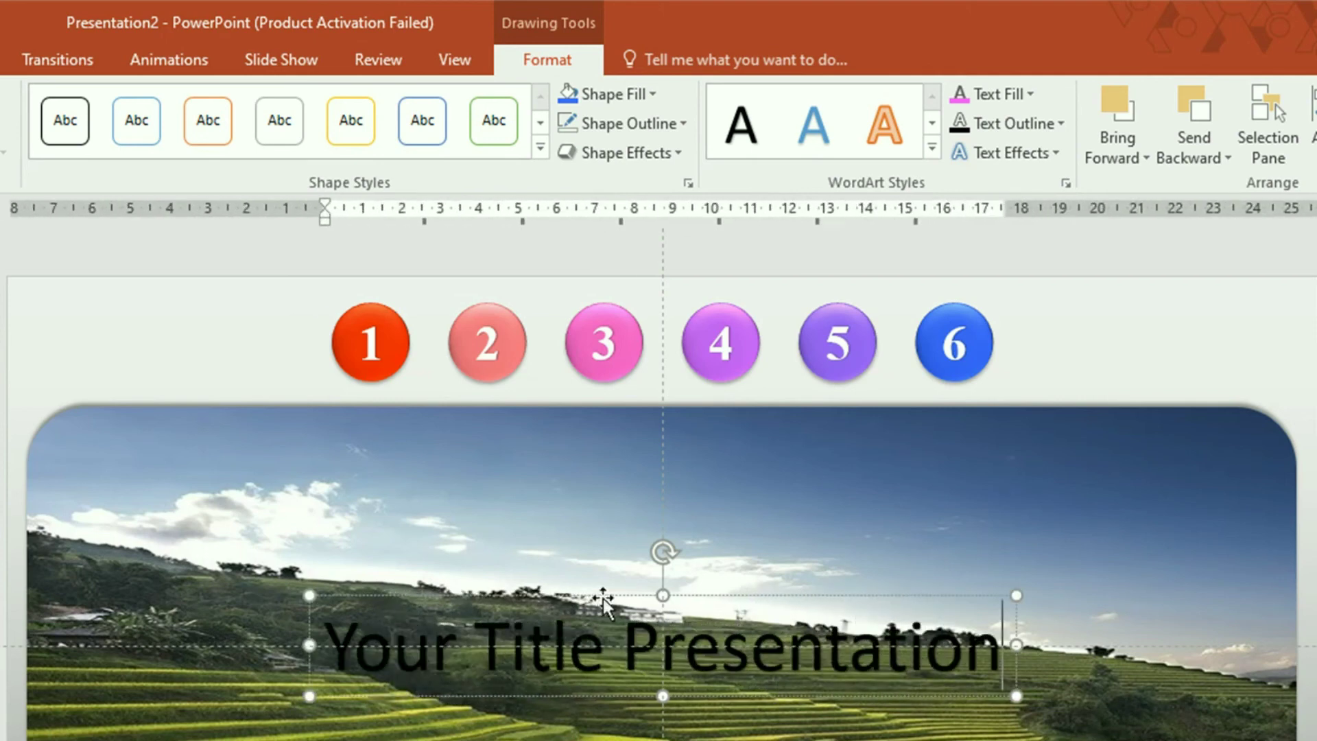
{"action": "left_click", "coordinate": [604, 597]}
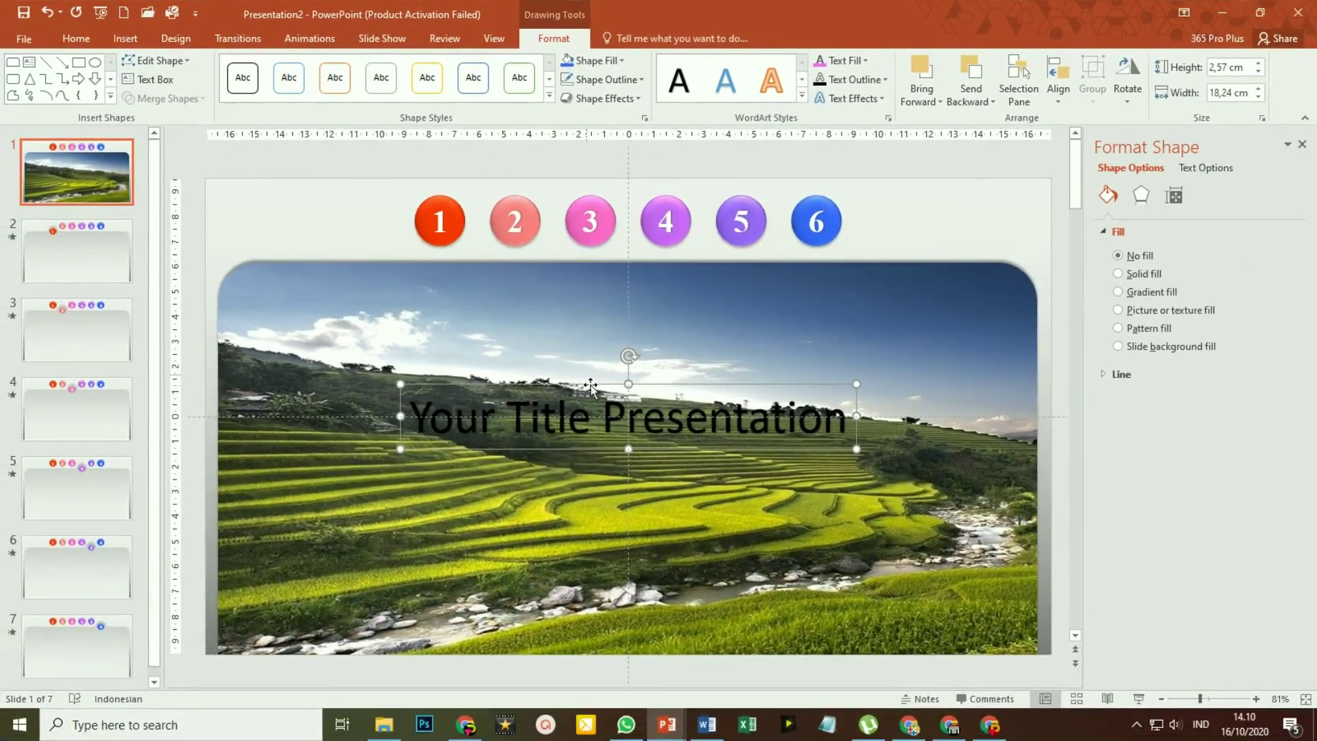
Set the title to white Century Gothic and move it up over the sky.
{"action": "left_click", "coordinate": [81, 39]}
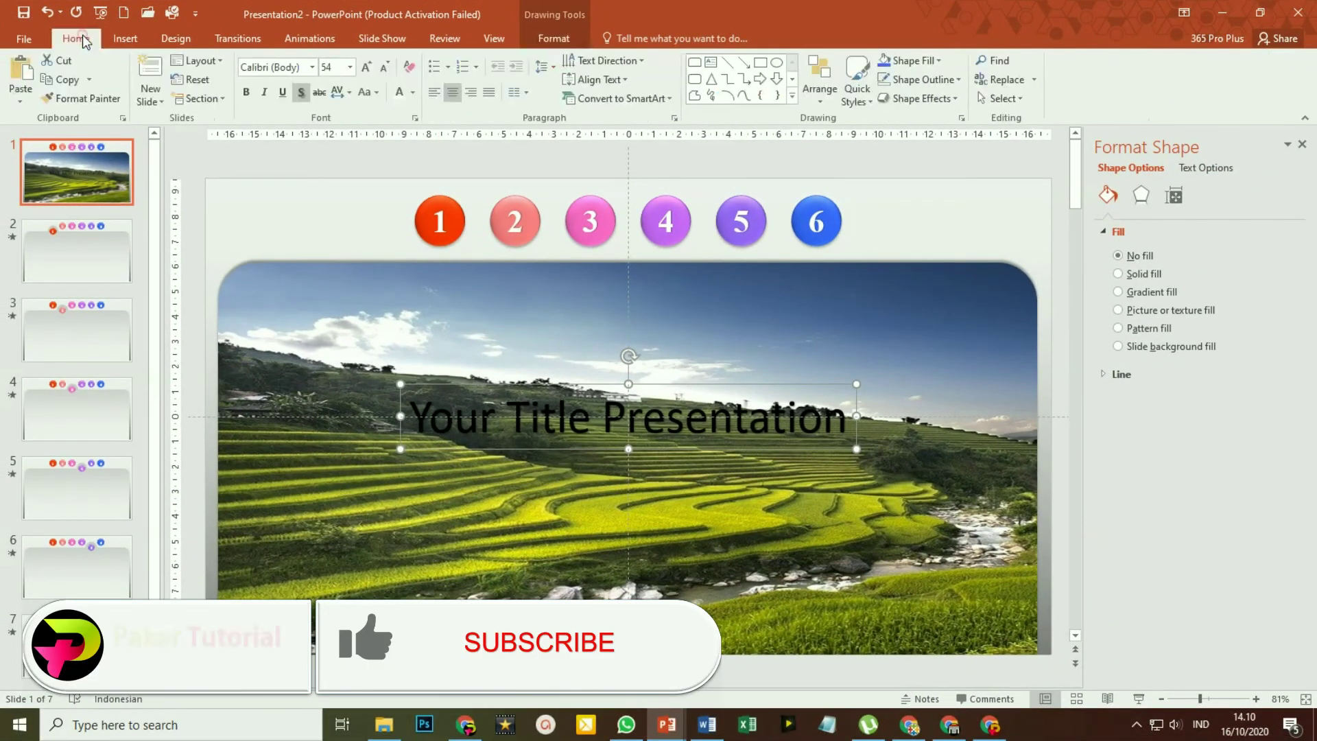
{"action": "left_click", "coordinate": [312, 67]}
{"action": "scroll", "coordinate": [415, 371], "scroll_direction": "down", "scroll_amount": 10}
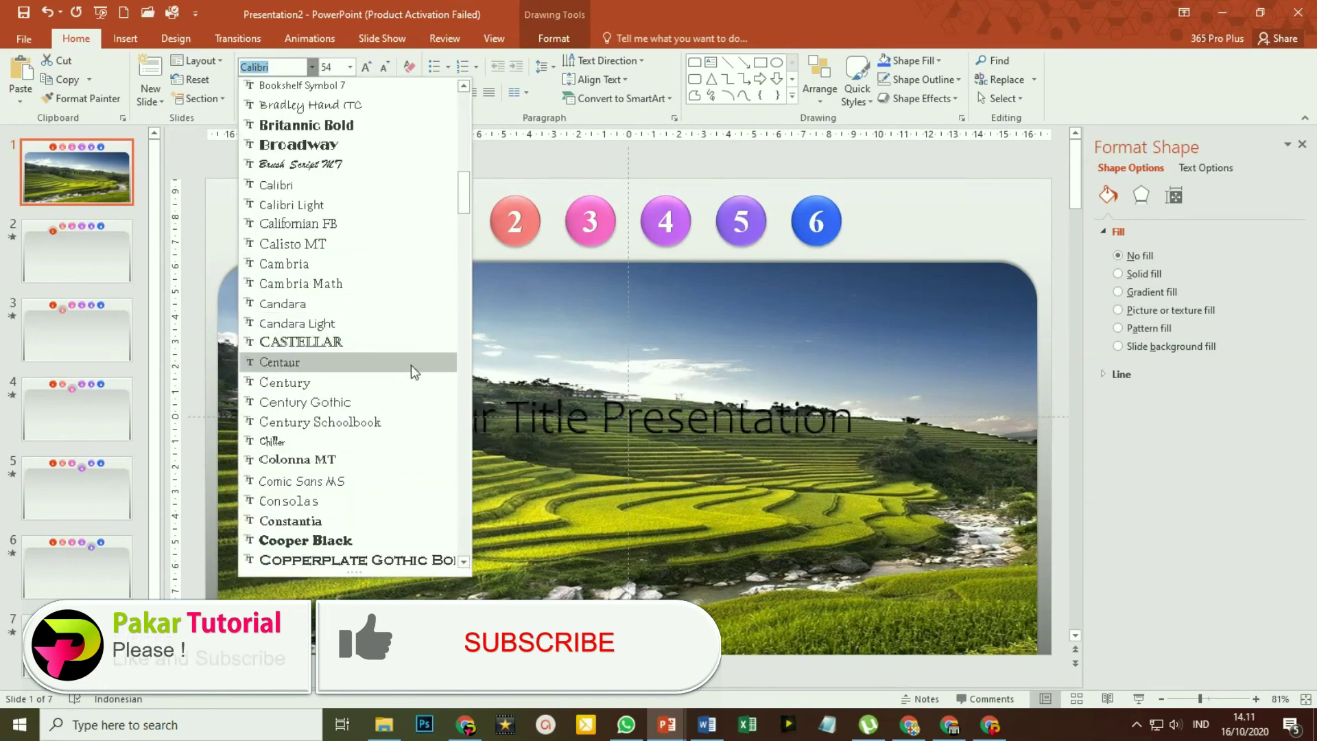
{"action": "left_click", "coordinate": [364, 402]}
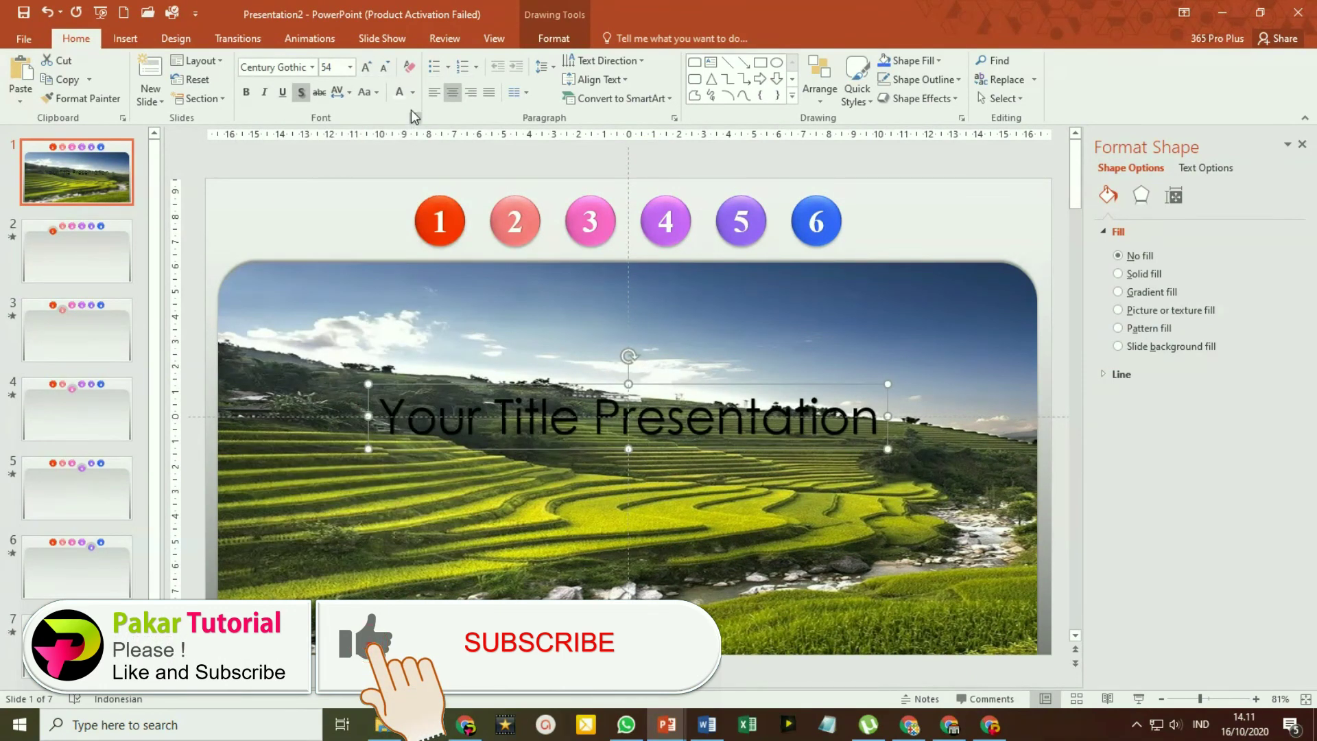
{"action": "left_click", "coordinate": [399, 92]}
{"action": "mouse_move", "coordinate": [603, 385]}
{"action": "left_mouse_down"}
{"action": "mouse_move", "coordinate": [609, 287]}
{"action": "mouse_move", "coordinate": [772, 322]}
{"action": "mouse_move", "coordinate": [893, 324]}
{"action": "left_mouse_up"}
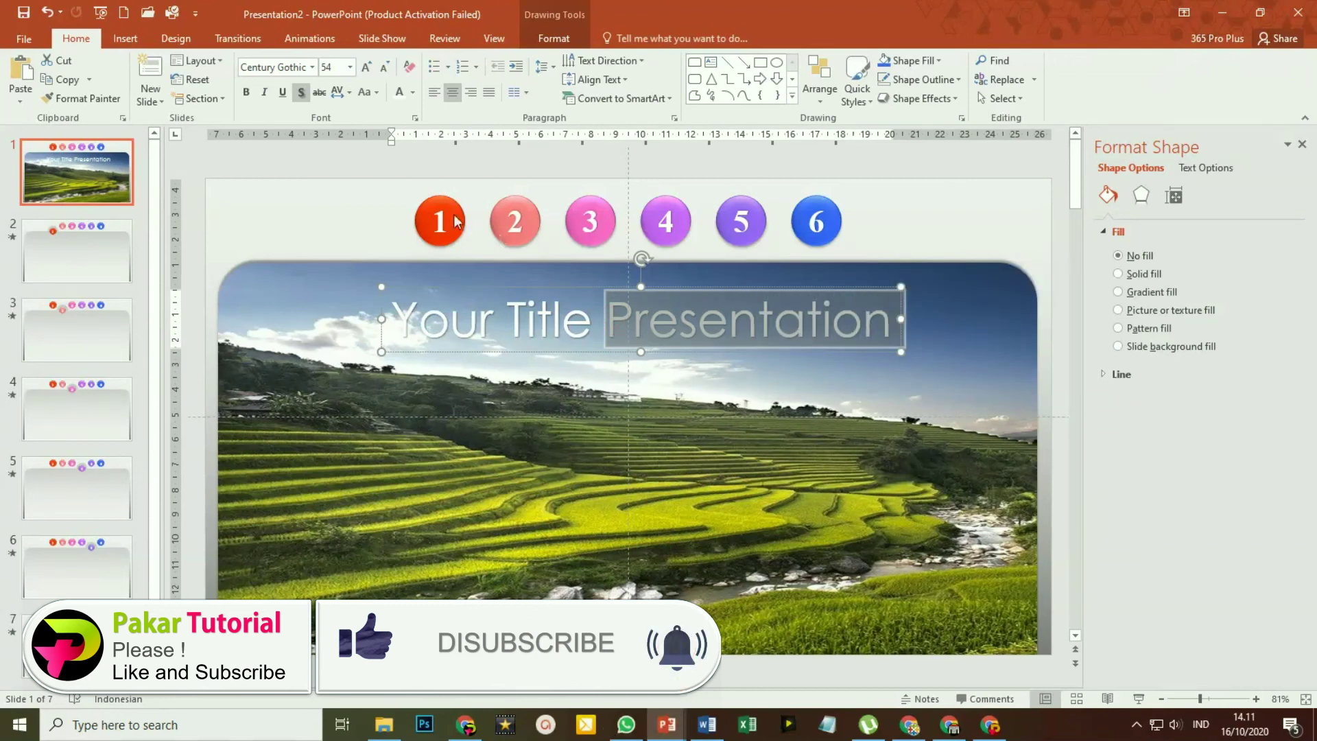
Make the word 'Presentation' bold and pink.
{"action": "left_click", "coordinate": [247, 91]}
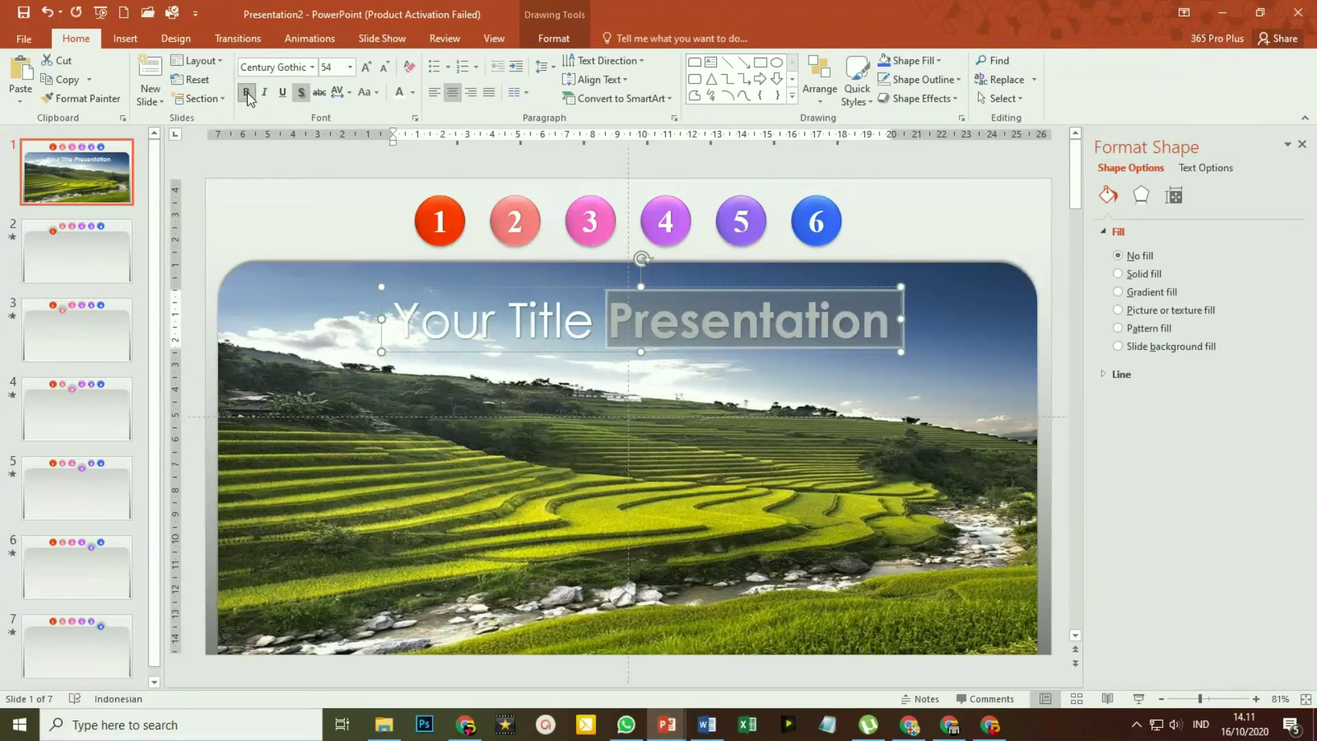
{"action": "left_click", "coordinate": [414, 93]}
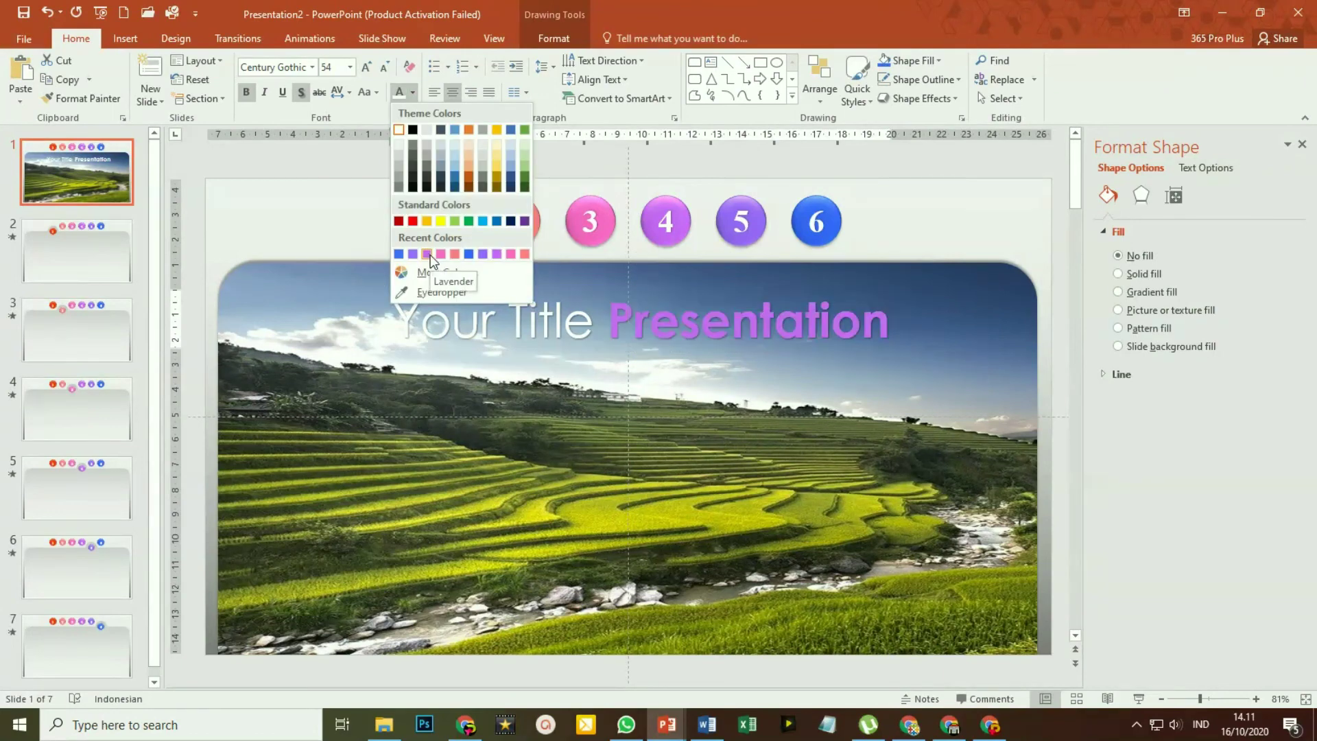
{"action": "left_click", "coordinate": [511, 256]}
{"action": "key", "text": "Escape"}
{"action": "key", "text": "Escape"}
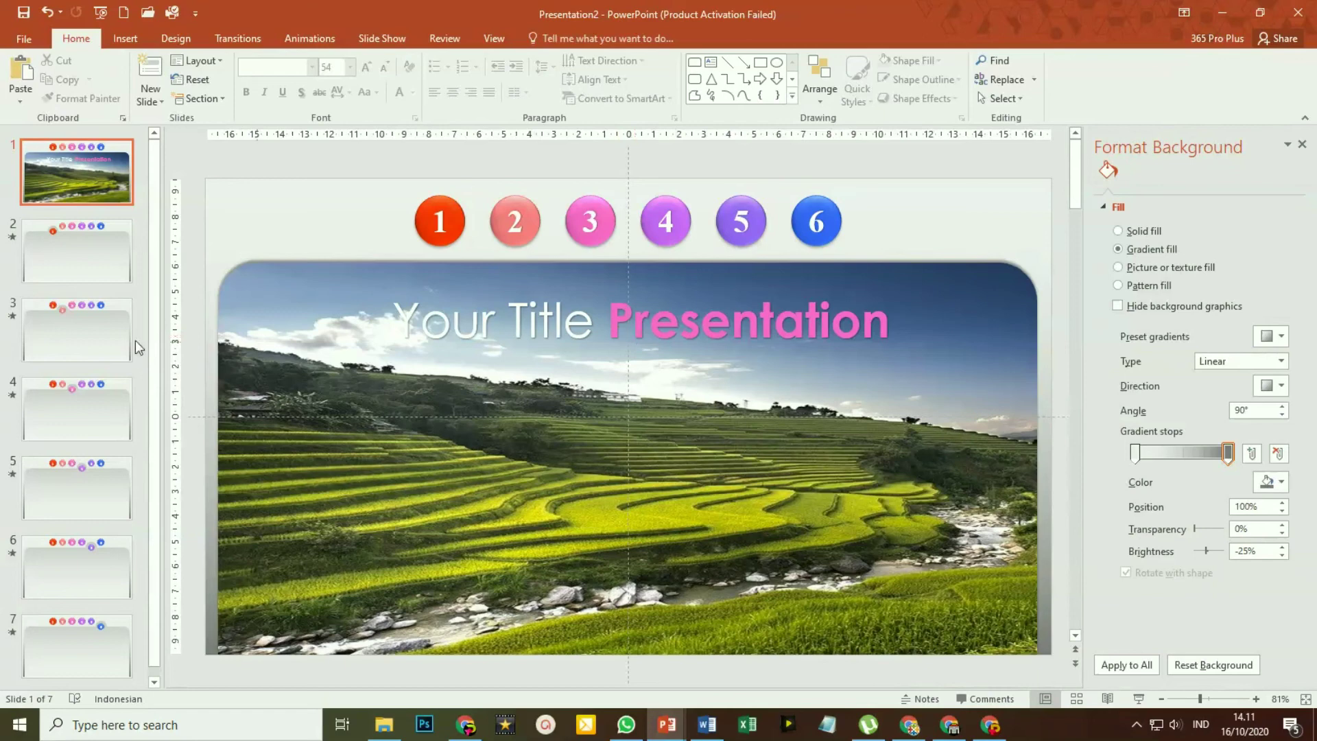
Review slides 2–7, then start the slide show from the first slide.
{"action": "left_click", "coordinate": [85, 266]}
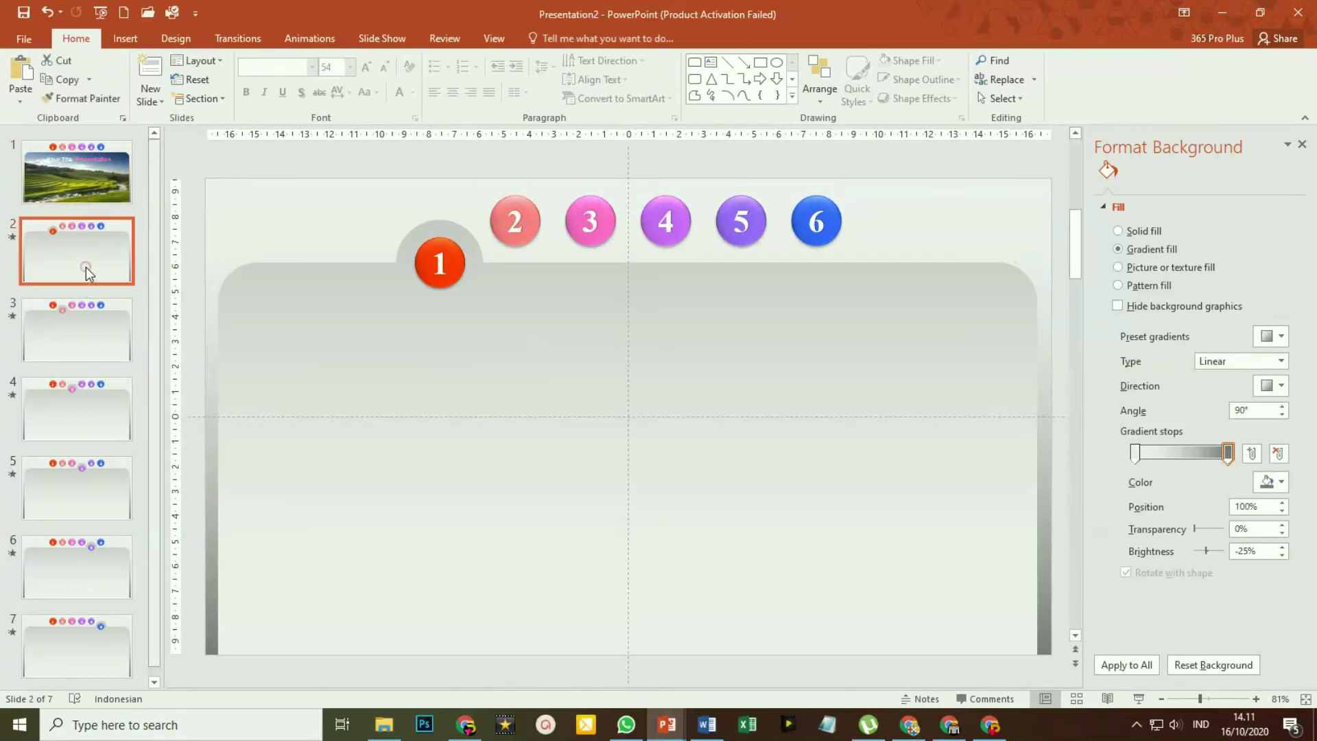
{"action": "left_click", "coordinate": [91, 334]}
{"action": "left_click", "coordinate": [81, 414]}
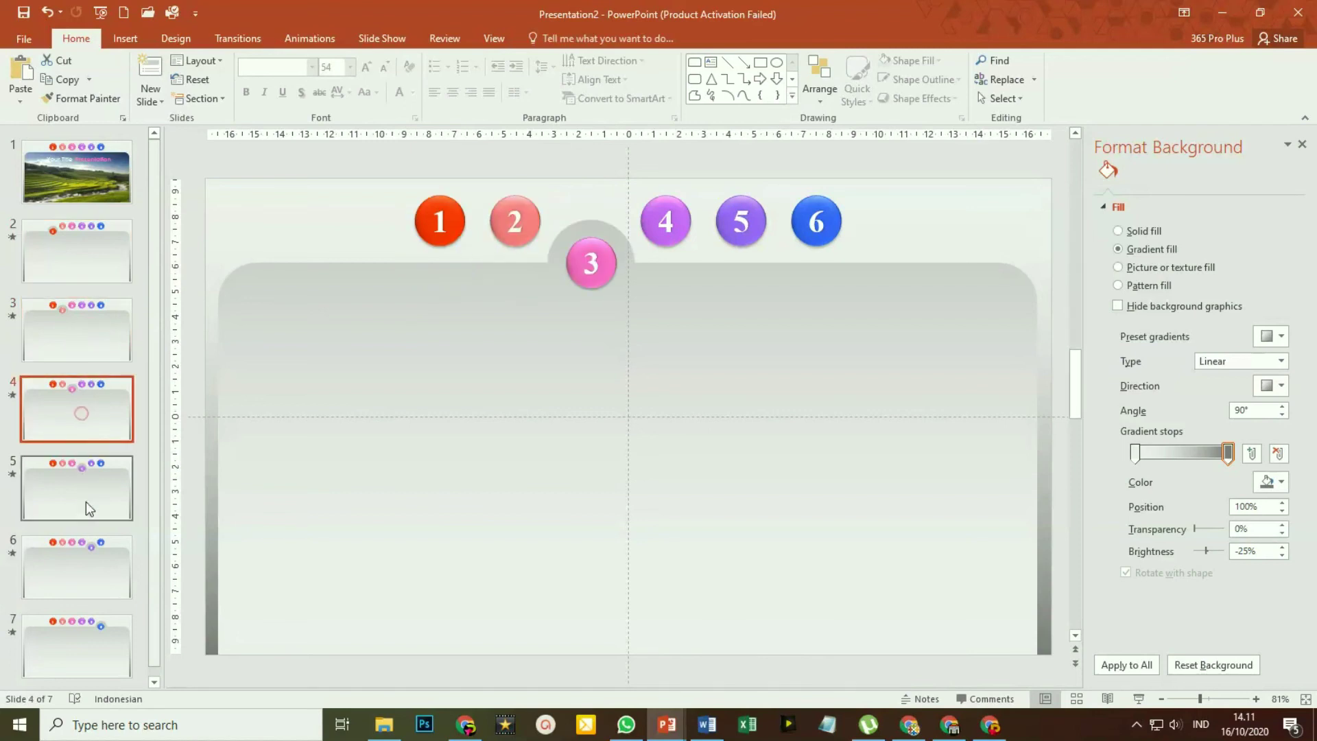
{"action": "left_click", "coordinate": [75, 271]}
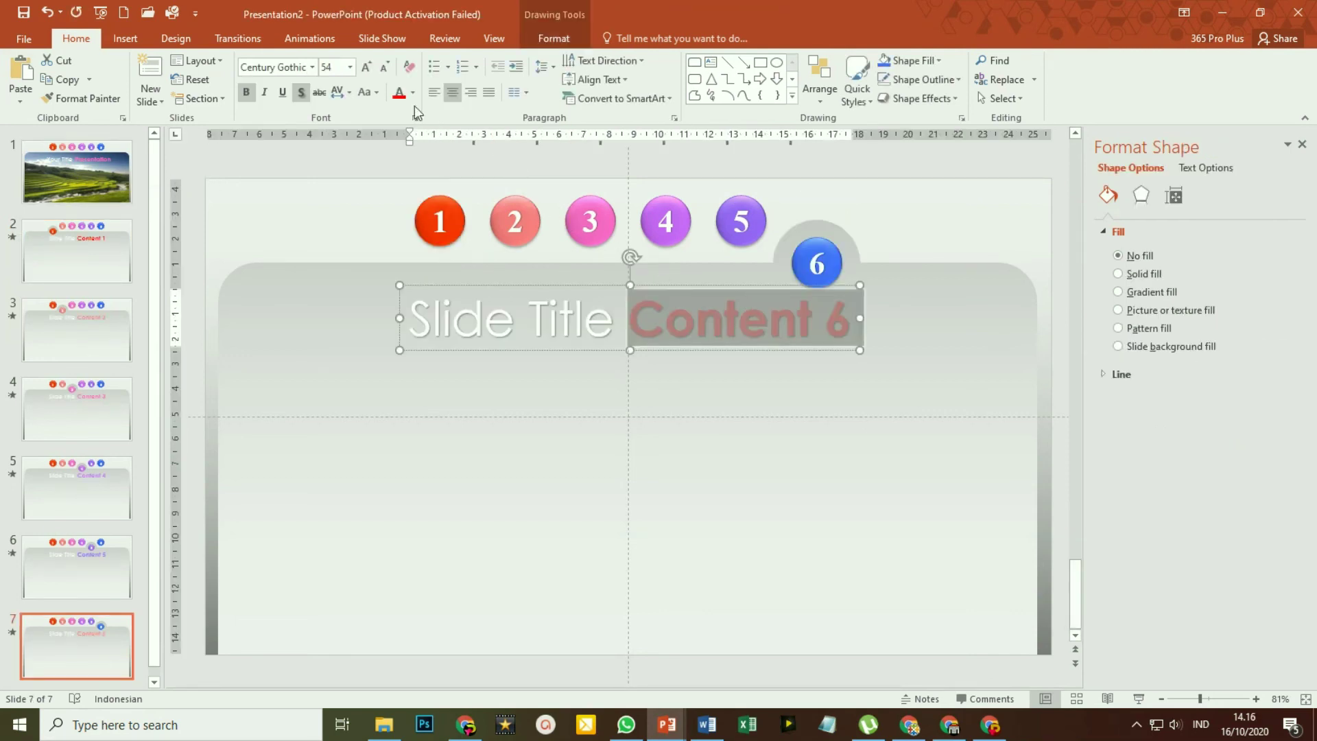
{"action": "left_click", "coordinate": [912, 214]}
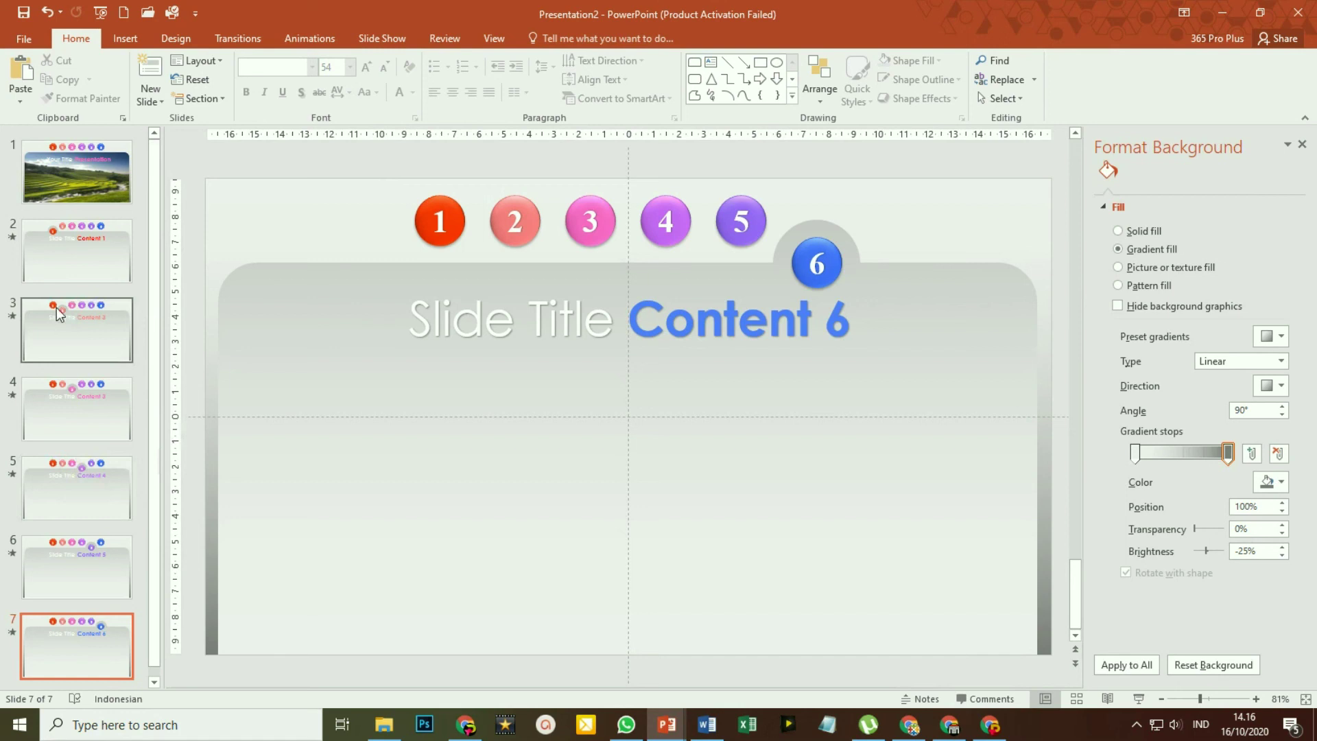
{"action": "left_click", "coordinate": [88, 175]}
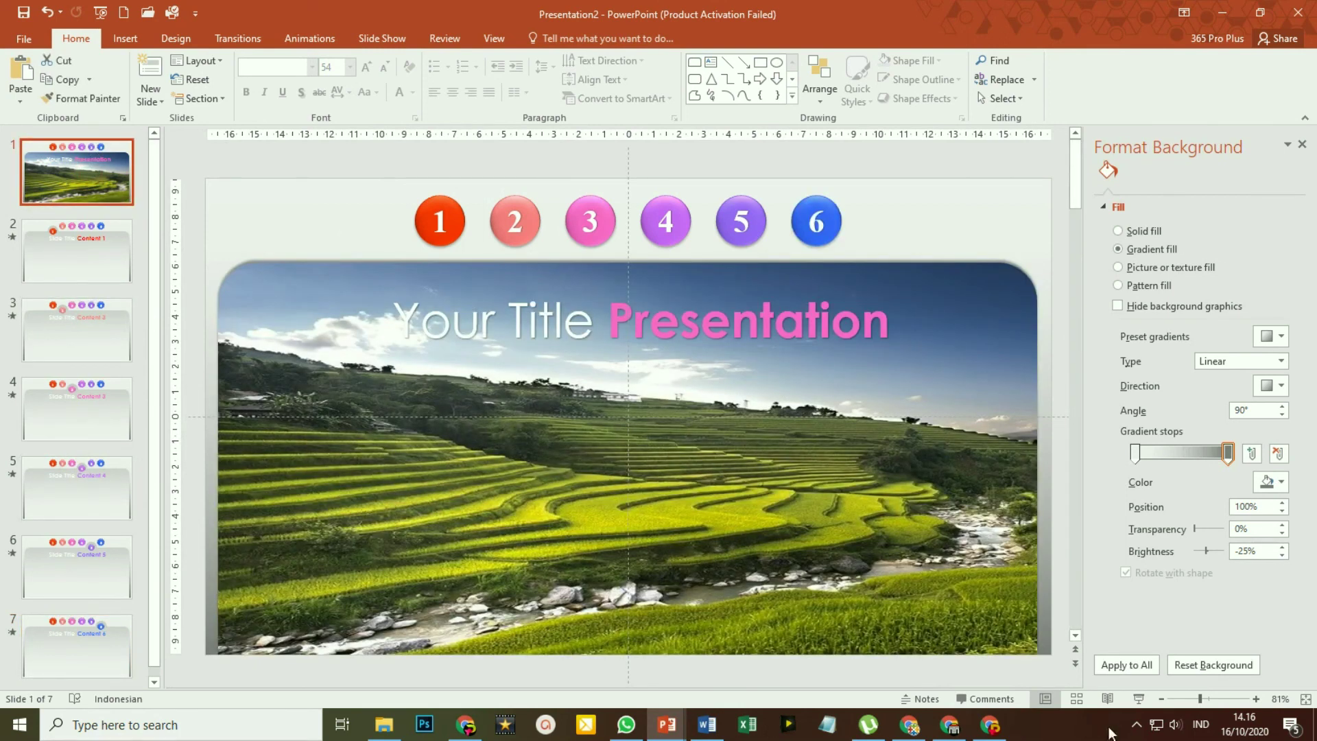
{"action": "left_click", "coordinate": [1138, 699]}
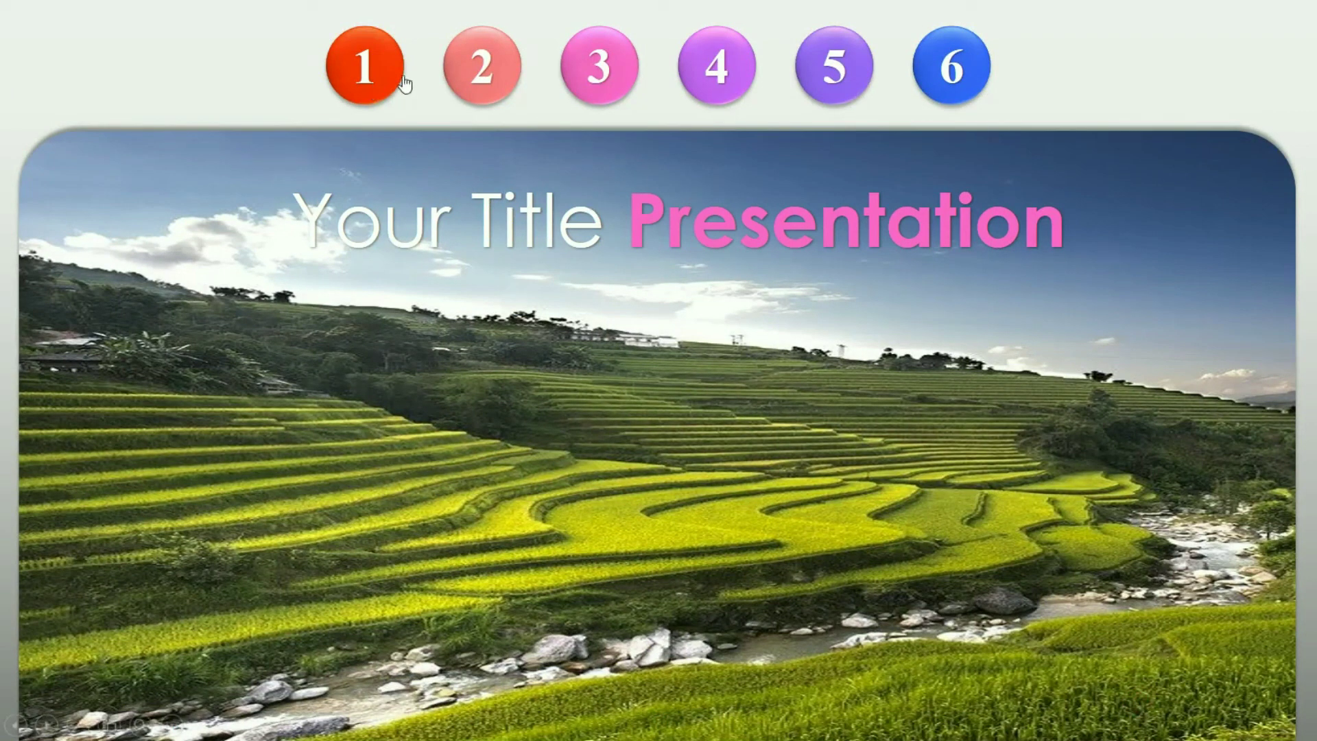
Test buttons 1 through 6, jumping to Content 1 through Content 6.
{"action": "left_click", "coordinate": [391, 75]}
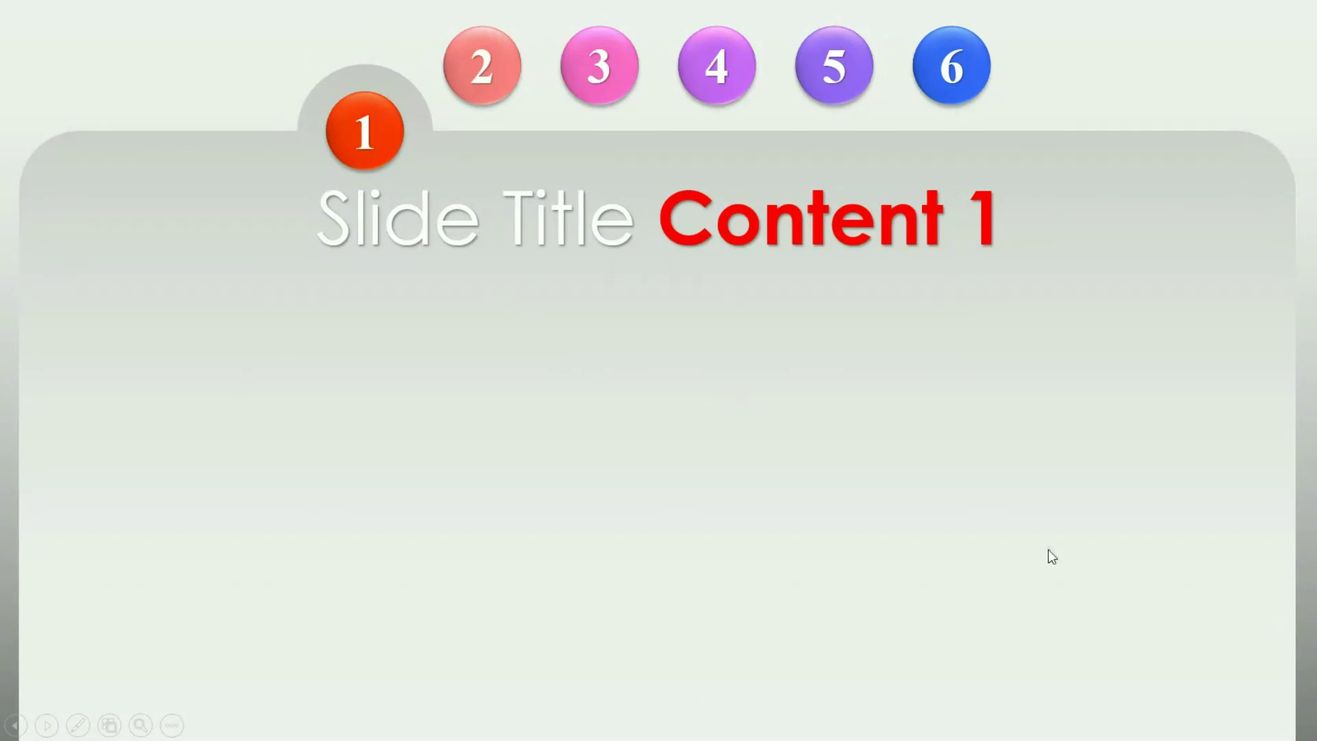
{"action": "left_click", "coordinate": [514, 81]}
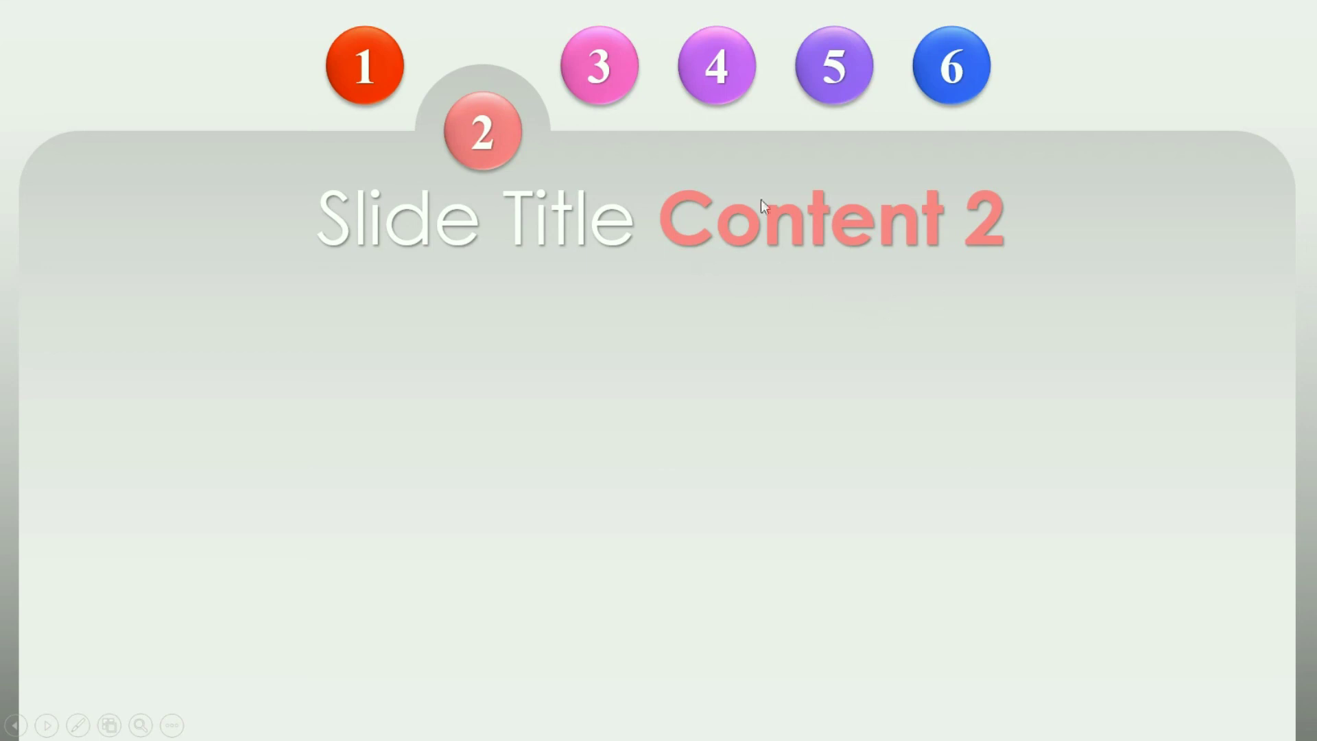
{"action": "left_click", "coordinate": [631, 78]}
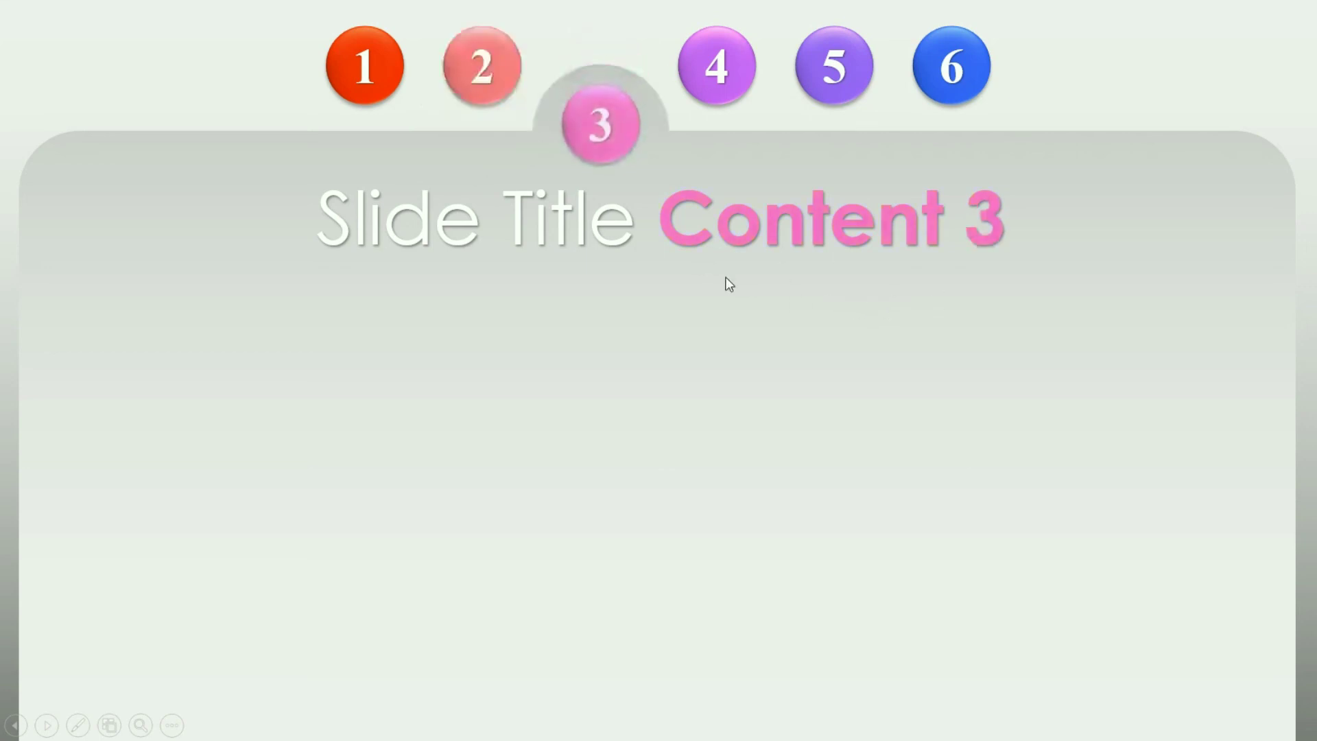
{"action": "left_click", "coordinate": [746, 86]}
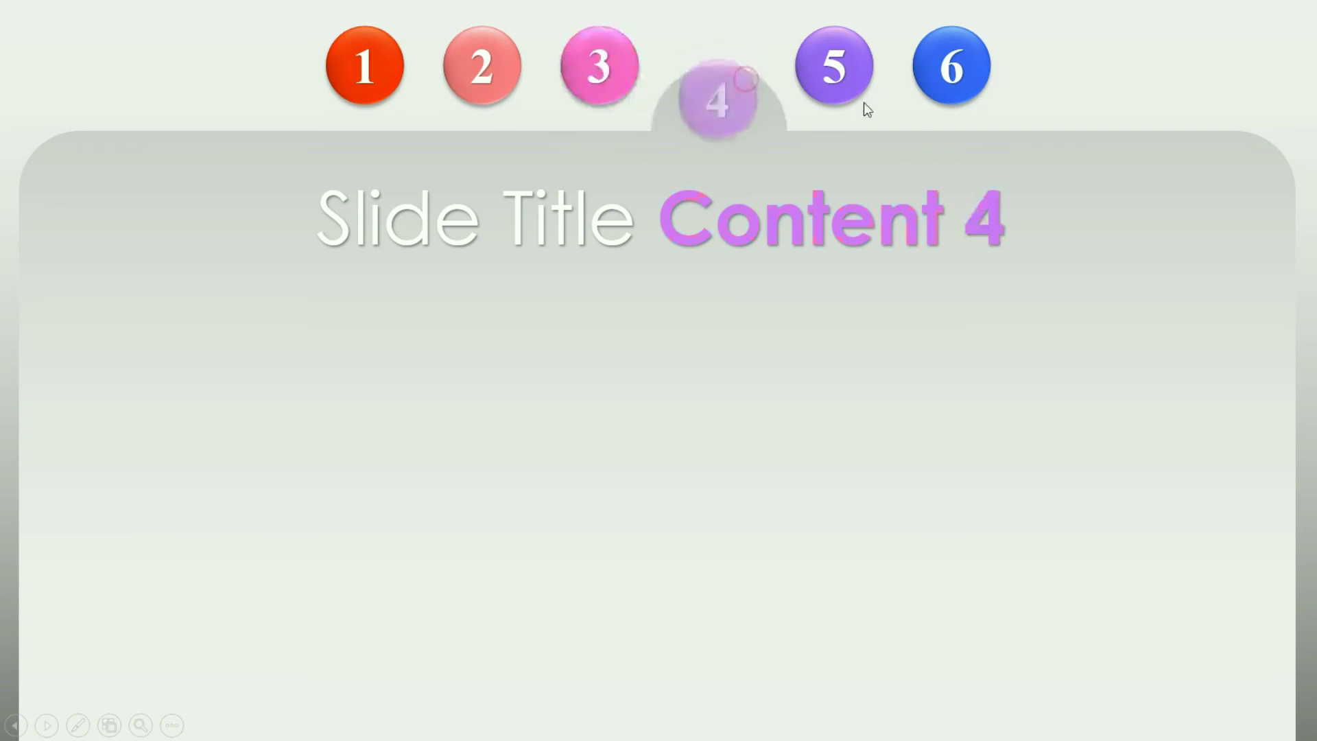
{"action": "left_click", "coordinate": [863, 81]}
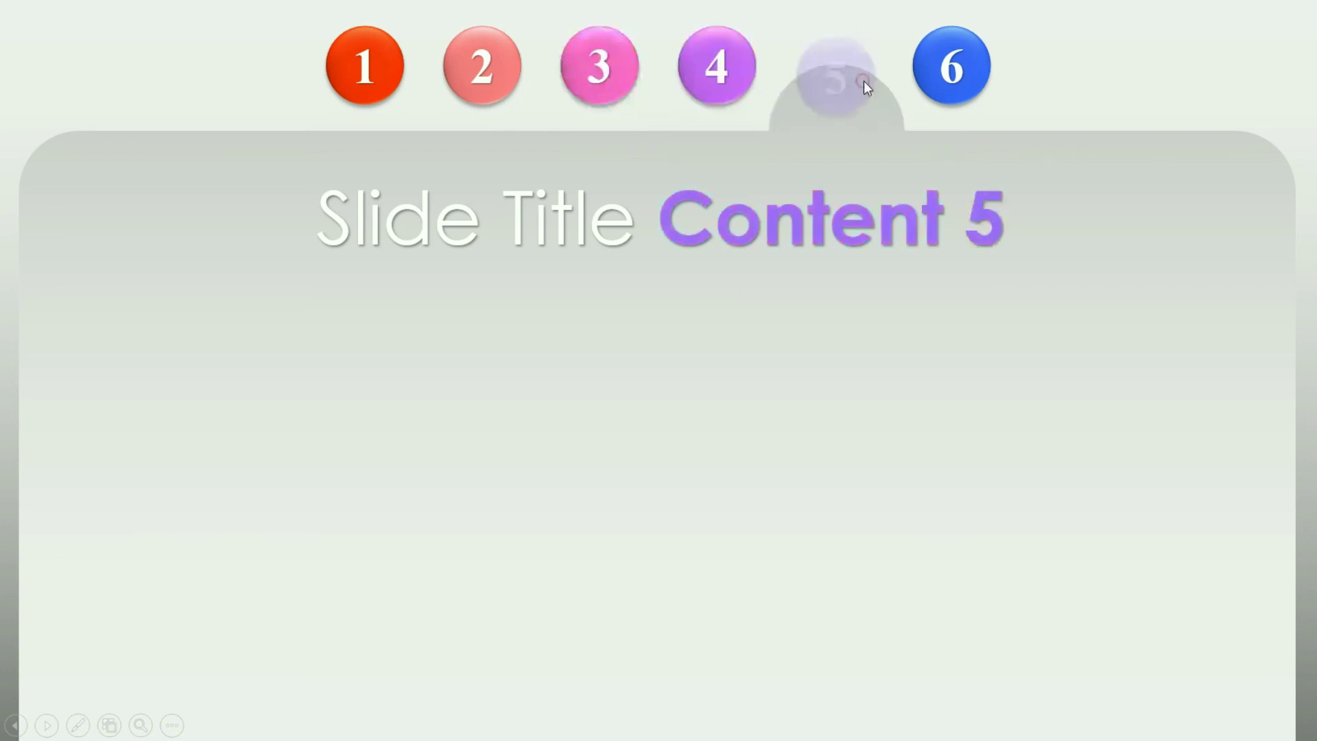
{"action": "left_click", "coordinate": [974, 94]}
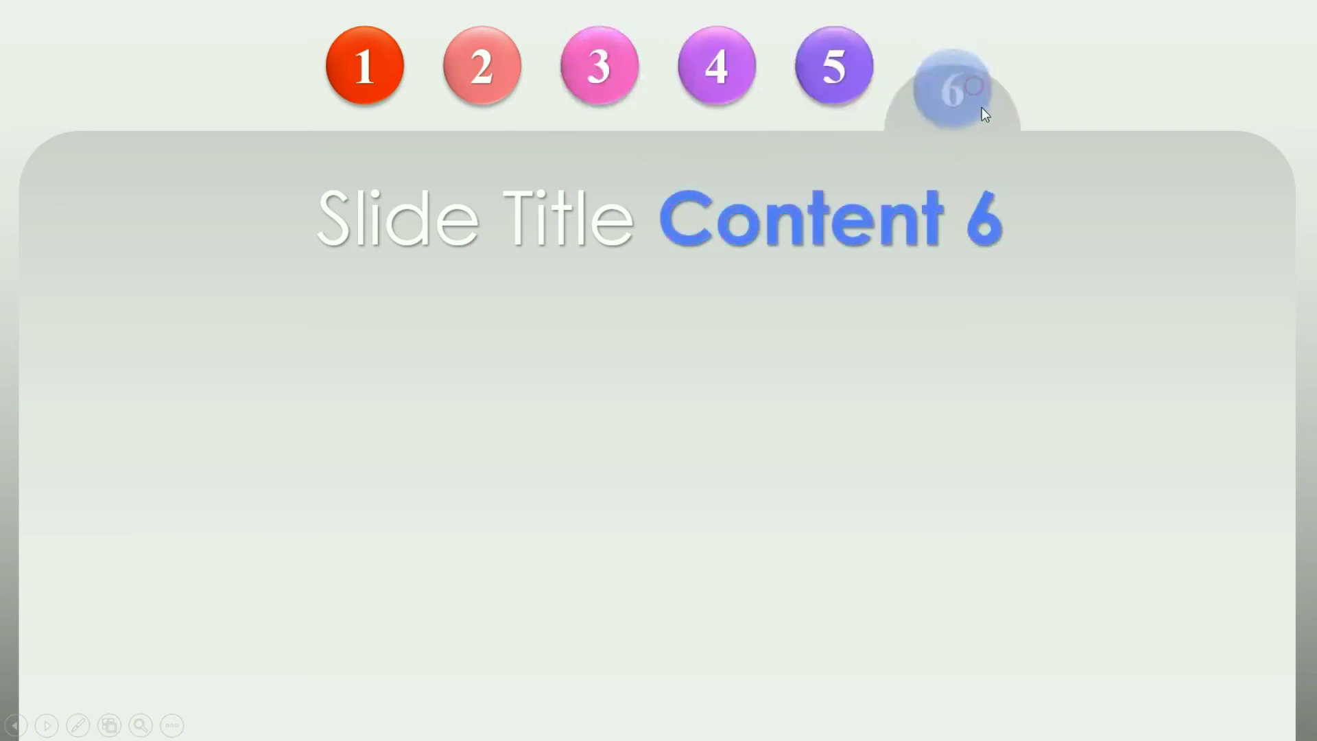
Jump between Content 2, Content 4, Content 1 and finally Content 6.
{"action": "left_click", "coordinate": [487, 96]}
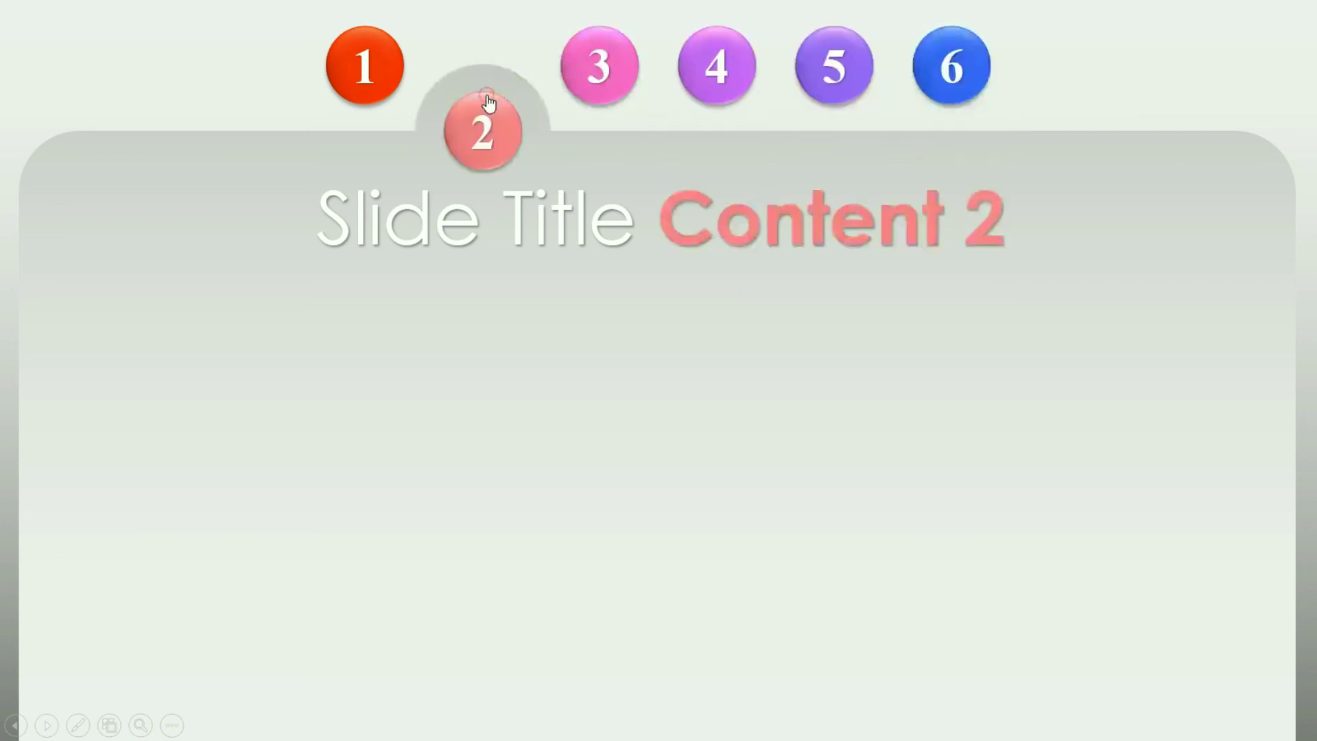
{"action": "left_click", "coordinate": [730, 94]}
{"action": "left_click", "coordinate": [385, 94]}
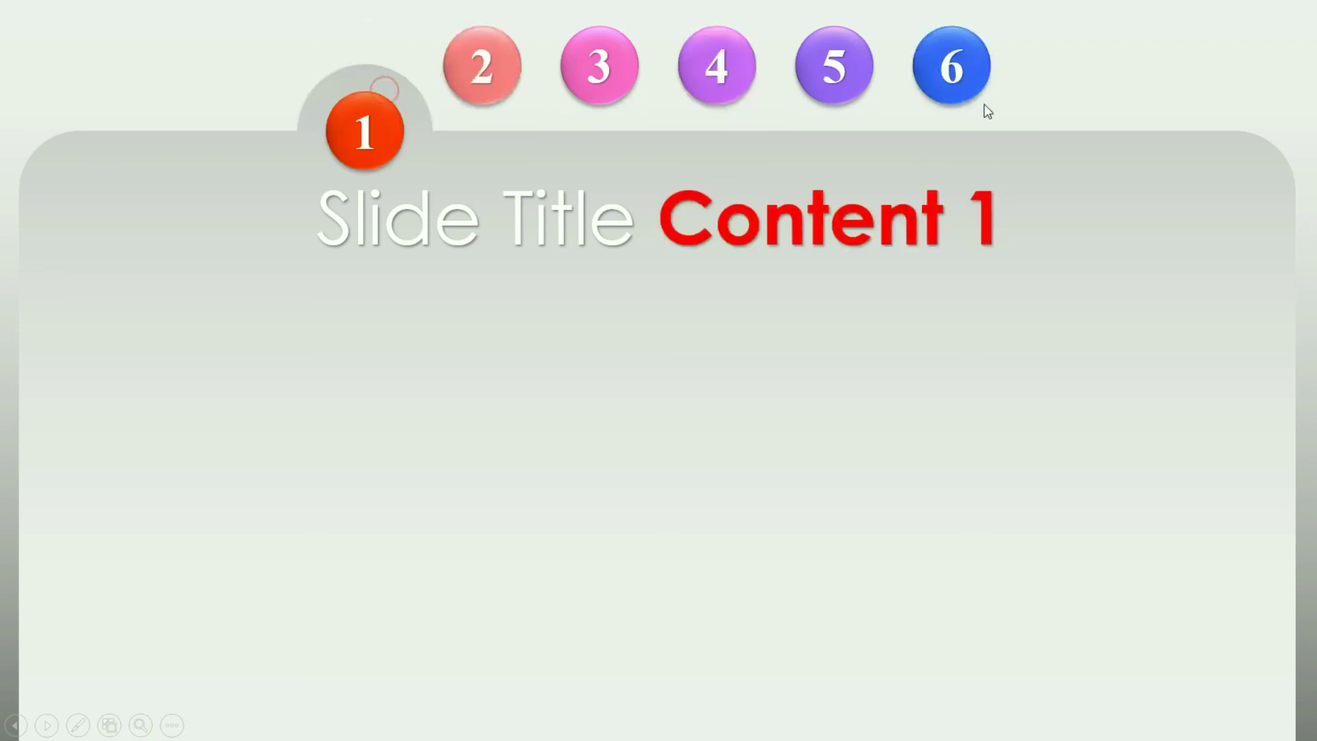
{"action": "left_click", "coordinate": [977, 81]}
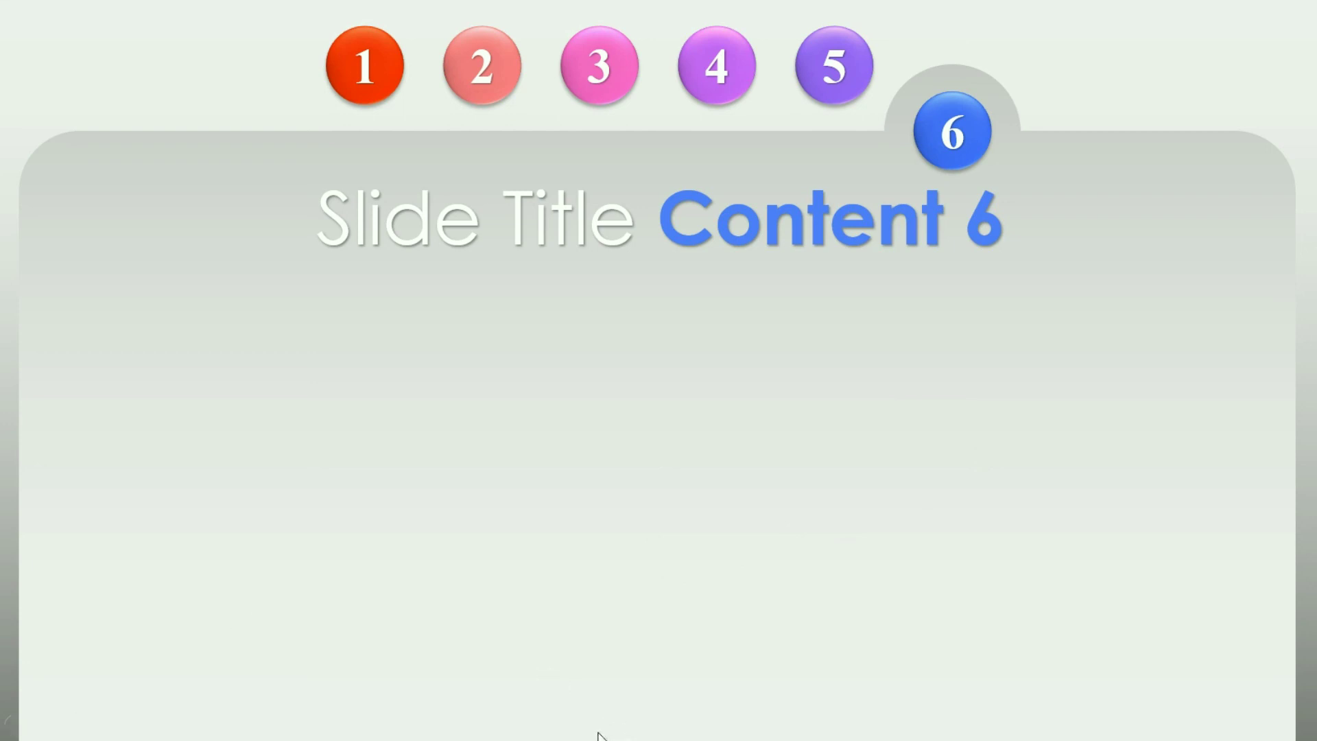
Exit the slide show and draw a small outline-free circle at slide 7's bottom centre.
{"action": "key", "text": "Escape"}
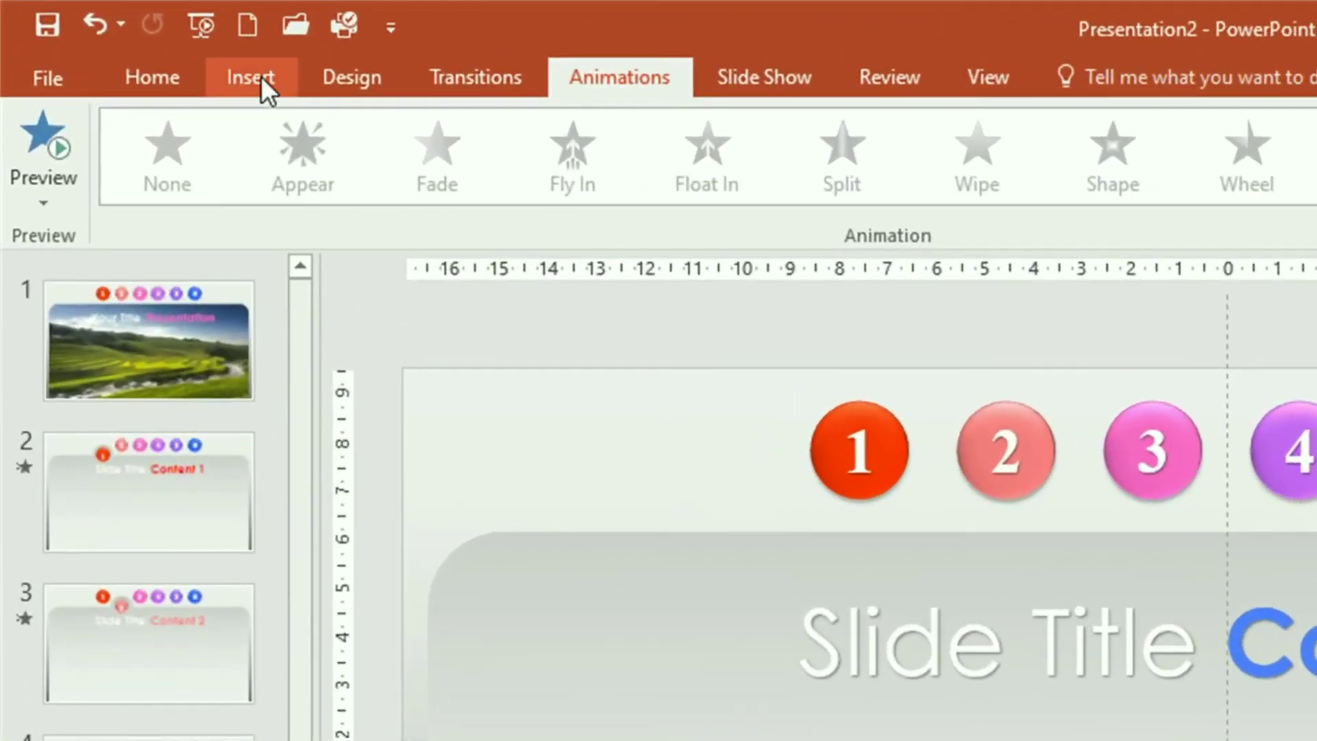
{"action": "left_click", "coordinate": [260, 76]}
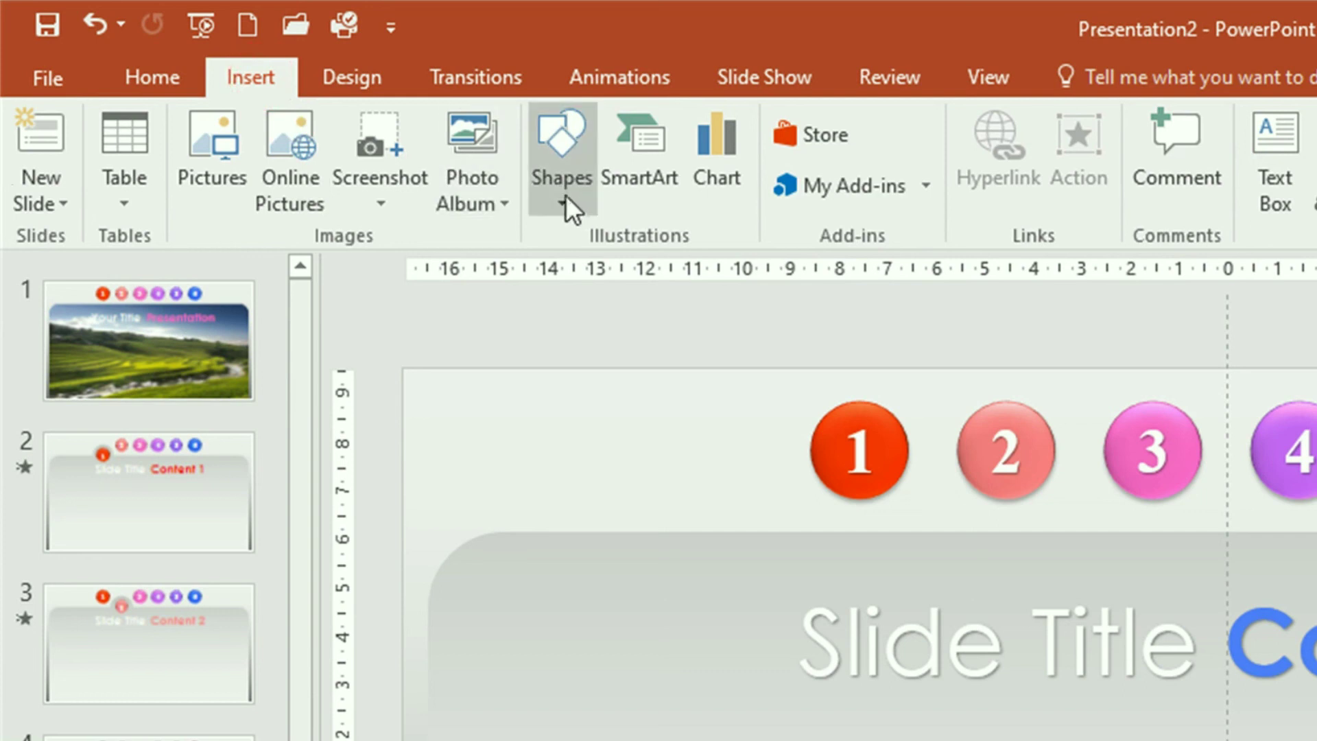
{"action": "left_click", "coordinate": [564, 193]}
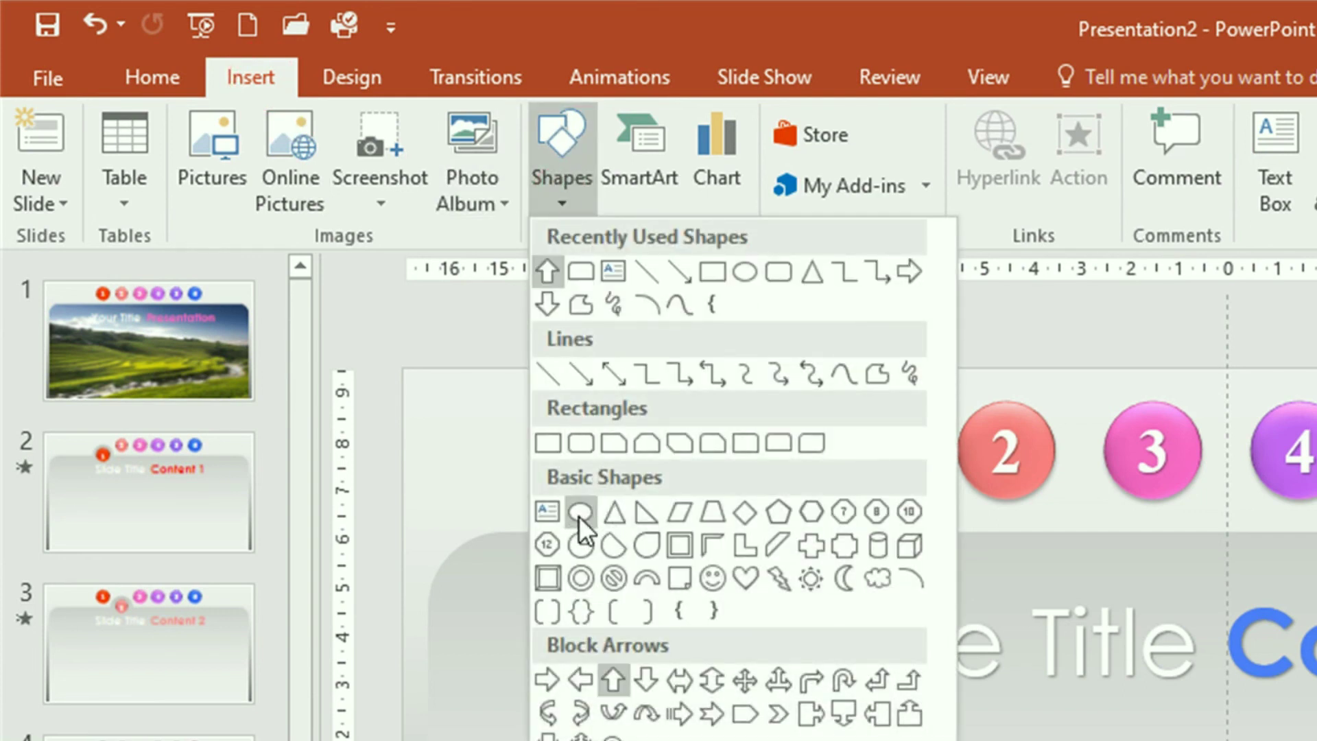
{"action": "left_click", "coordinate": [579, 513]}
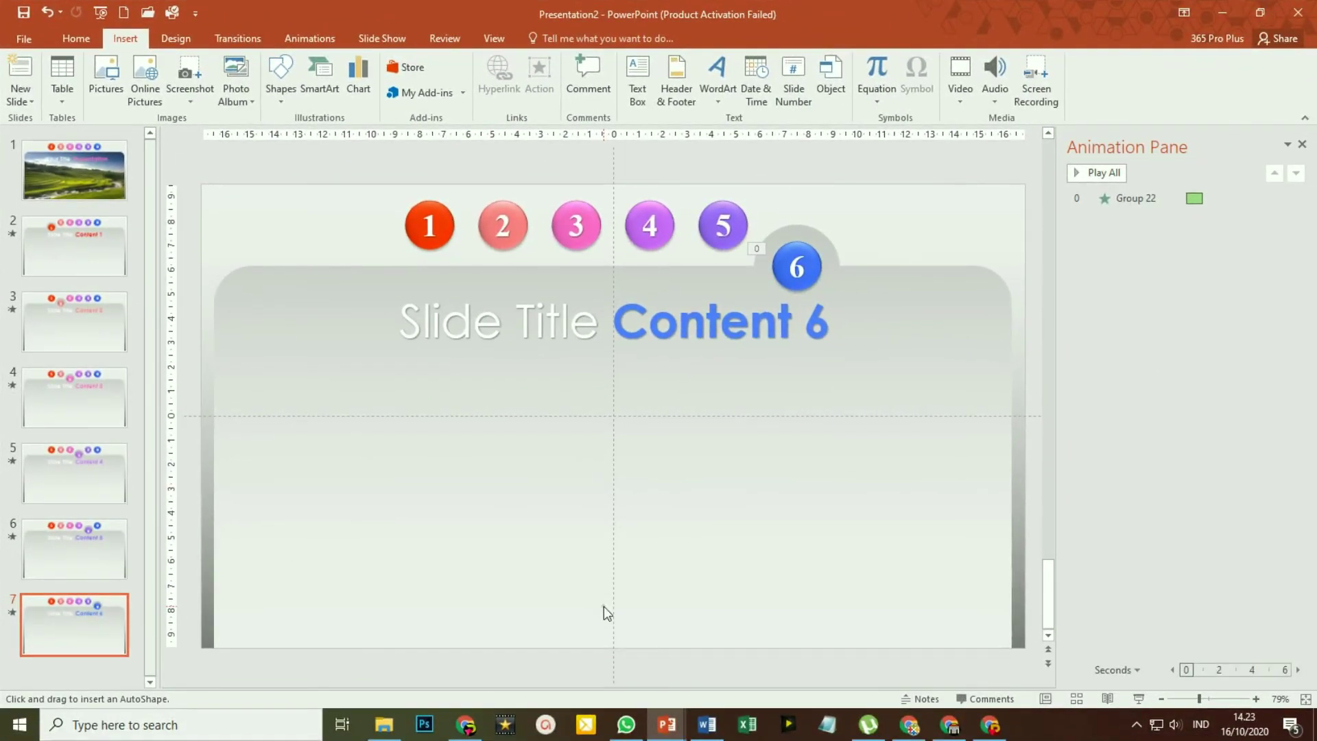
{"action": "mouse_move", "coordinate": [602, 606]}
{"action": "left_mouse_down"}
{"action": "mouse_move", "coordinate": [629, 635]}
{"action": "mouse_move", "coordinate": [615, 628]}
{"action": "left_mouse_up"}
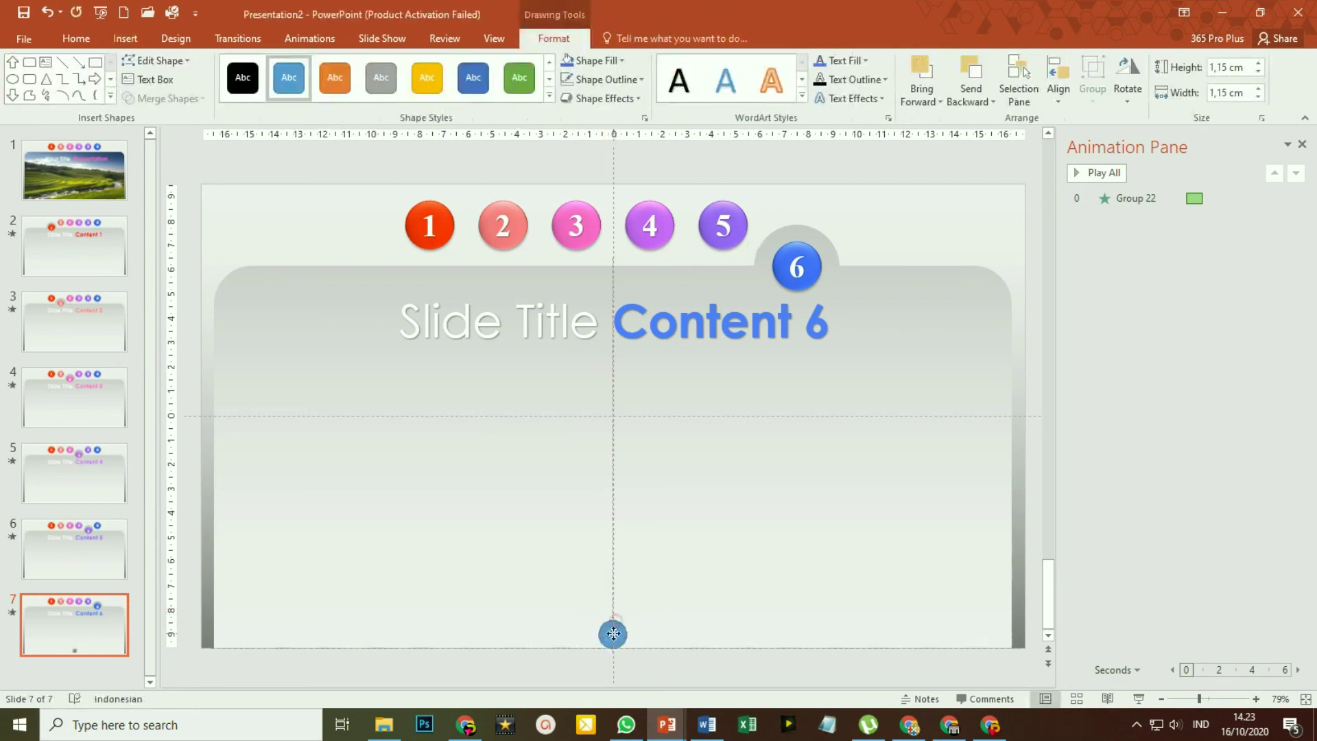
{"action": "left_click", "coordinate": [642, 81]}
{"action": "left_click", "coordinate": [624, 254]}
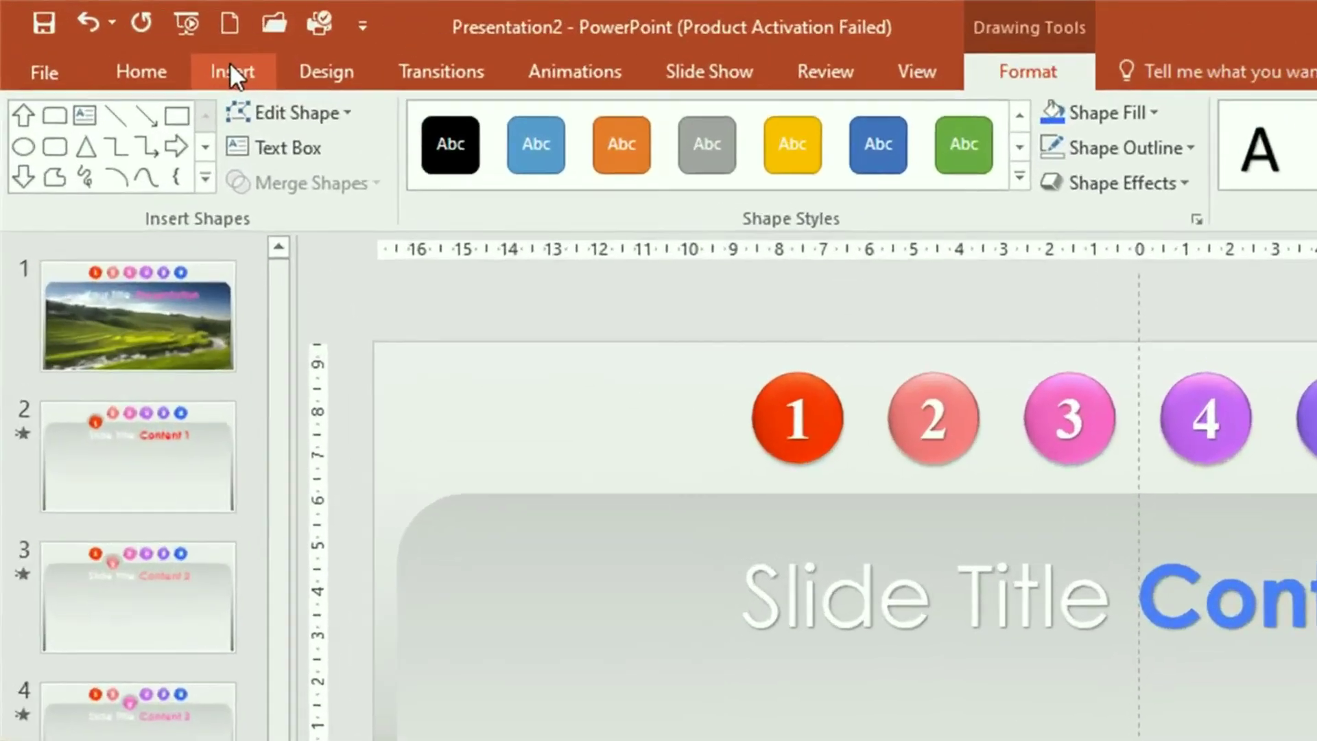
{"action": "left_click", "coordinate": [126, 36]}
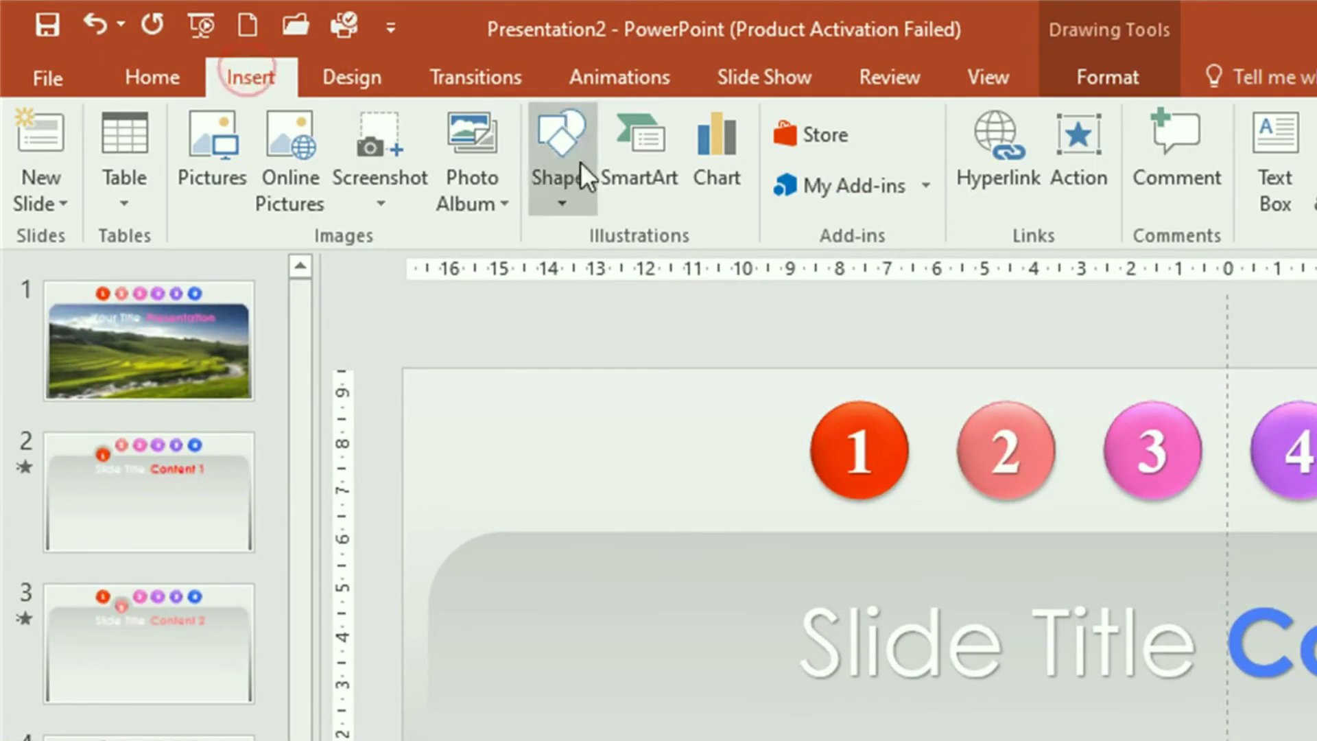
Draw an up arrow shape over the blue circle on slide 7.
{"action": "left_click", "coordinate": [561, 195]}
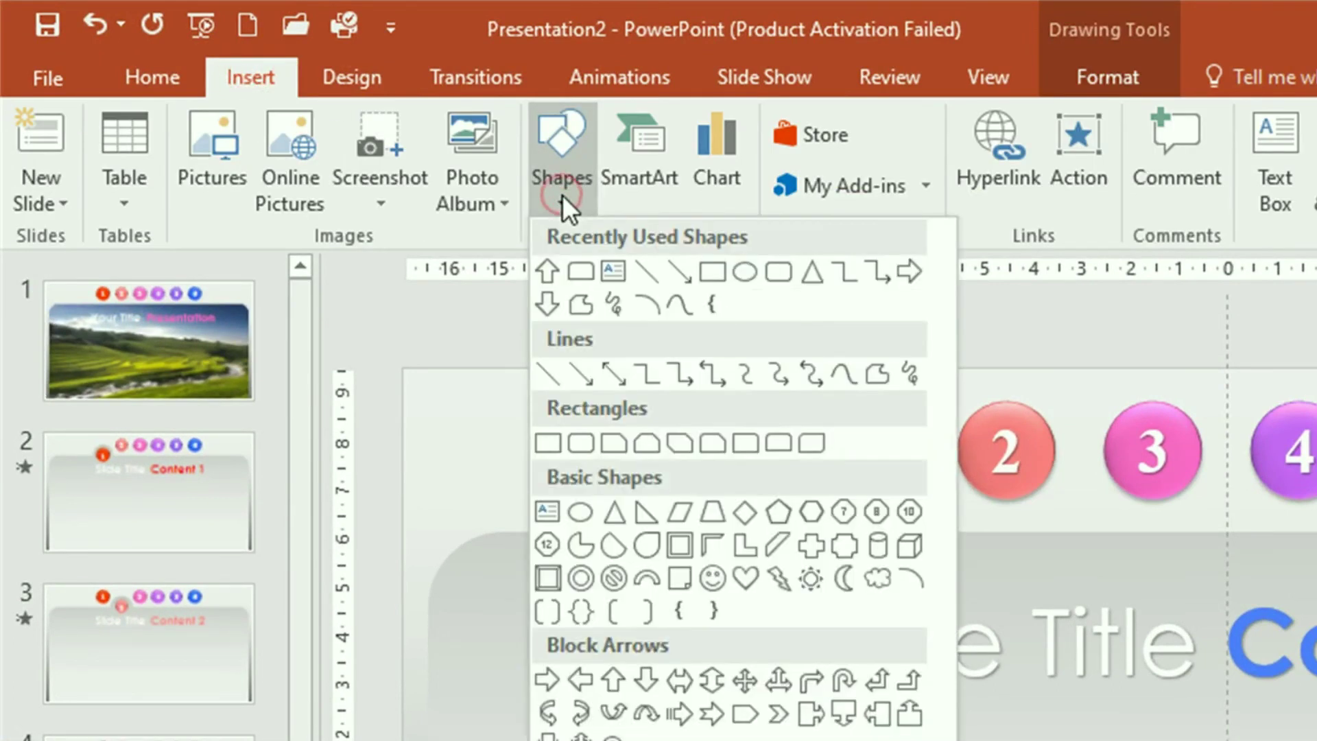
{"action": "left_click", "coordinate": [611, 678]}
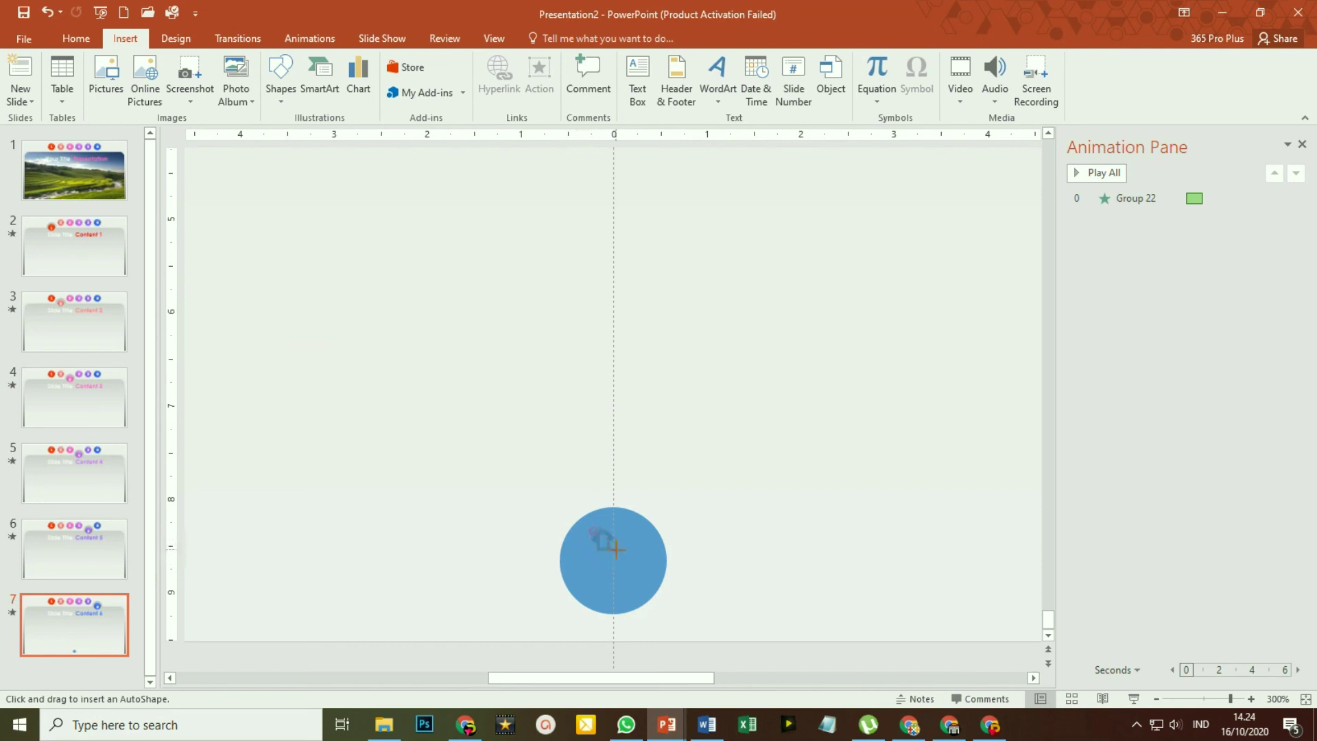
{"action": "left_click_drag", "start_coordinate": [568, 524], "coordinate": [658, 597]}
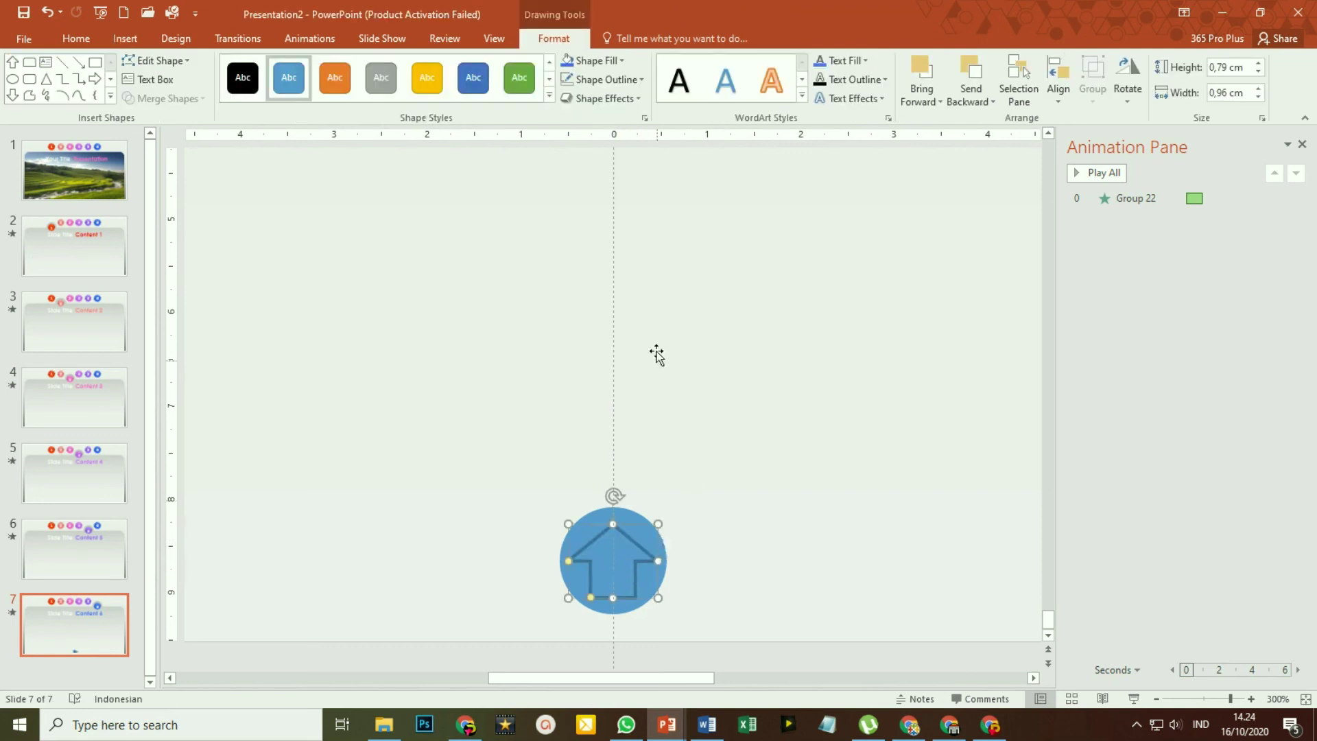
Give the up arrow no outline and a white fill.
{"action": "left_click", "coordinate": [641, 79]}
{"action": "left_click", "coordinate": [603, 257]}
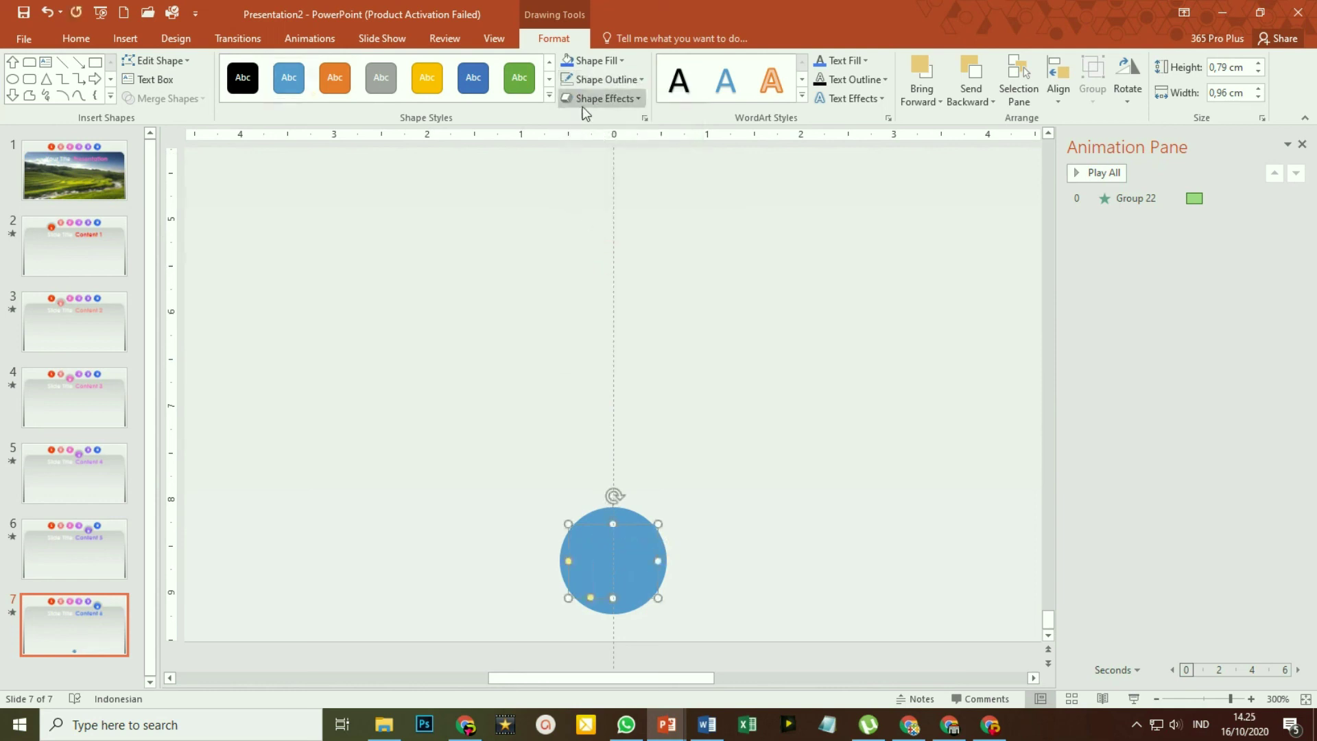
{"action": "left_click", "coordinate": [621, 61]}
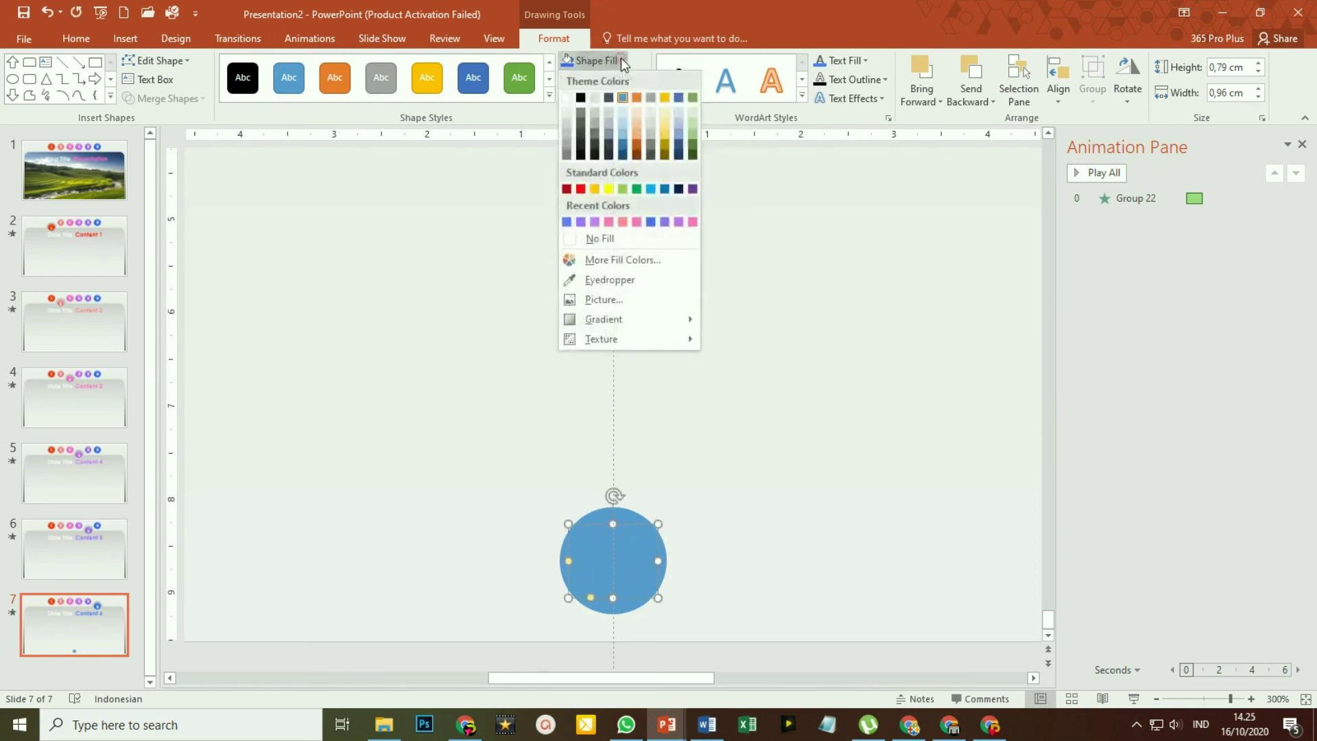
{"action": "left_click", "coordinate": [566, 98]}
{"action": "left_click", "coordinate": [628, 518]}
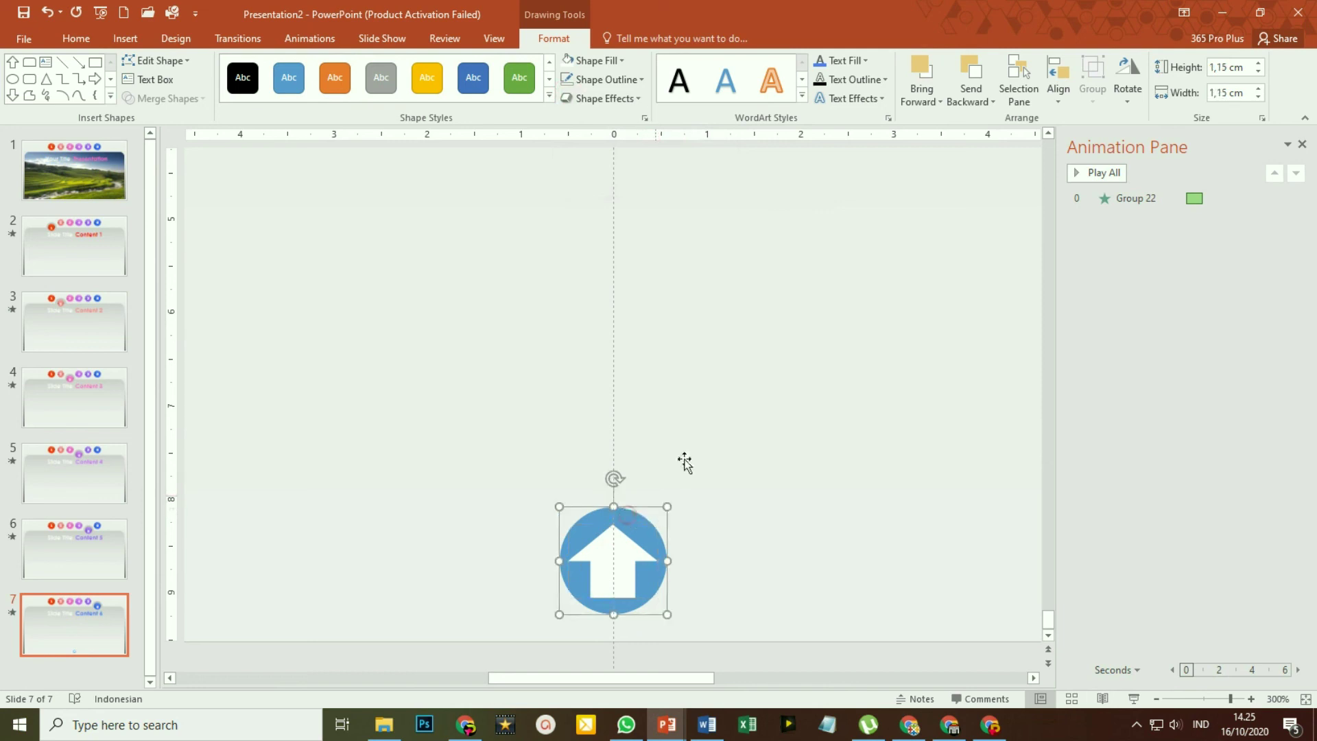
Fill the circle grey and select the white arrow on the button.
{"action": "left_click", "coordinate": [624, 60]}
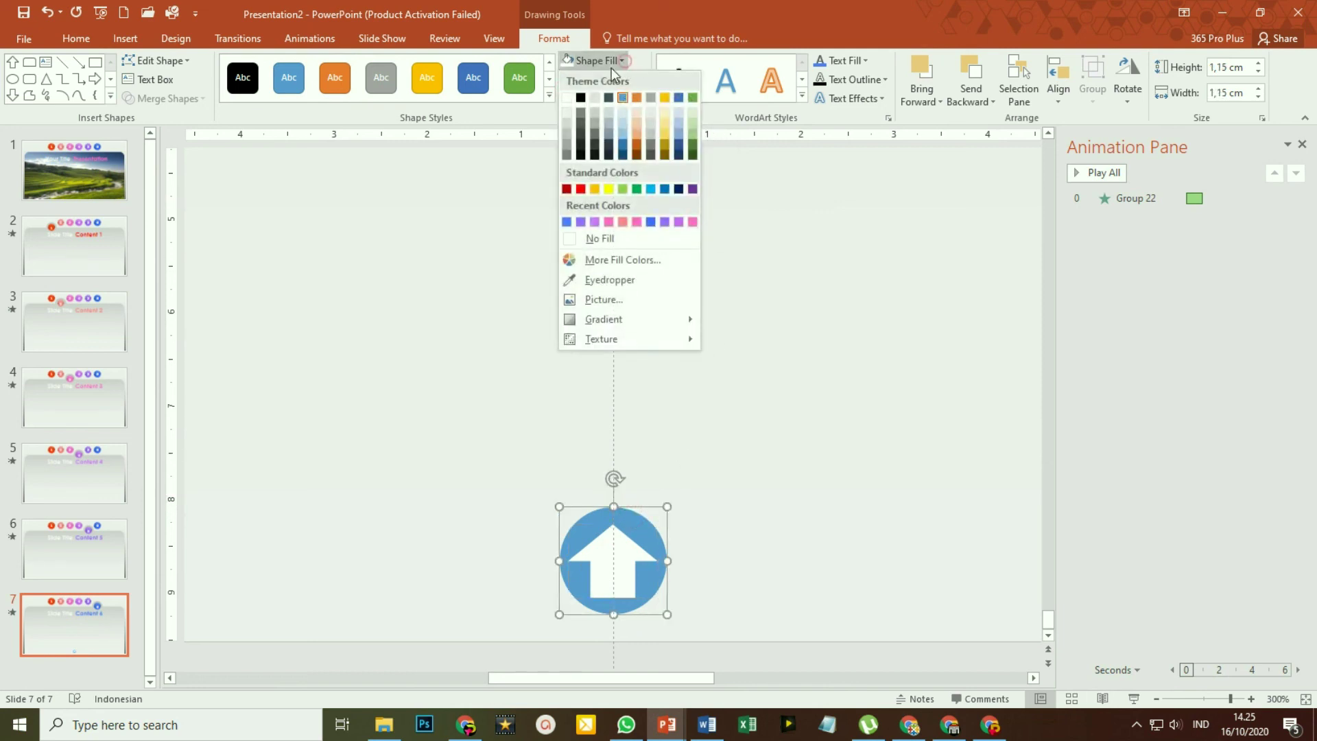
{"action": "left_click", "coordinate": [587, 102]}
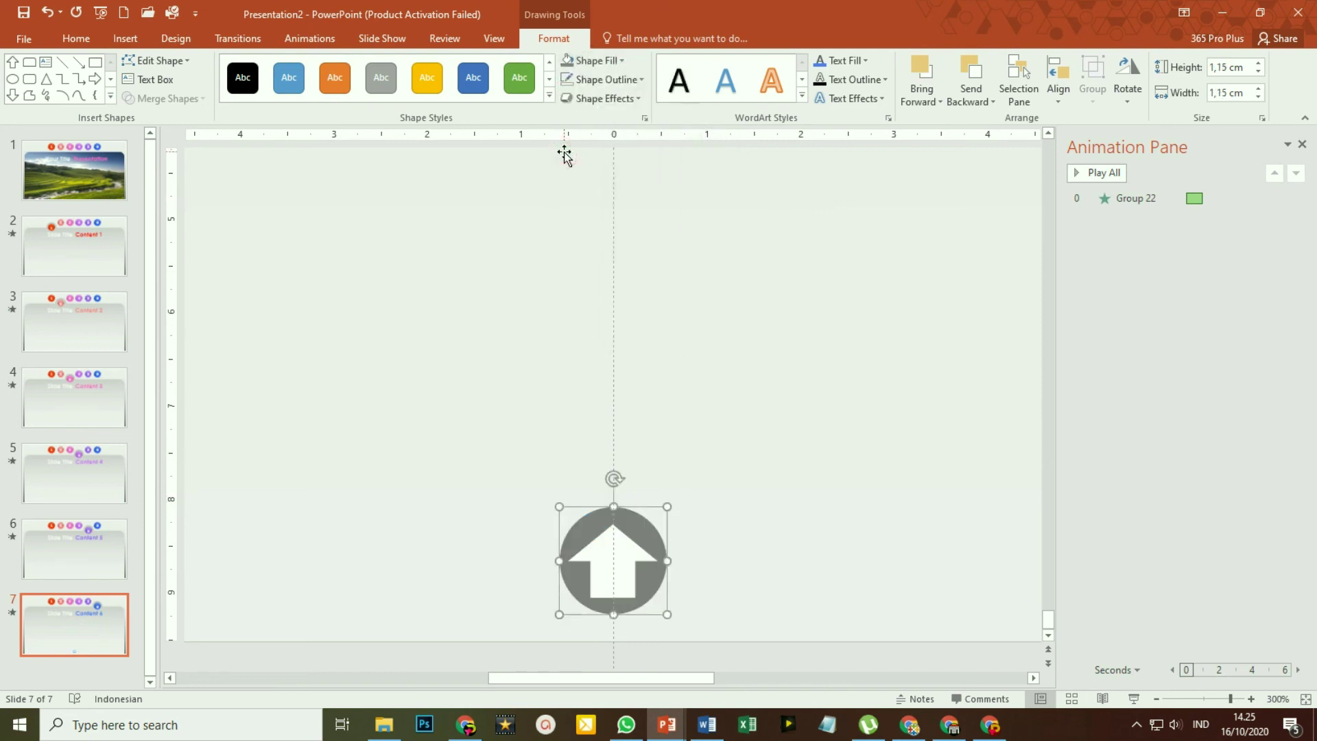
{"action": "left_click", "coordinate": [625, 562]}
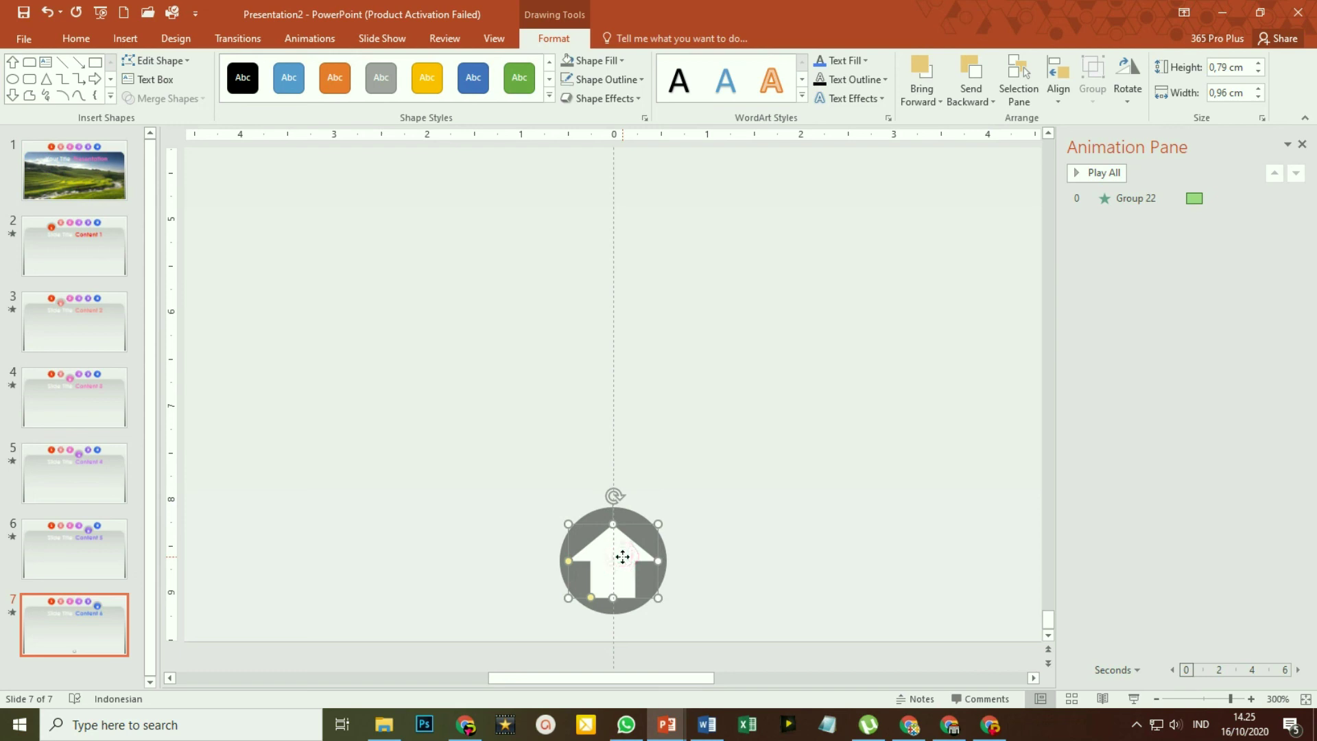
{"action": "left_click", "coordinate": [125, 39]}
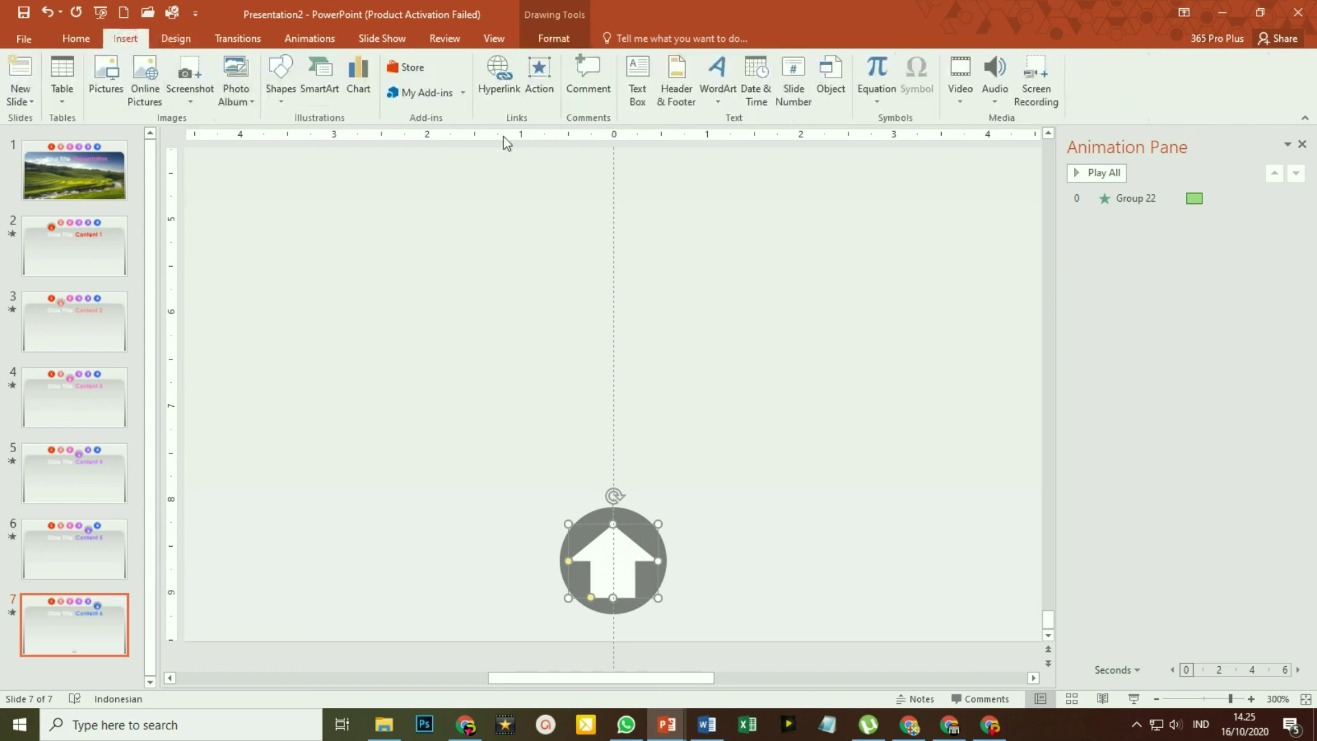
Hyperlink the grey home button to First Slide as a place in this document.
{"action": "left_click", "coordinate": [500, 93]}
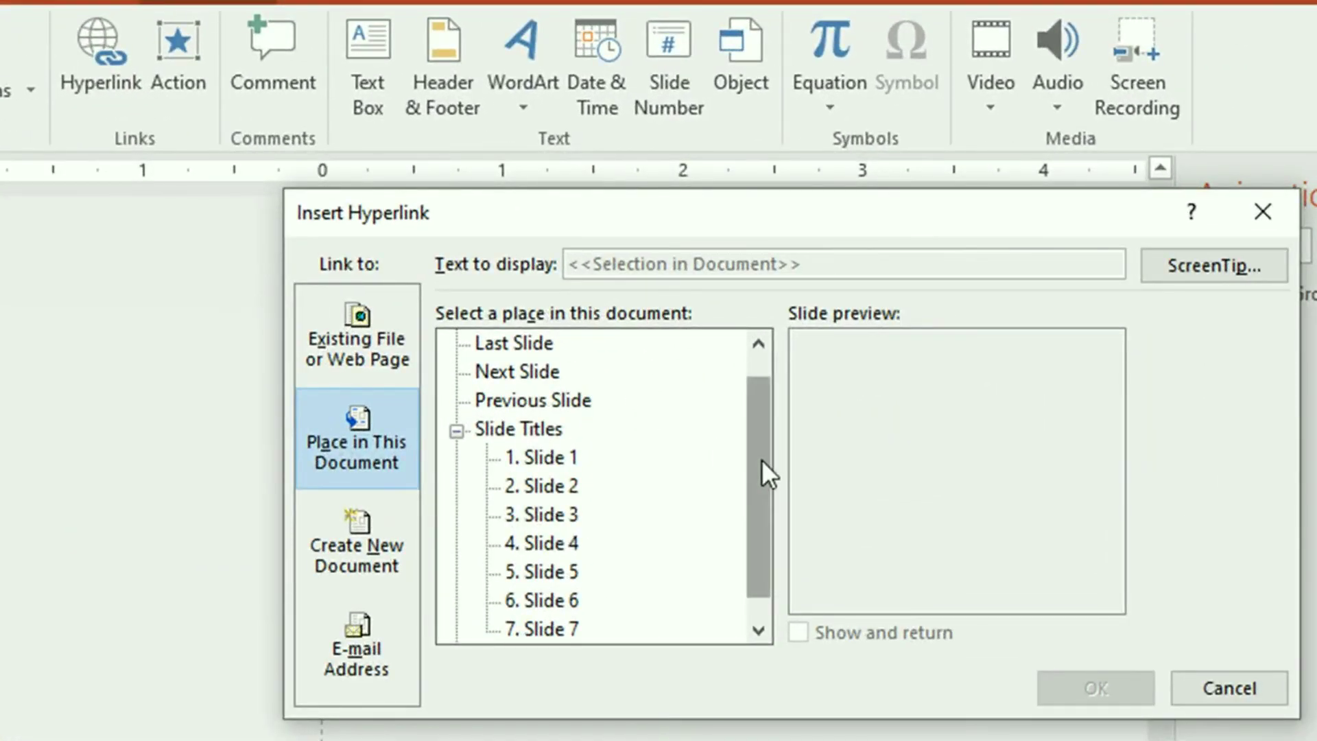
{"action": "left_click_drag", "start_coordinate": [762, 455], "coordinate": [761, 397]}
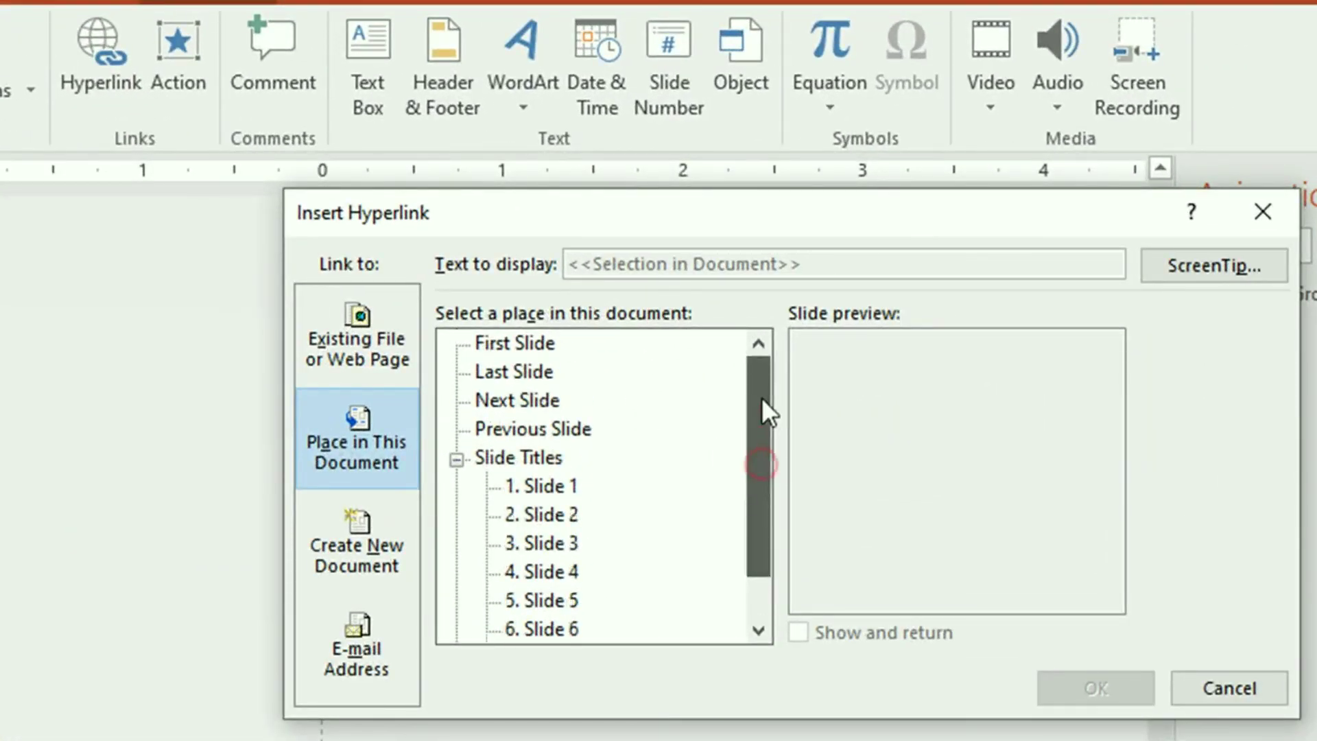
{"action": "left_click", "coordinate": [524, 347]}
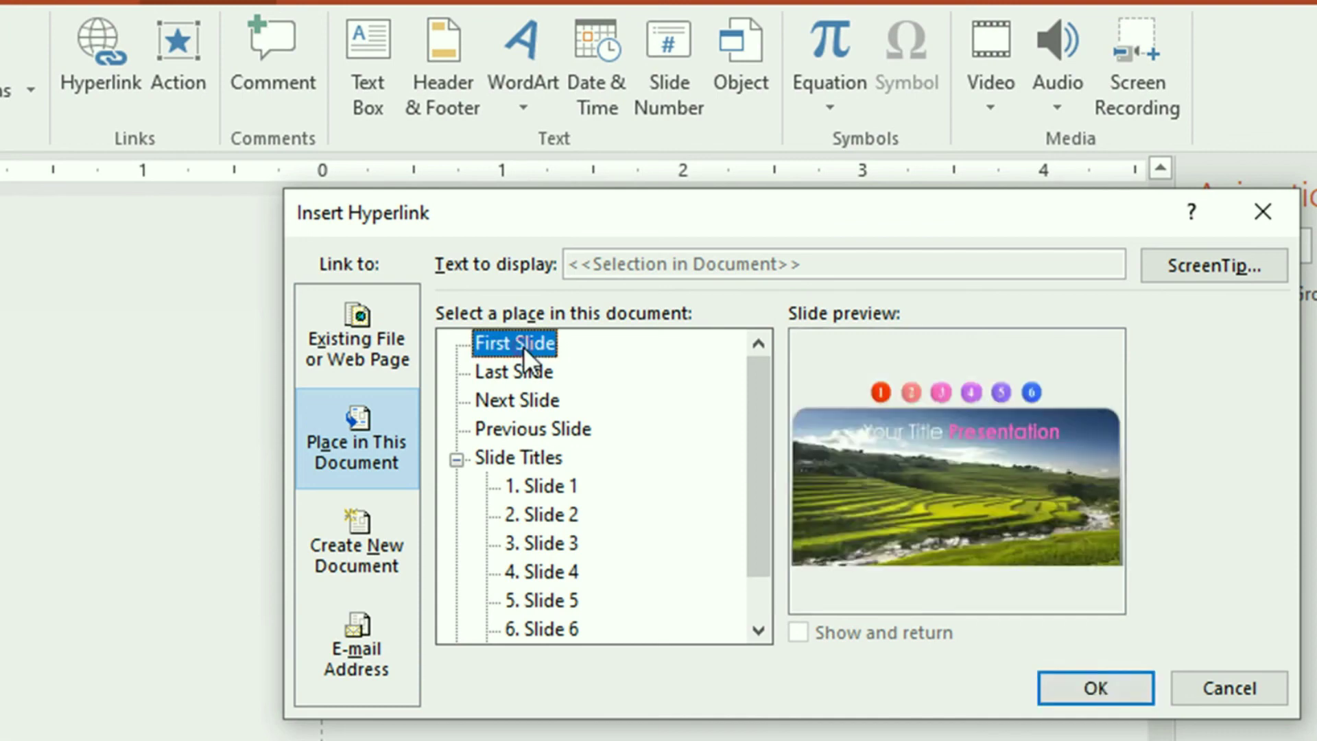
{"action": "left_click", "coordinate": [1095, 690]}
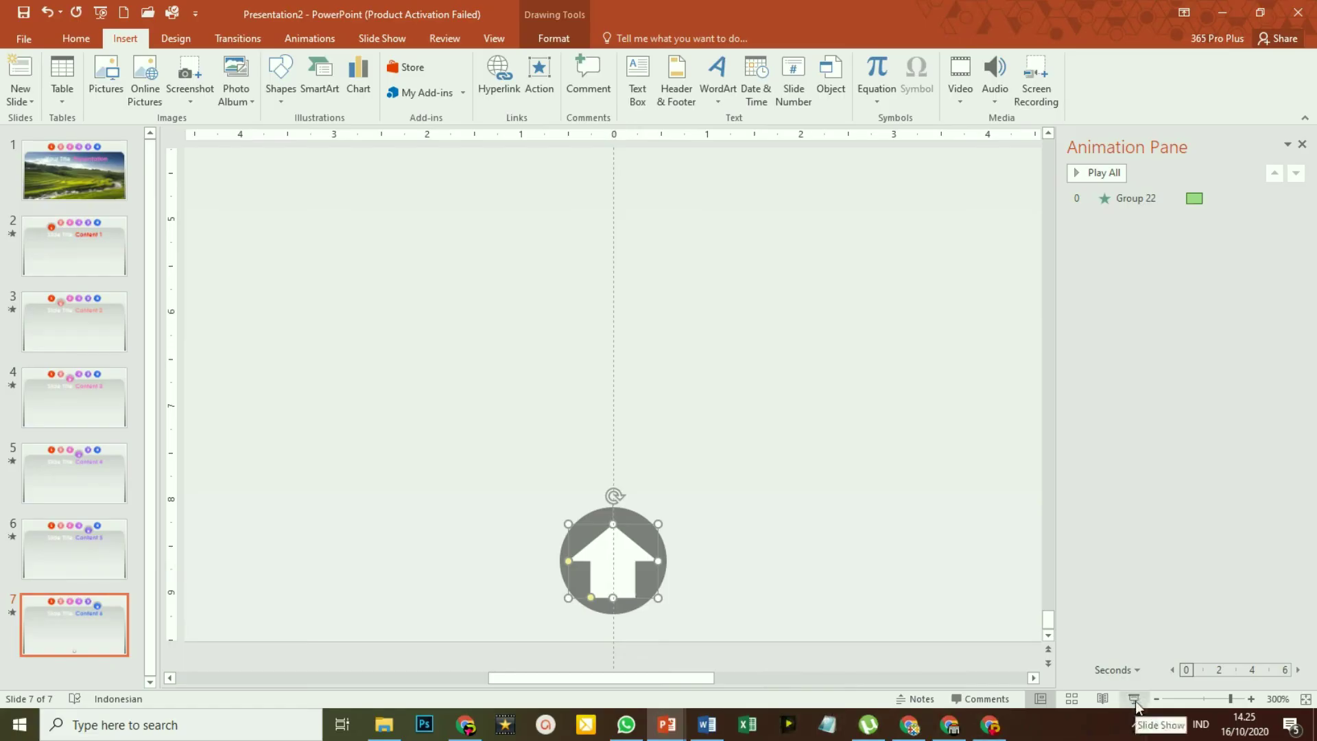
Run the slide show from slide 7 and use the home button to return to slide 1.
{"action": "left_click", "coordinate": [1134, 698]}
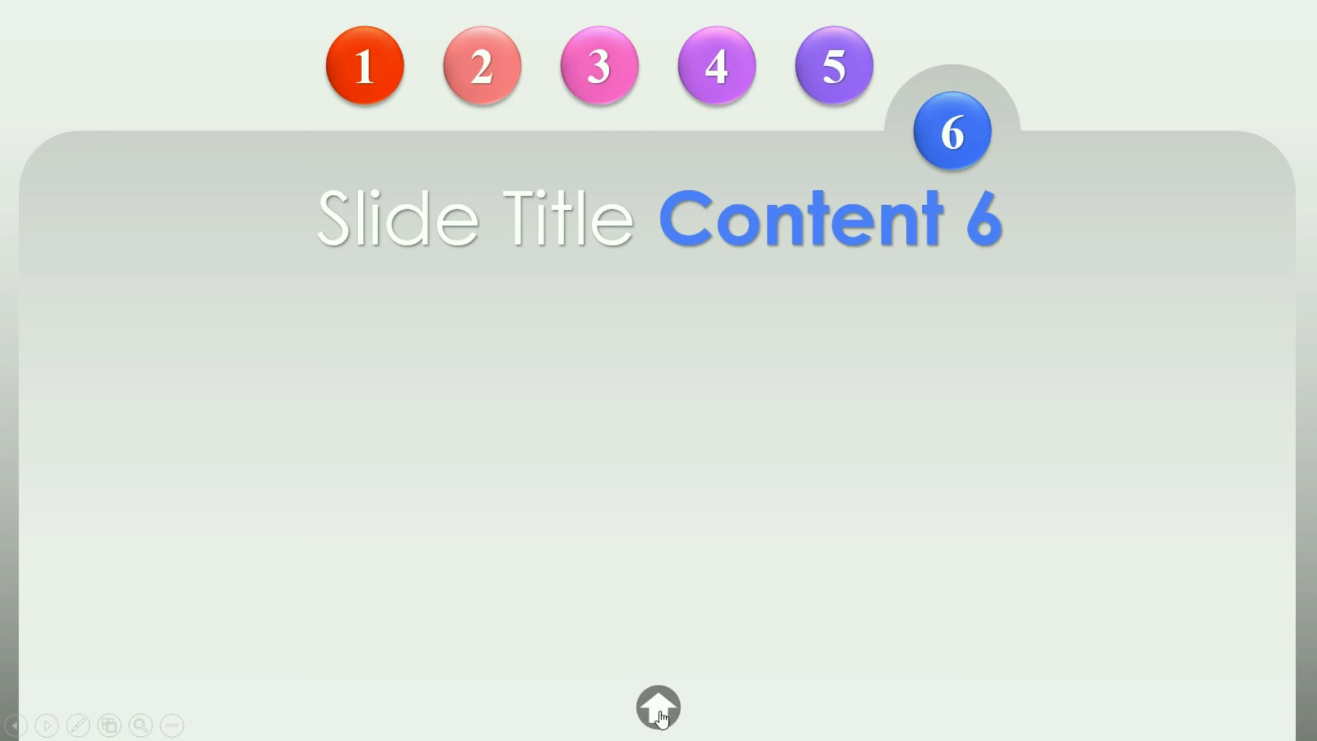
{"action": "left_click", "coordinate": [660, 718]}
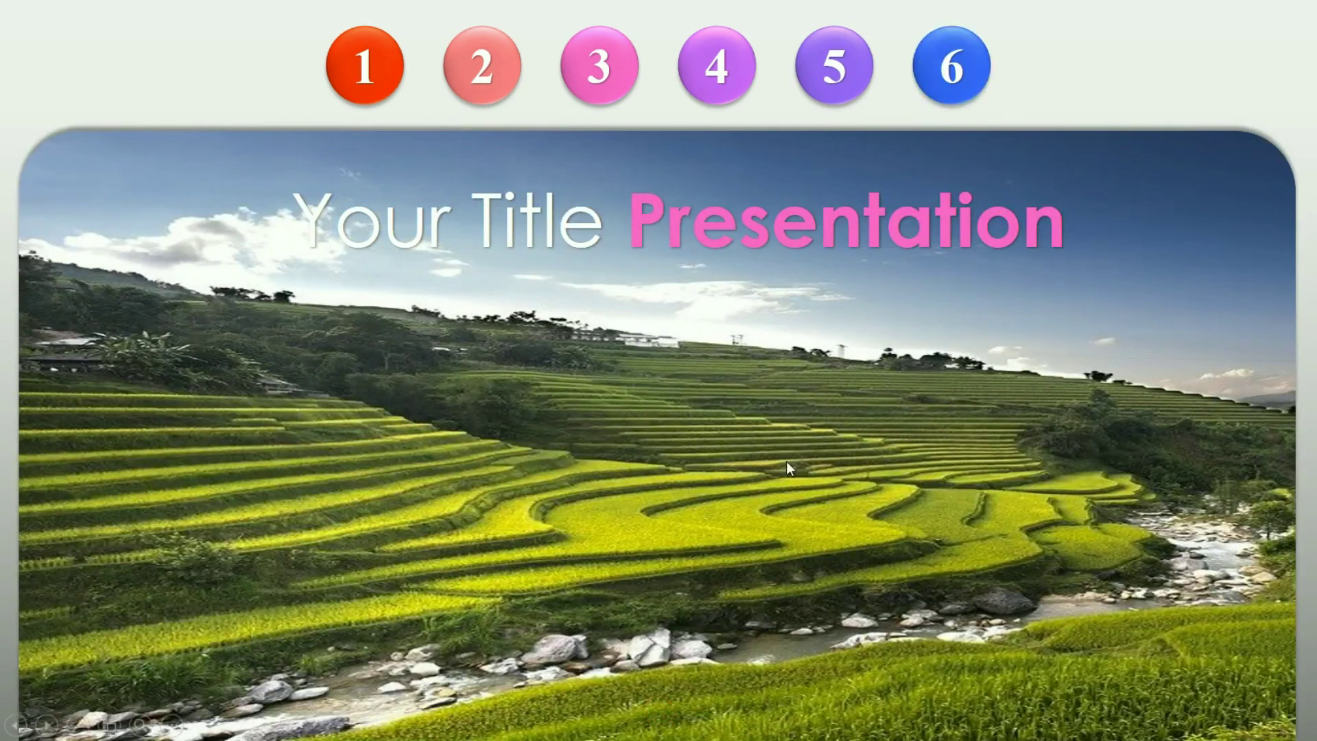